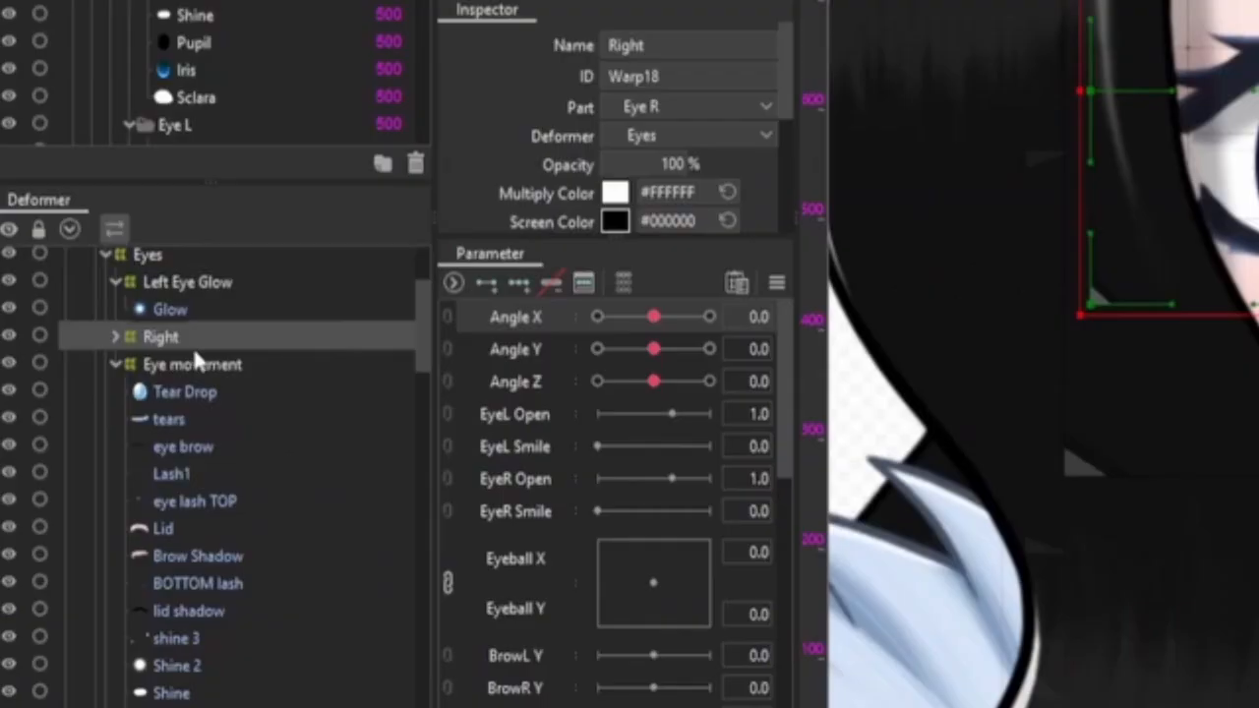
Rename the Eye movement warp deformer to "Left Eye"
click(89, 439)
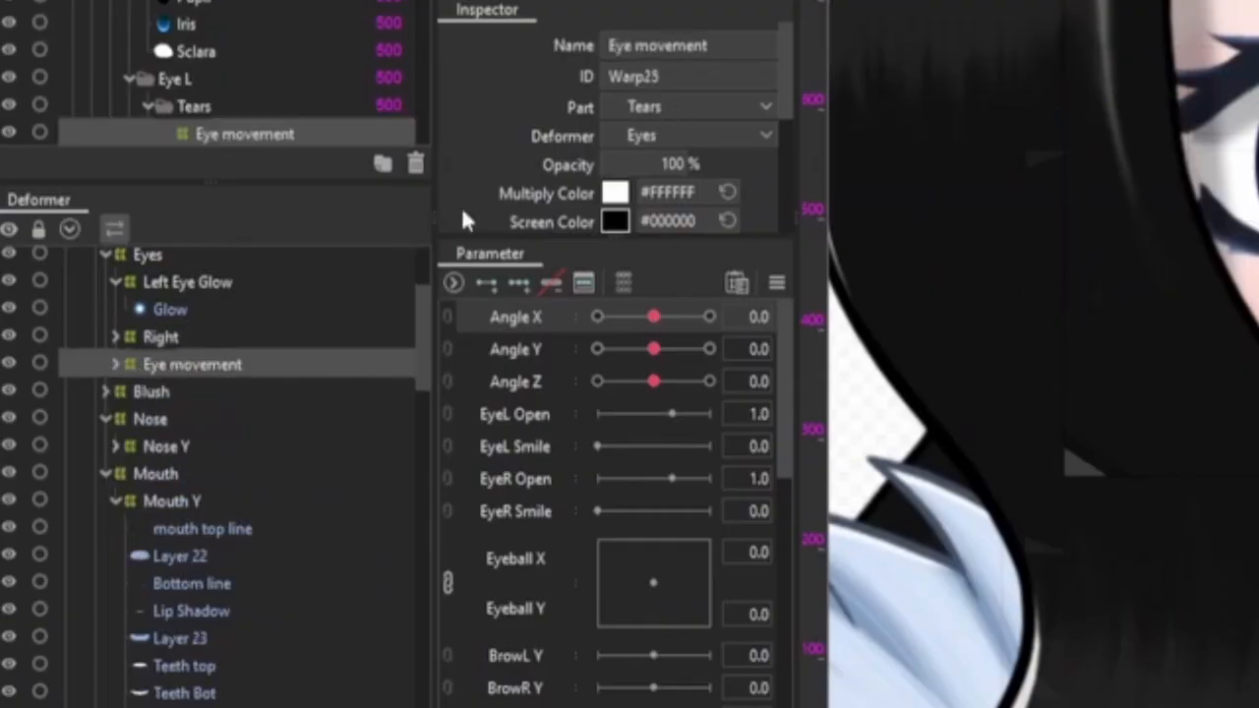
click(522, 17)
text(L)
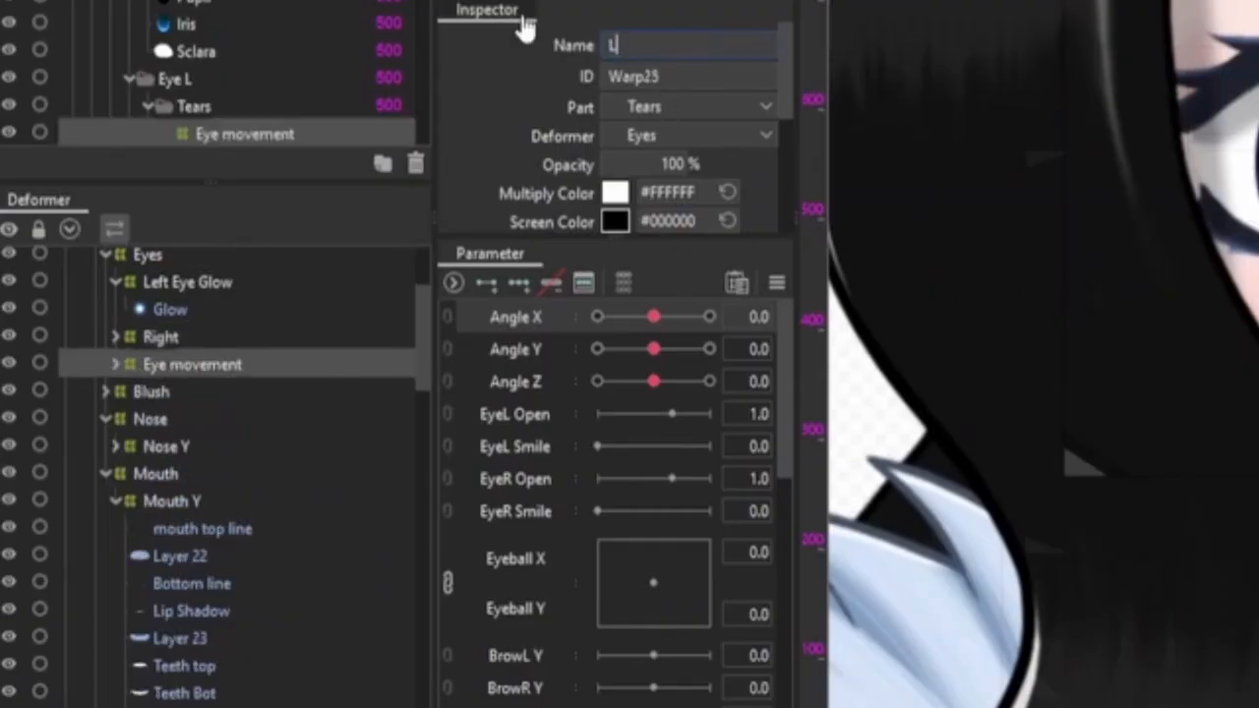
text(eft Eye)
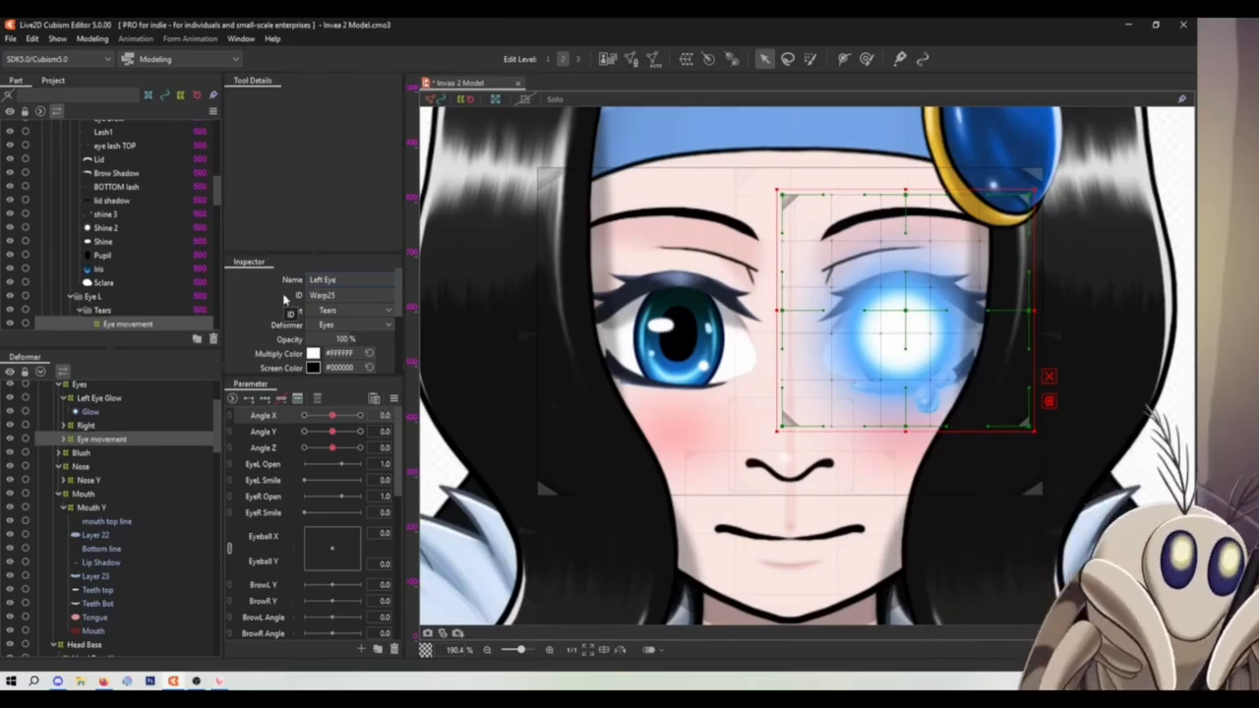
key(Return)
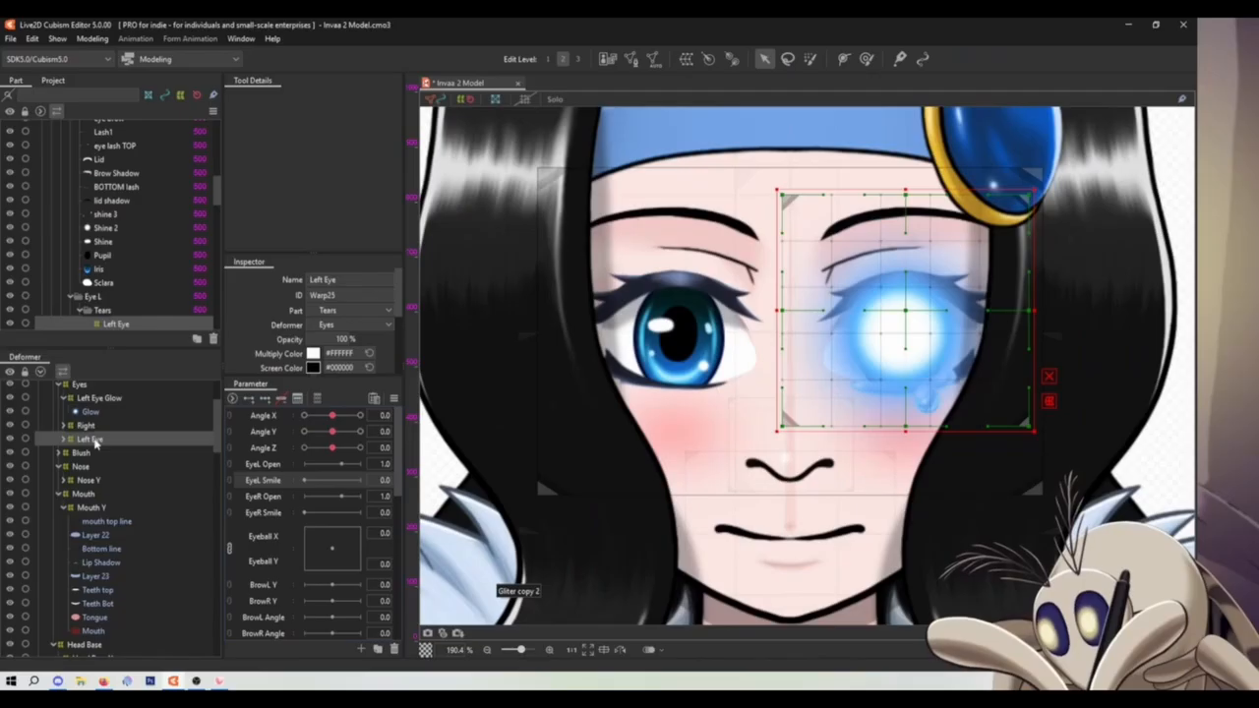
Create a warp deformer named "Tear Toggle" as parent of the Tear Drop and tears meshes under Left Eye
double_click(91, 440)
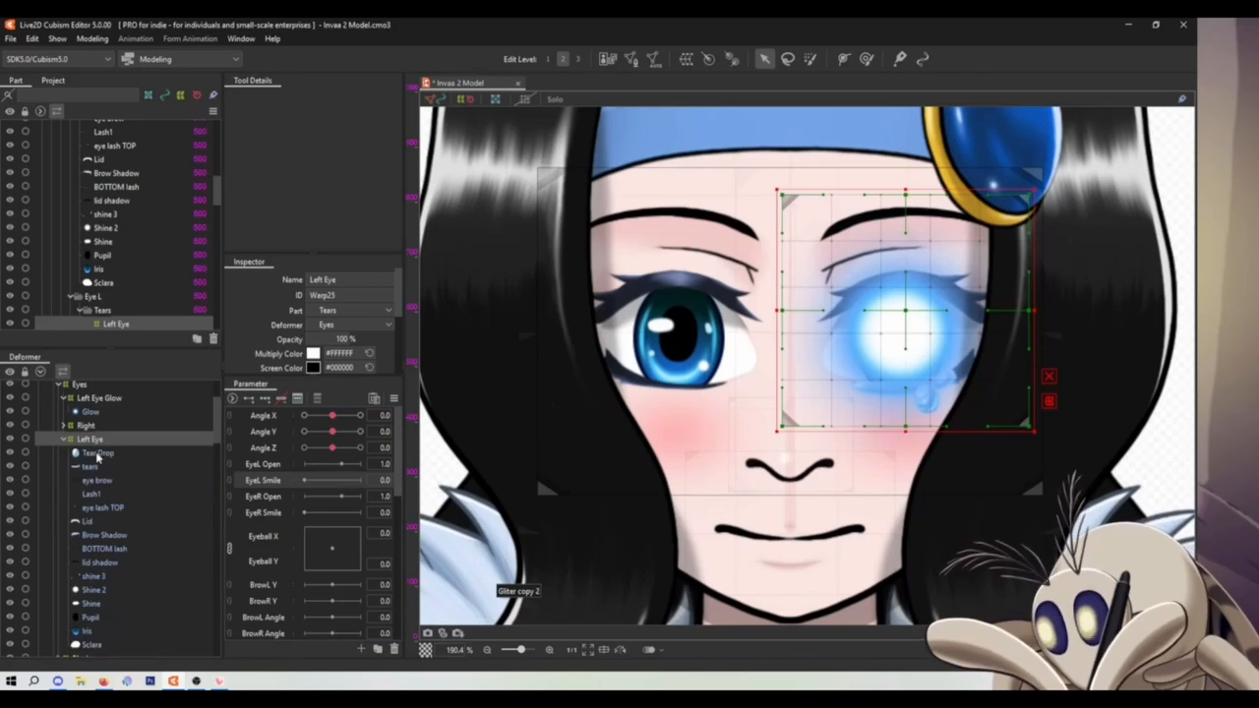
click(97, 453)
ctrl+click(90, 467)
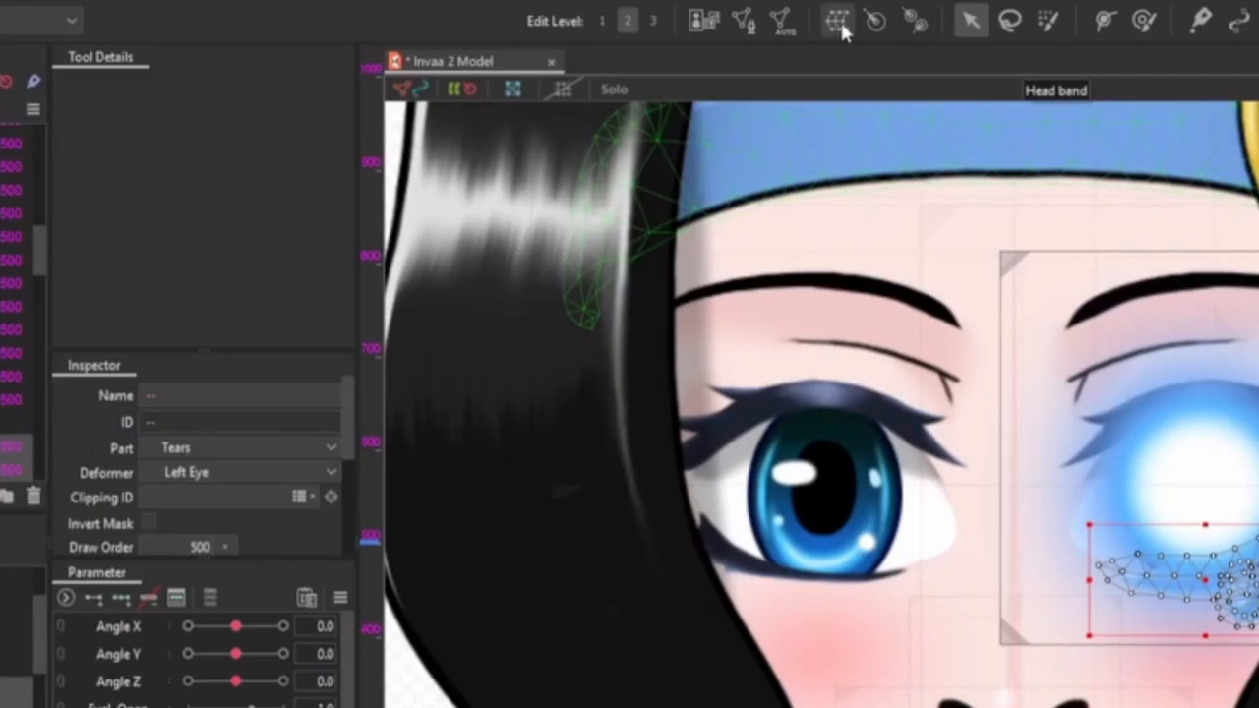
click(685, 59)
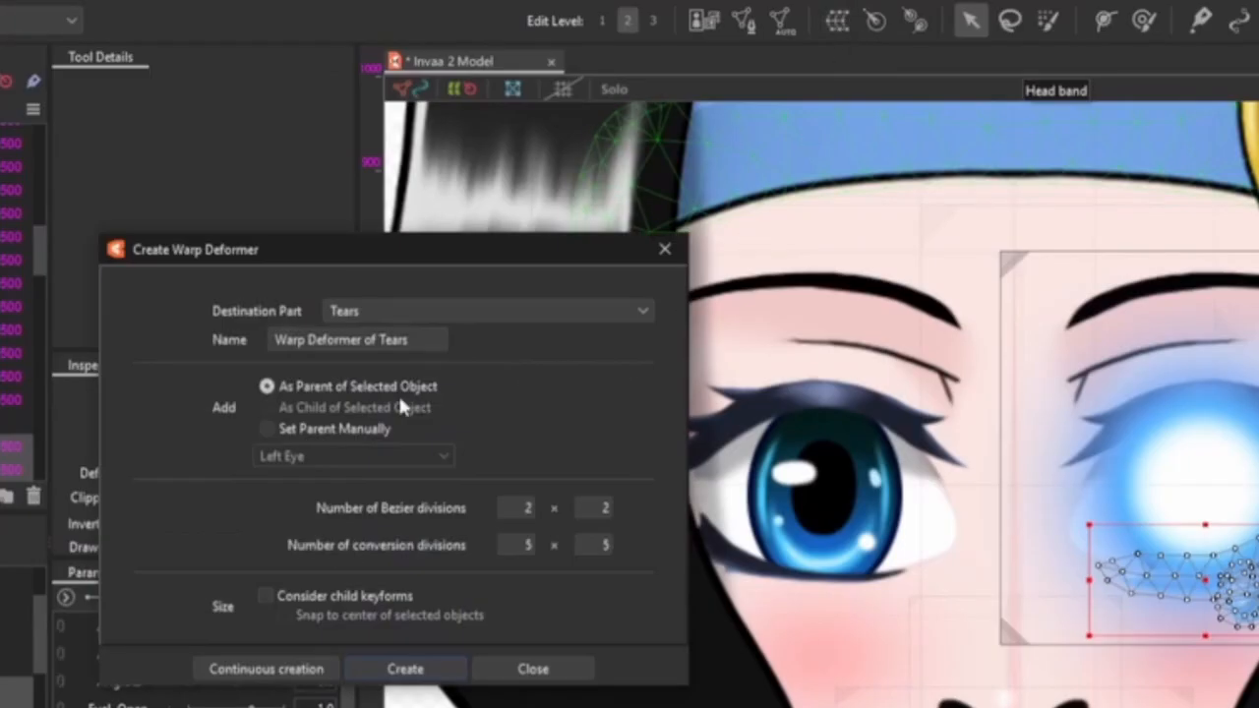
text(Tear Toggle)
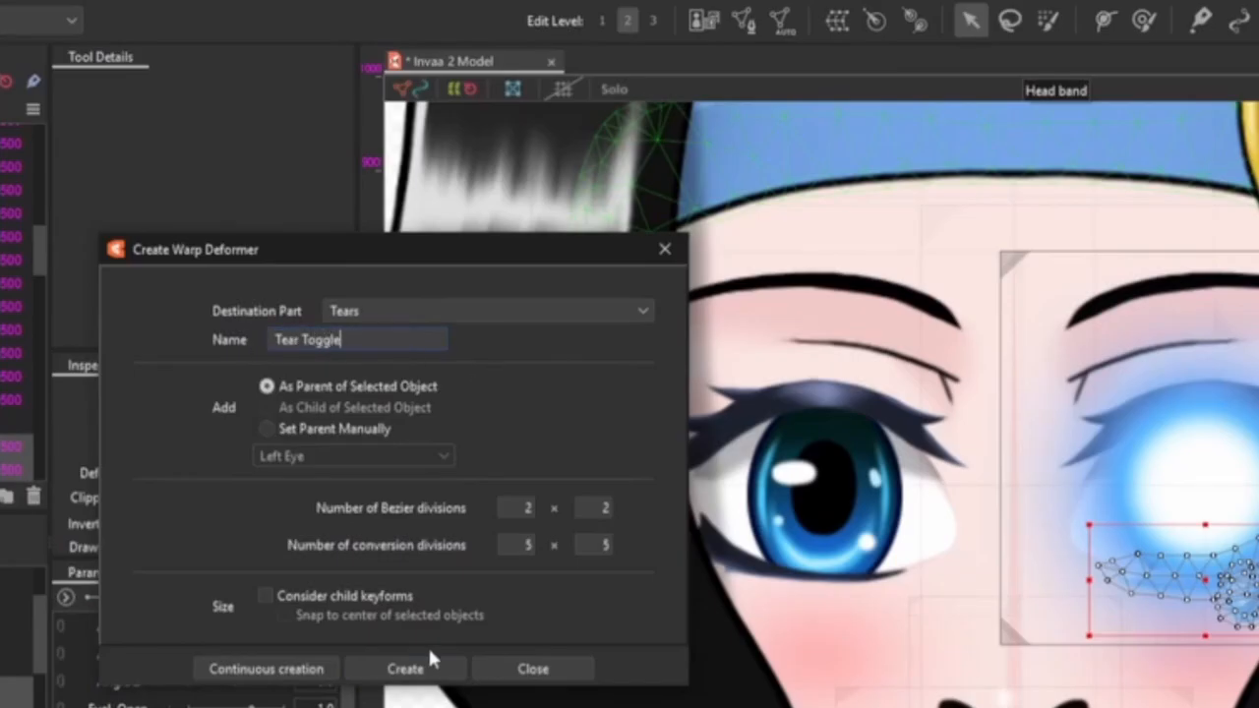
click(407, 665)
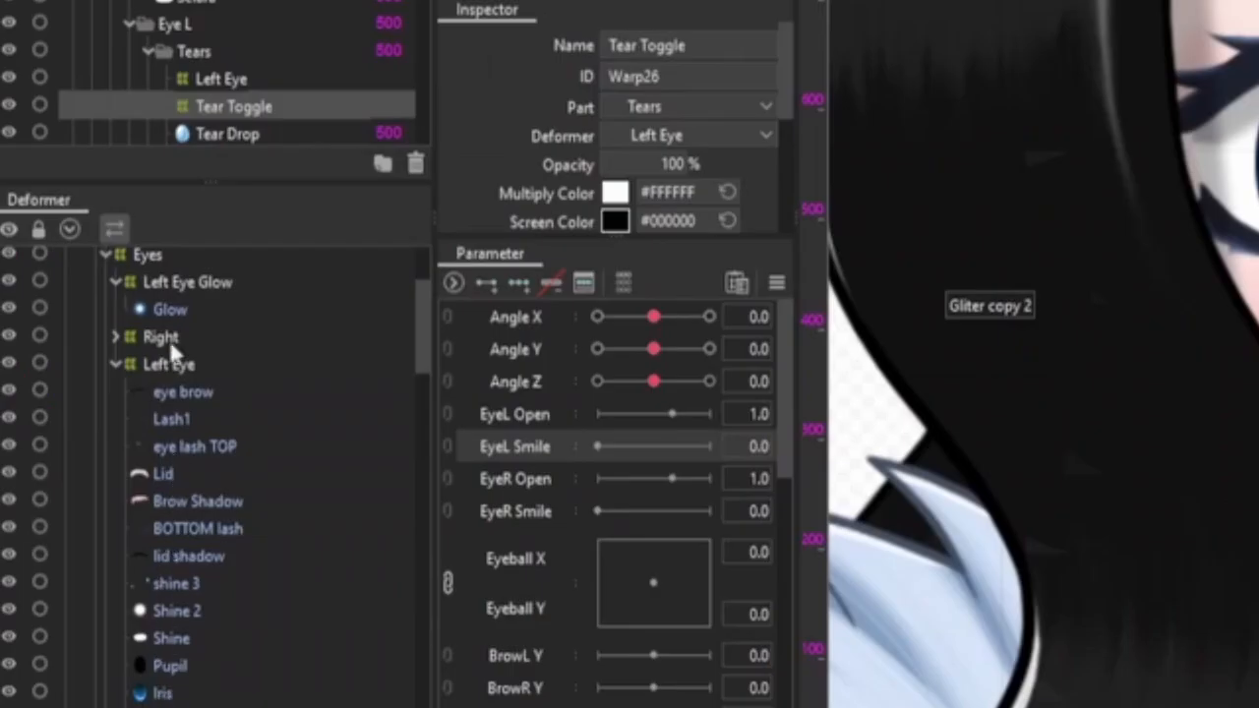
Rename the Left Eye Glow warp deformer to "Eye Glow Toggle"
click(170, 308)
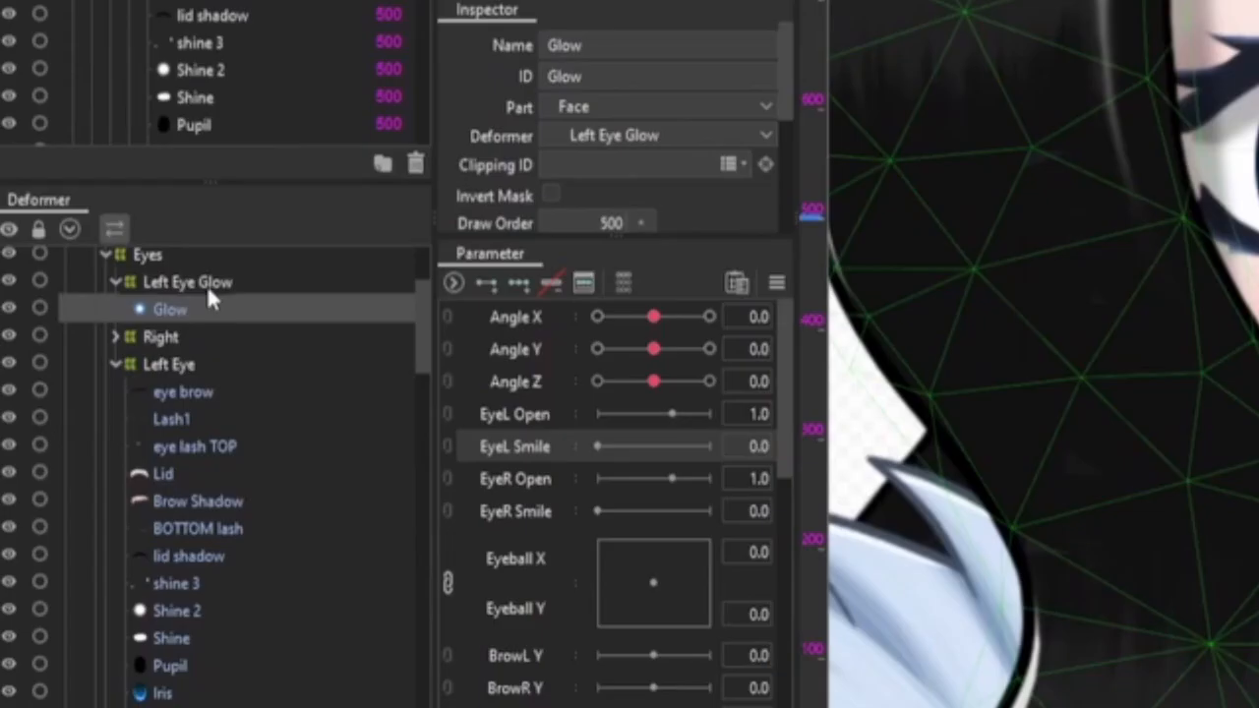
click(207, 284)
click(768, 44)
text(Eye)
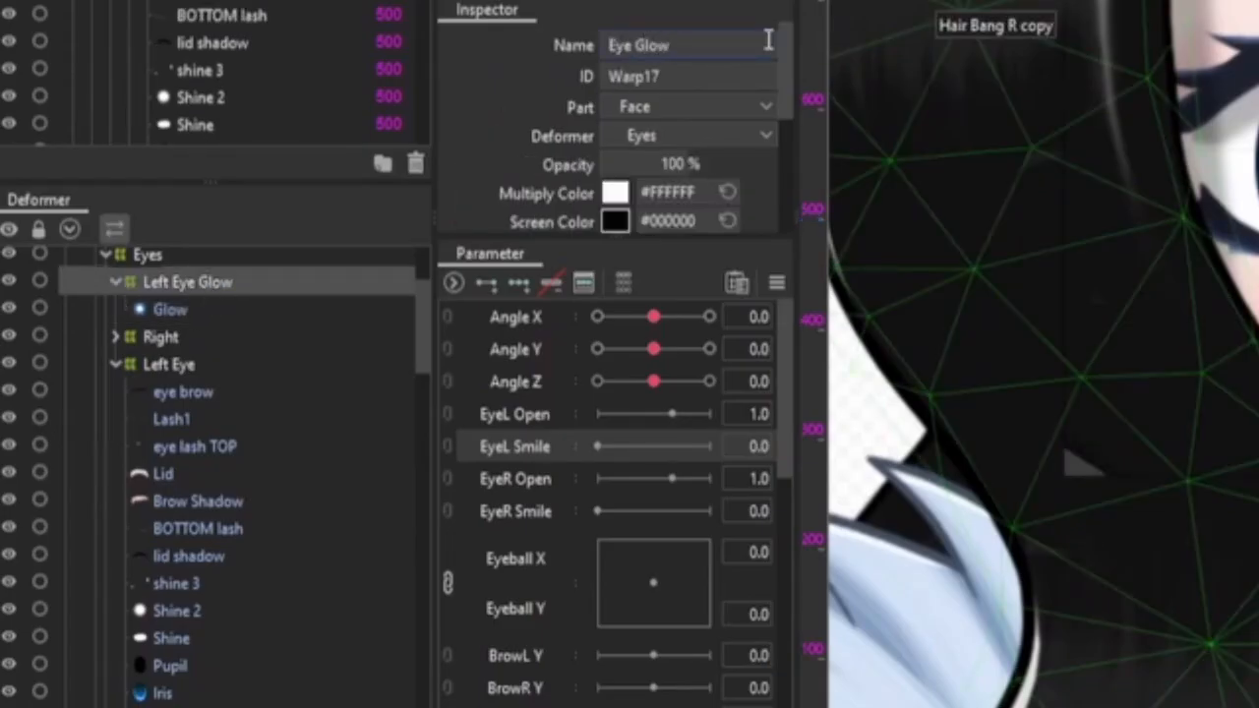
text( Glow Toggle)
key(Return)
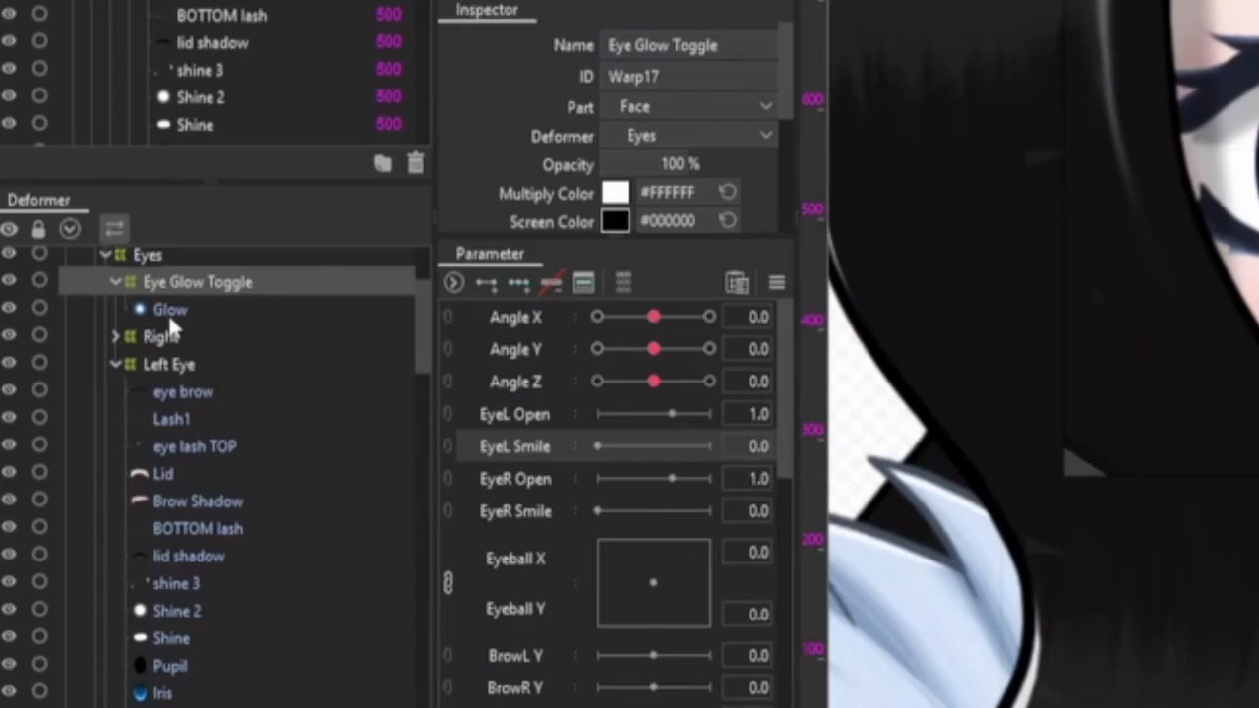
Set the opacity of both the Eye Glow Toggle and Tear Toggle deformers to 0%
click(116, 284)
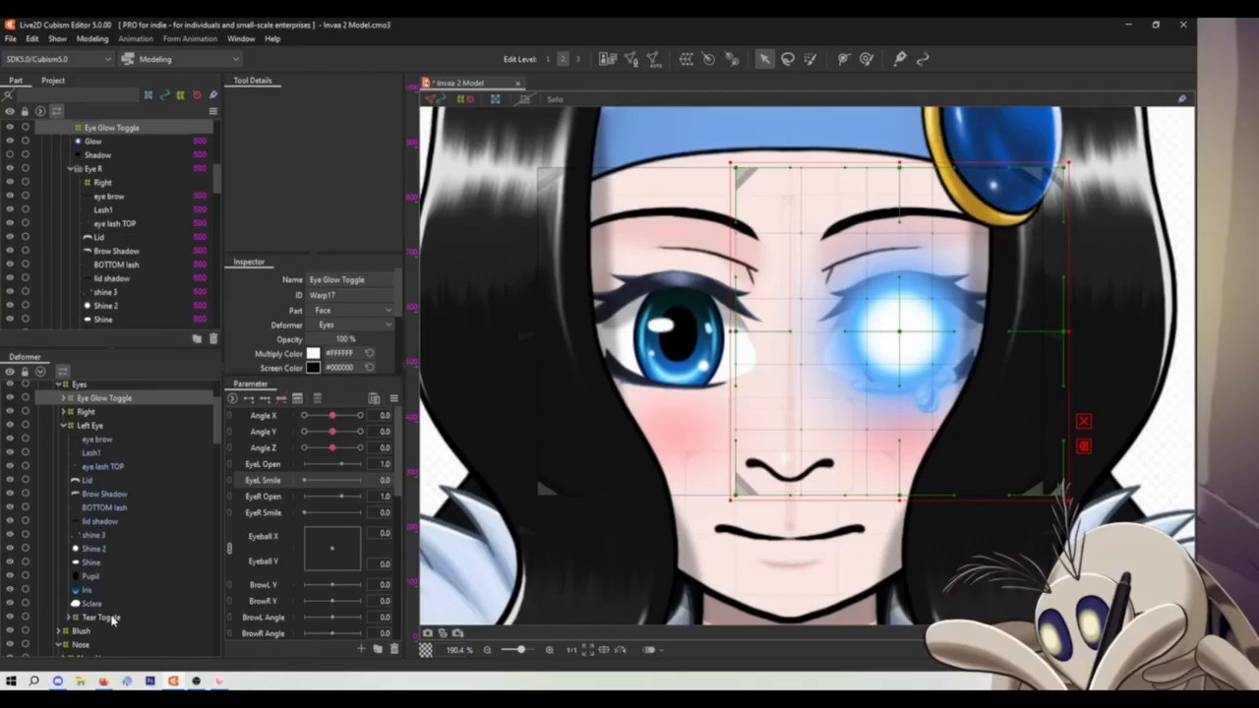
click(111, 617)
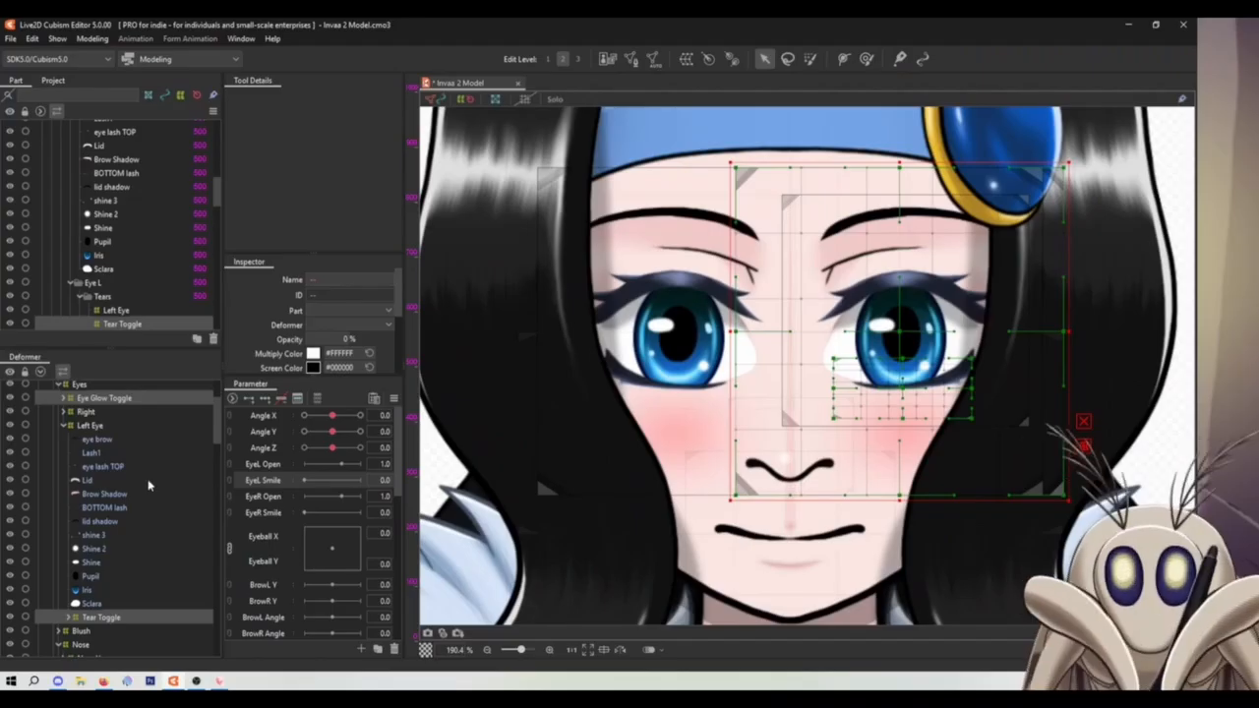
Go through the art meshes under the Left Eye deformer one by one, from the eye brow to the shines
click(98, 440)
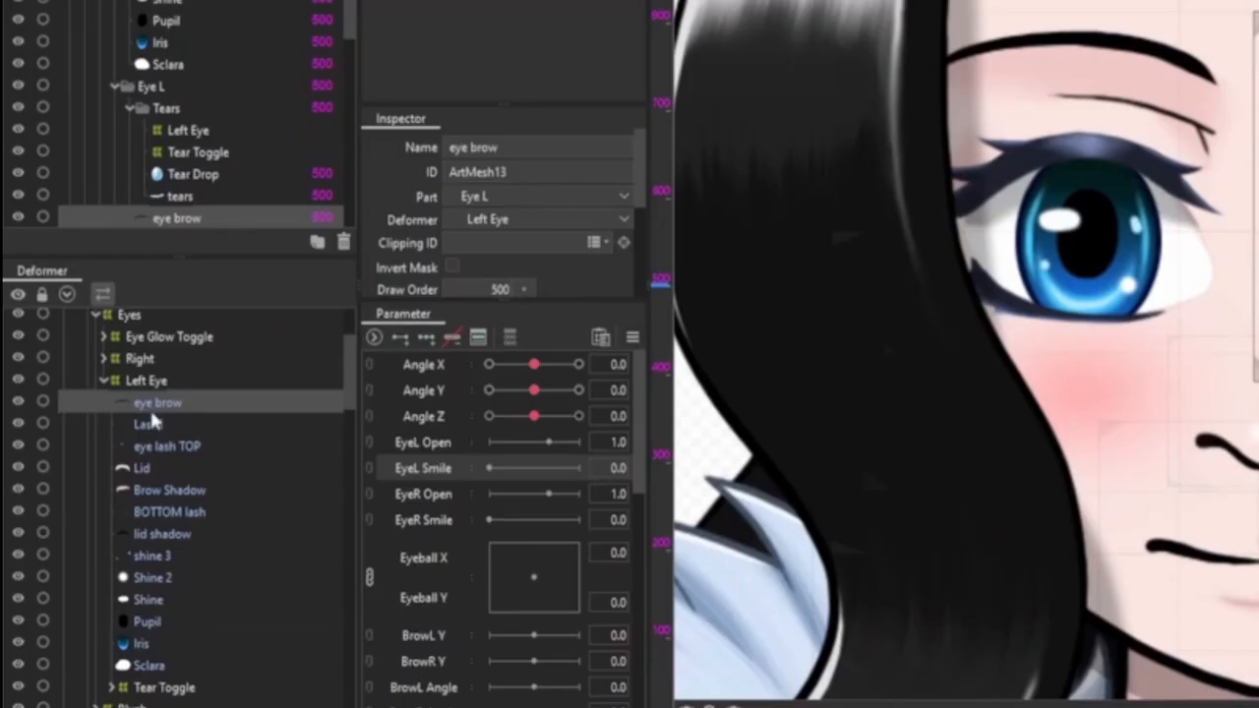
click(150, 424)
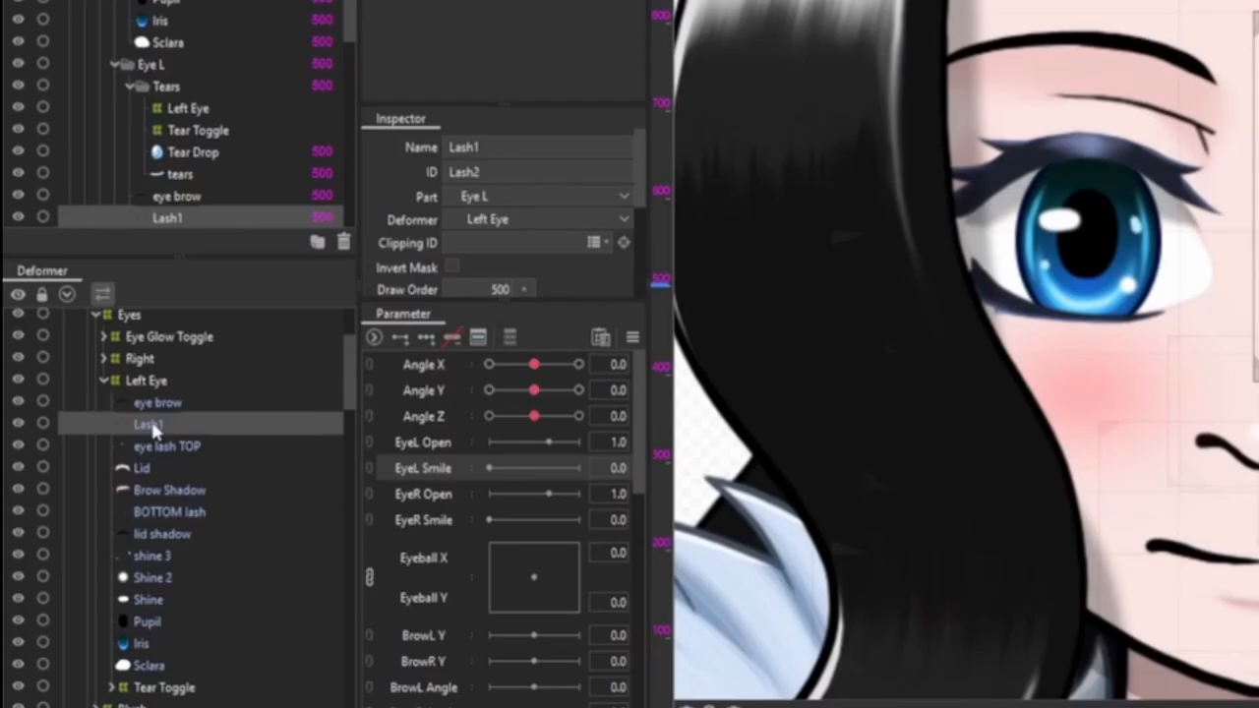
click(153, 446)
click(148, 467)
click(159, 533)
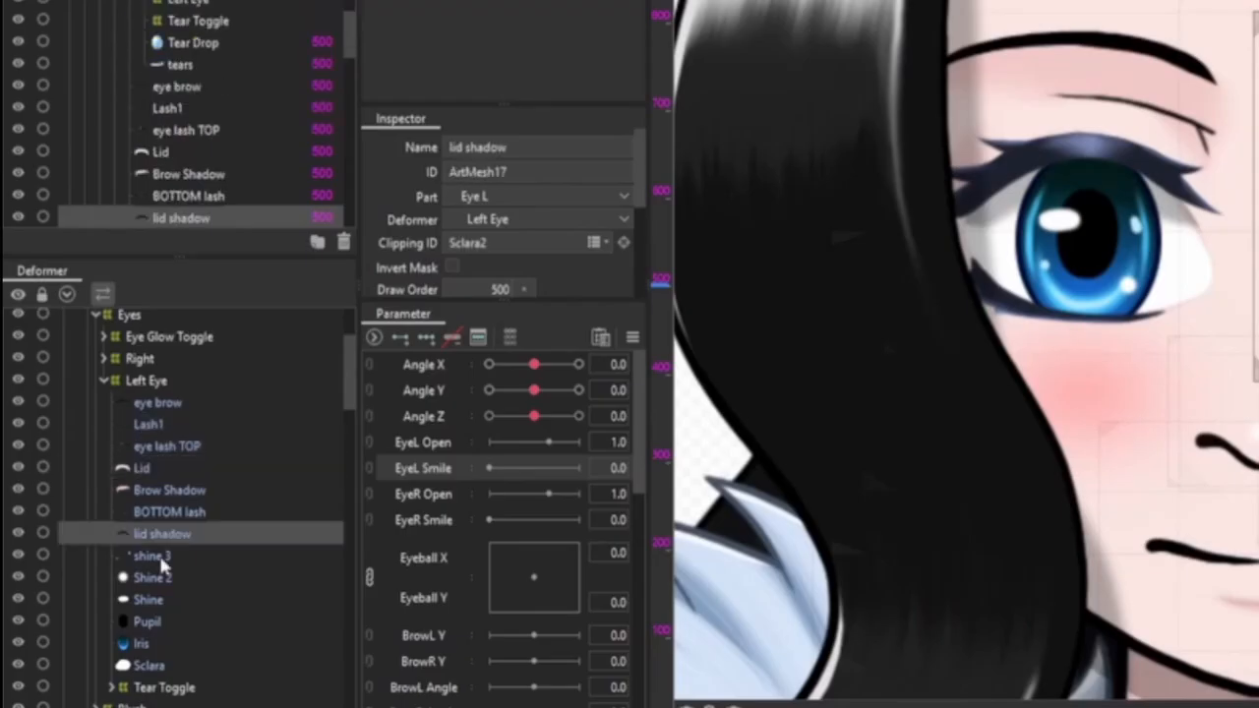
click(153, 557)
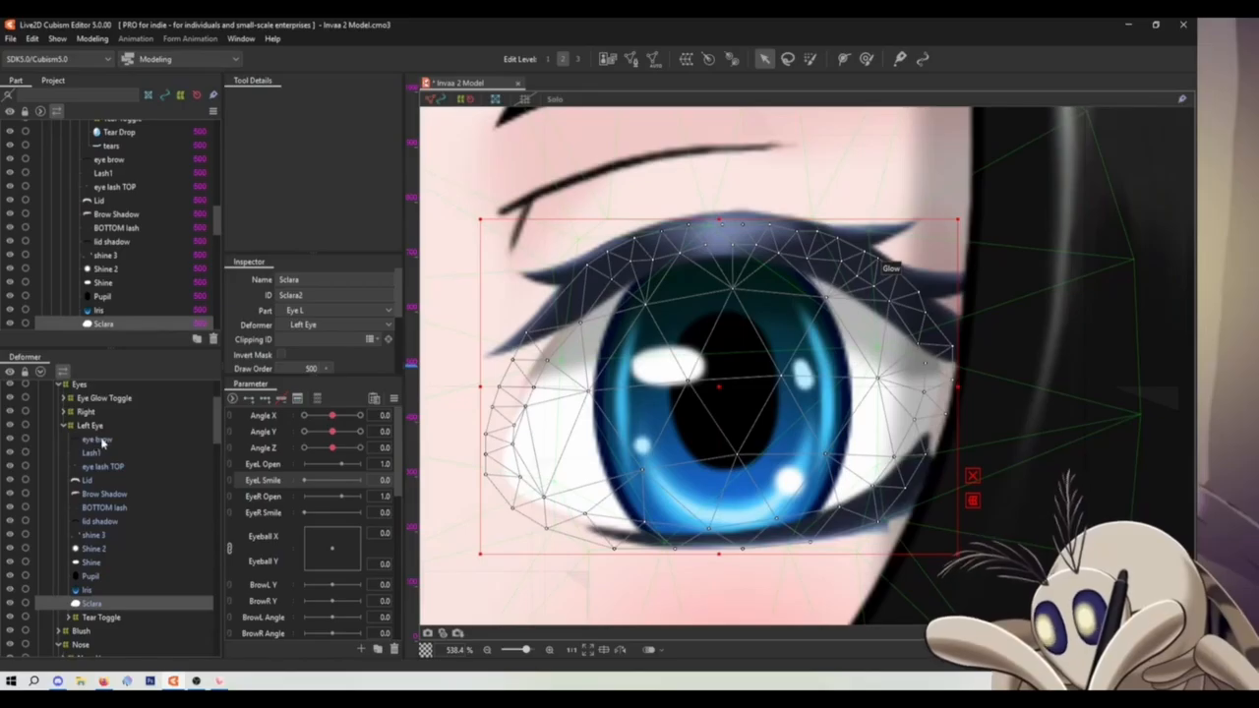
Examine the left eye's eye brow, eye lash TOP and BOTTOM lash meshes up close on the model
click(101, 442)
scroll(809, 199, down, 2)
drag(809, 199, 785, 374)
scroll(775, 325, up, 2)
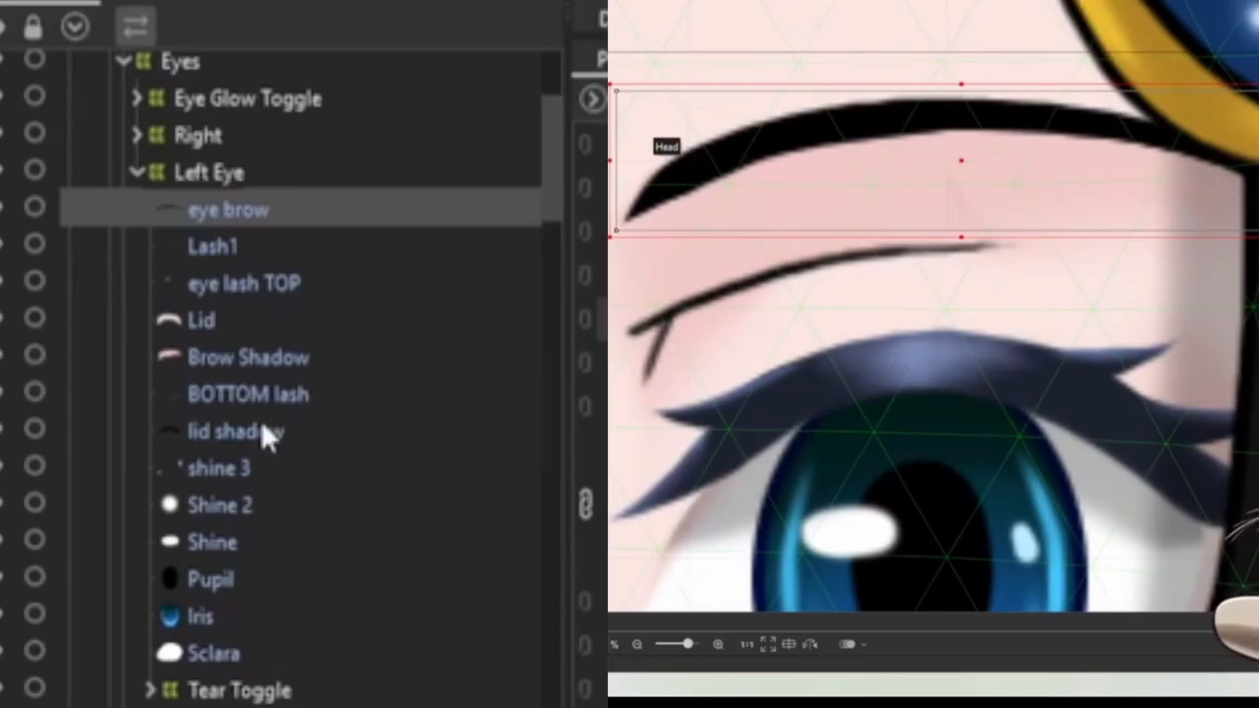
click(236, 286)
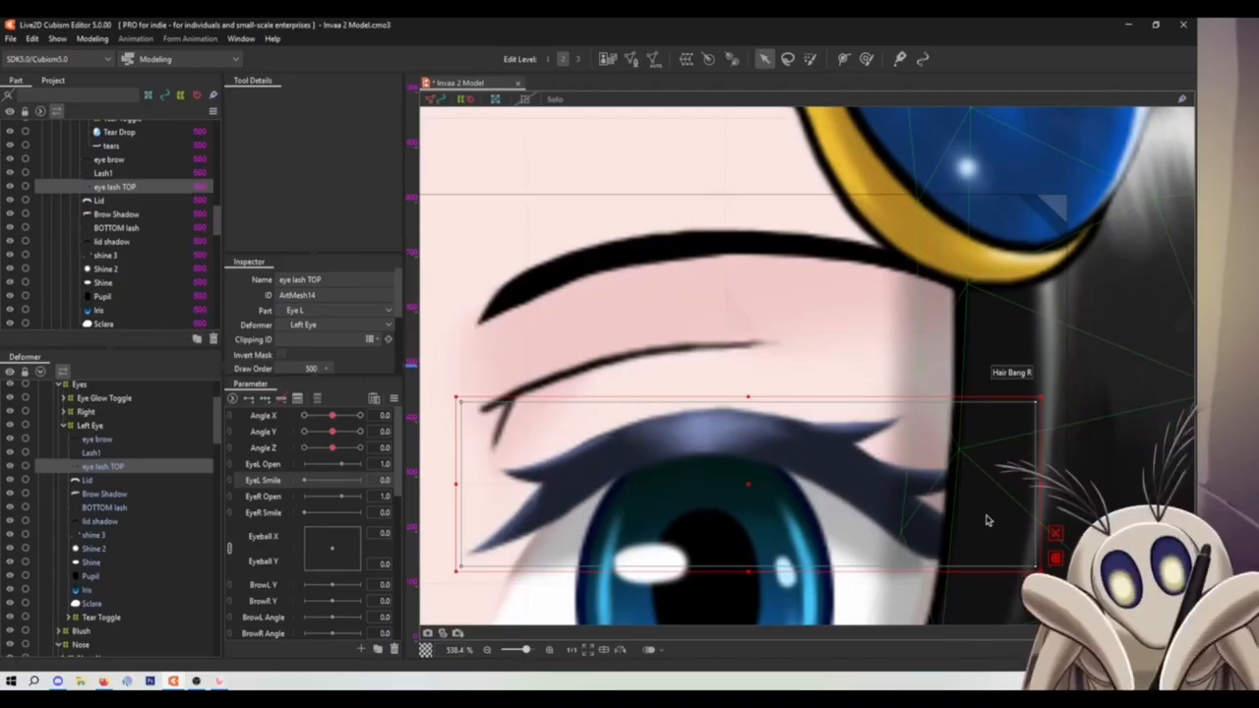
drag(903, 416, 971, 192)
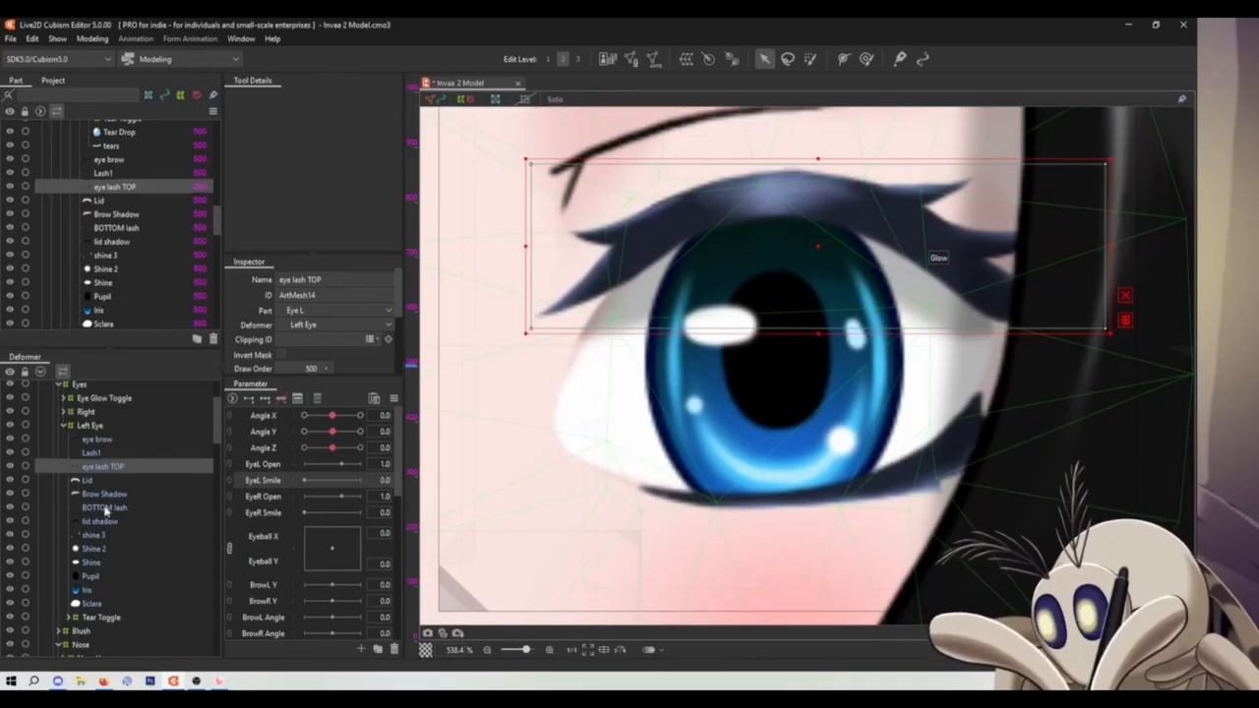
click(105, 508)
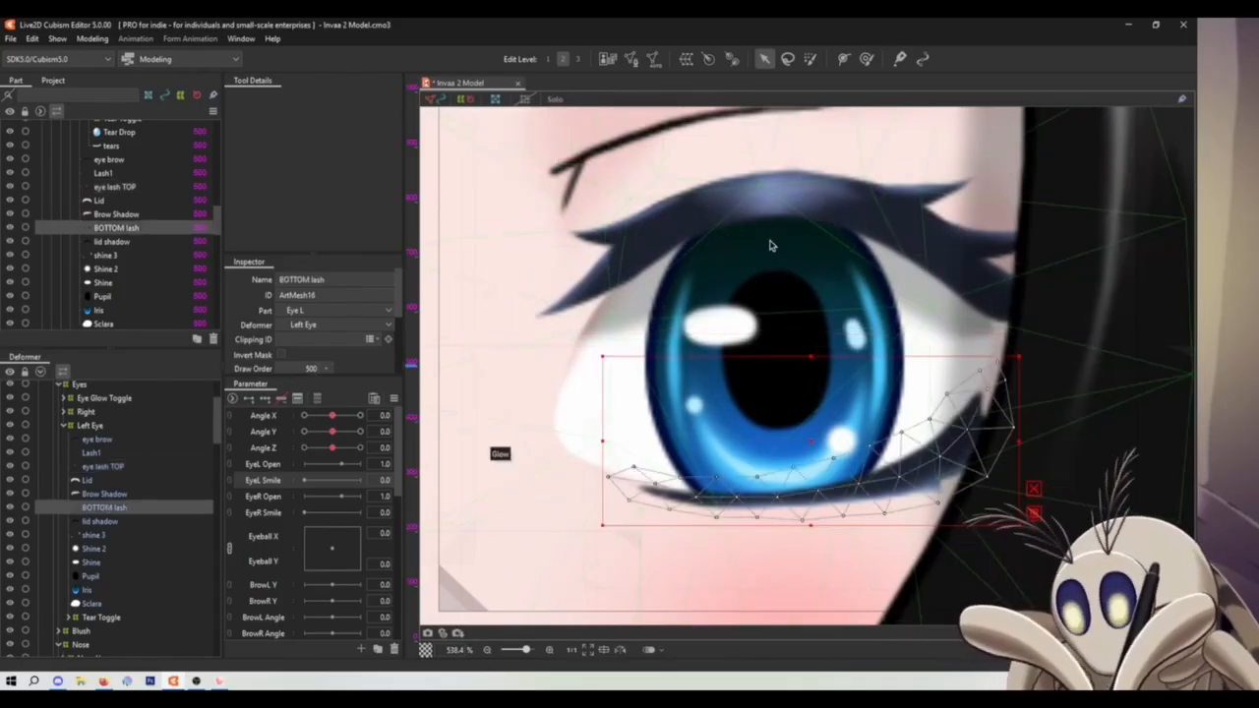
drag(770, 239, 776, 379)
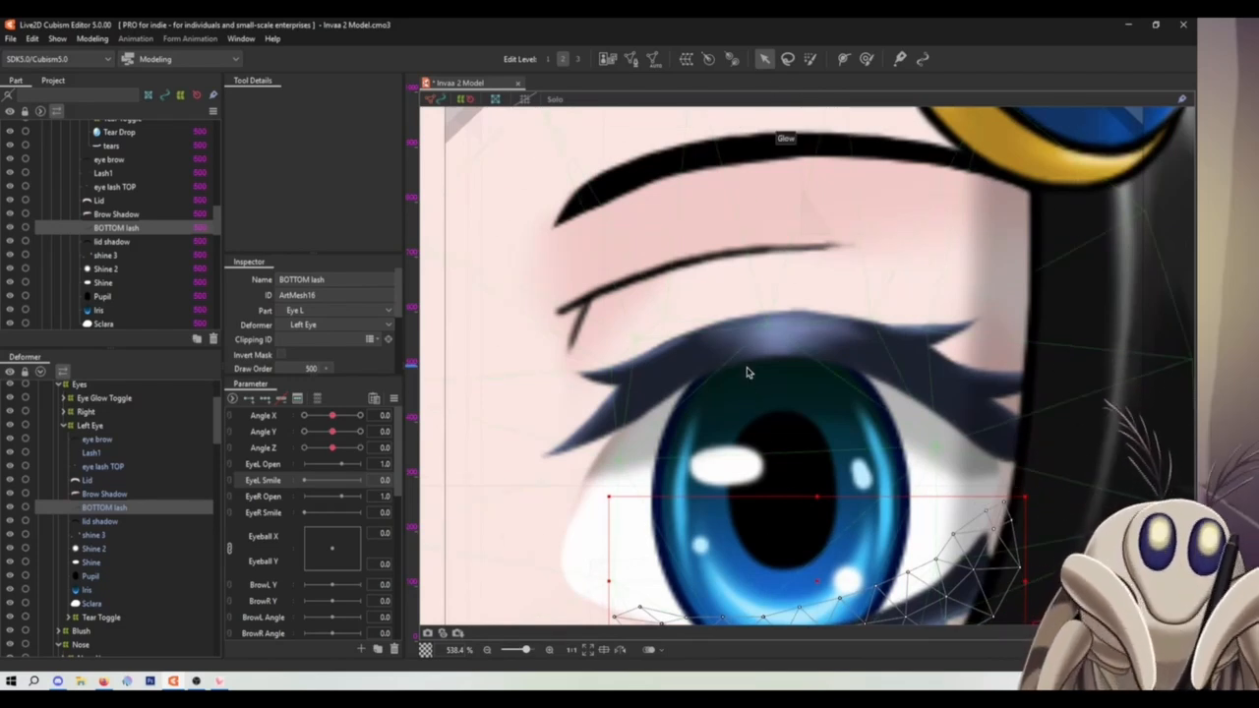
drag(693, 477, 754, 388)
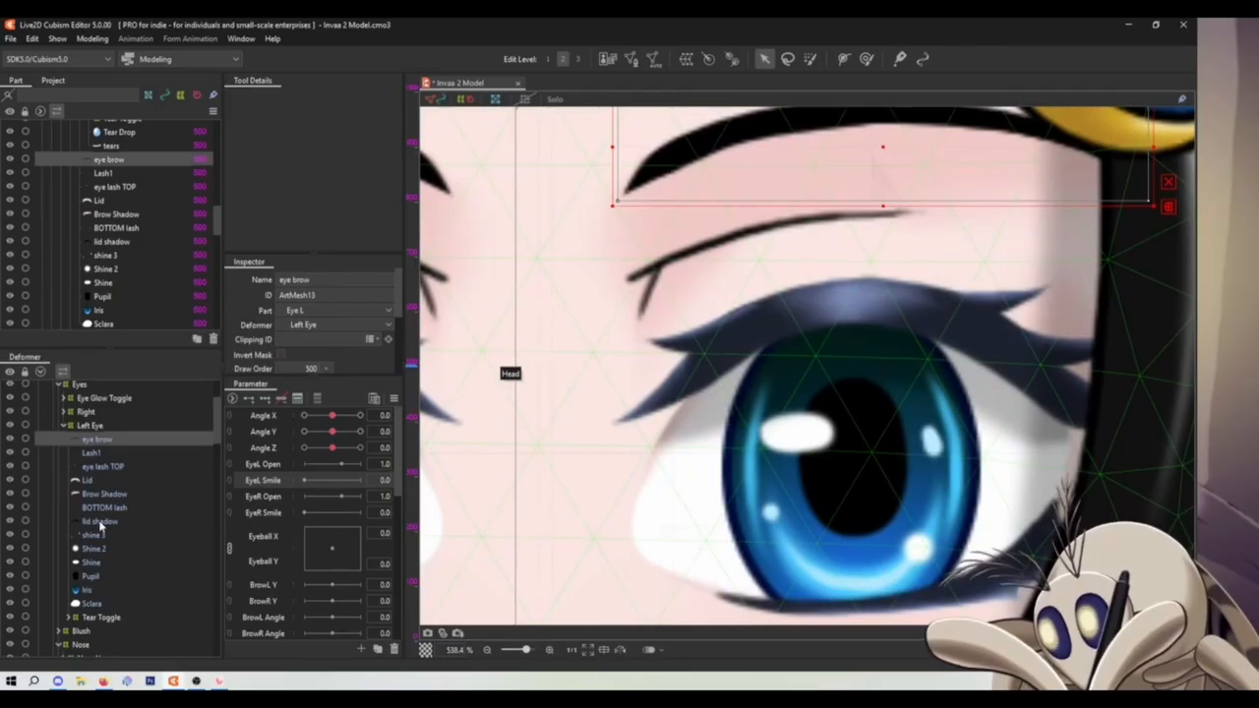
Generate an automatic mesh for the left eye's eye lash TOP with the Deformation (Heavy) preset
click(100, 522)
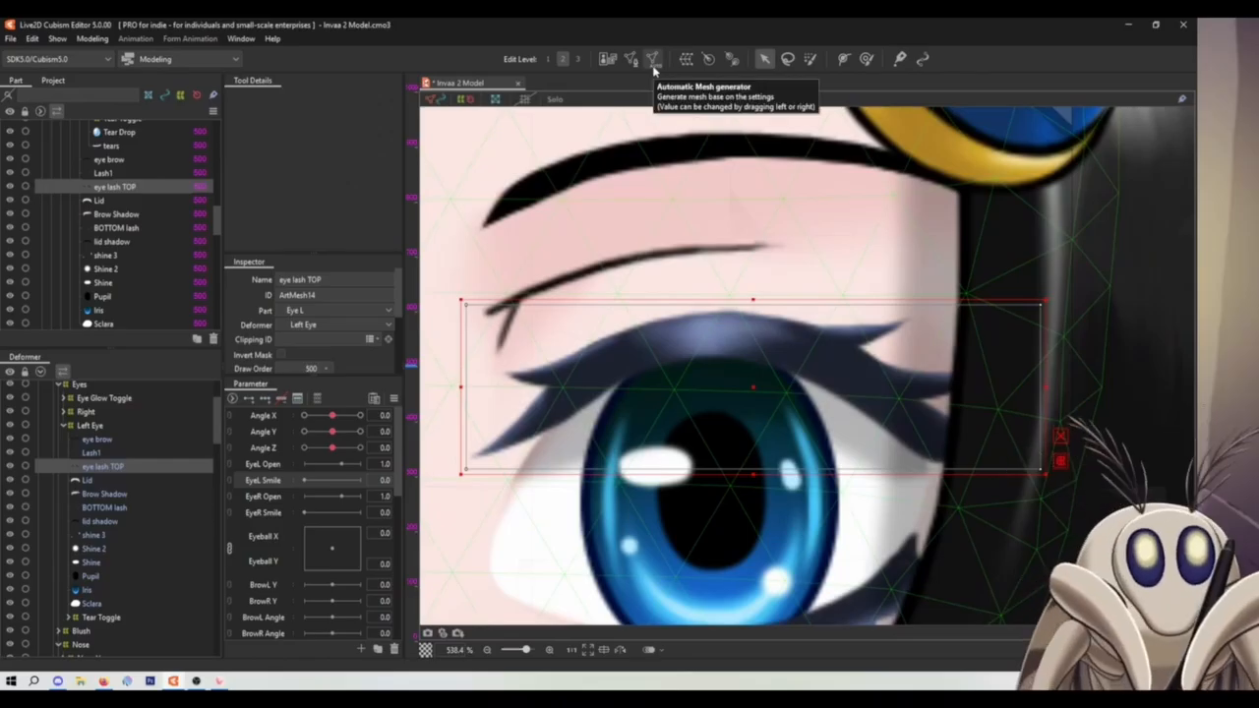
click(645, 201)
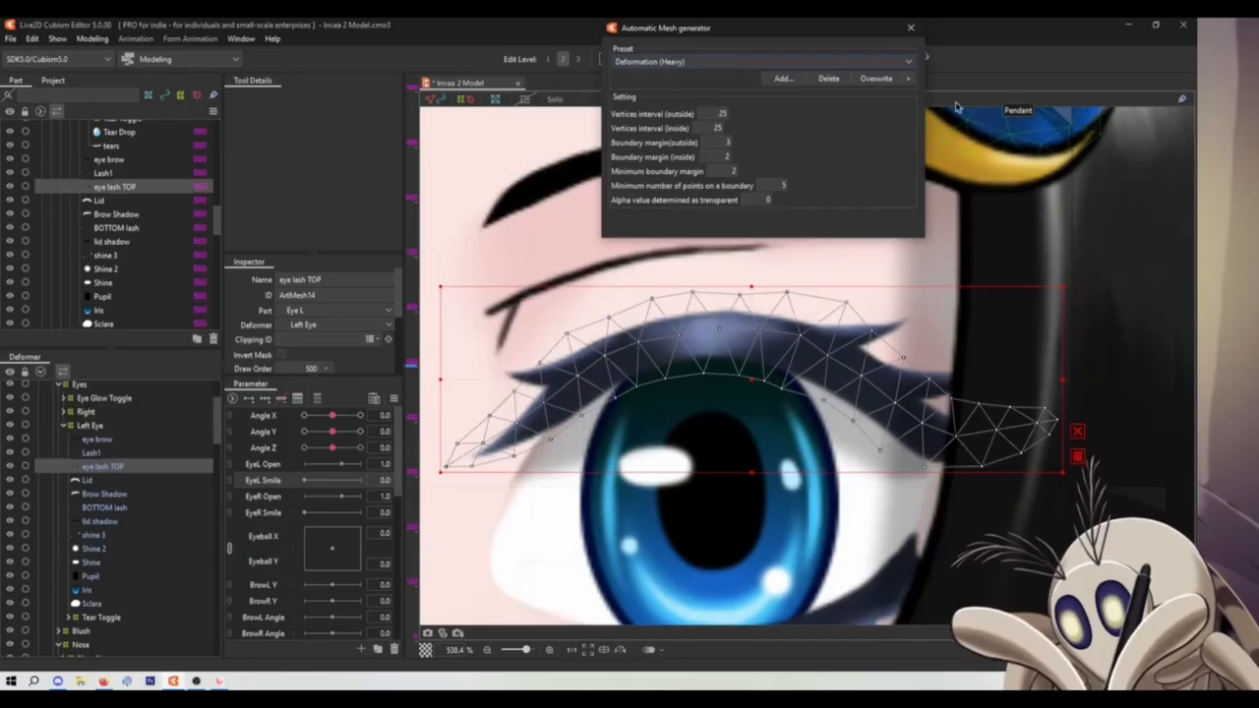
click(909, 31)
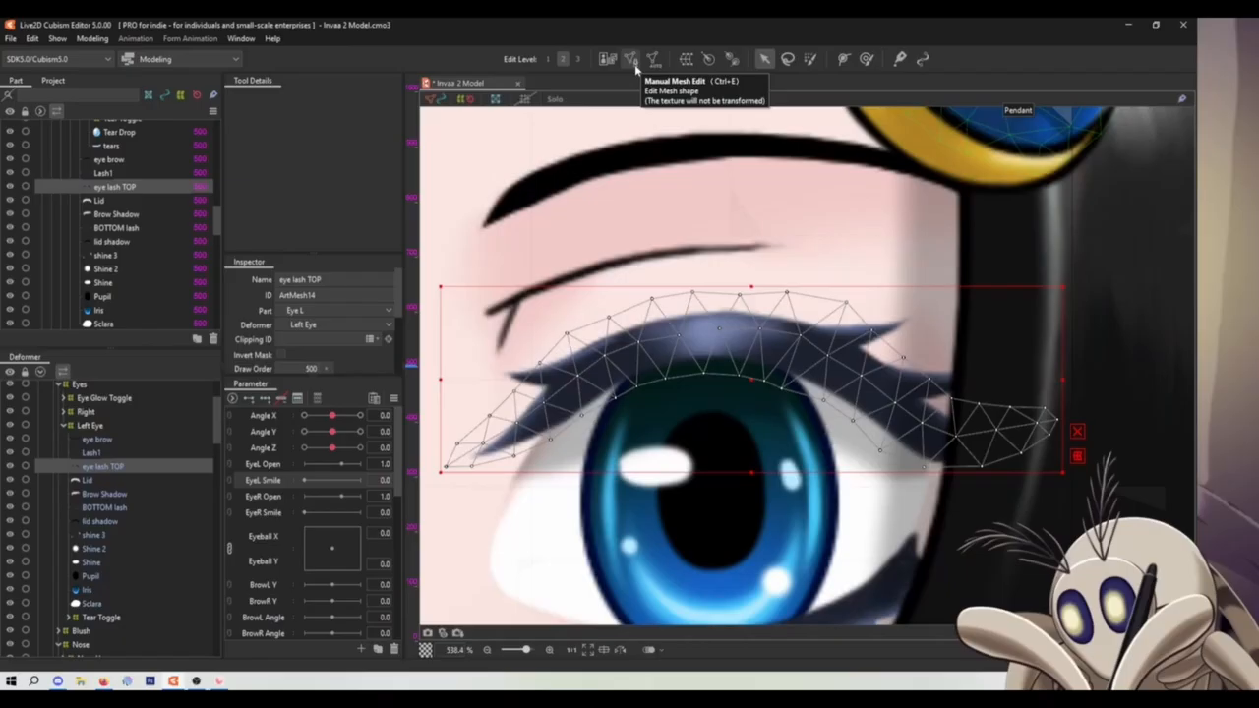
Enter manual mesh editing for eye lash TOP and delete all of its mesh vertices
click(686, 287)
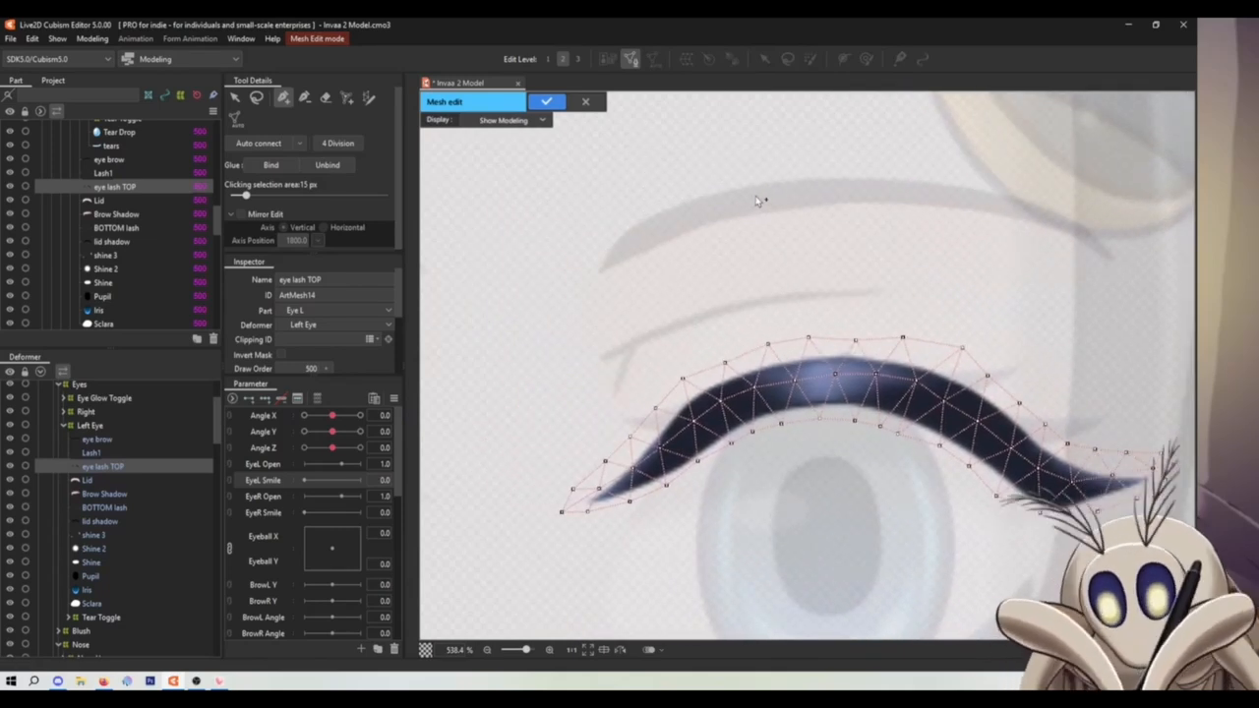
key(ctrl+a)
drag(858, 349, 784, 338)
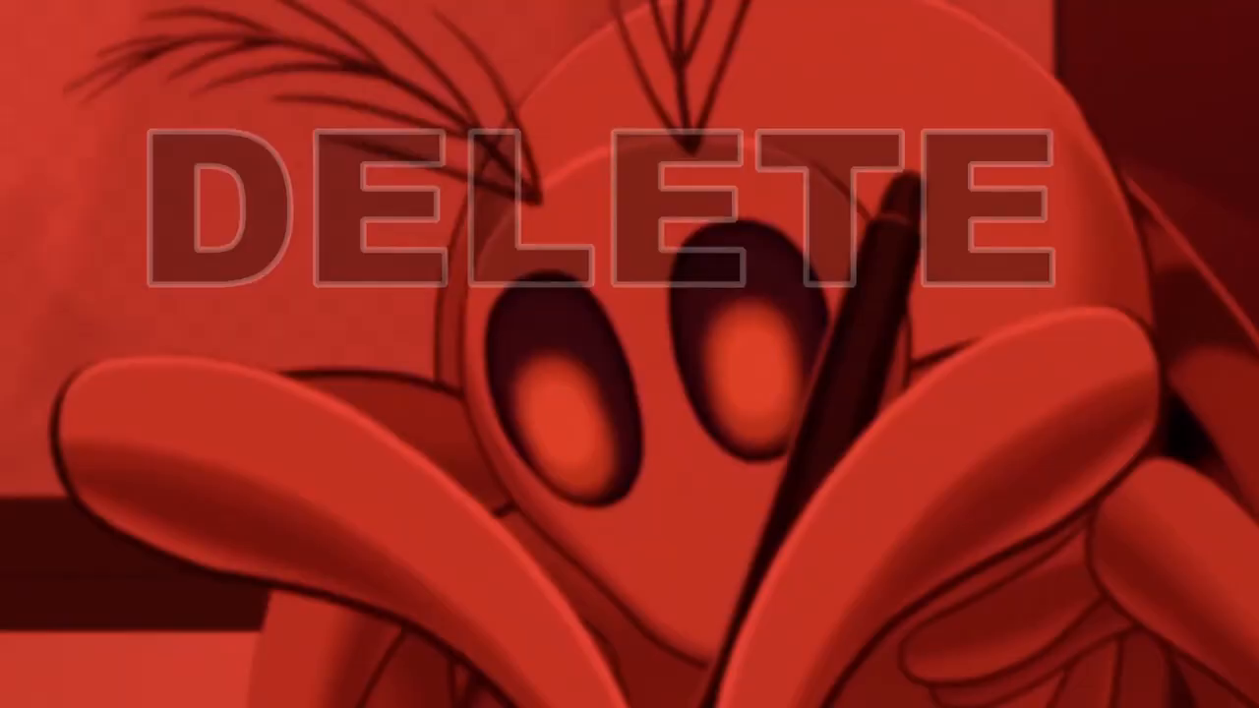
key(Delete)
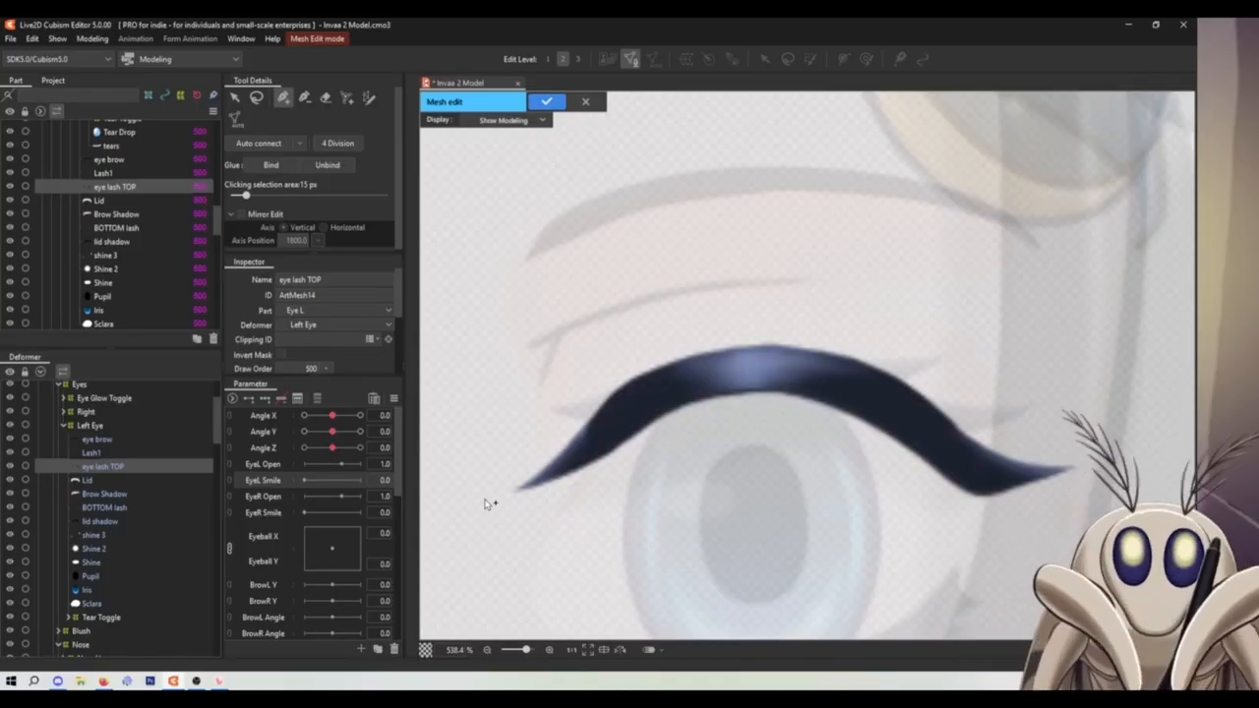
Place a chain of mesh vertices along the centre line of the top lash, from beyond its inner tip to its outer end
click(485, 501)
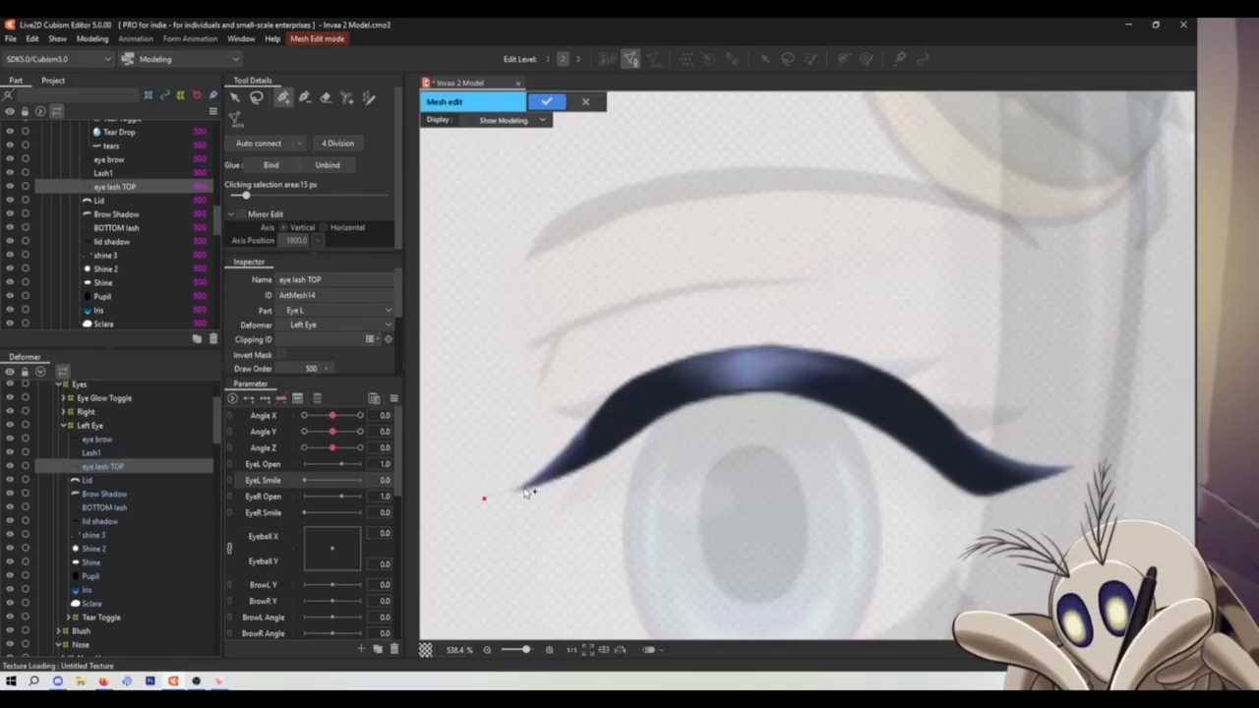
click(523, 487)
click(557, 474)
click(599, 450)
click(630, 426)
click(662, 405)
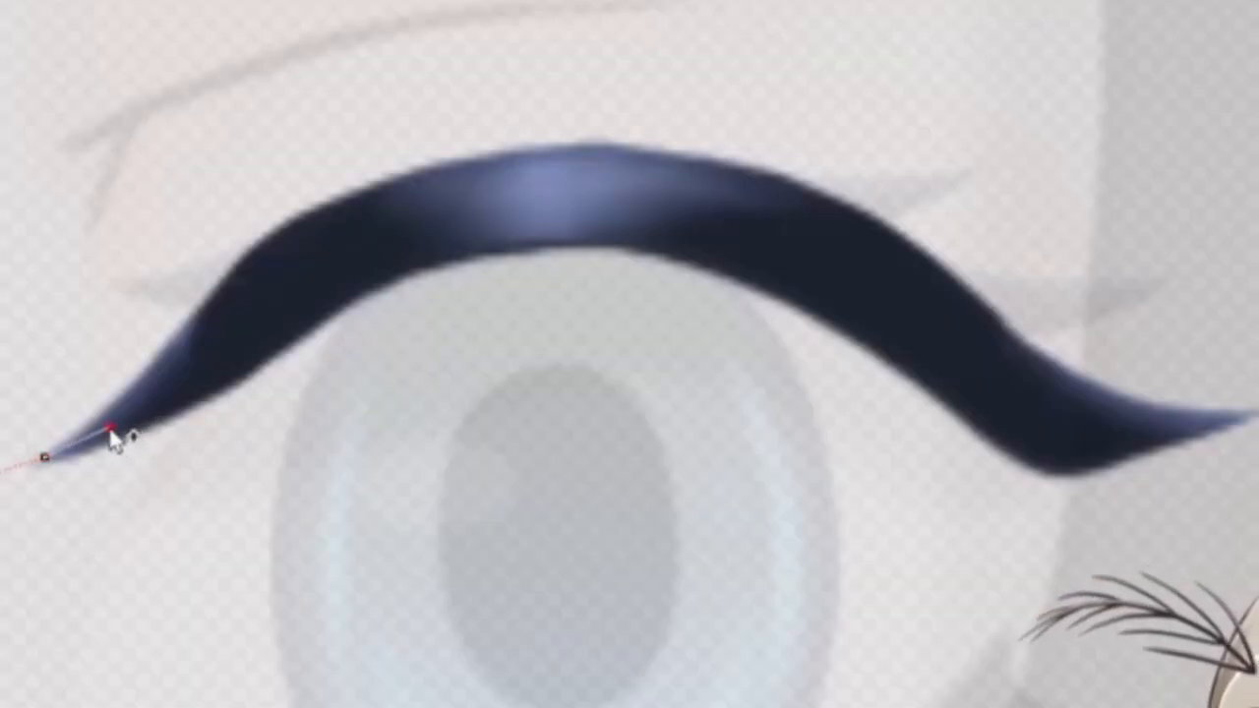
click(154, 398)
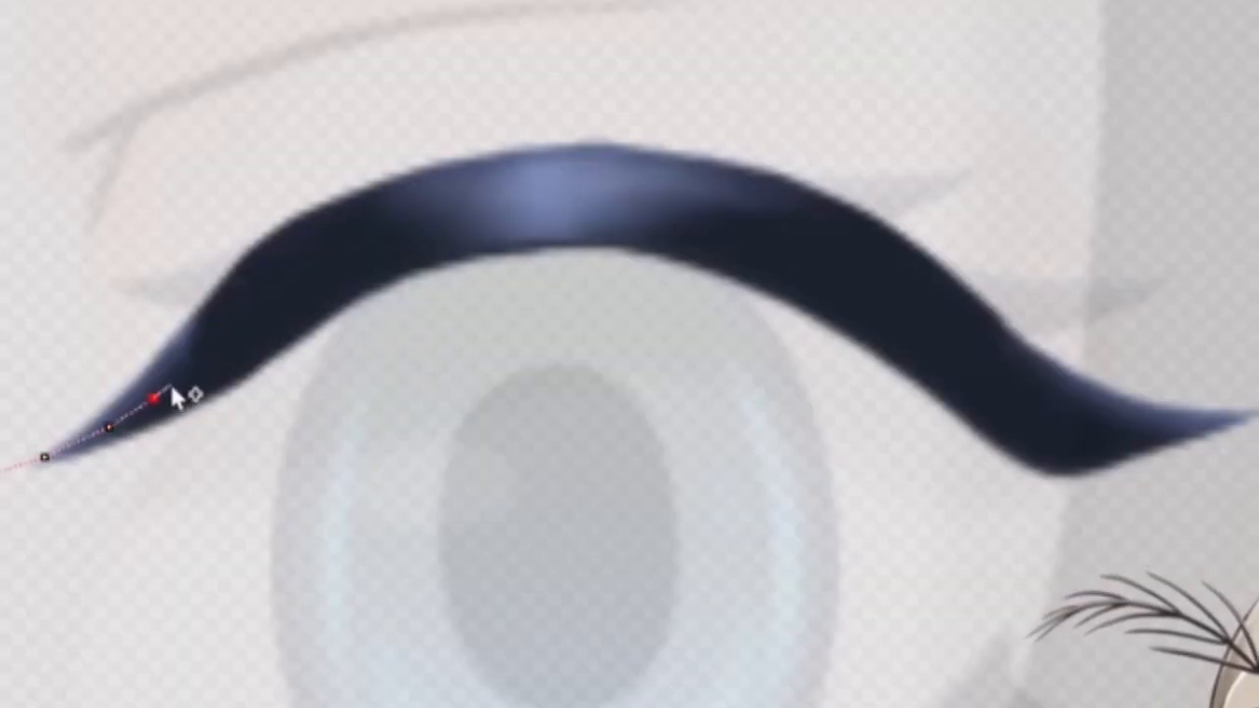
click(235, 323)
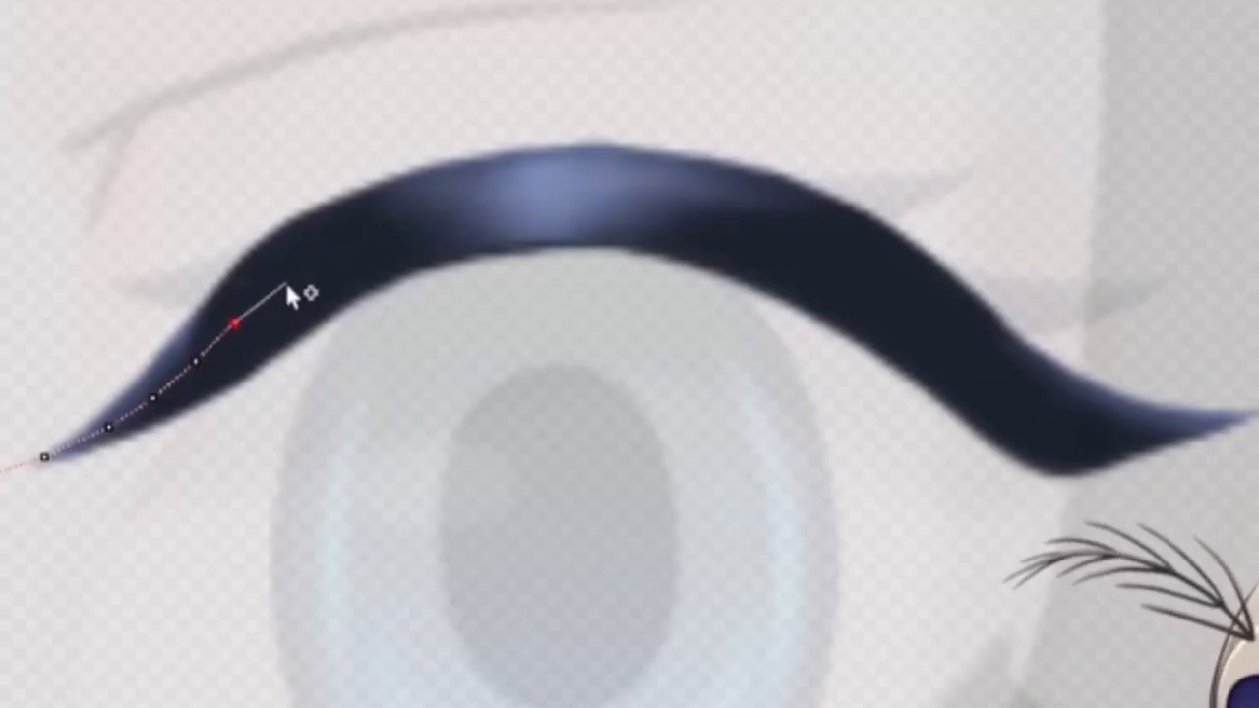
click(286, 280)
click(351, 240)
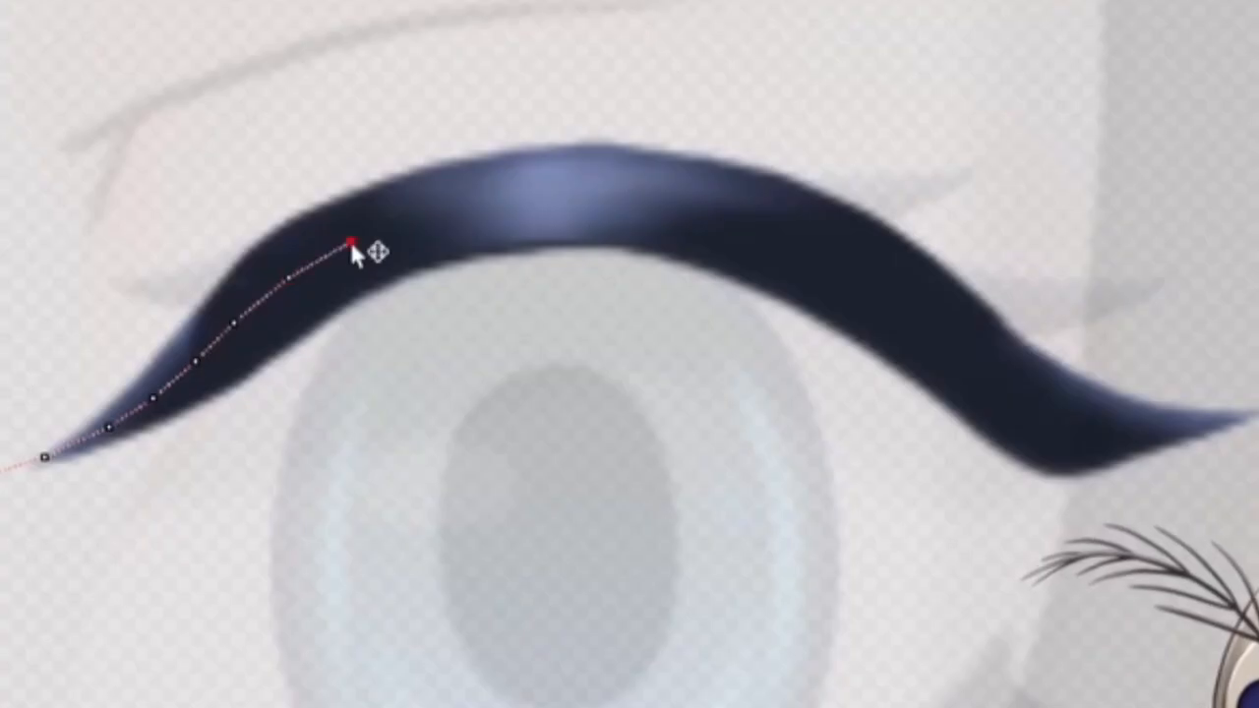
click(423, 219)
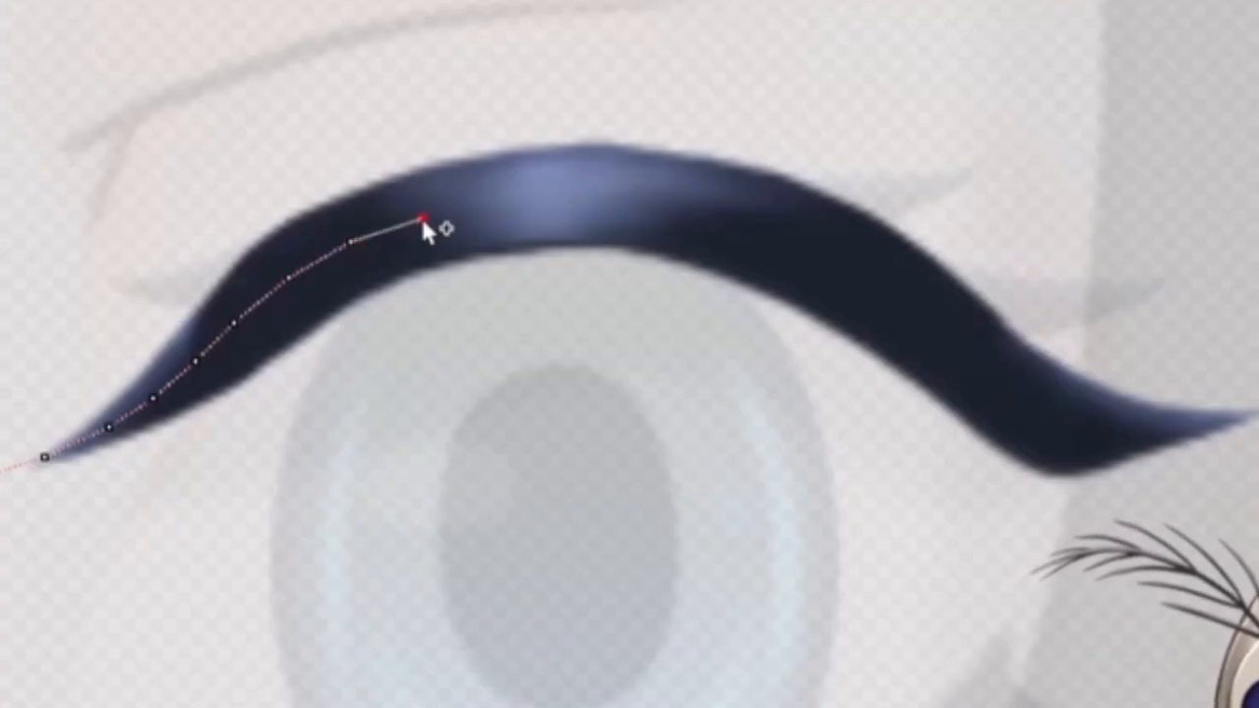
click(495, 206)
click(567, 203)
click(639, 205)
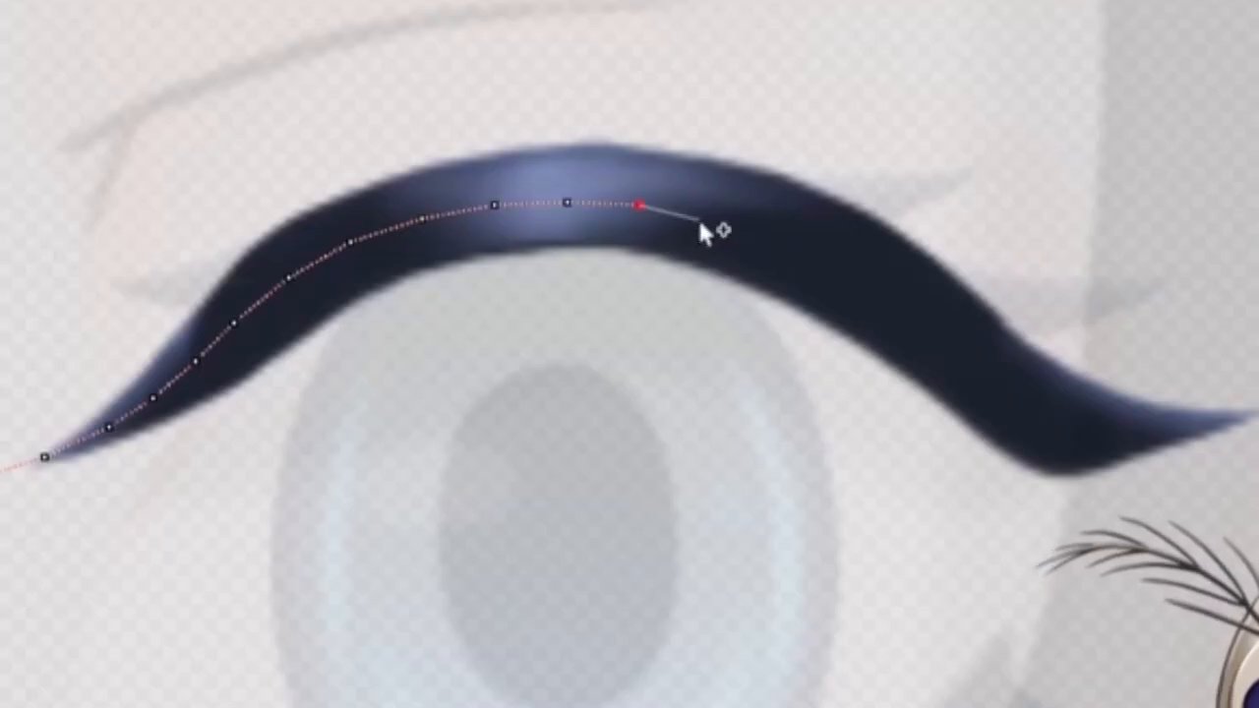
click(705, 225)
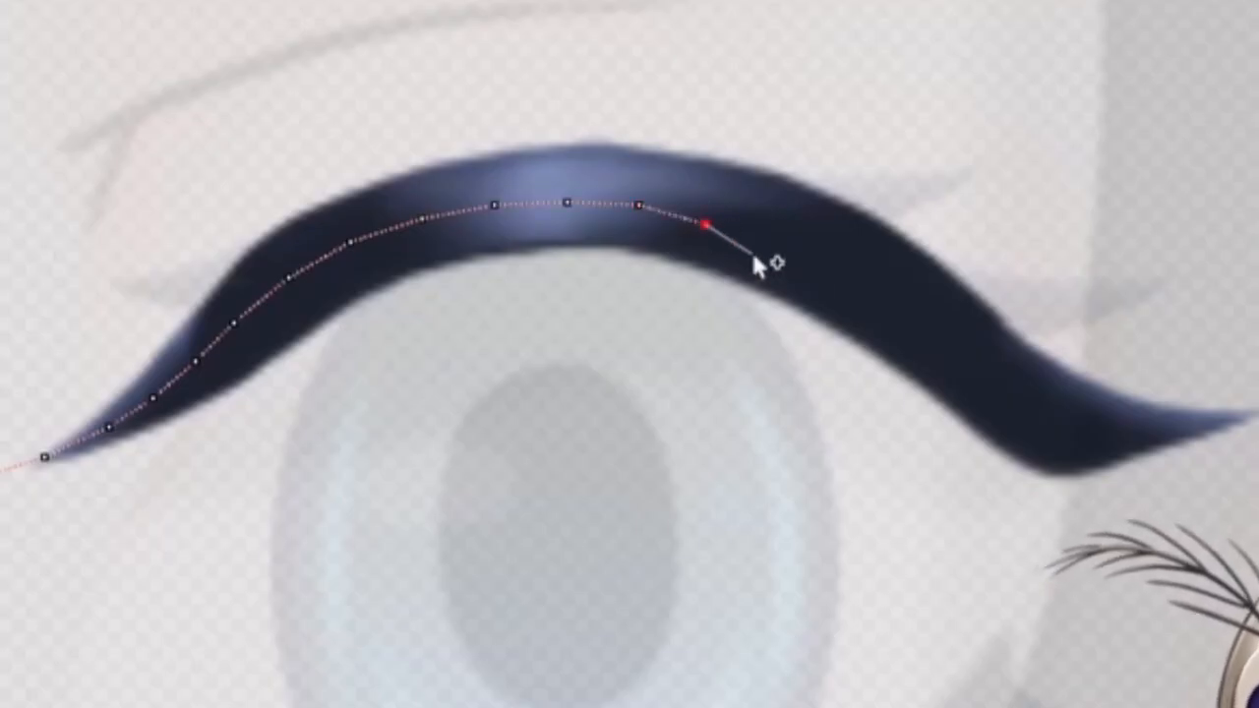
click(798, 253)
click(964, 360)
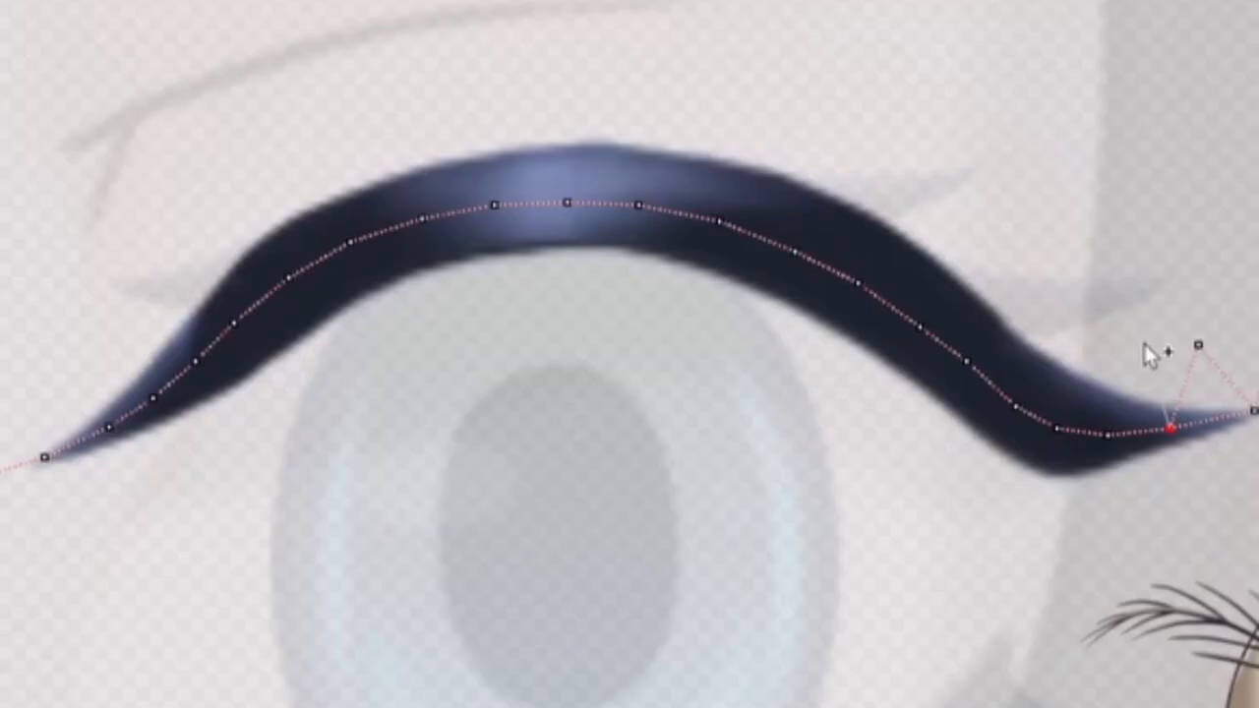
Add a row of vertices just above the lash's upper edge, zigzagging back to each centre-line vertex from the outer end to the inner tip
click(1110, 434)
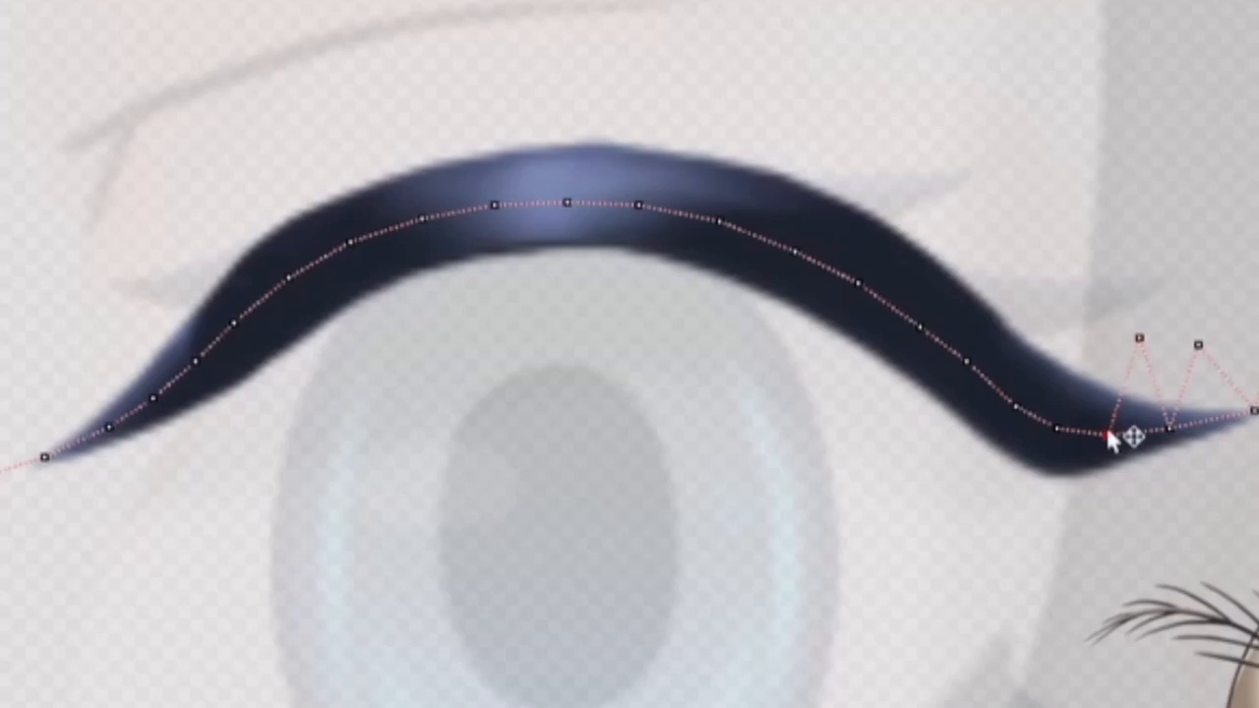
click(1092, 326)
click(1058, 429)
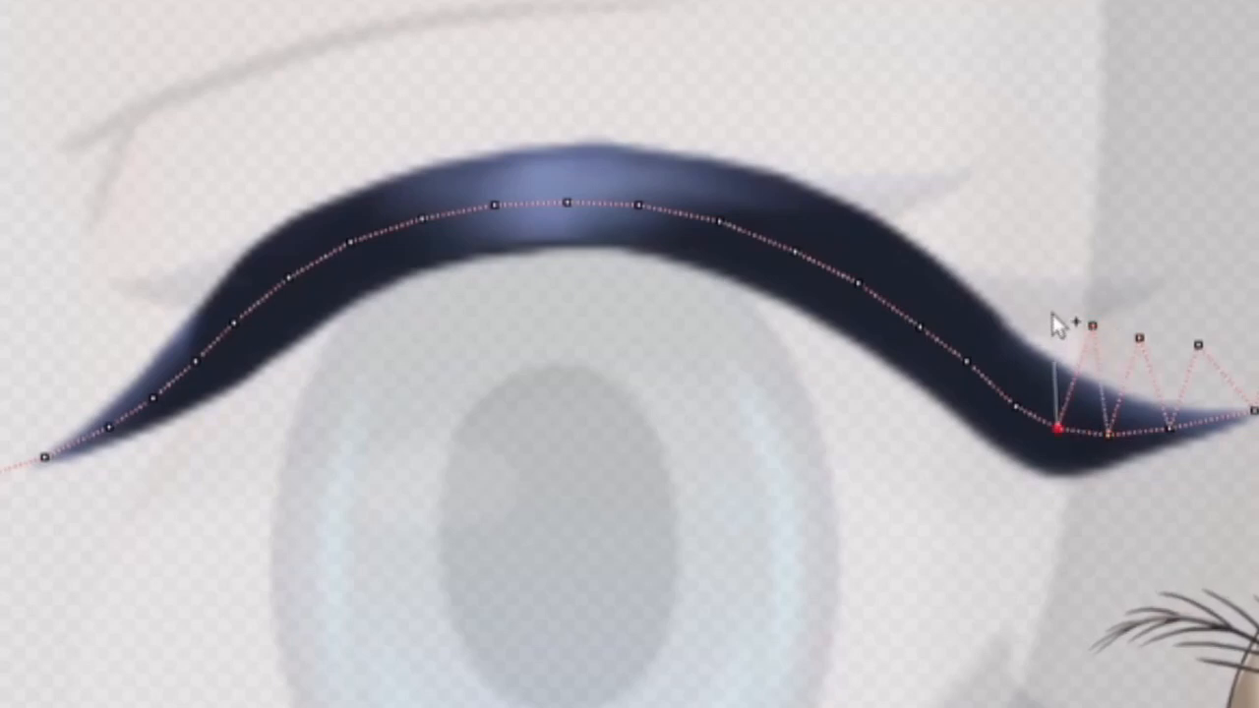
click(1055, 311)
click(1017, 406)
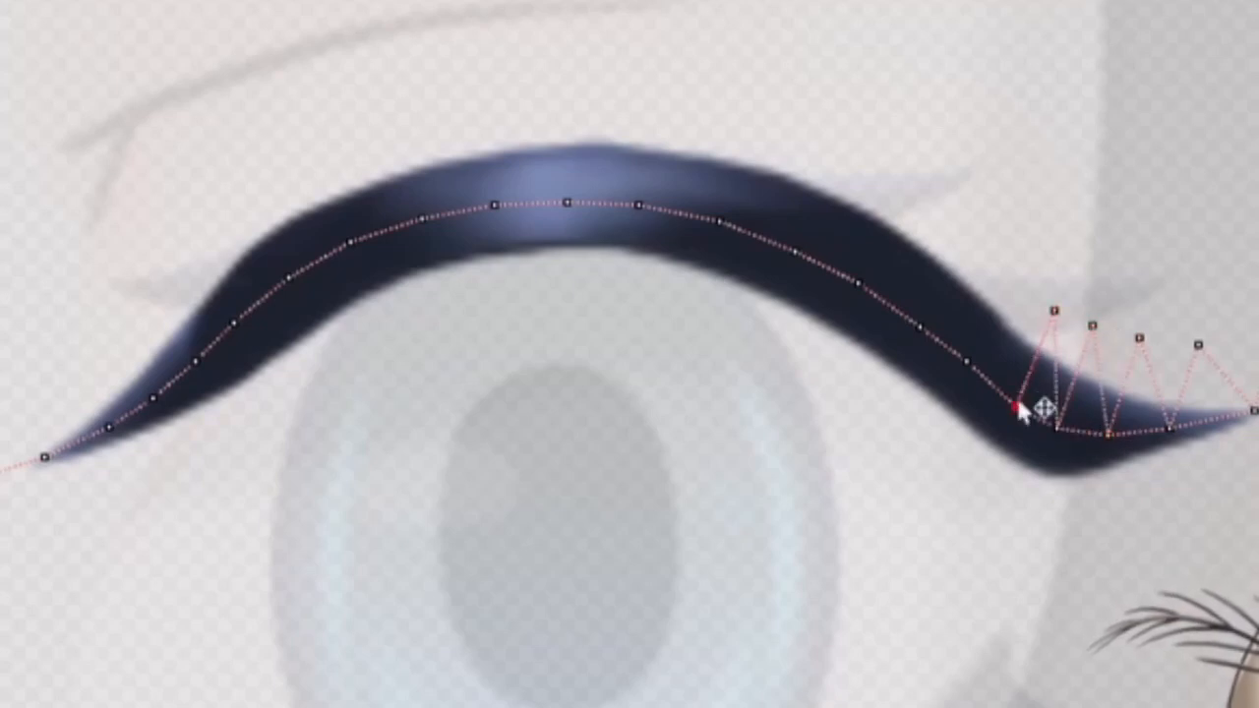
click(1021, 299)
click(967, 361)
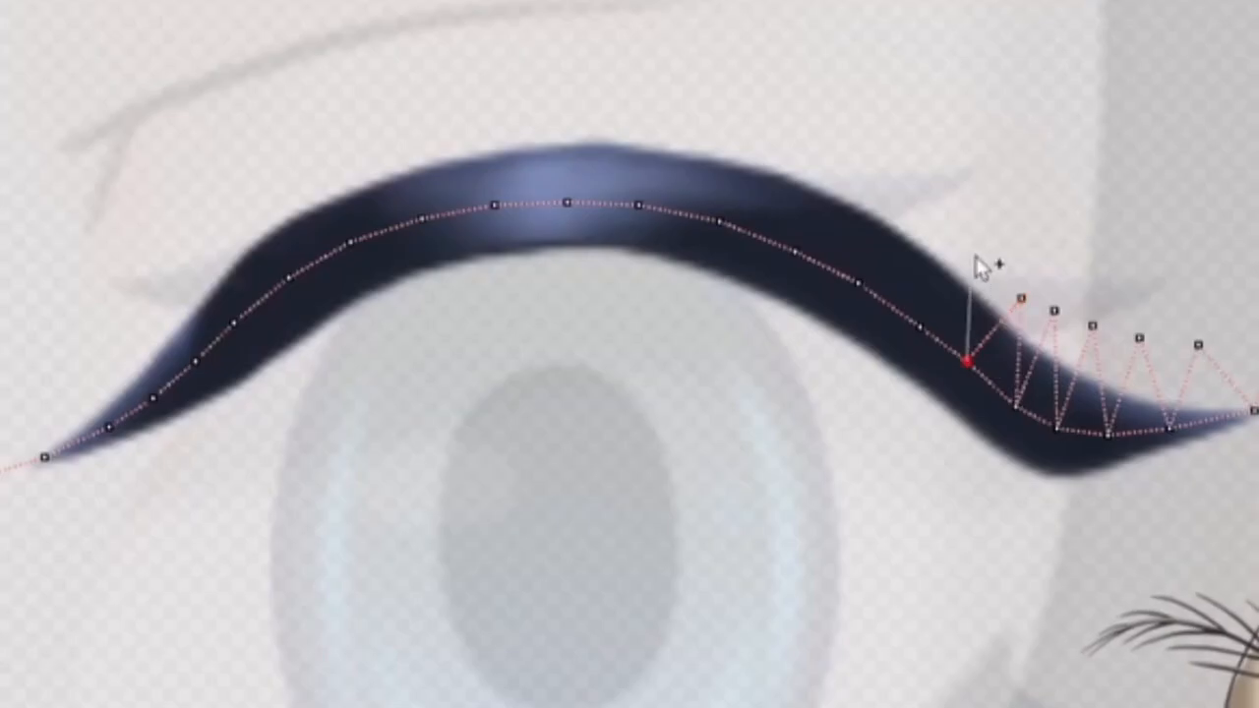
click(986, 267)
click(921, 328)
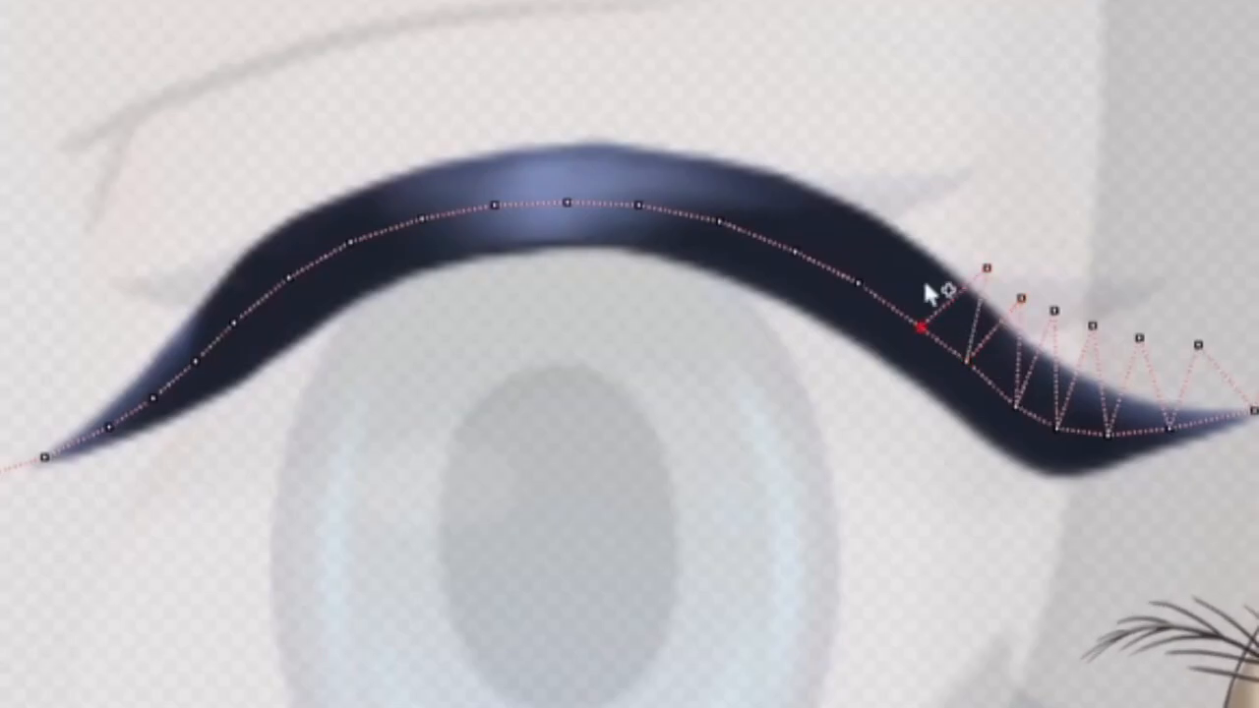
click(947, 237)
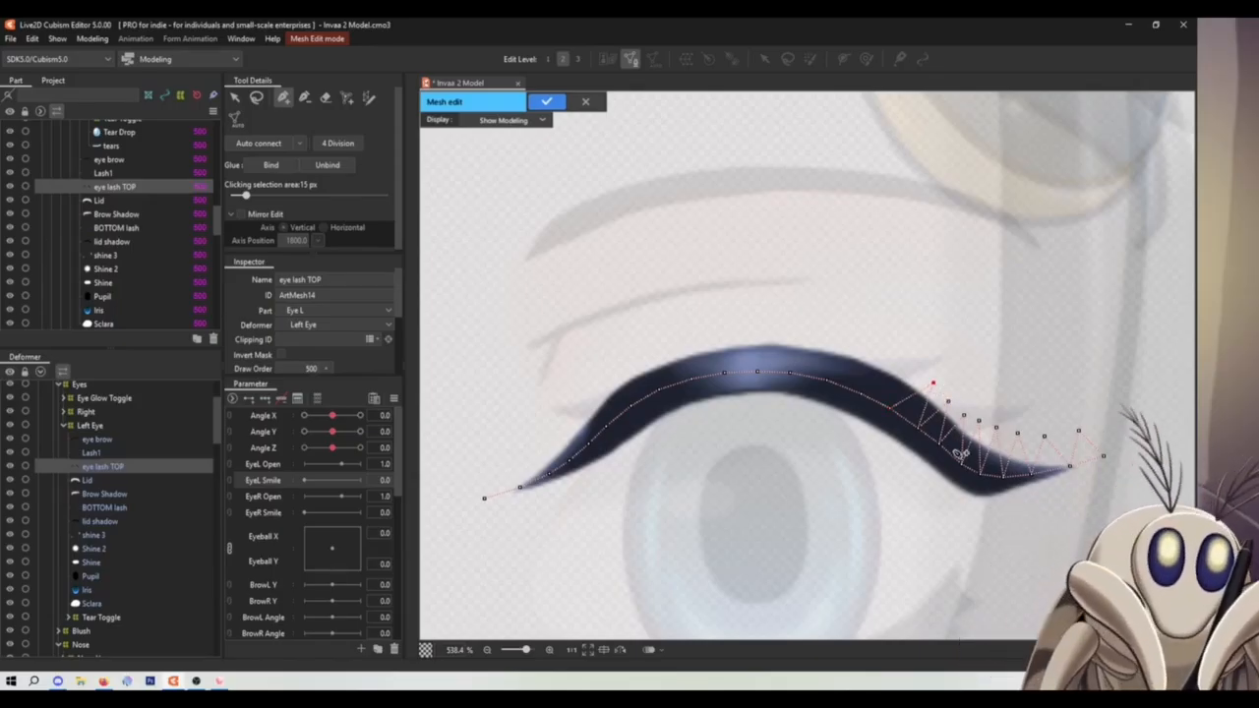
click(891, 408)
click(902, 364)
click(862, 393)
click(865, 344)
click(827, 379)
click(819, 339)
click(790, 373)
click(782, 332)
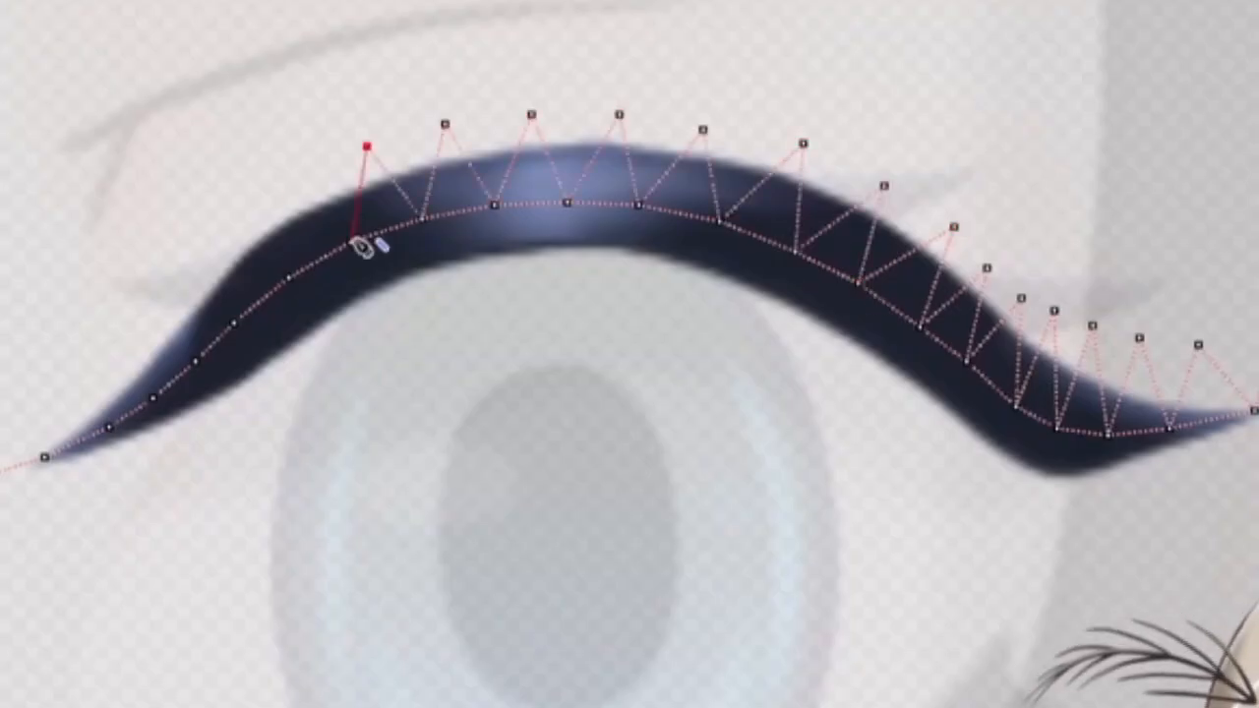
click(124, 319)
click(154, 398)
click(92, 367)
click(110, 427)
click(41, 389)
click(44, 457)
Add a matching row of vertices just below the lash's lower edge, zigzagging to each centre-line vertex from the inner tip outwards
click(26, 522)
click(45, 458)
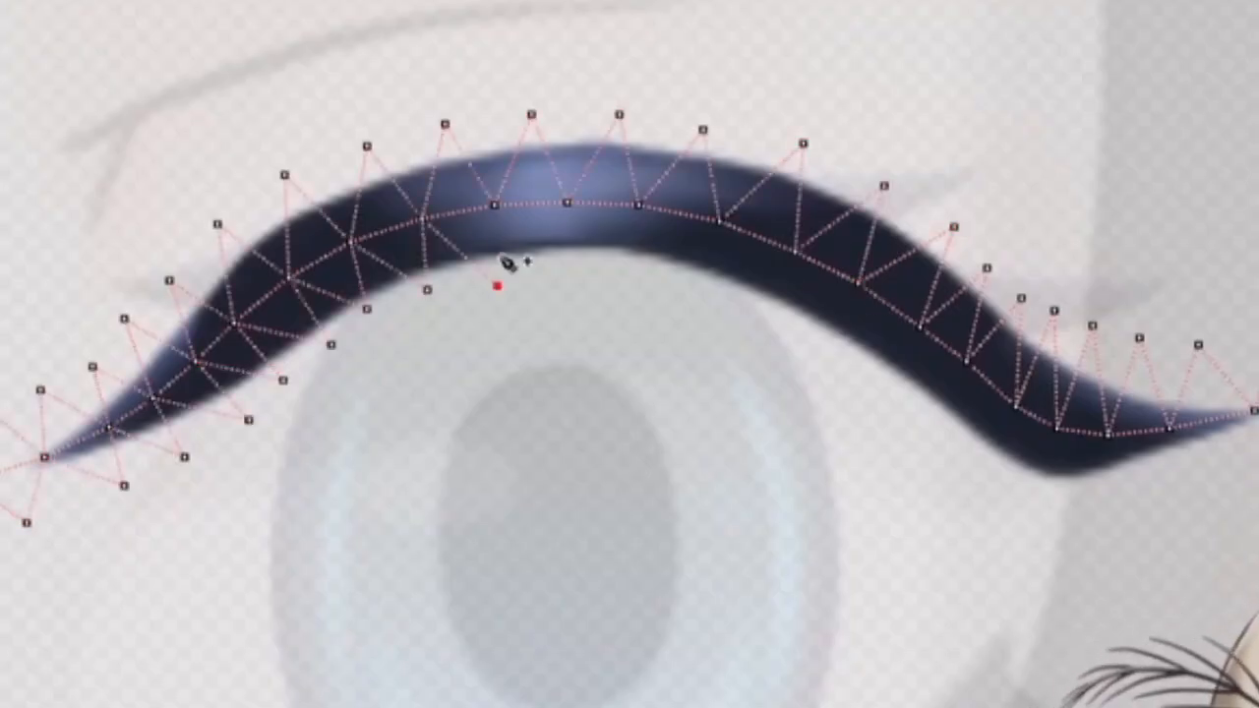
click(546, 275)
click(567, 202)
click(608, 283)
click(638, 204)
click(659, 293)
click(721, 221)
click(726, 312)
click(795, 252)
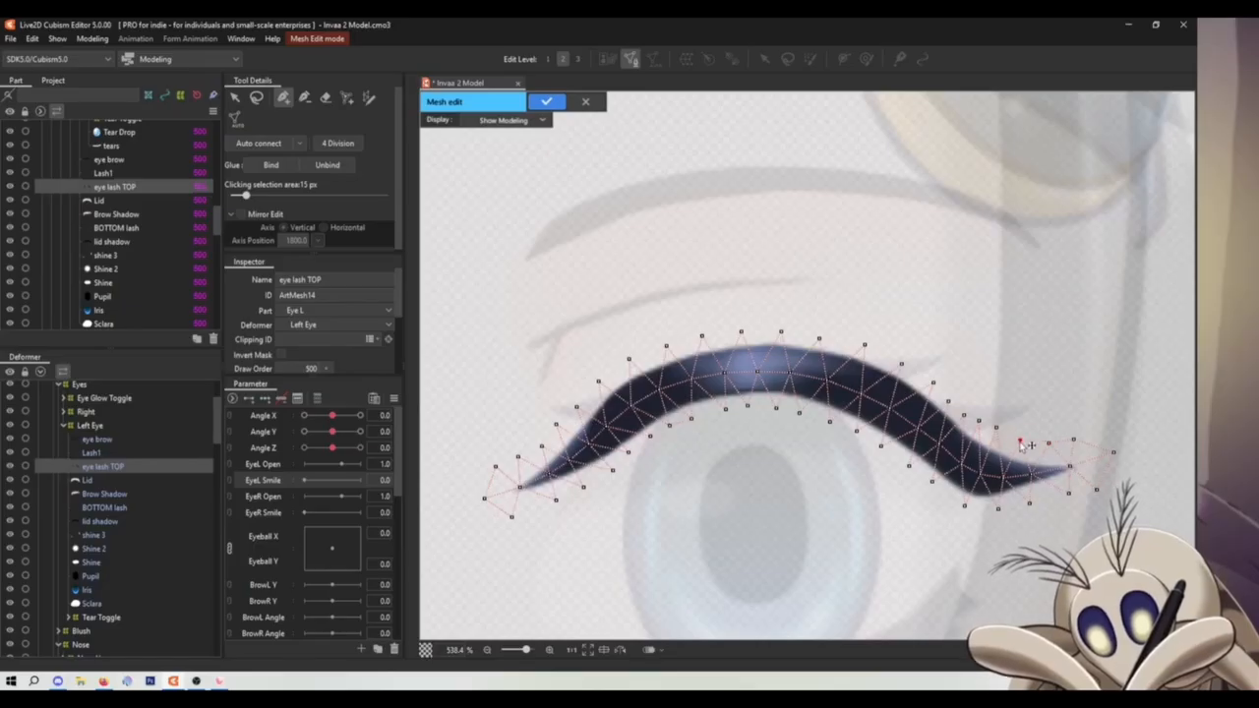
Even out the upper-edge vertices and link them into an outline from the outer end to the top of the arch
drag(996, 427, 985, 427)
drag(964, 414, 930, 376)
drag(952, 399, 970, 409)
drag(984, 426, 988, 421)
click(864, 345)
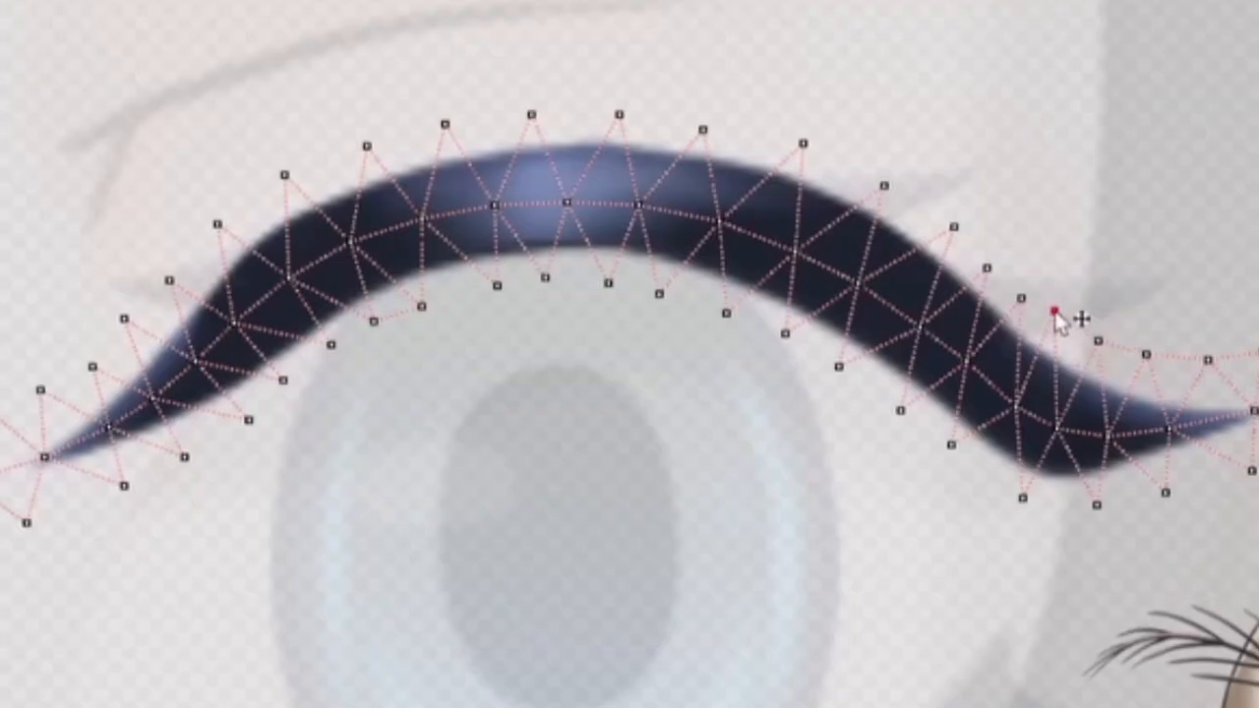
click(704, 129)
drag(619, 114, 612, 106)
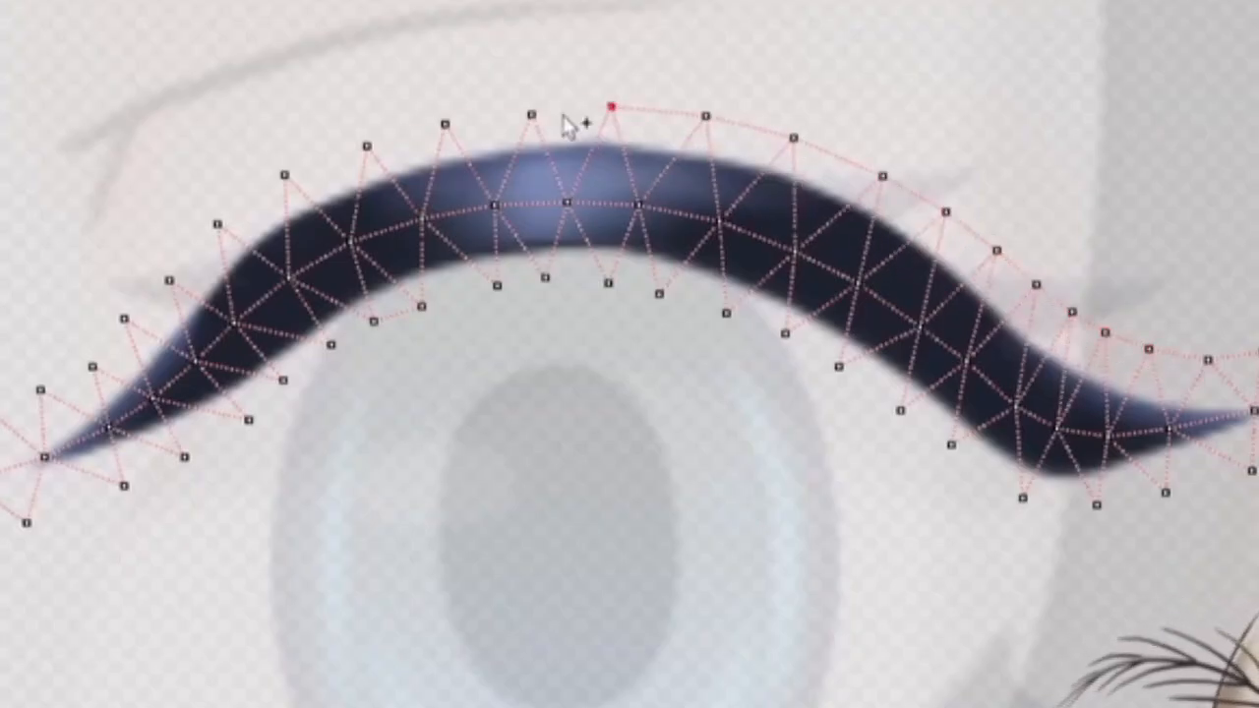
click(532, 114)
Nudge the centre-line and upper-edge vertices around the lash's arch to even out the triangle spacing
drag(423, 219, 430, 216)
drag(567, 202, 577, 197)
drag(720, 222, 728, 220)
drag(705, 115, 715, 116)
drag(532, 114, 540, 112)
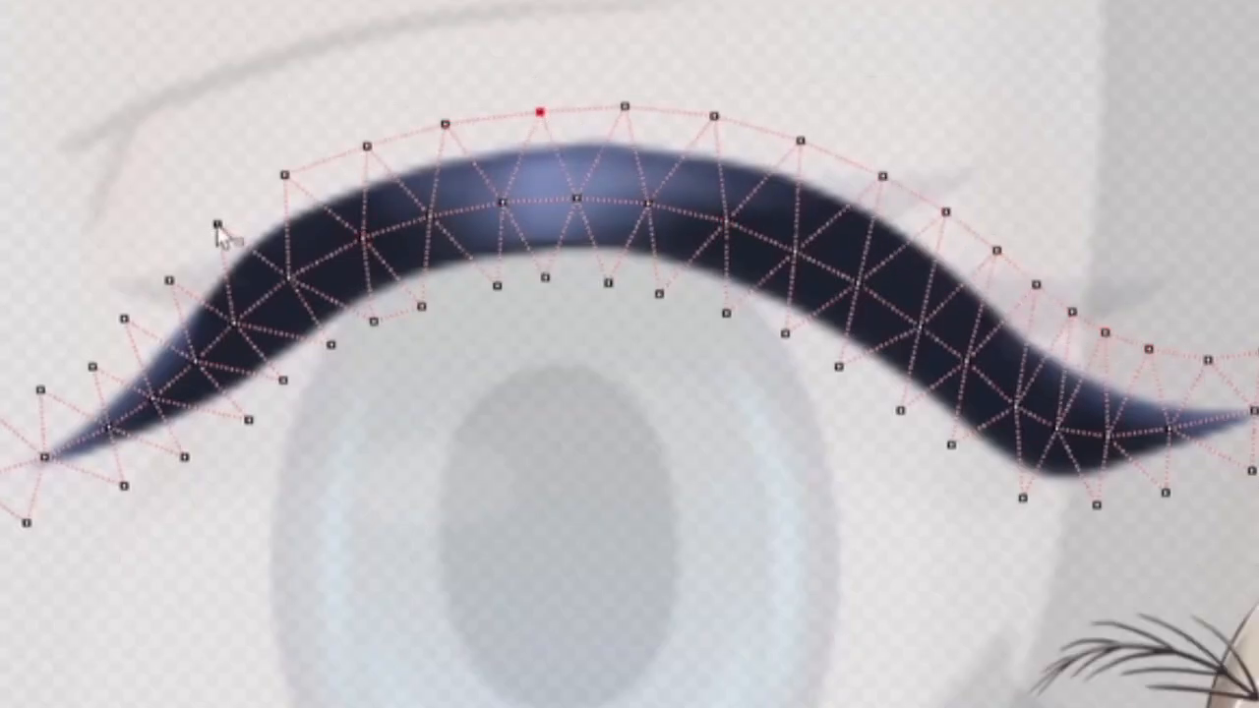
drag(218, 224, 220, 234)
Connect the remaining upper-edge vertices into a continuous outline down to the lash's inner tip
click(363, 238)
click(284, 175)
click(220, 234)
click(169, 281)
click(124, 319)
click(93, 367)
click(40, 391)
Connect the vertices along the lash's lower edge through to its outer end, and apply the finished mesh to eye lash TOP
click(373, 322)
click(422, 307)
click(498, 285)
click(546, 277)
click(609, 282)
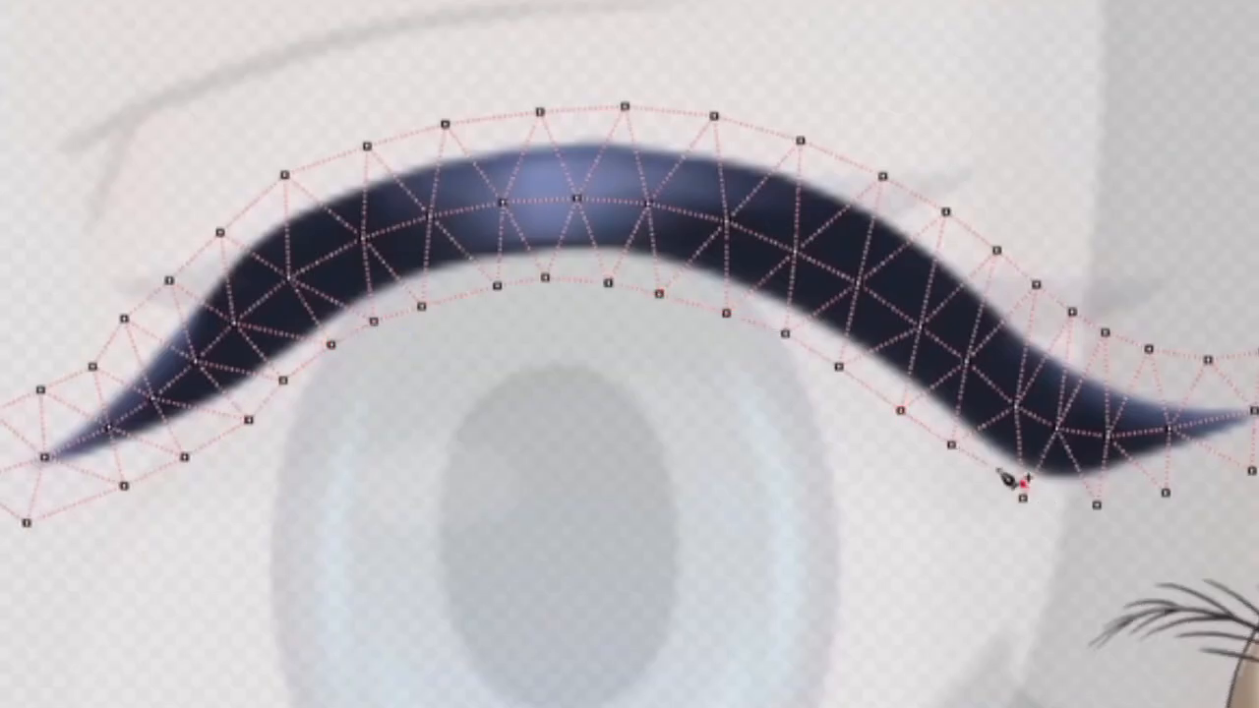
click(1097, 504)
click(1165, 493)
click(1251, 472)
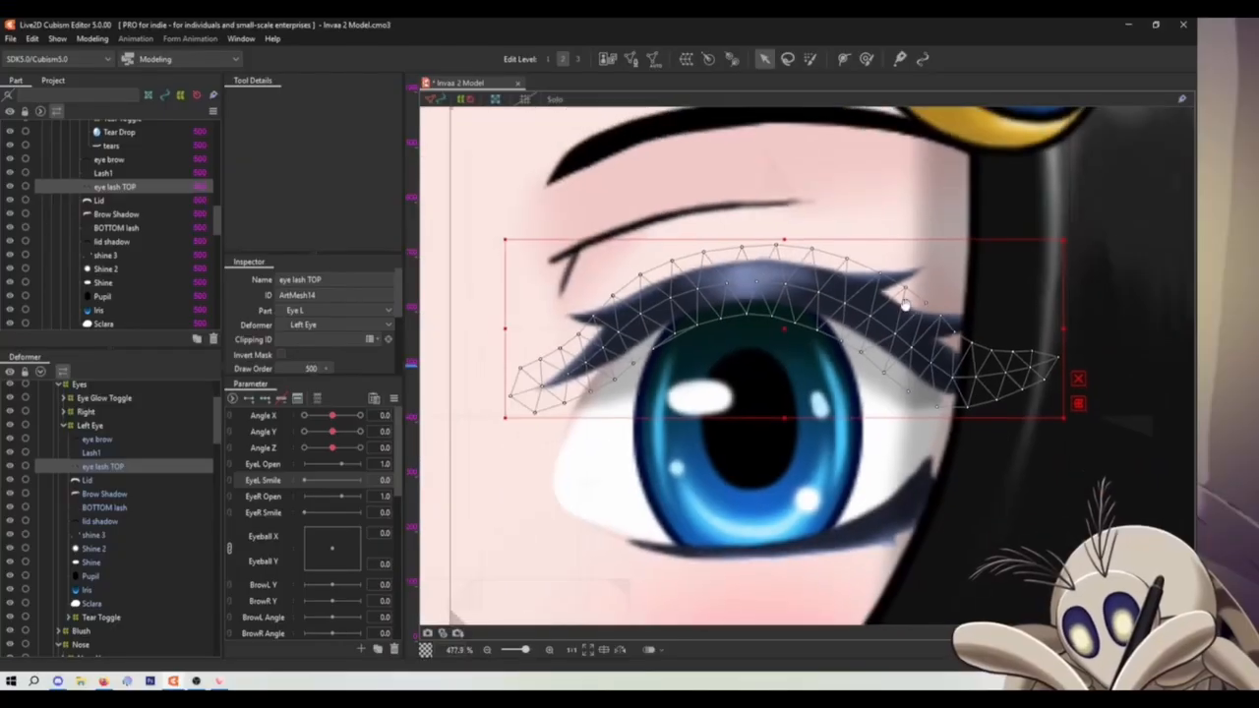
drag(904, 305, 916, 319)
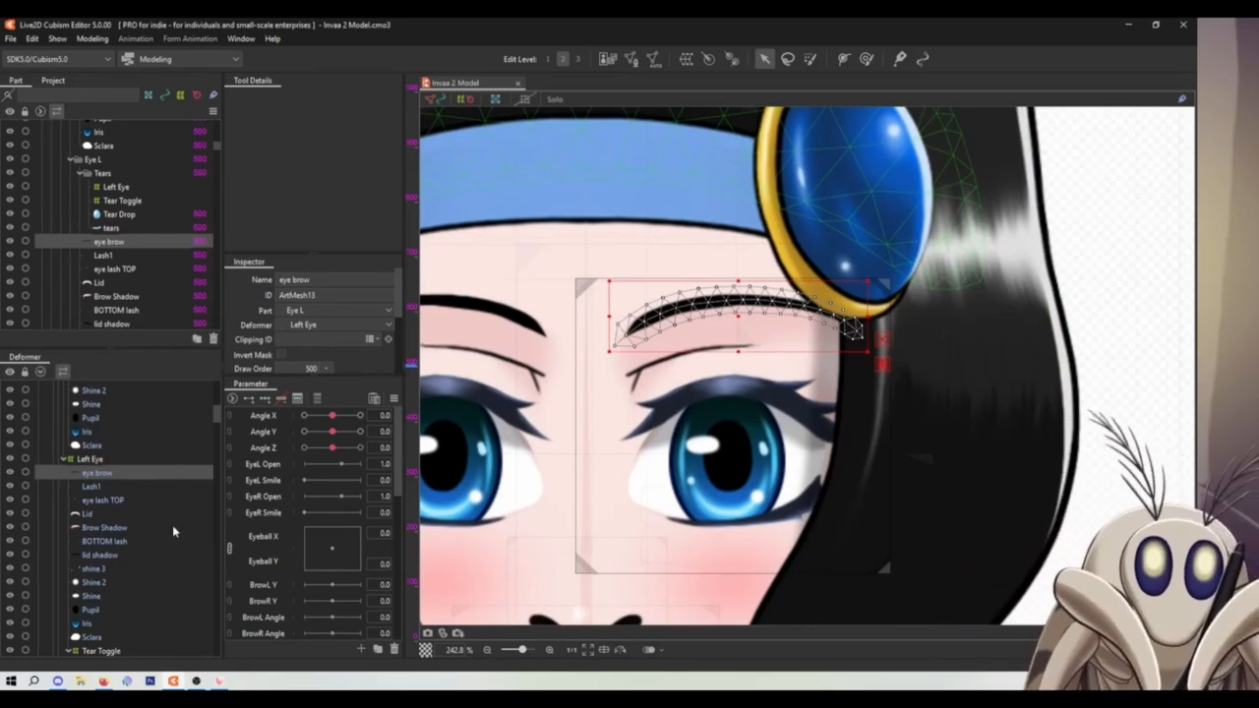
Try adding a rotation deformer as the parent of the Left Eye deformer
click(167, 460)
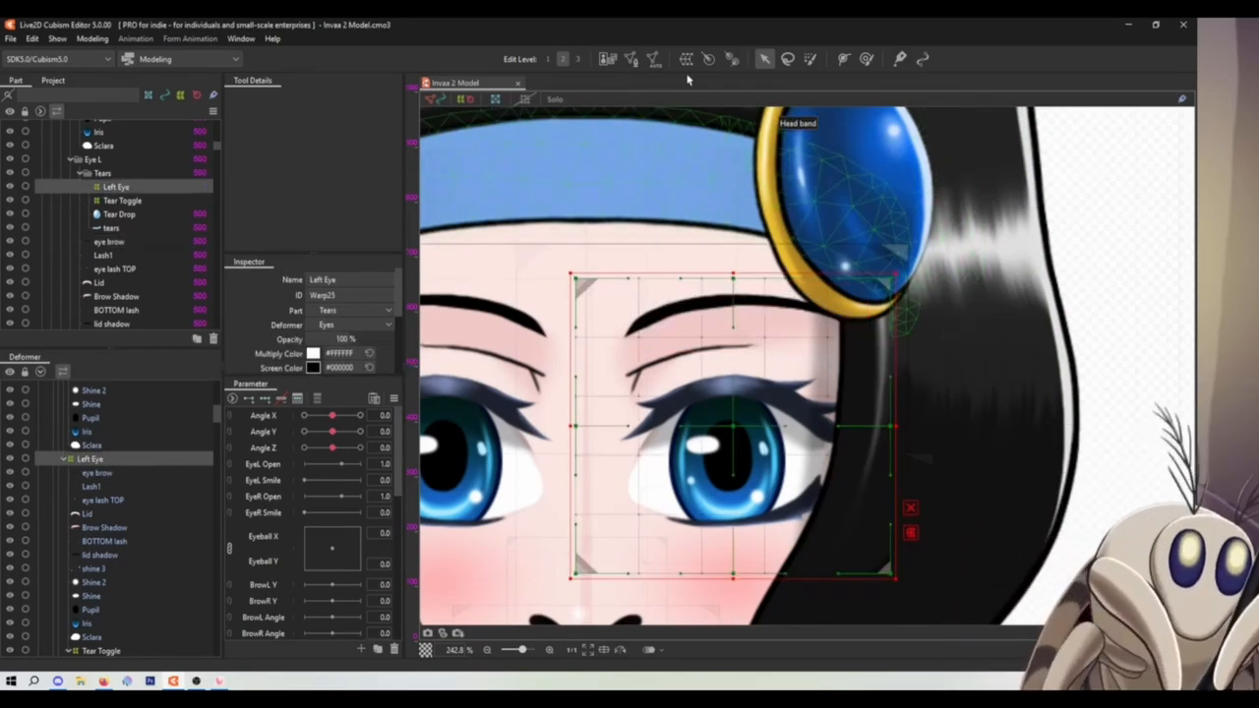
click(708, 59)
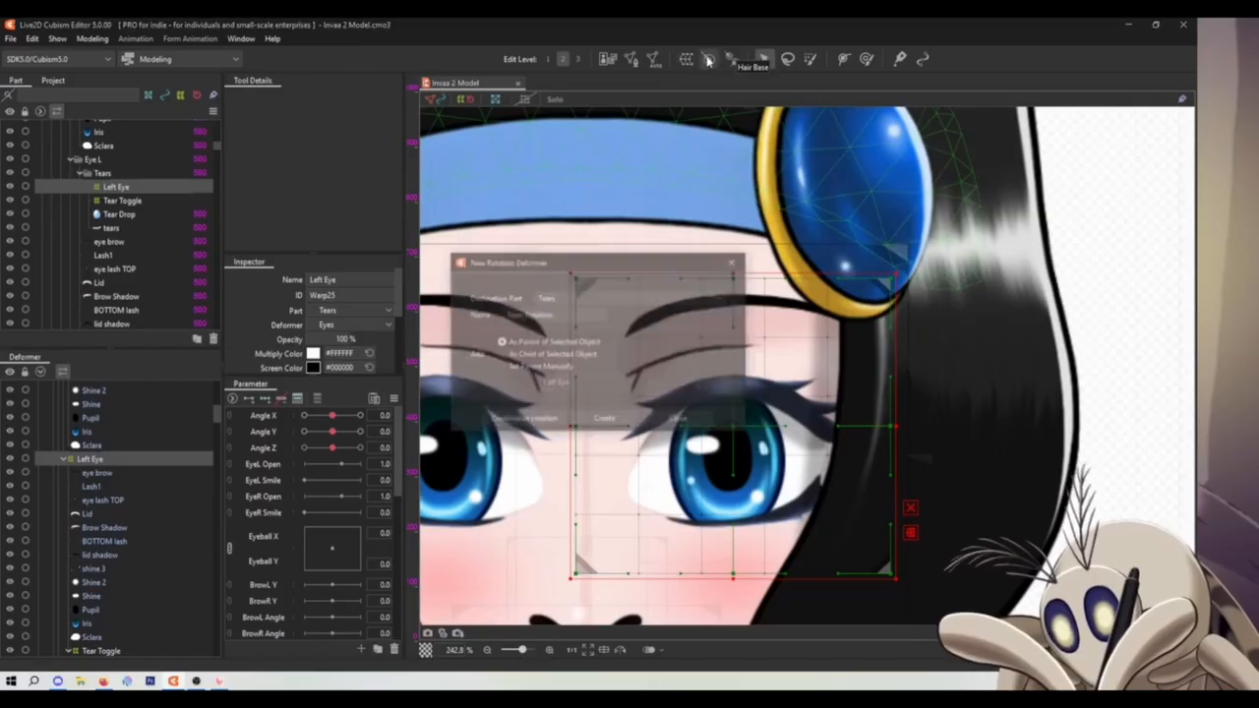
click(604, 420)
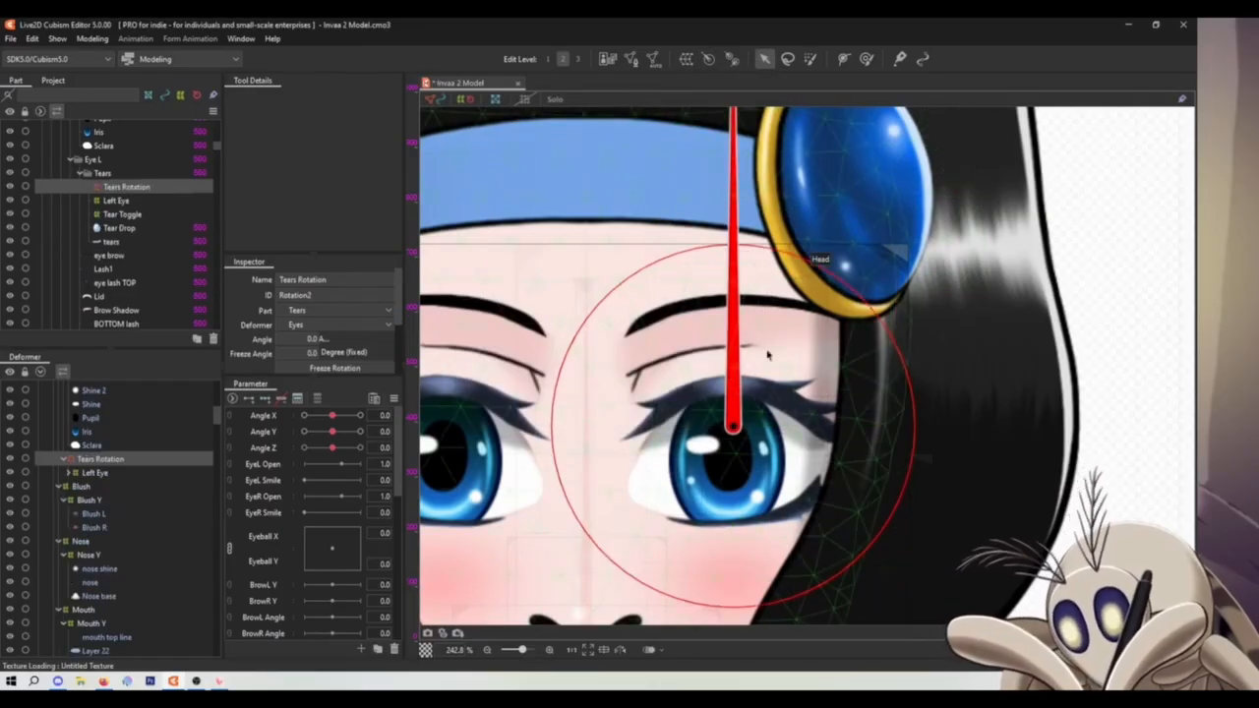
key(ctrl+z)
Draw a deform path along the left eye's eye brow mesh, with control points from beyond its inner end to past its outer end
scroll(108, 472, up, 3)
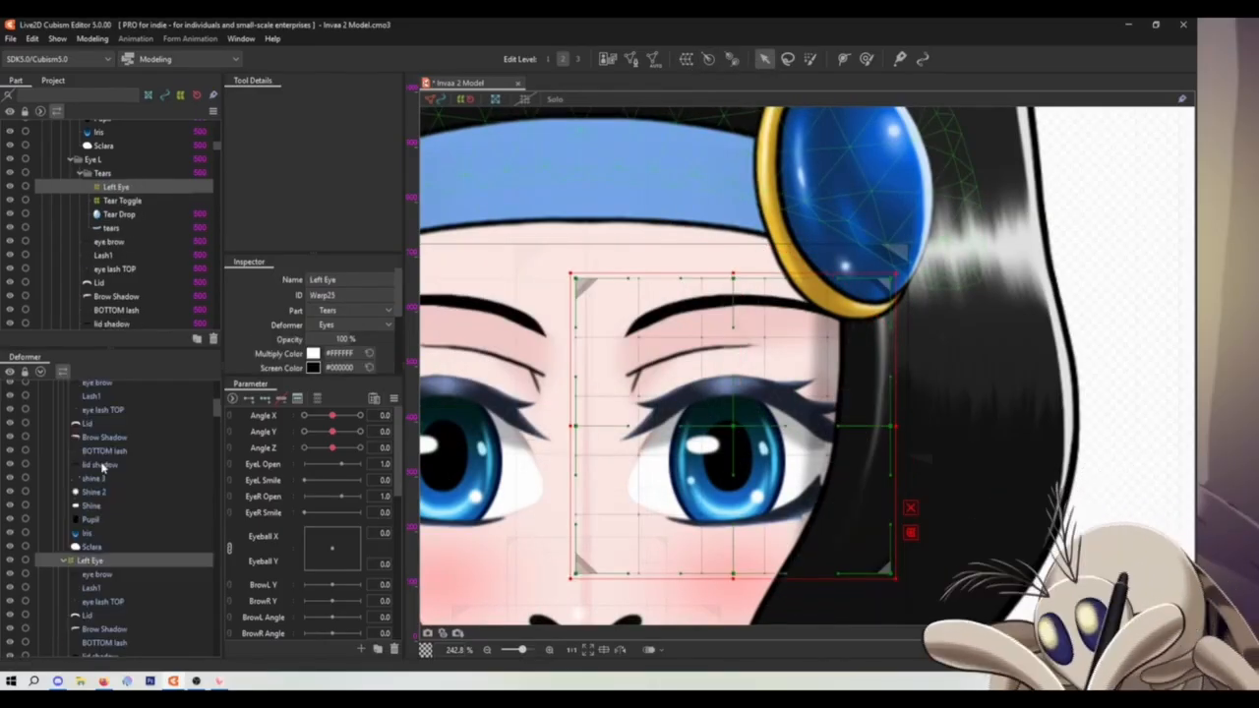
click(104, 465)
click(104, 452)
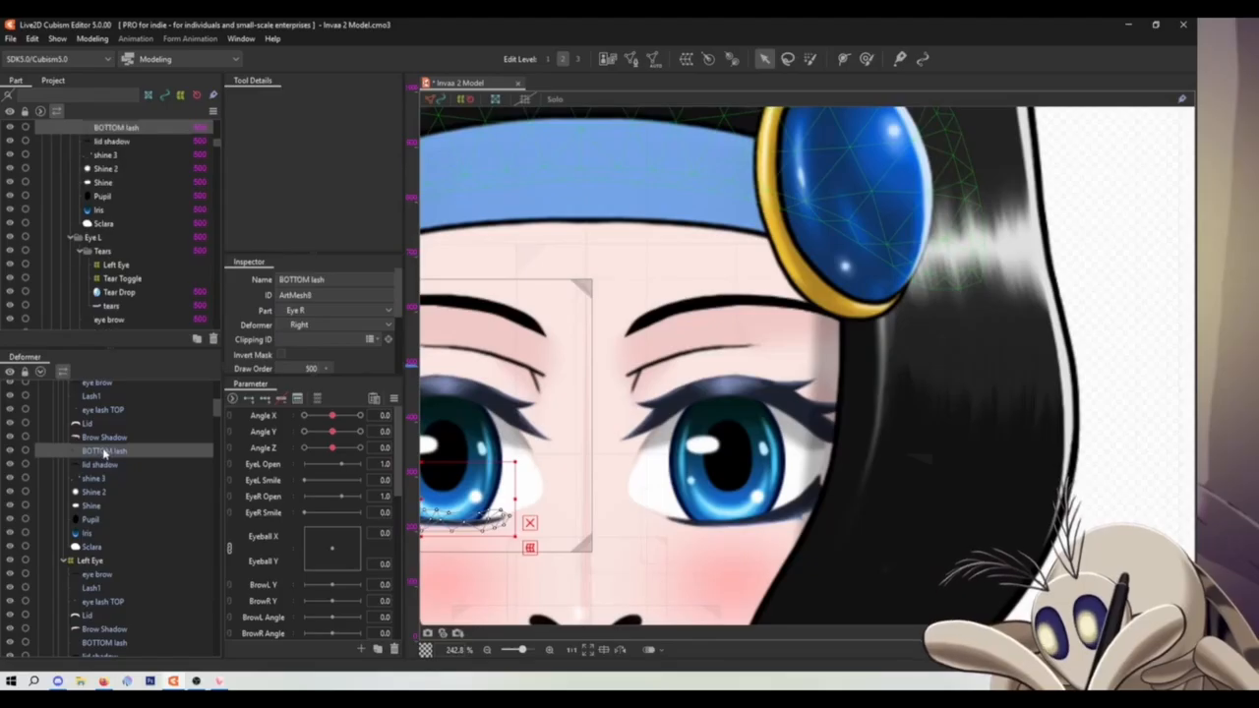
click(98, 575)
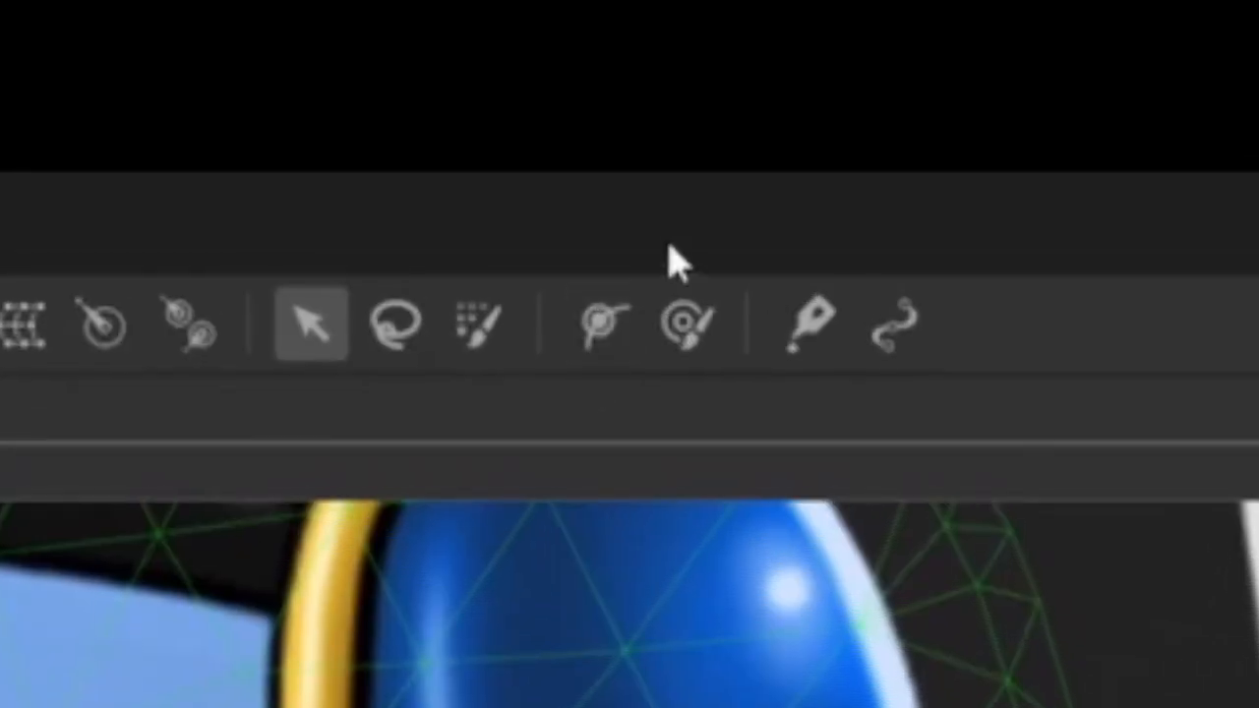
click(610, 328)
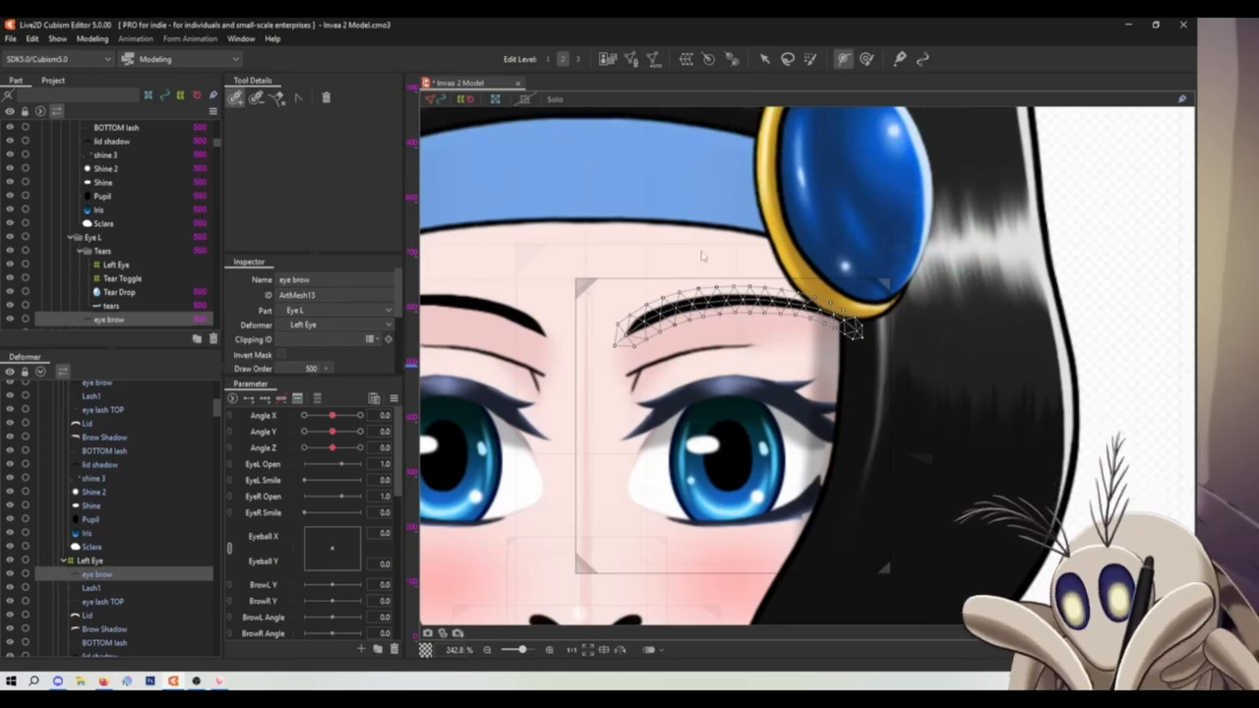
scroll(593, 343, up, 2)
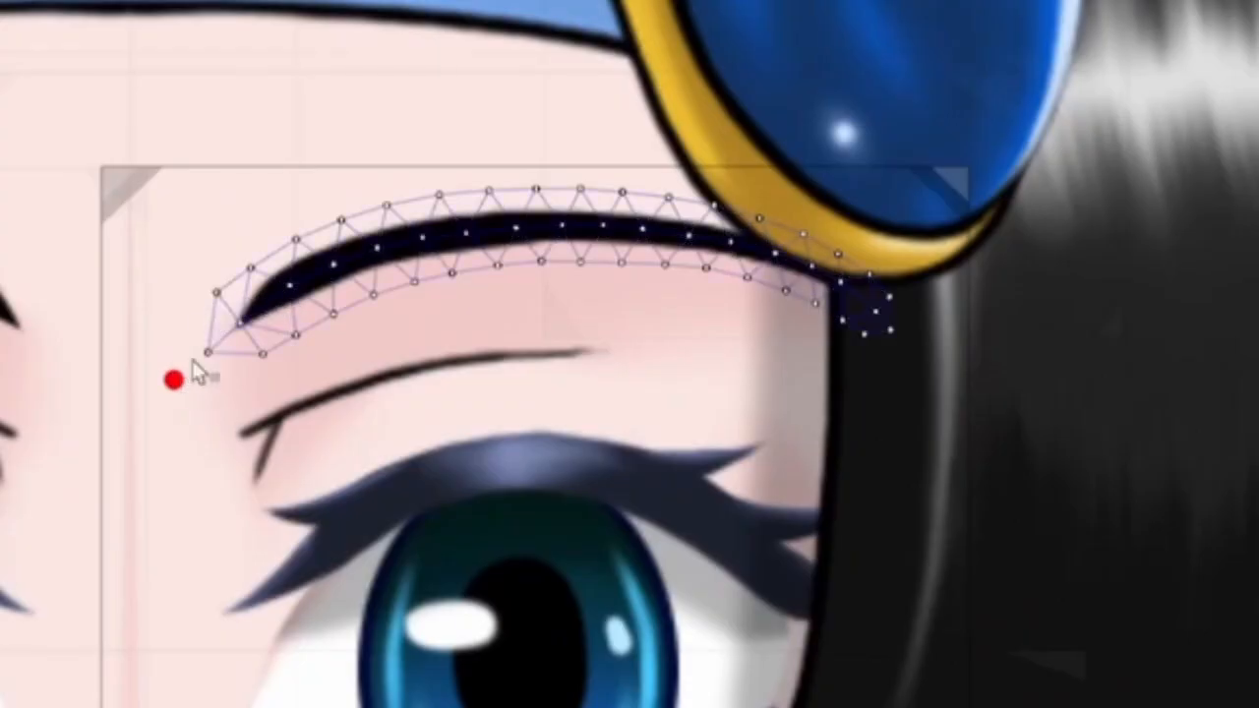
click(296, 282)
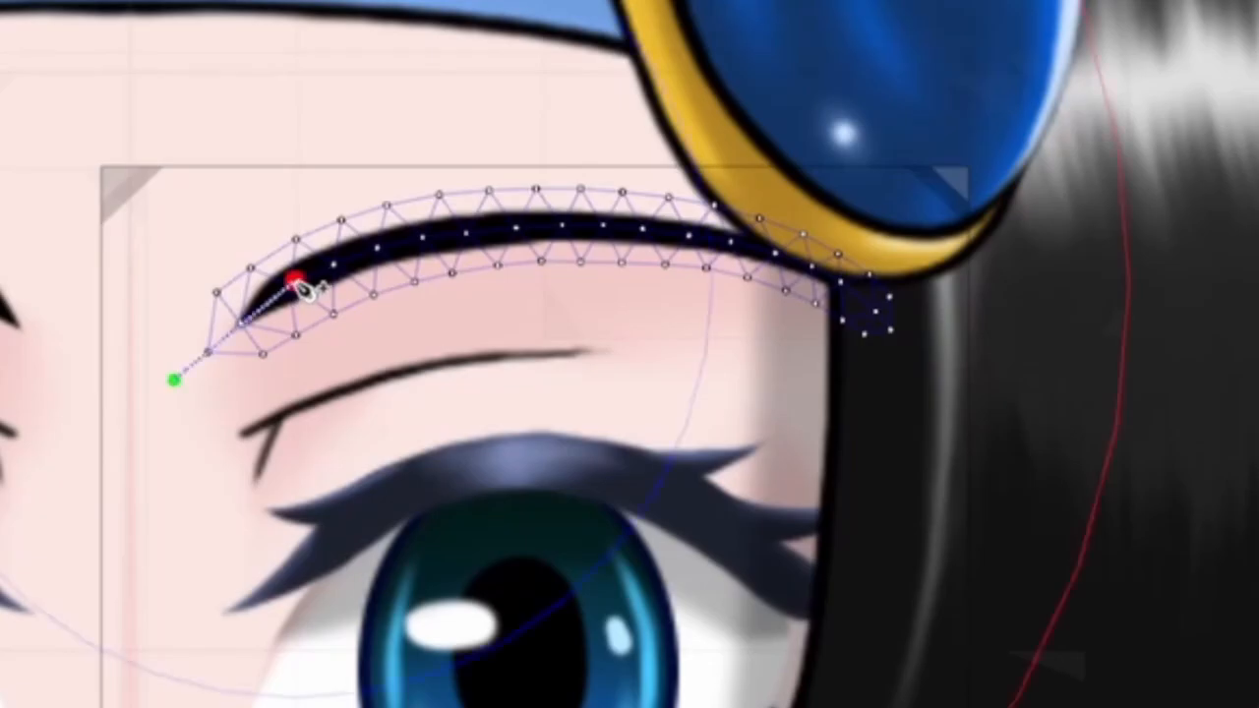
click(385, 242)
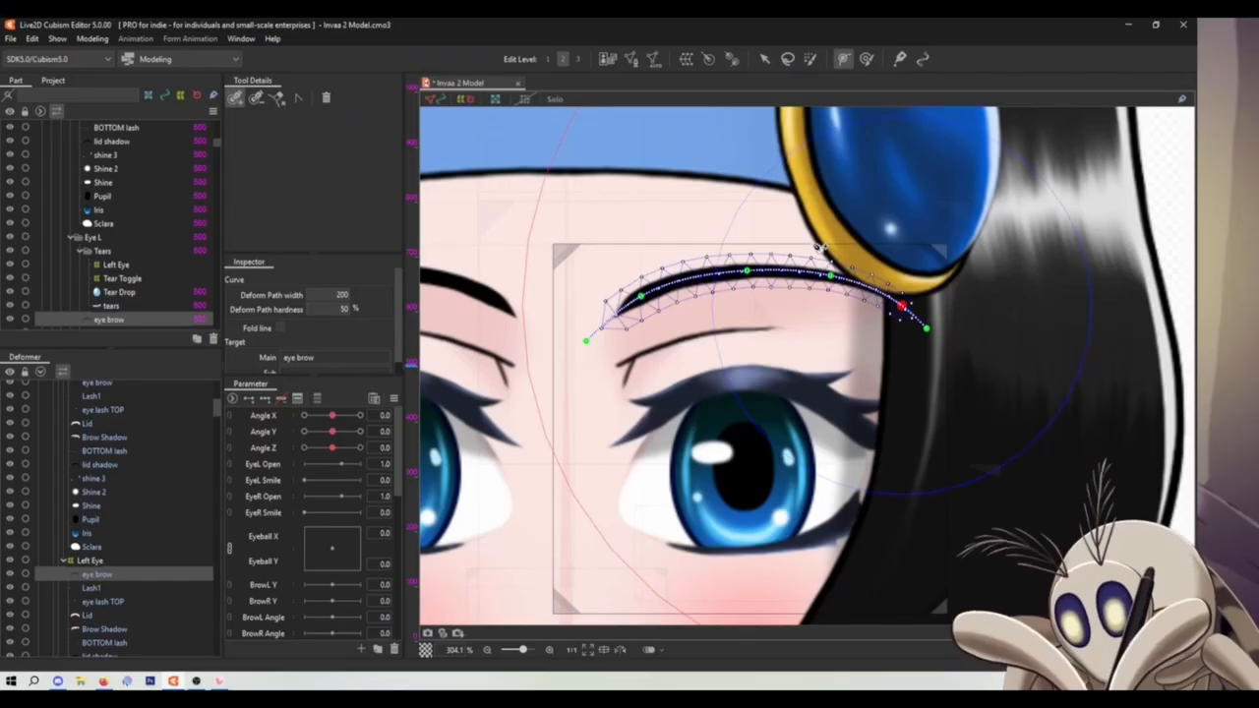
click(832, 278)
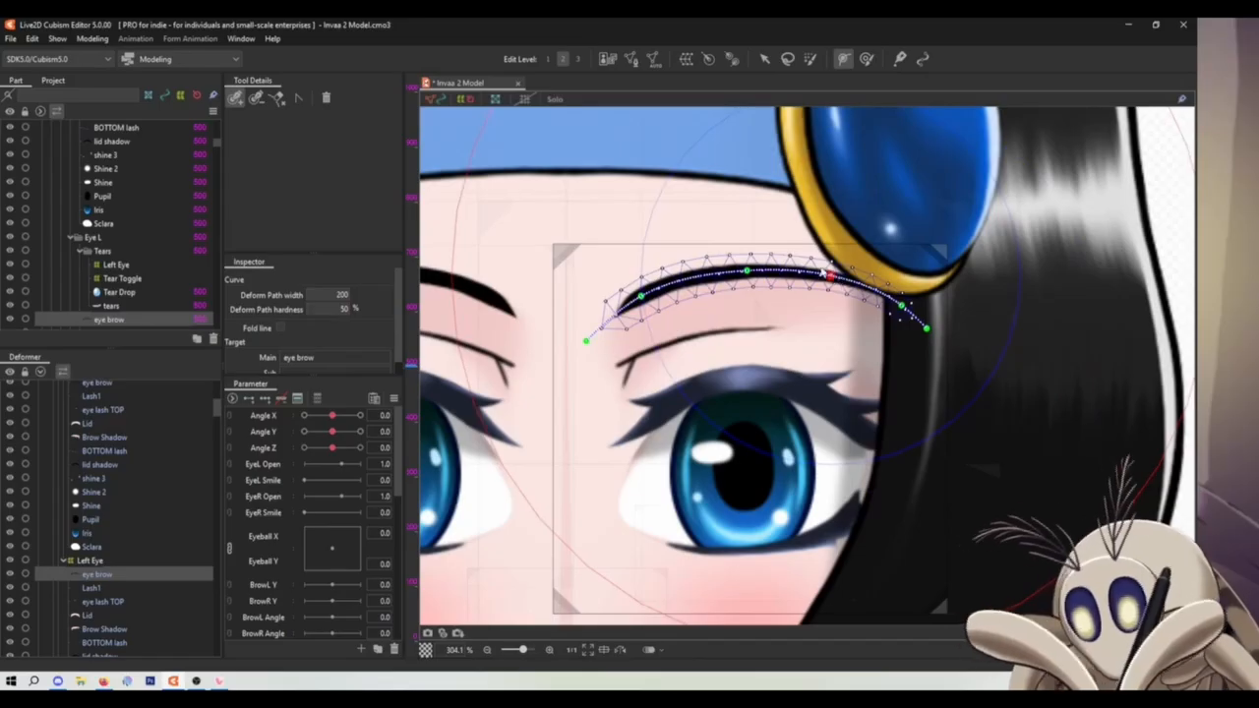
Delete the extra control point from the outer half of the eye brow's deform path, and test bending the brow with the remaining points
key(Delete)
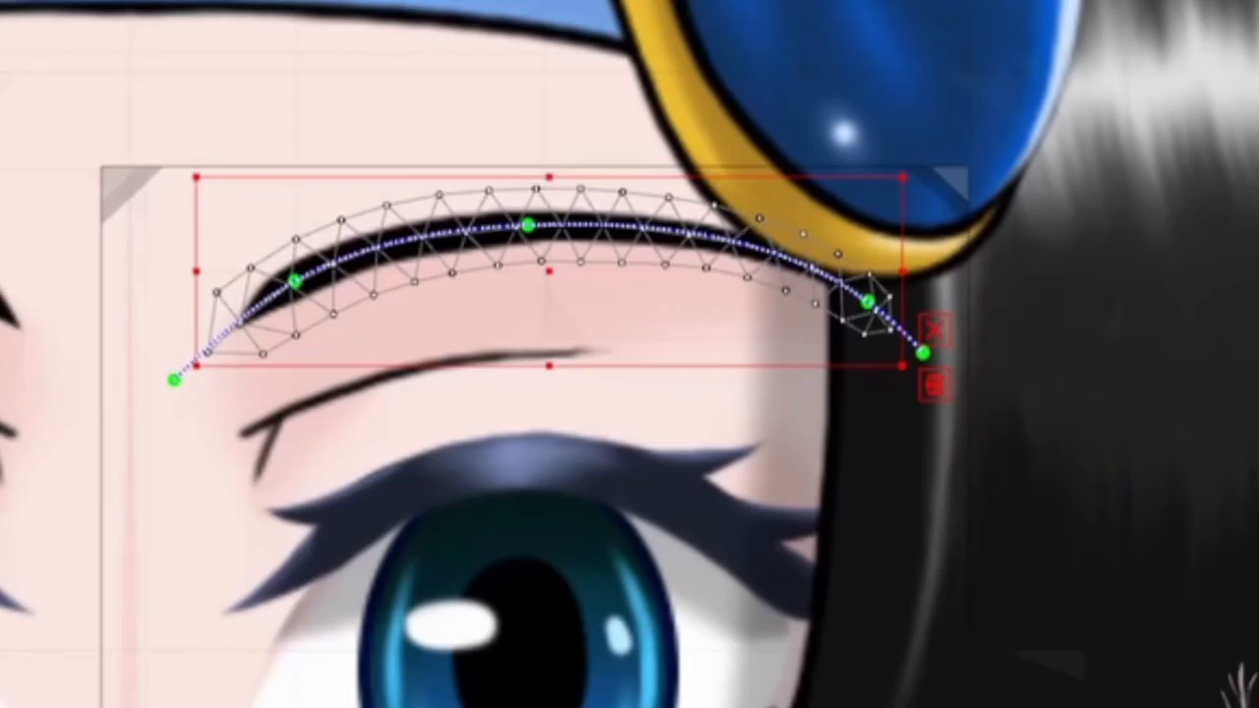
click(637, 295)
mouse_move(282, 285)
mouse_down()
mouse_move(283, 301)
mouse_move(280, 275)
mouse_up()
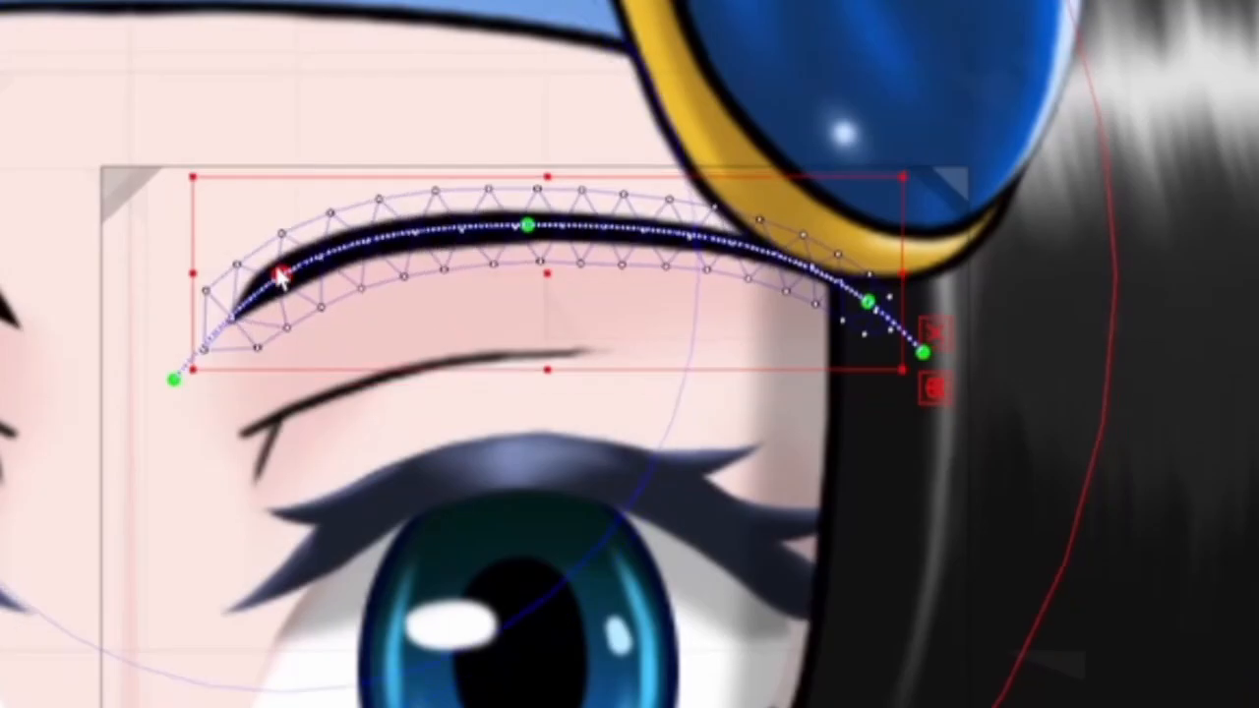
key(ctrl+z)
drag(868, 301, 872, 329)
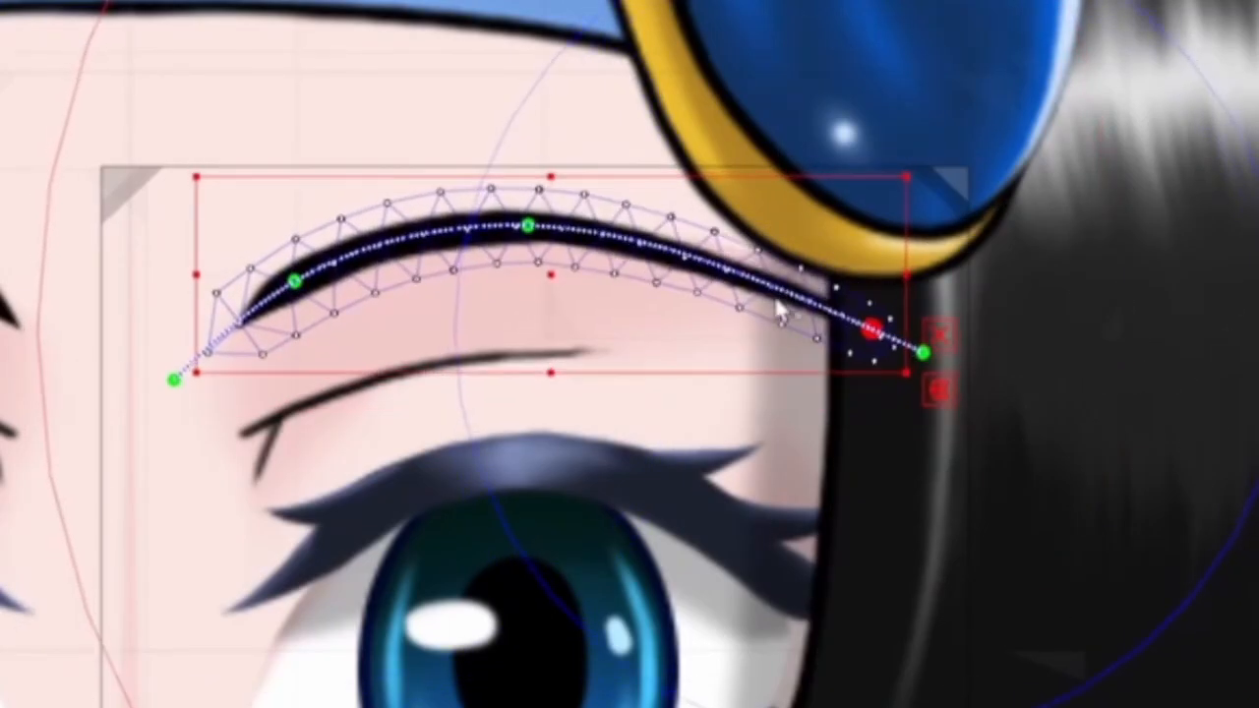
key(ctrl+z)
drag(530, 228, 553, 248)
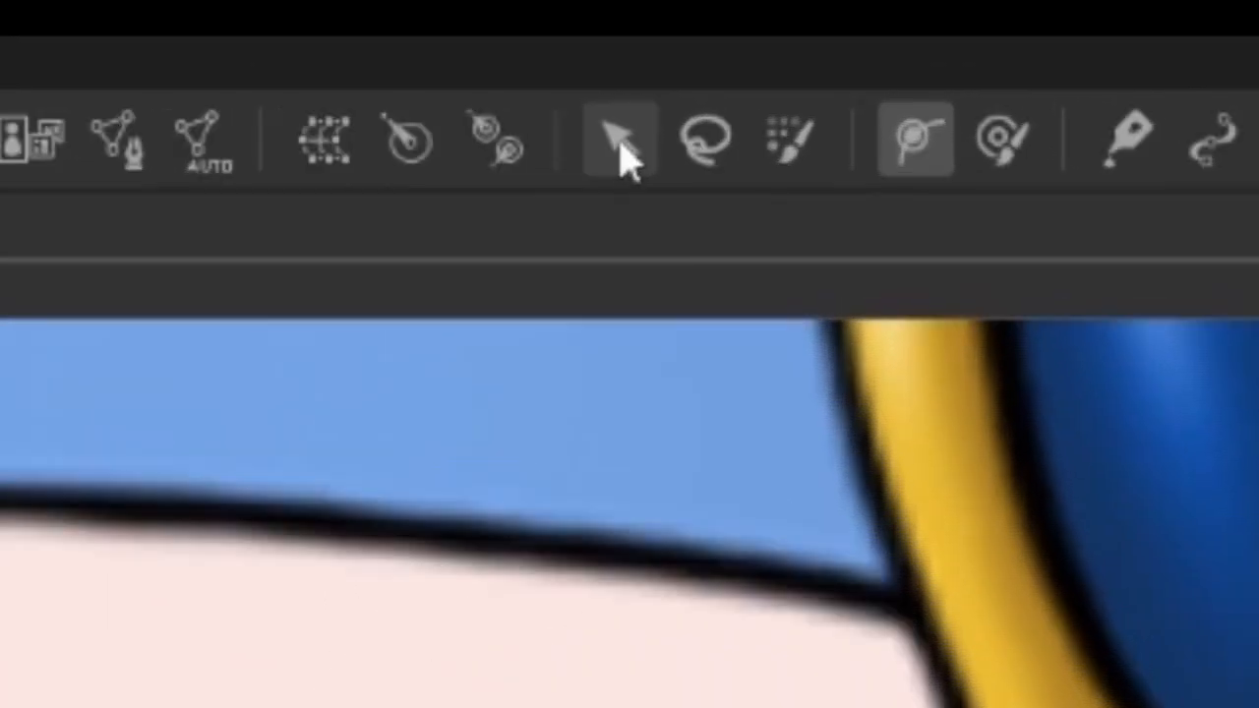
Try reshaping the eye brow by moving the inner, middle and end control points of its deform path
click(619, 147)
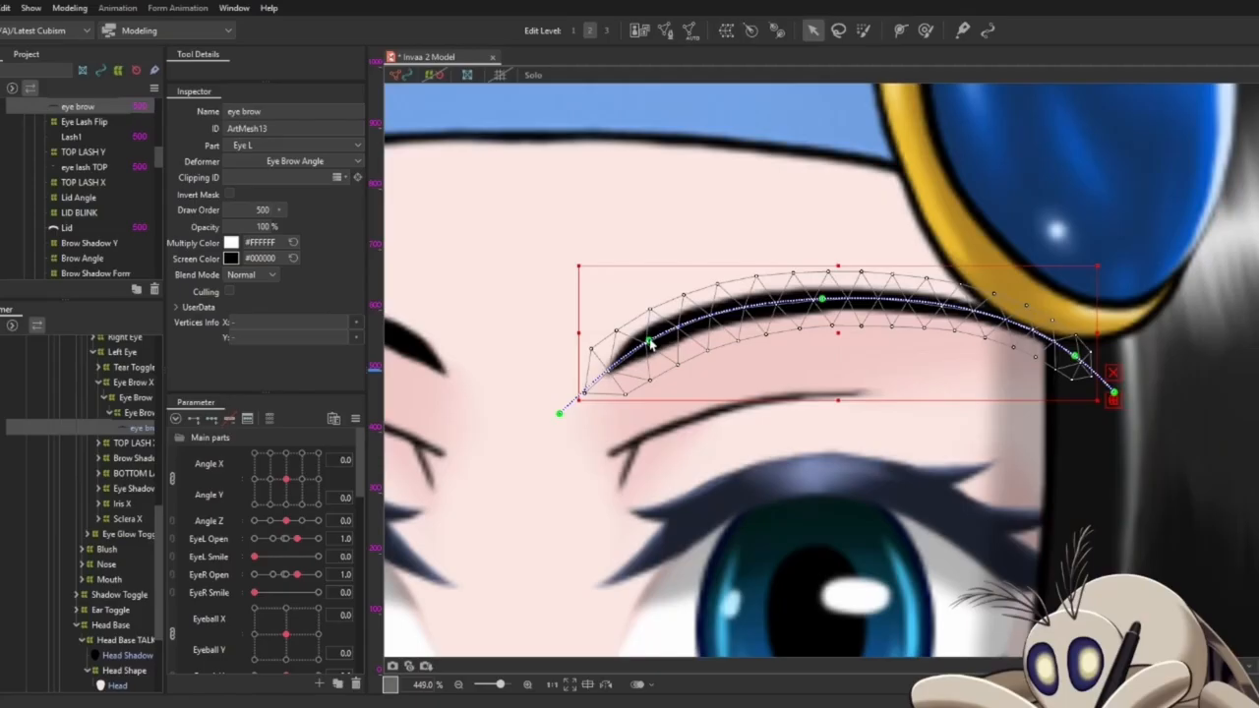
drag(649, 342, 660, 404)
click(823, 300)
drag(824, 302, 811, 182)
drag(559, 416, 582, 298)
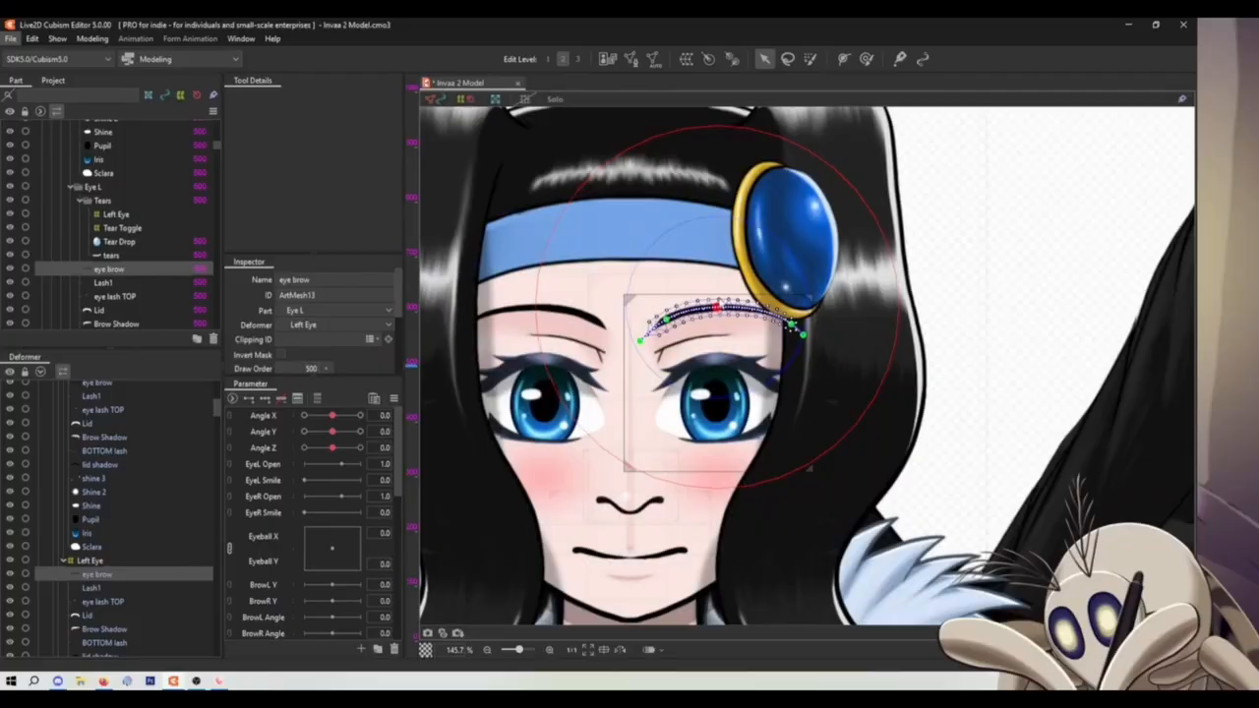
key(alt+f)
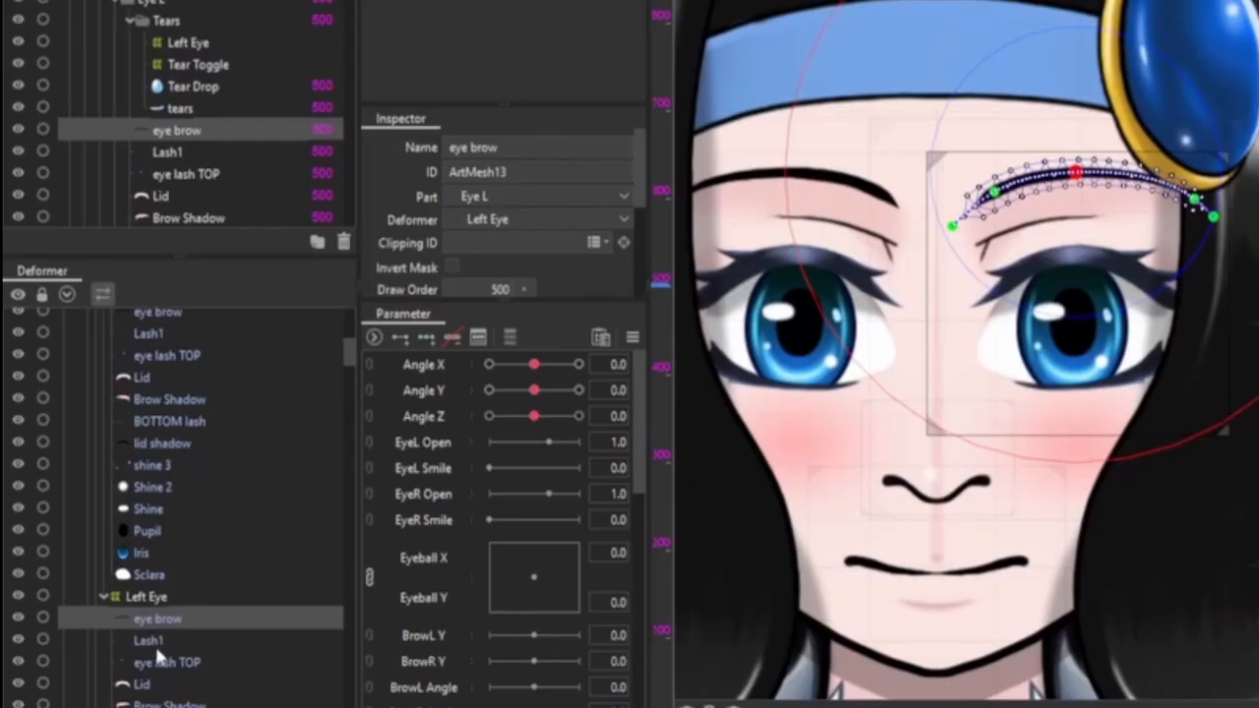
Add a warp deformer named Brow Shadow Form as the parent of the left eye's Brow Shadow mesh
click(159, 661)
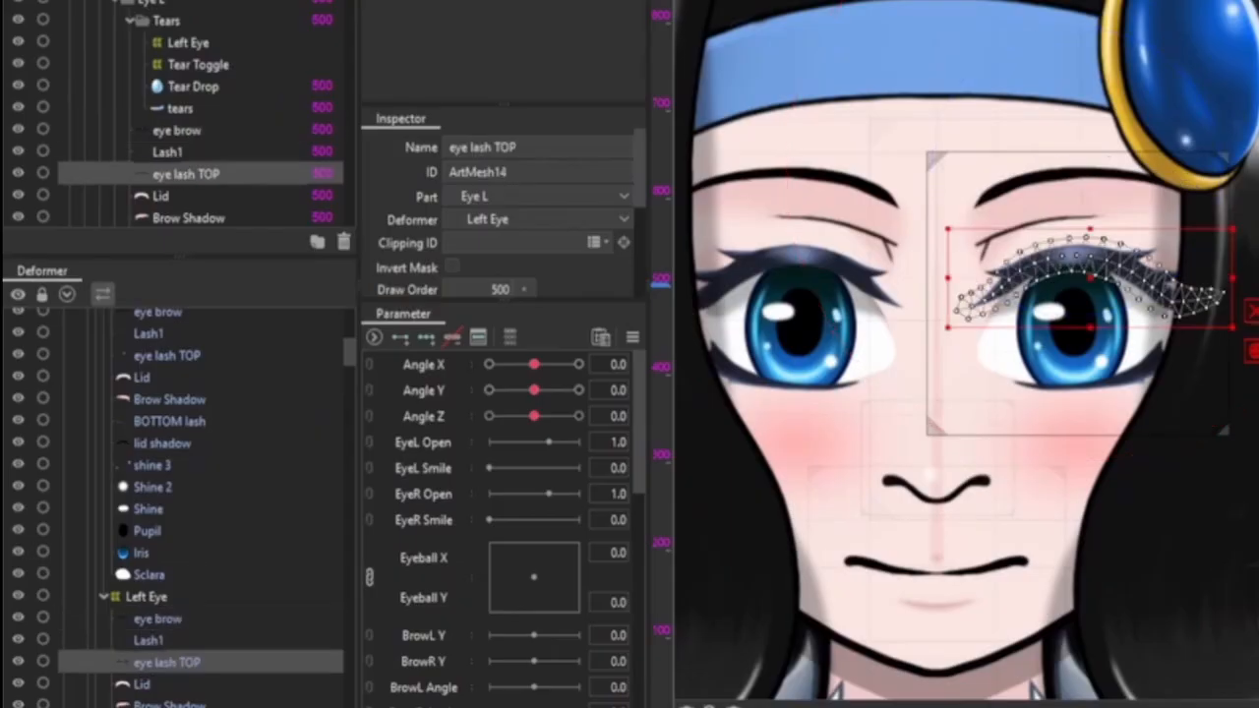
click(162, 704)
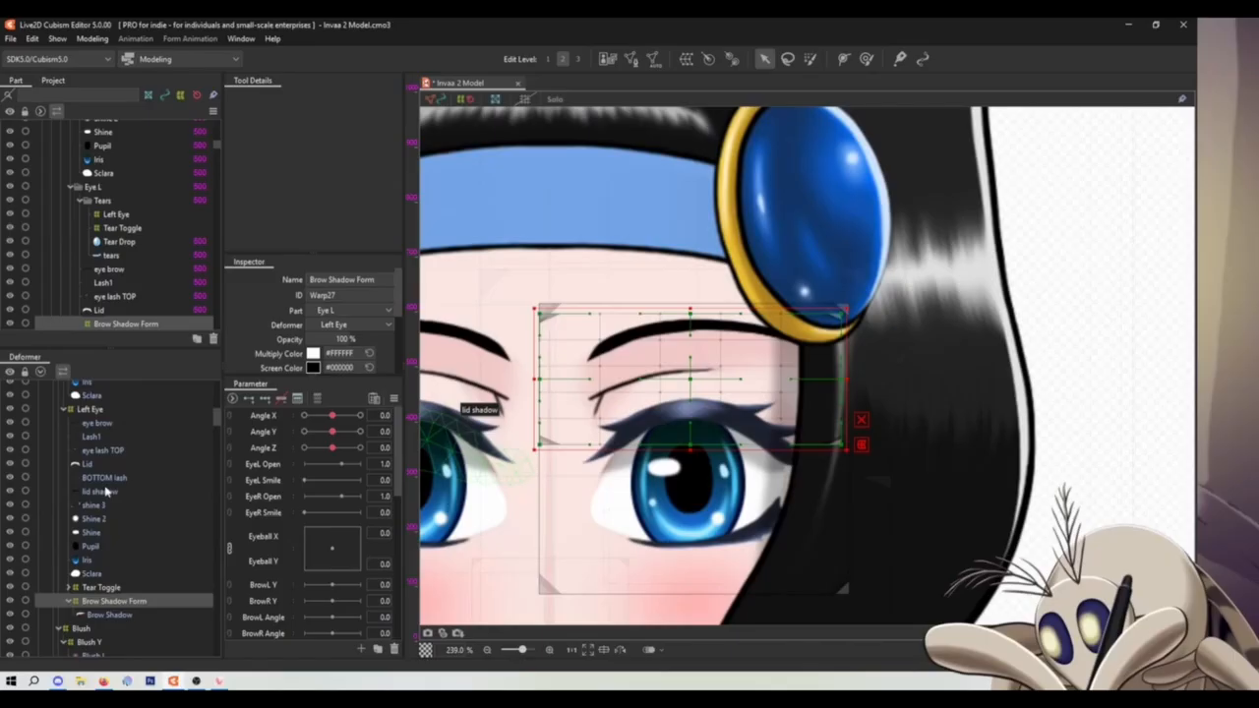
click(106, 491)
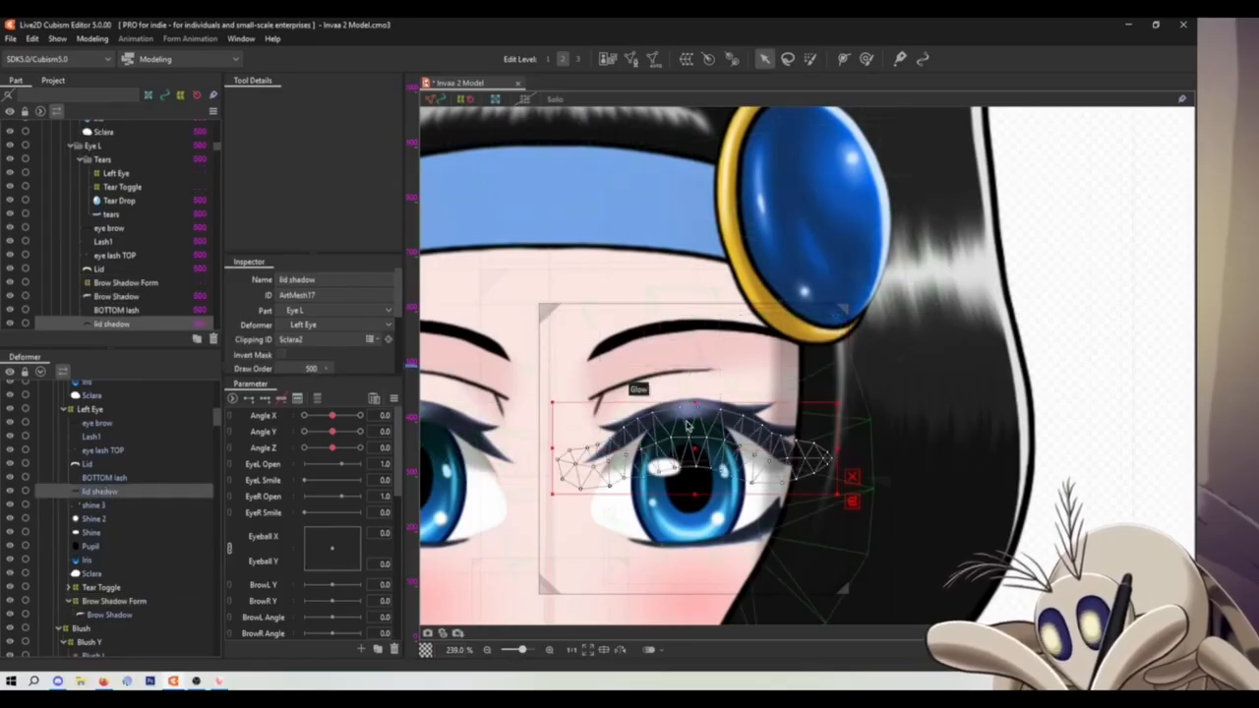
scroll(689, 431, up, 3)
drag(688, 431, 696, 314)
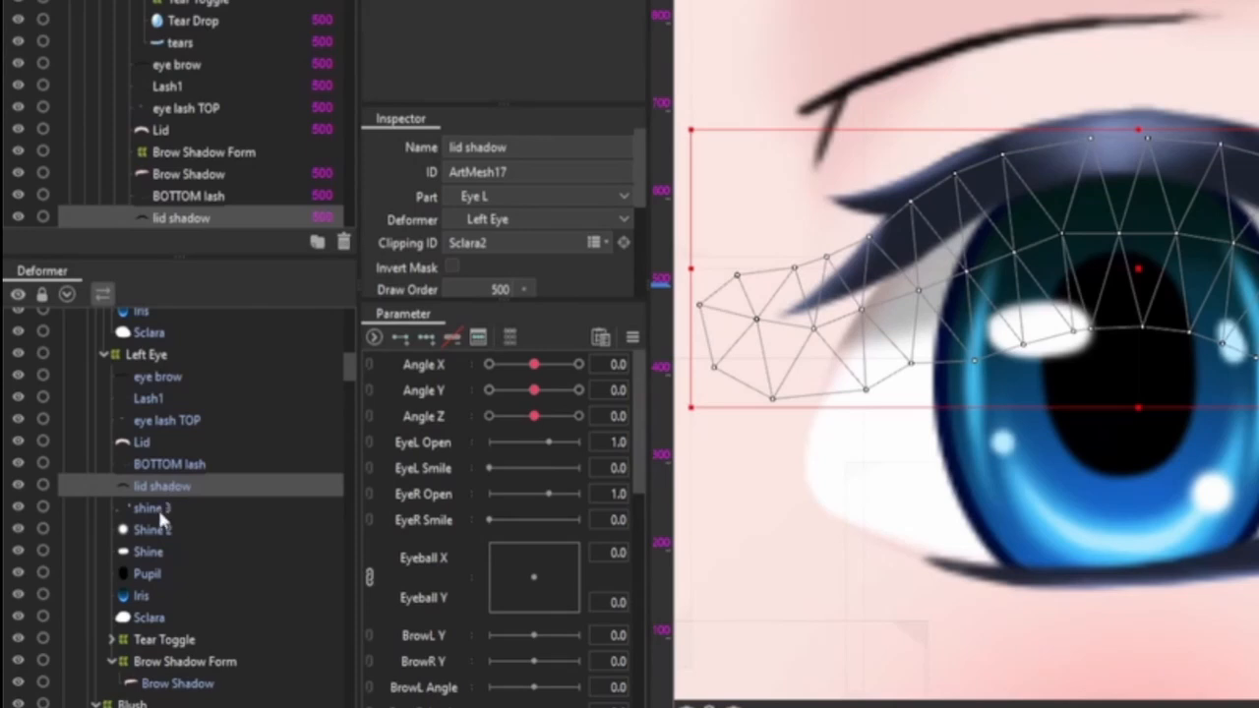
ctrl+click(155, 510)
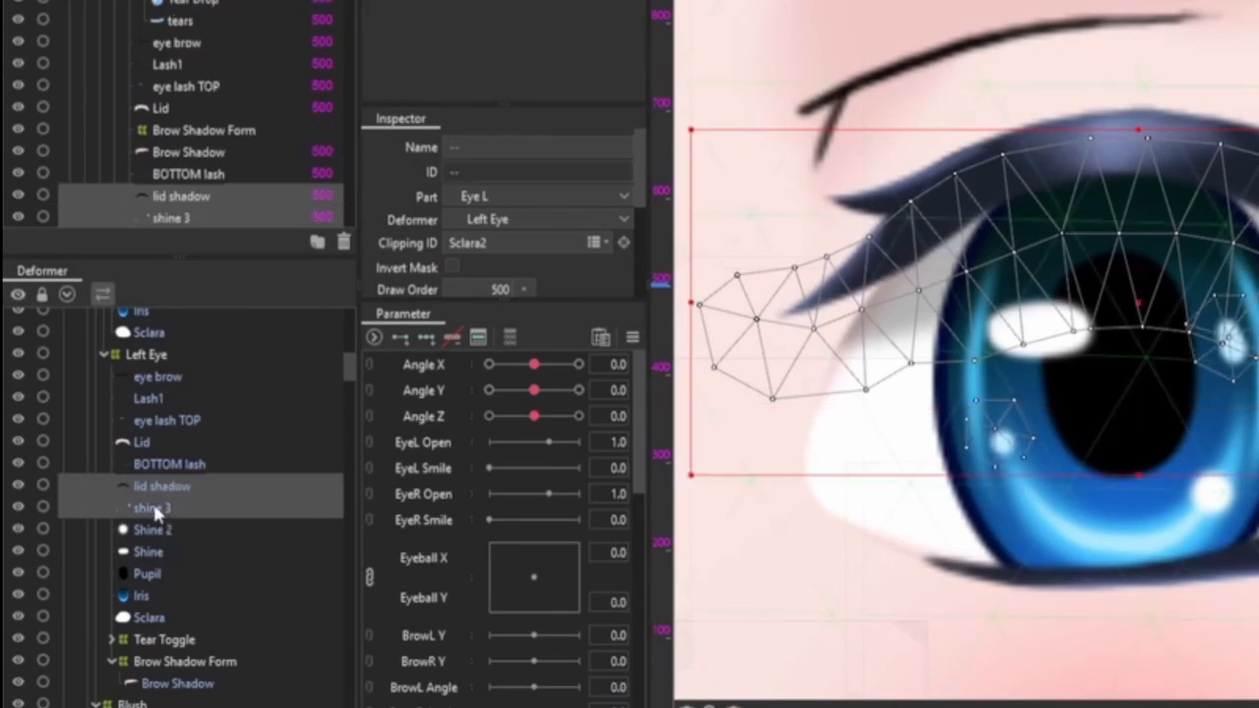
click(163, 486)
Start a deform path across Lash1 and eye lash TOP together, placing control points from beyond the lash's inner tip
drag(170, 421, 184, 488)
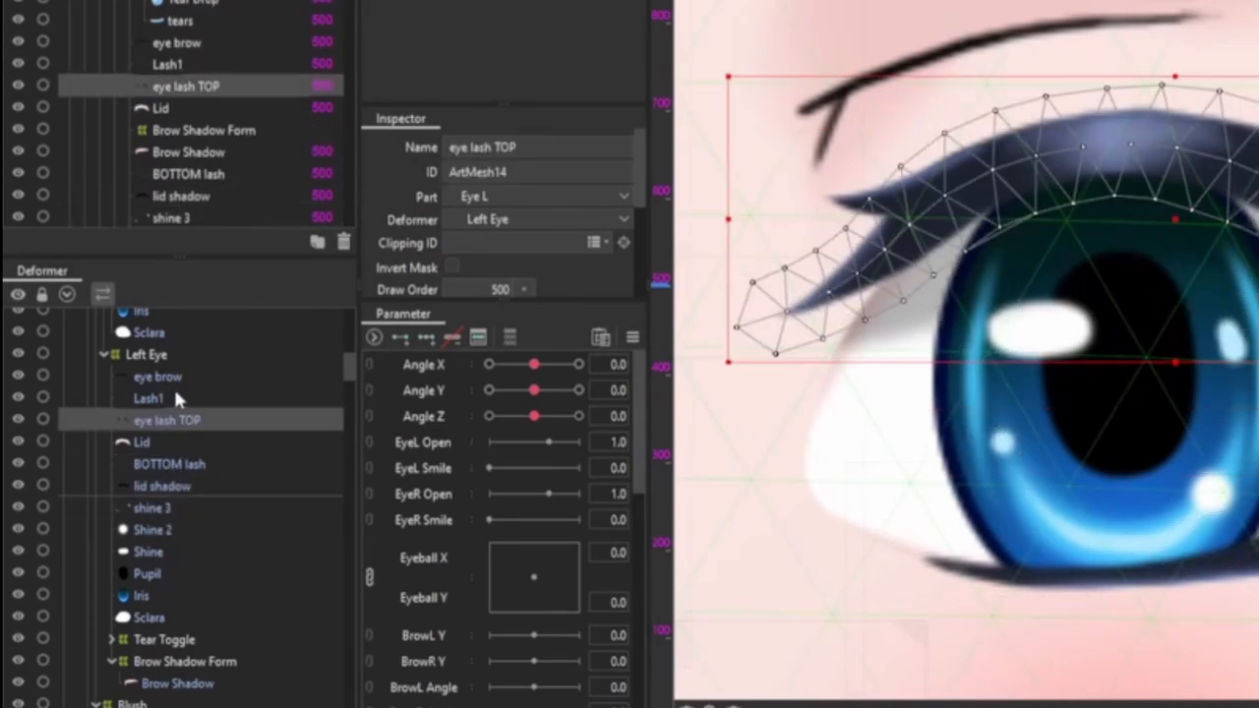
ctrl+click(174, 393)
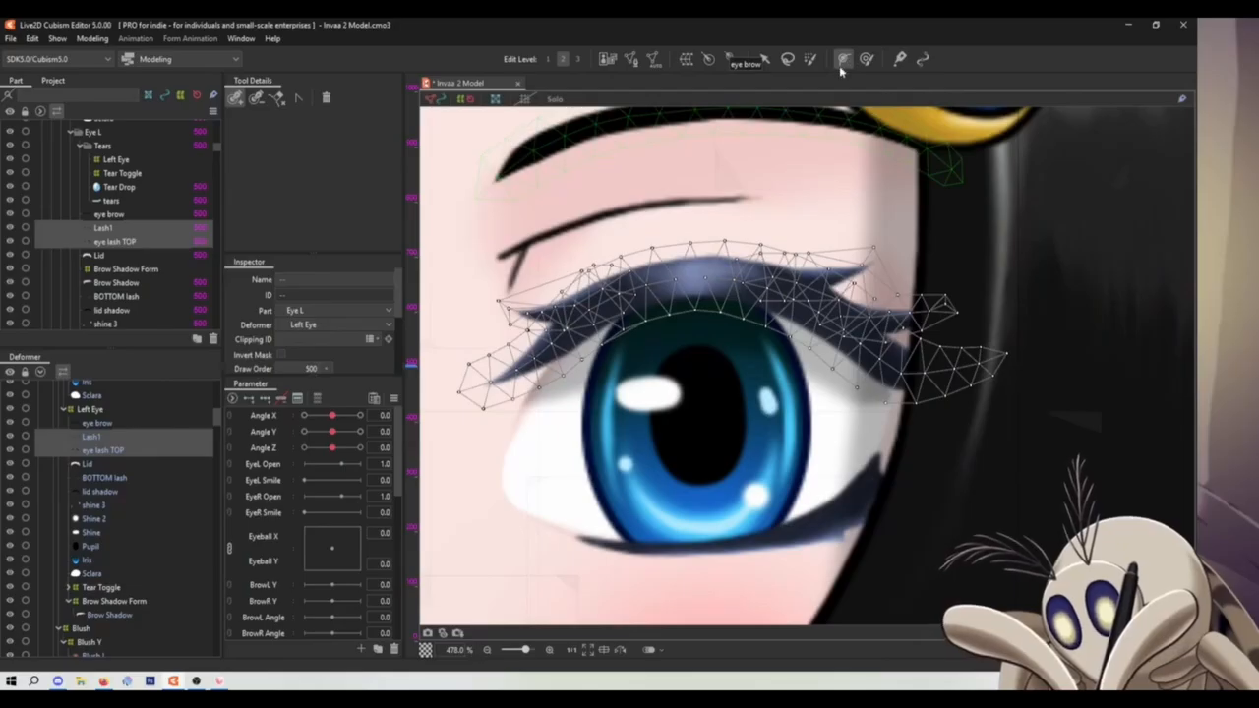
click(445, 397)
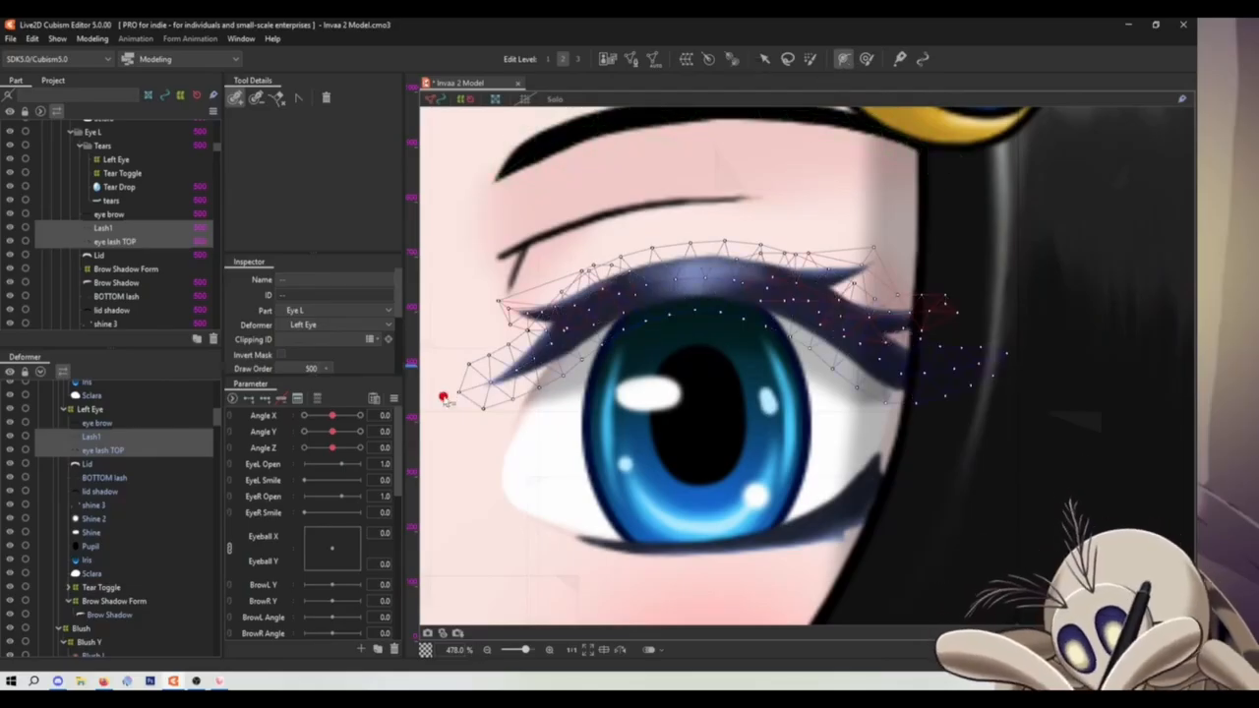
click(507, 377)
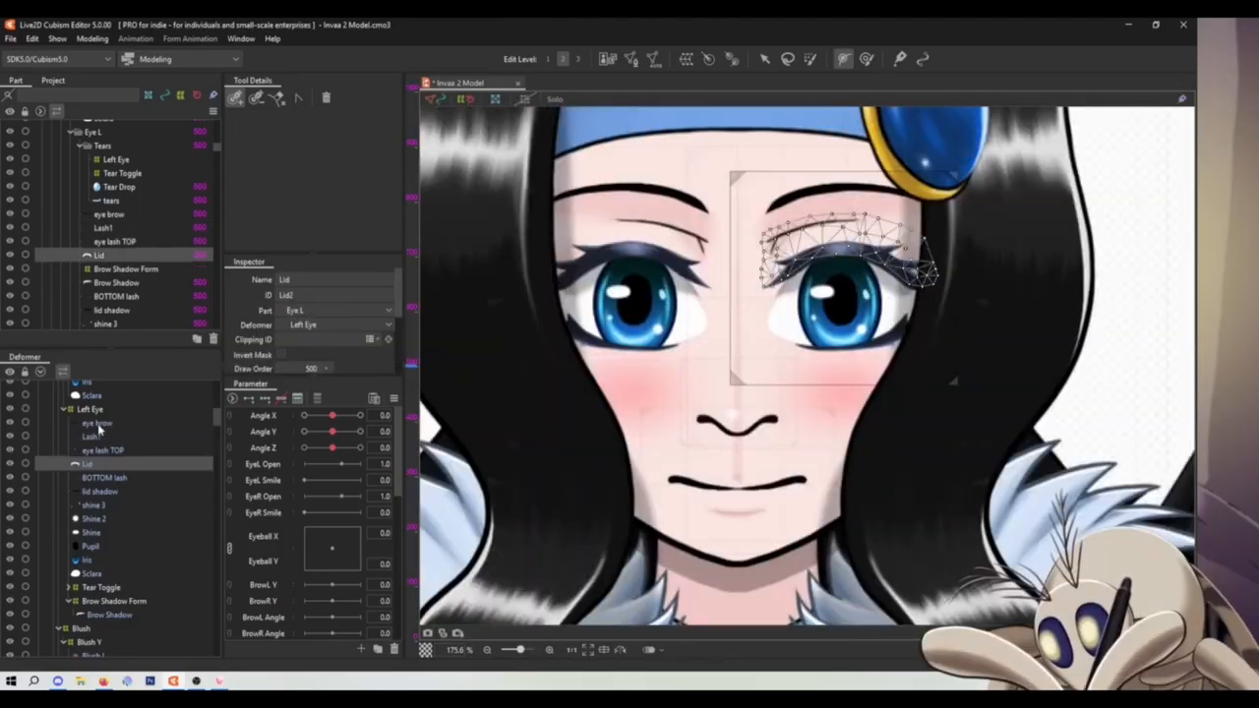
Add a warp deformer named Eye Lash Flip as the parent of Lash1, and try moving it down over the eye
click(97, 423)
click(90, 435)
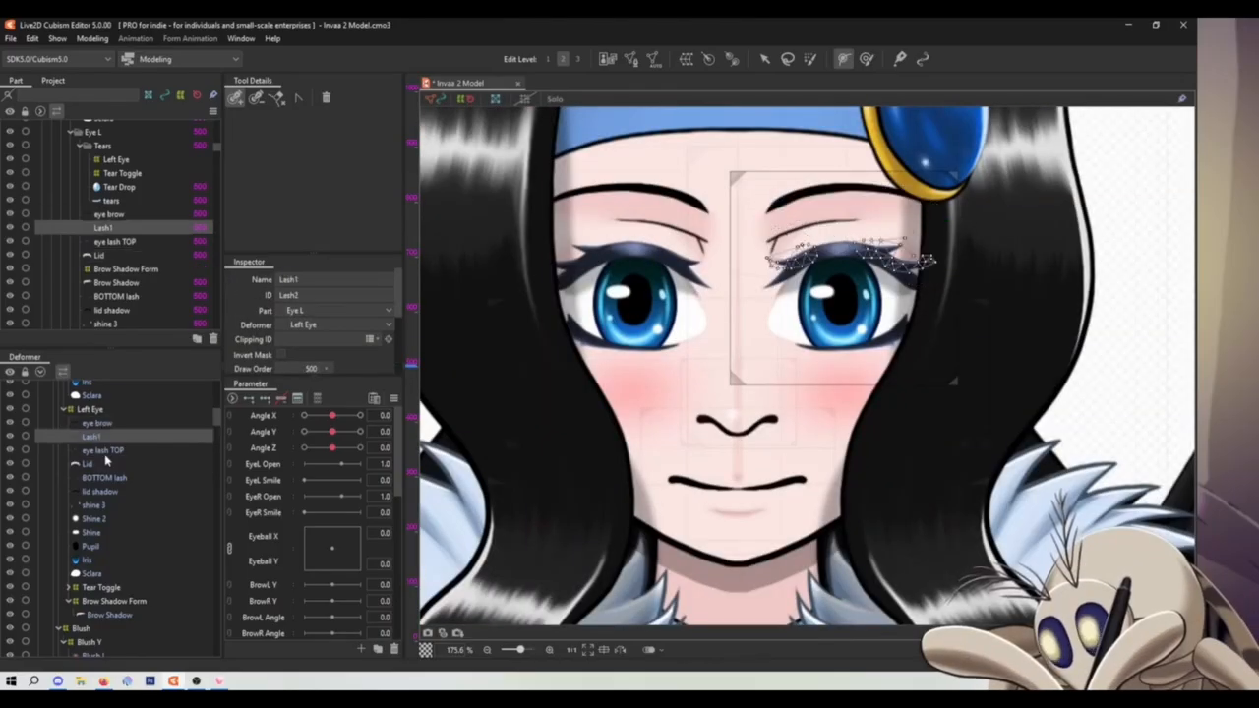
click(685, 58)
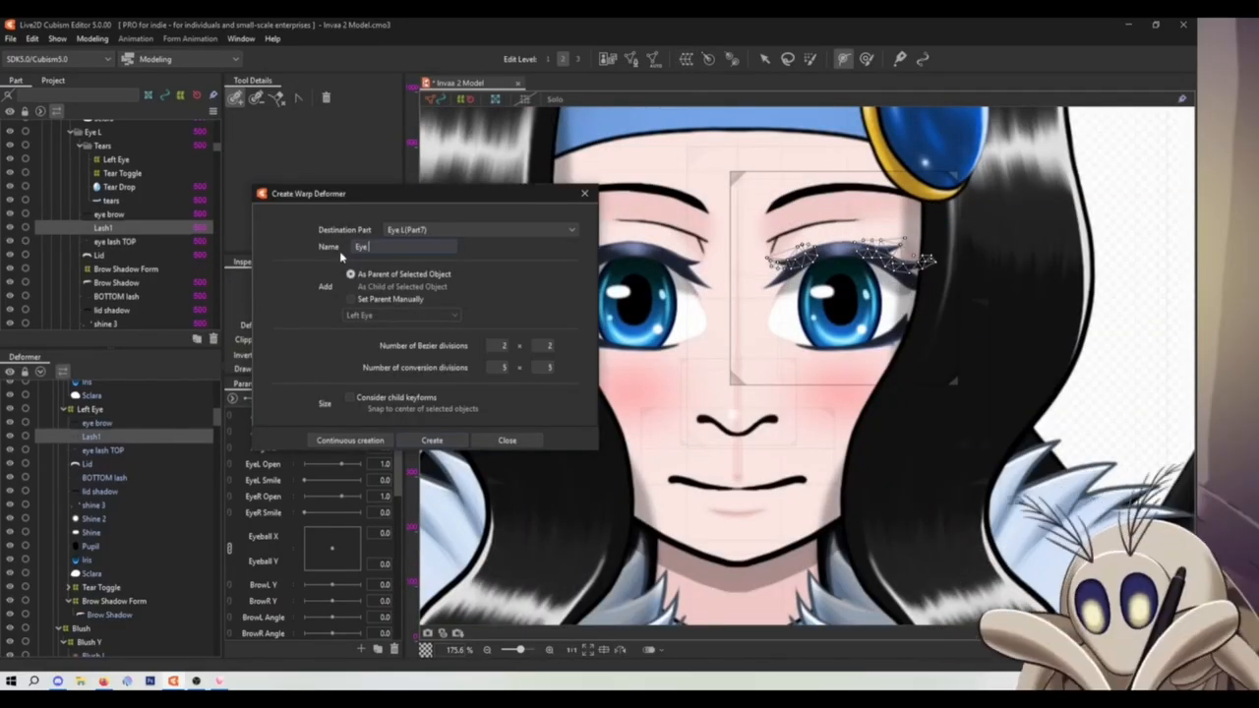
text(Eye Lash Flip)
key(Return)
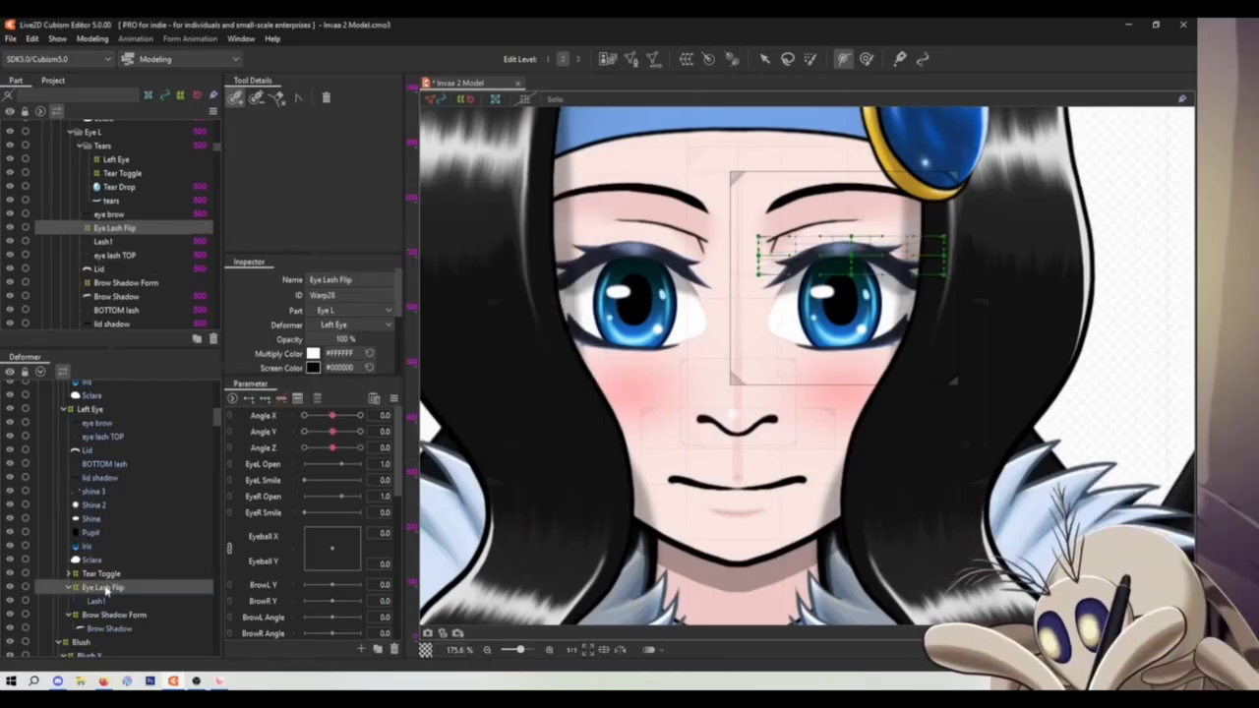
key(v)
drag(853, 233, 862, 335)
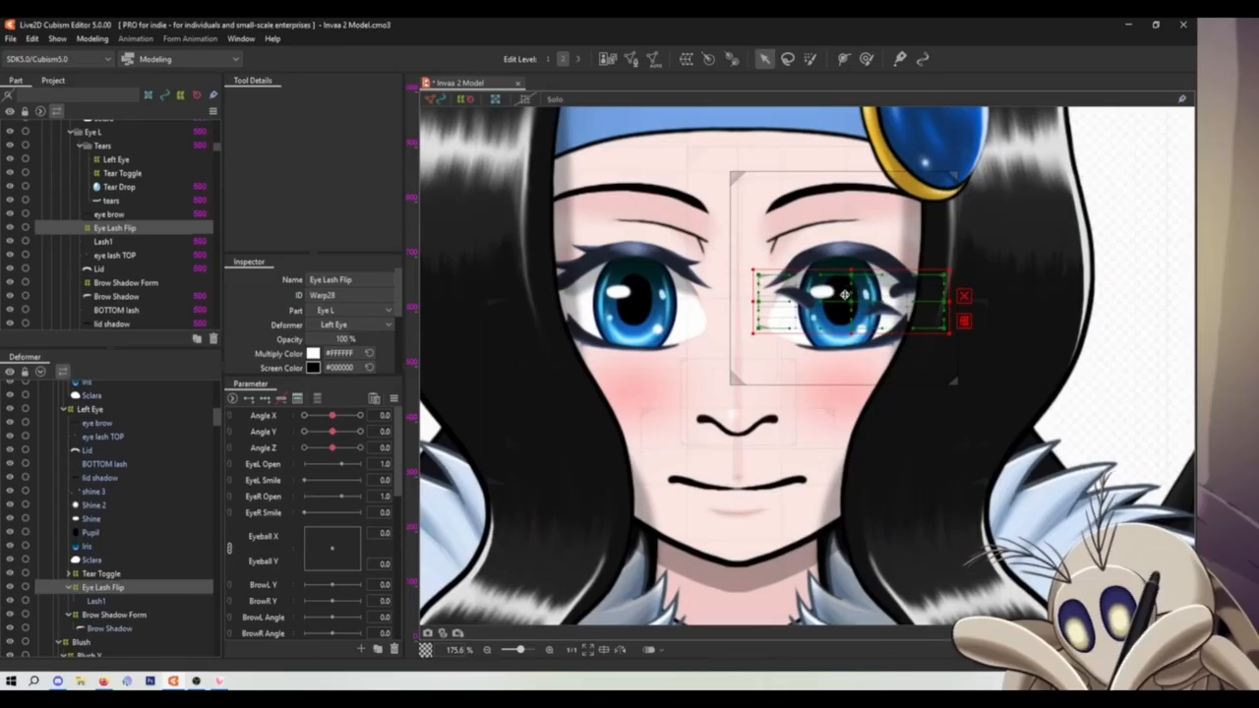
Add a warp deformer named Eye Brow X as the parent of the left eye's eye brow mesh
click(103, 436)
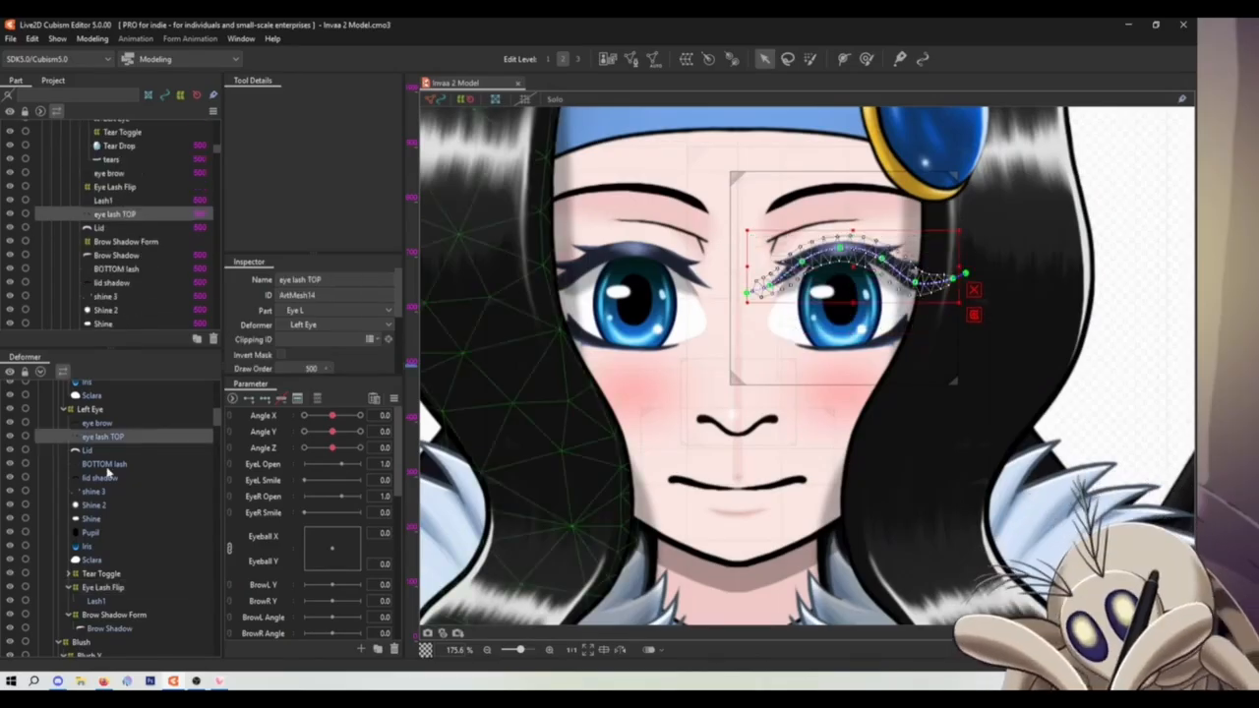
click(98, 423)
click(104, 438)
click(102, 423)
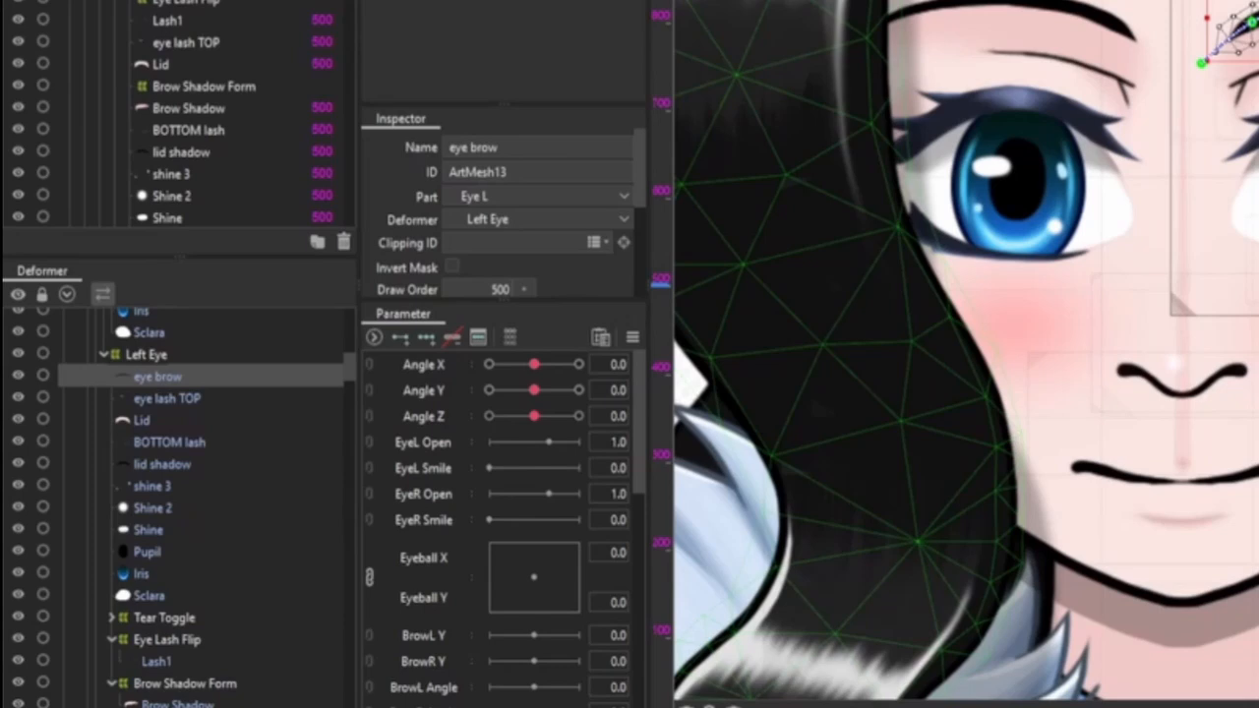
click(710, 2)
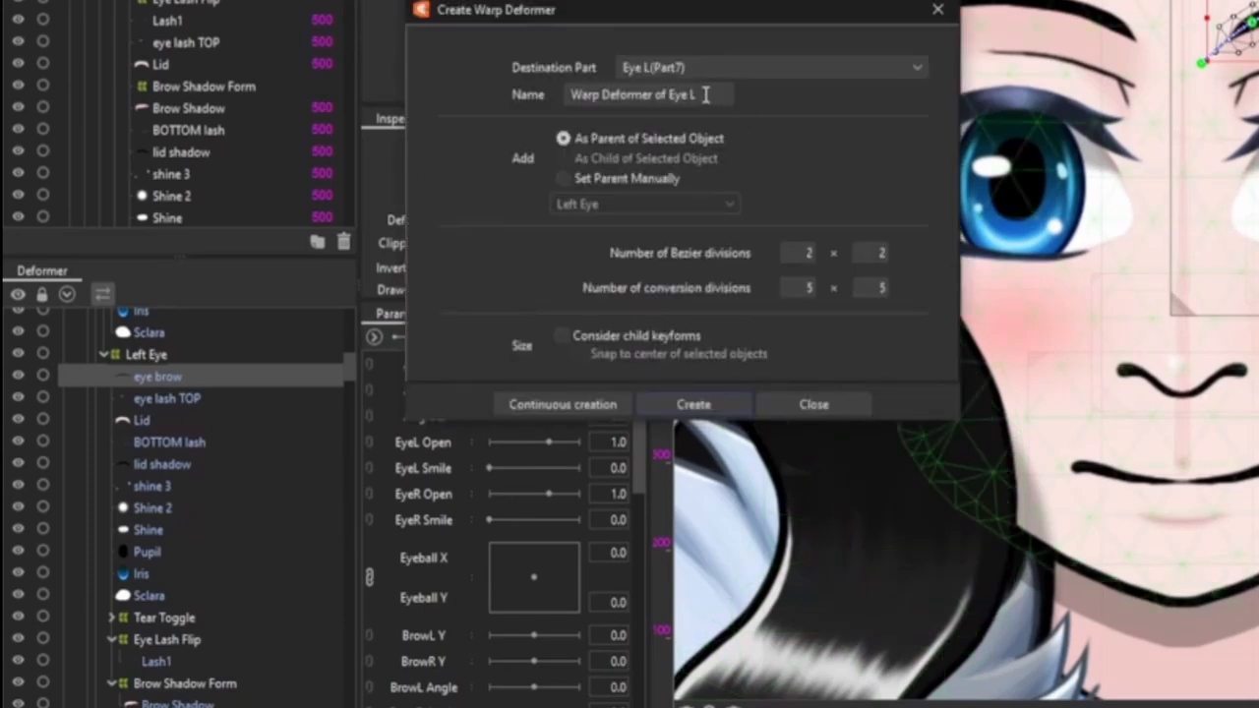
drag(554, 105, 520, 102)
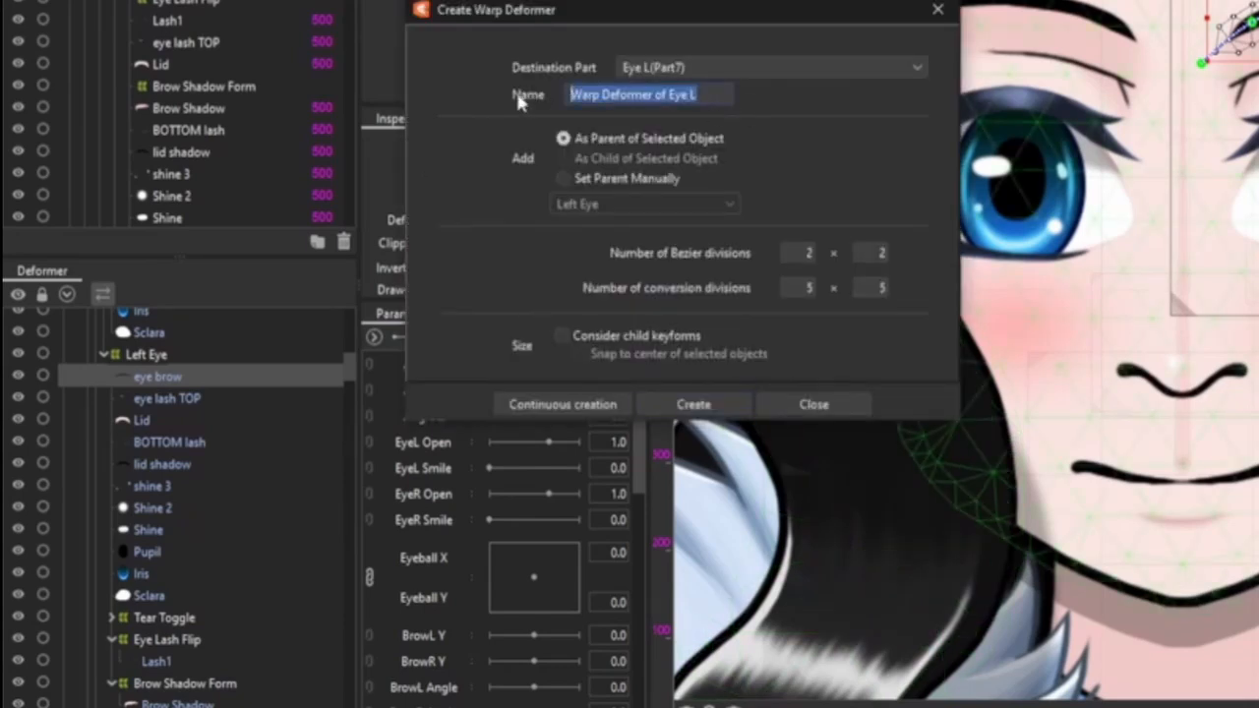
text(Eye Brow X)
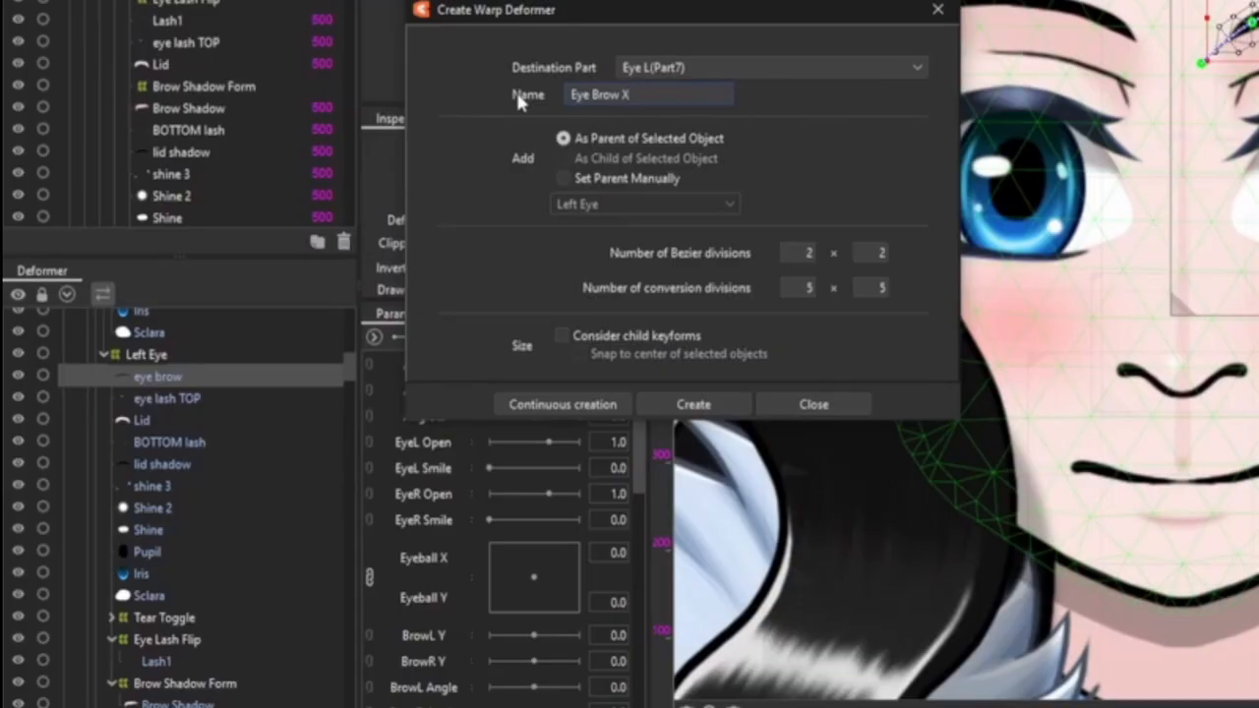
key(Return)
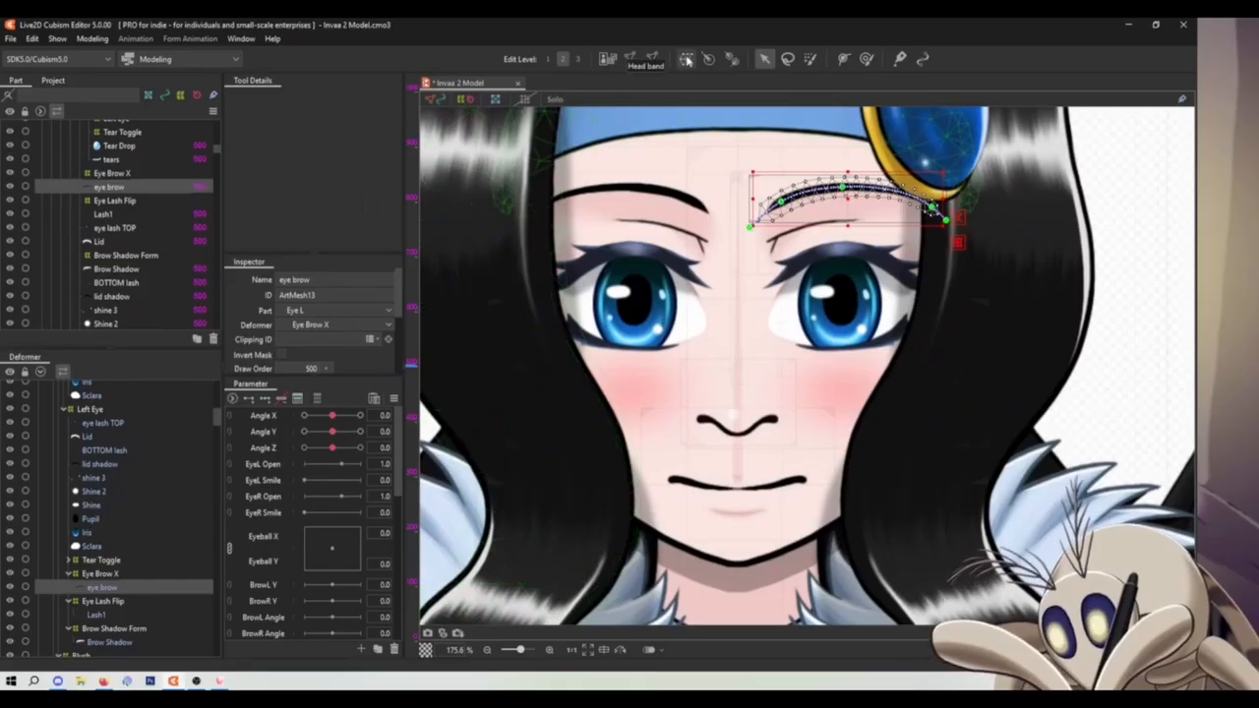
Add a warp deformer named Eye Brow Y between Eye Brow X and the eye brow mesh, and test moving and tilting it
click(687, 59)
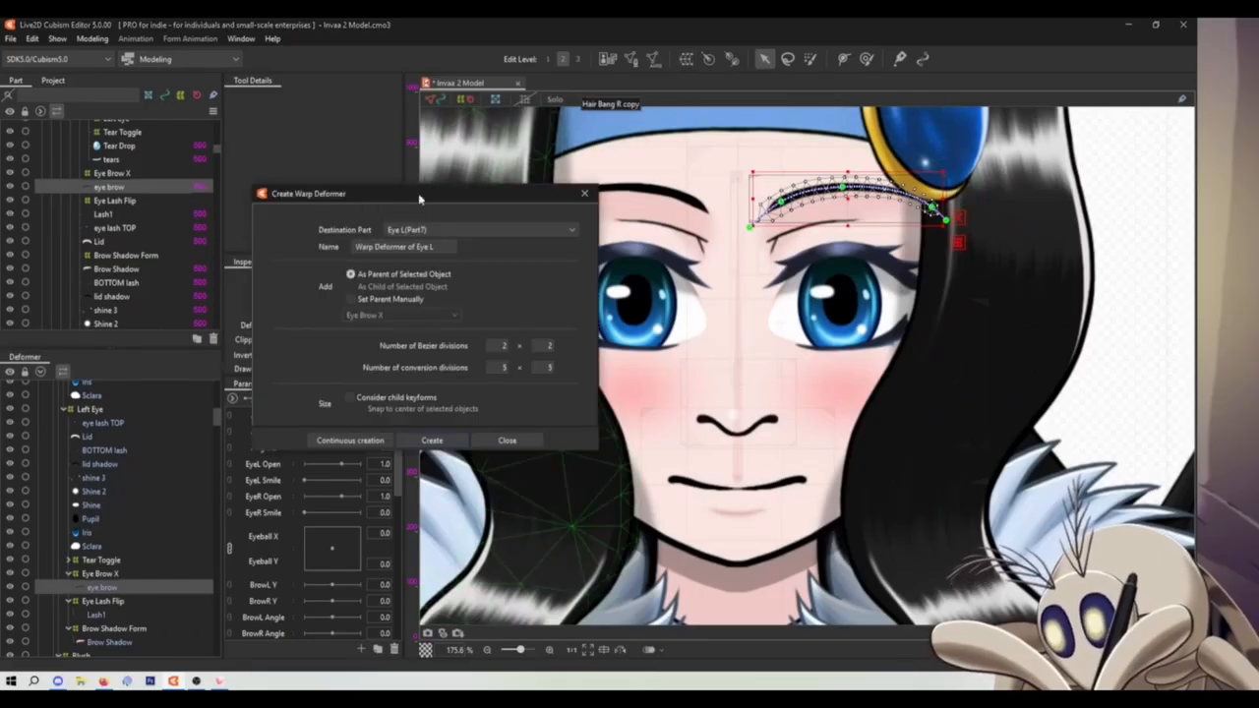
key(Return)
mouse_move(852, 199)
mouse_down()
mouse_move(832, 198)
mouse_move(854, 204)
mouse_up()
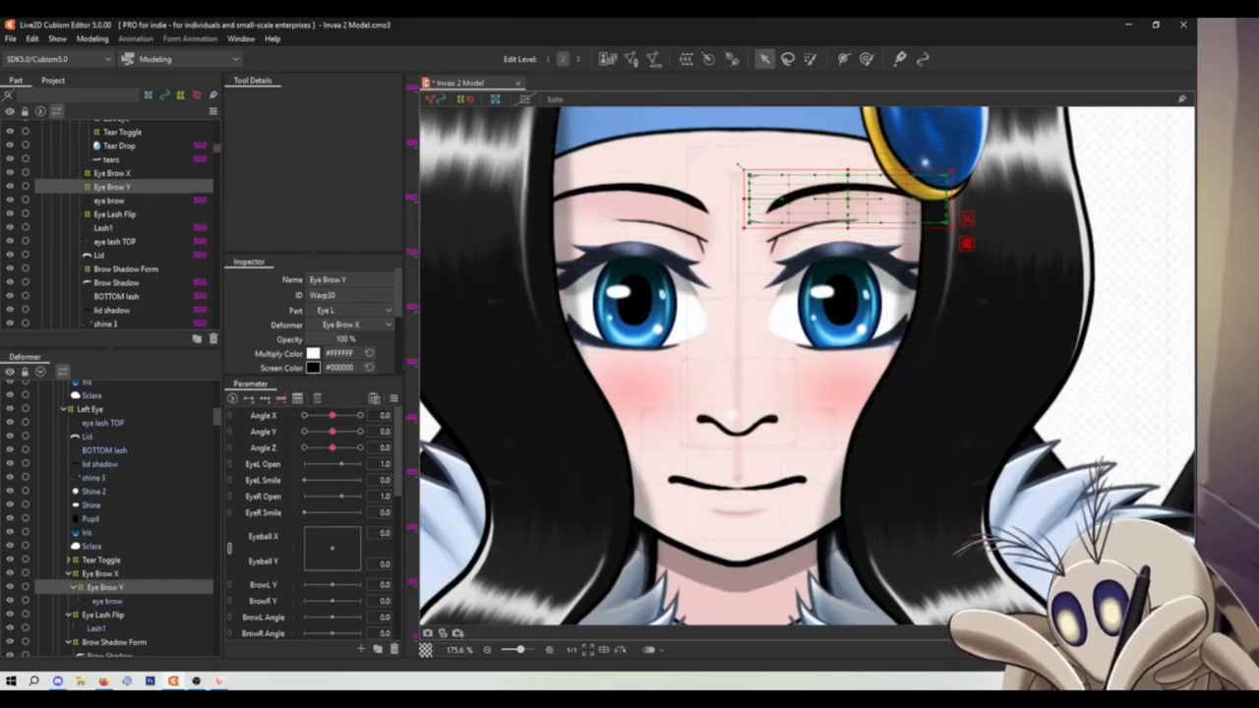
mouse_move(735, 169)
mouse_down()
mouse_move(732, 206)
mouse_move(735, 185)
mouse_up()
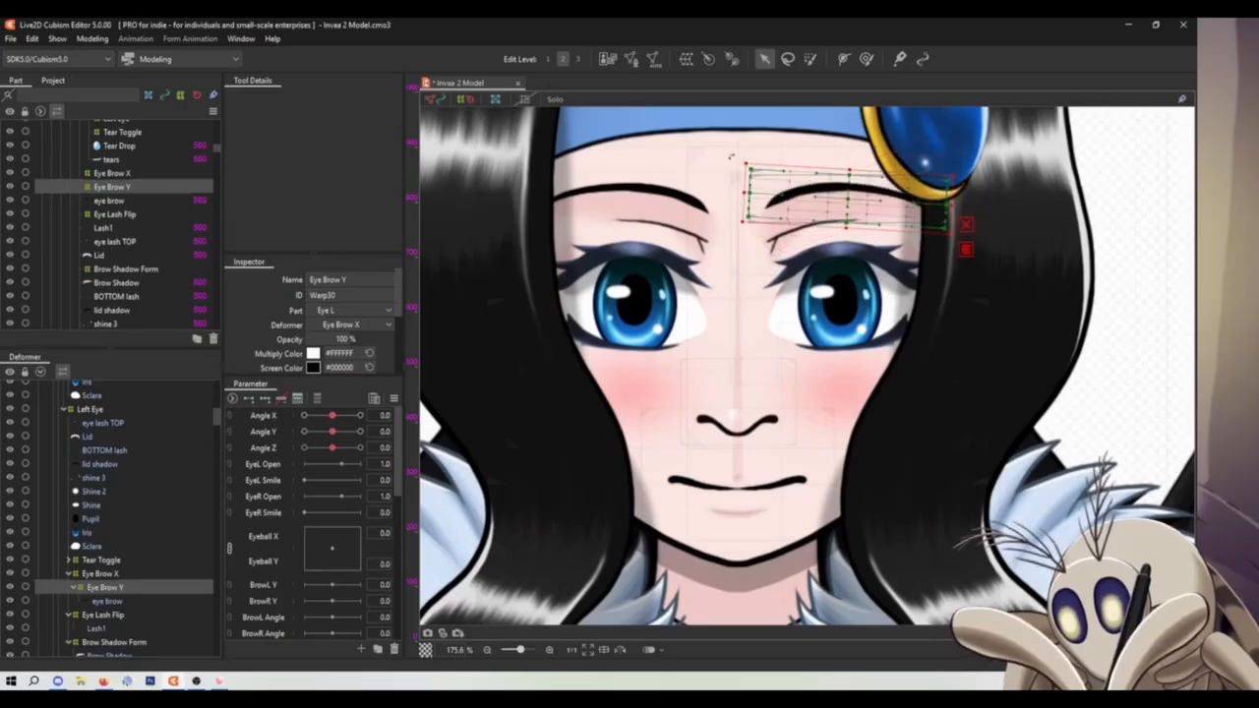
key(ctrl+z)
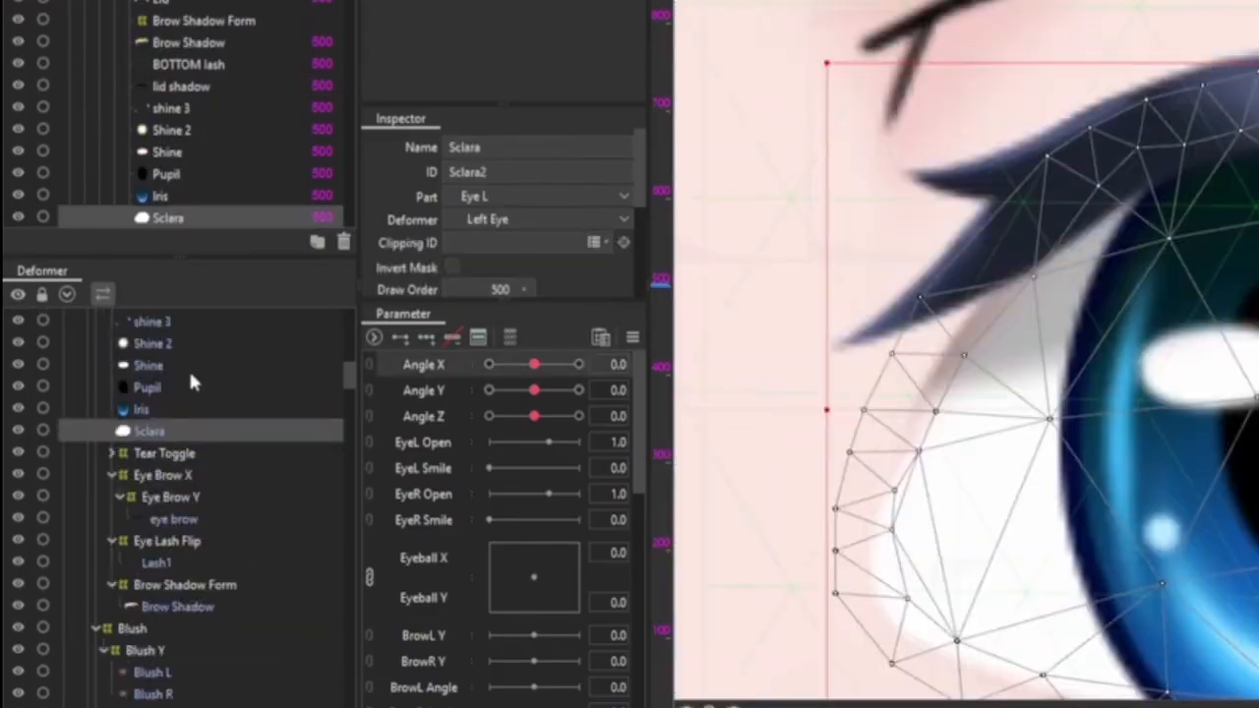
Add a warp deformer named Sclara Blink as the parent of the left eye's Sclara mesh
drag(702, 97, 494, 101)
text(Sclar)
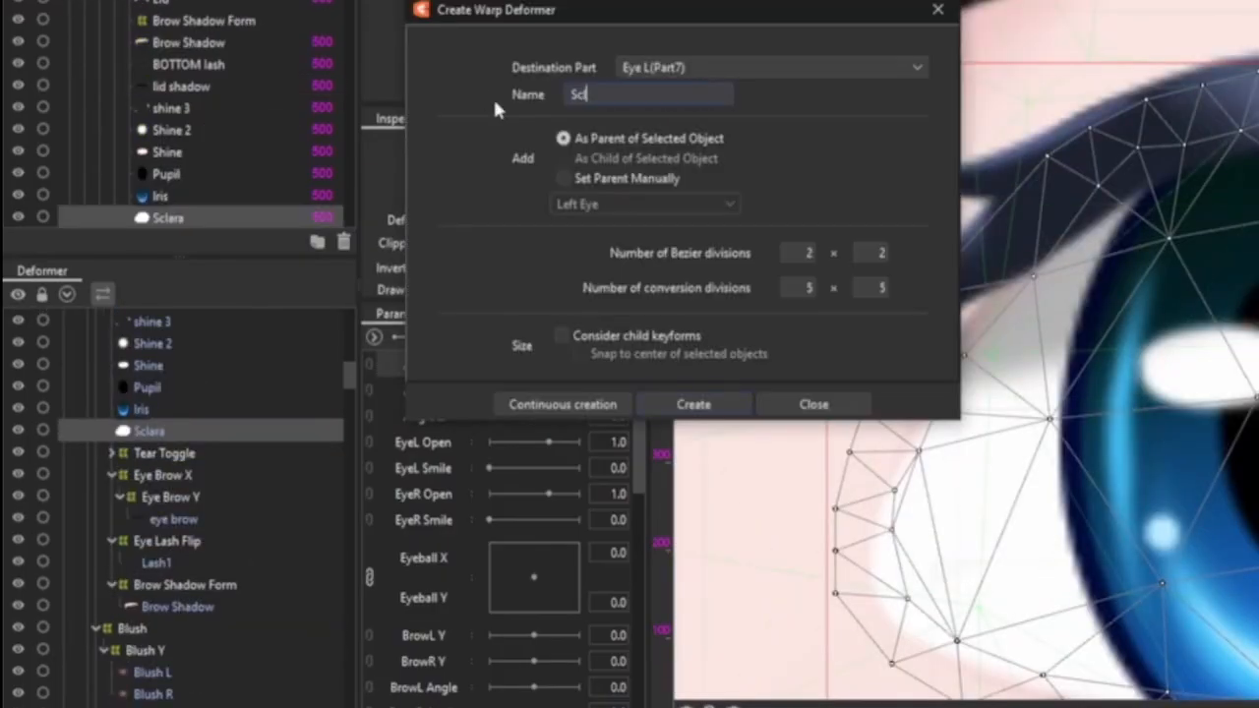
text(a EL)
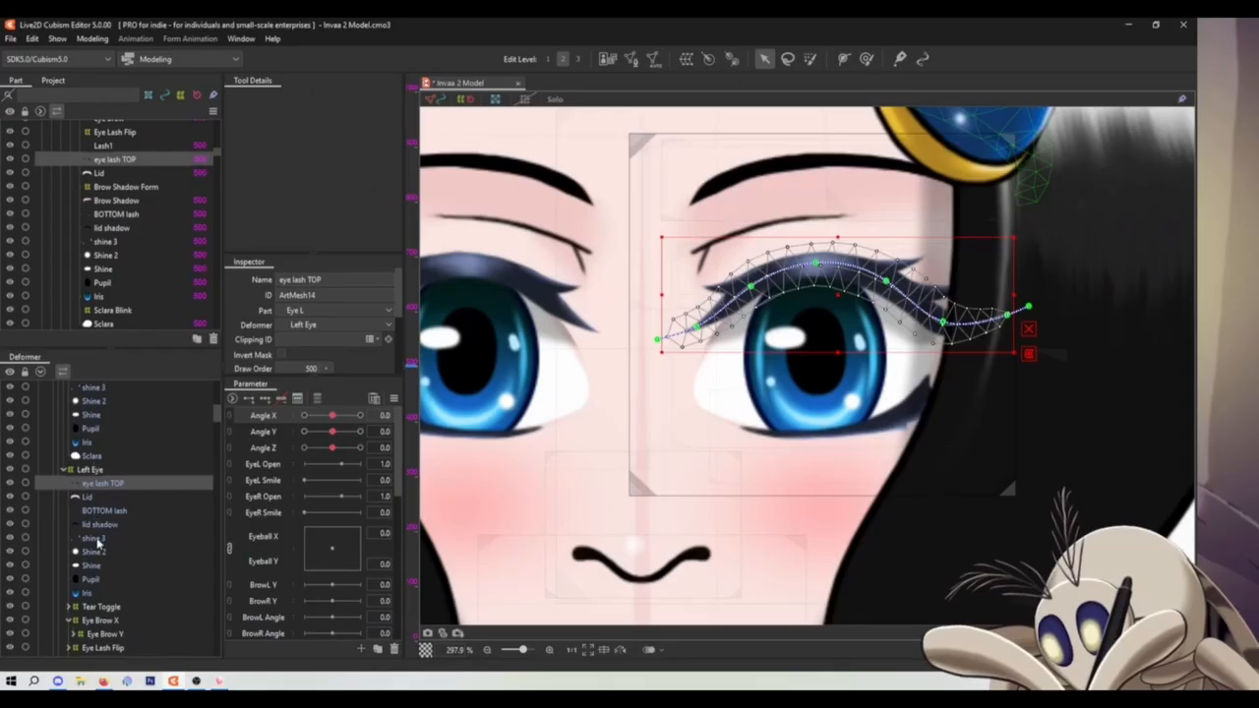
Nest the left eye's BOTTOM lash mesh inside new parent warp deformers named LASH X, Lash Y and Blink
click(93, 539)
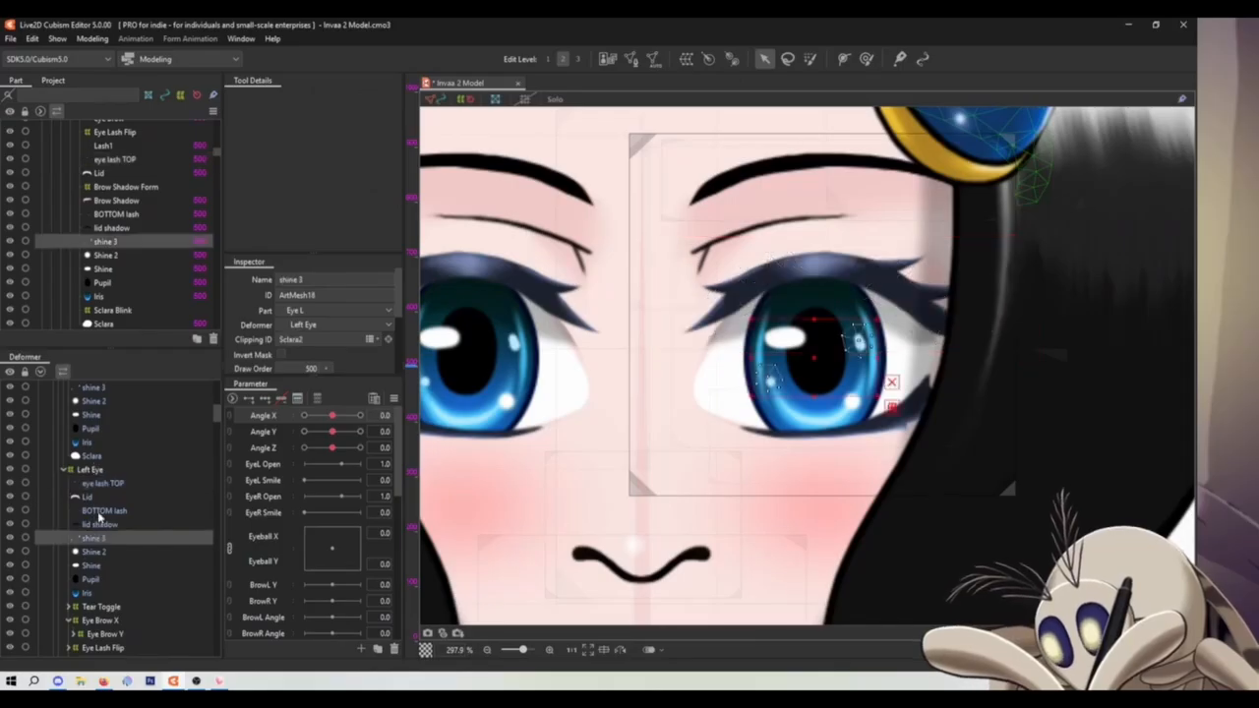
click(99, 511)
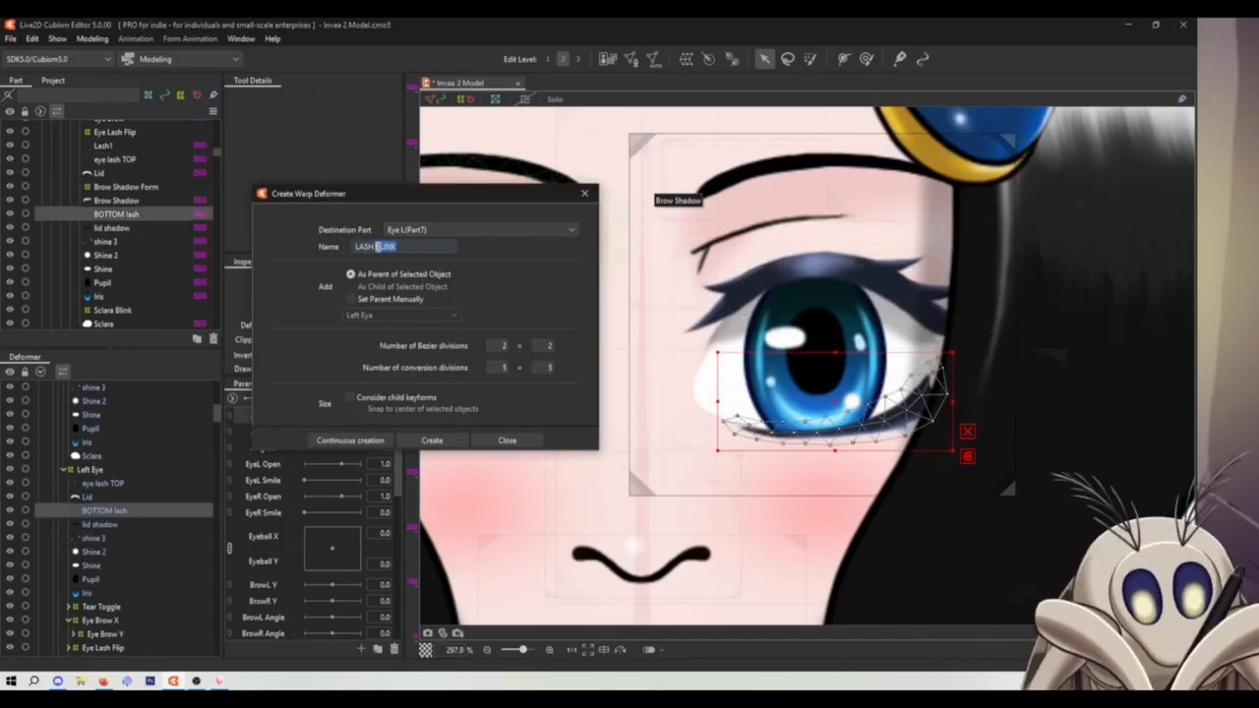
key(BackSpace)
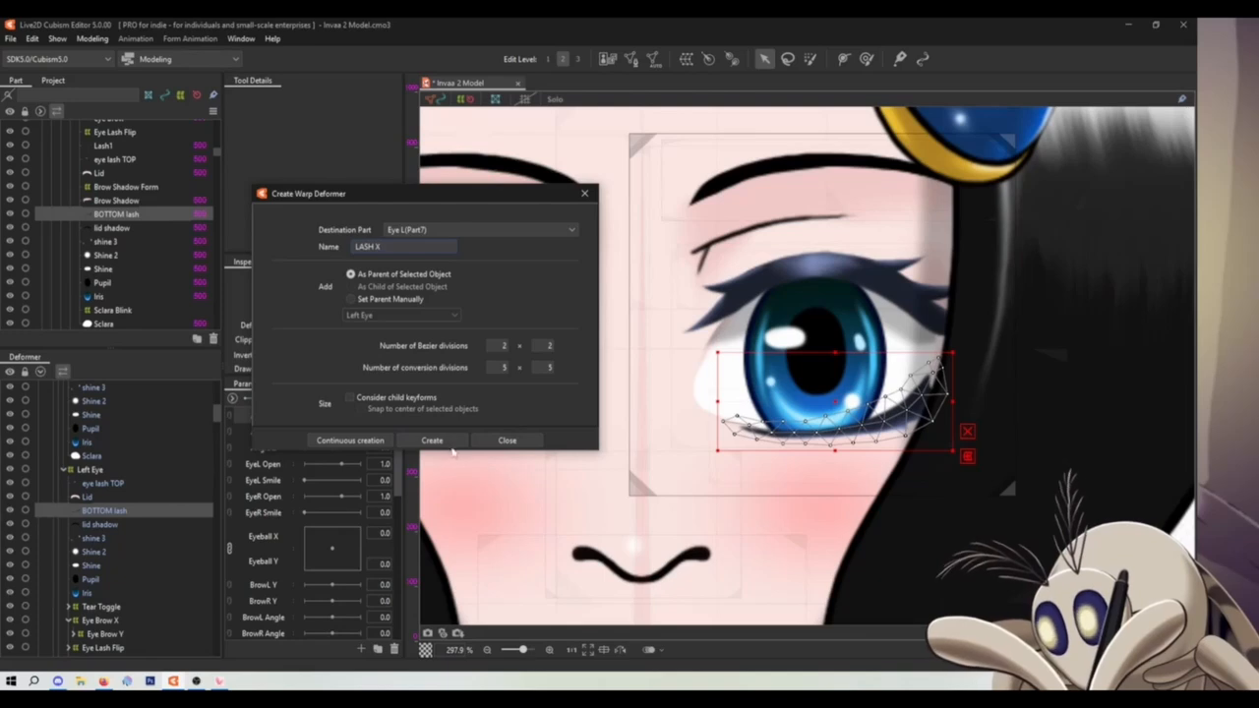
click(433, 441)
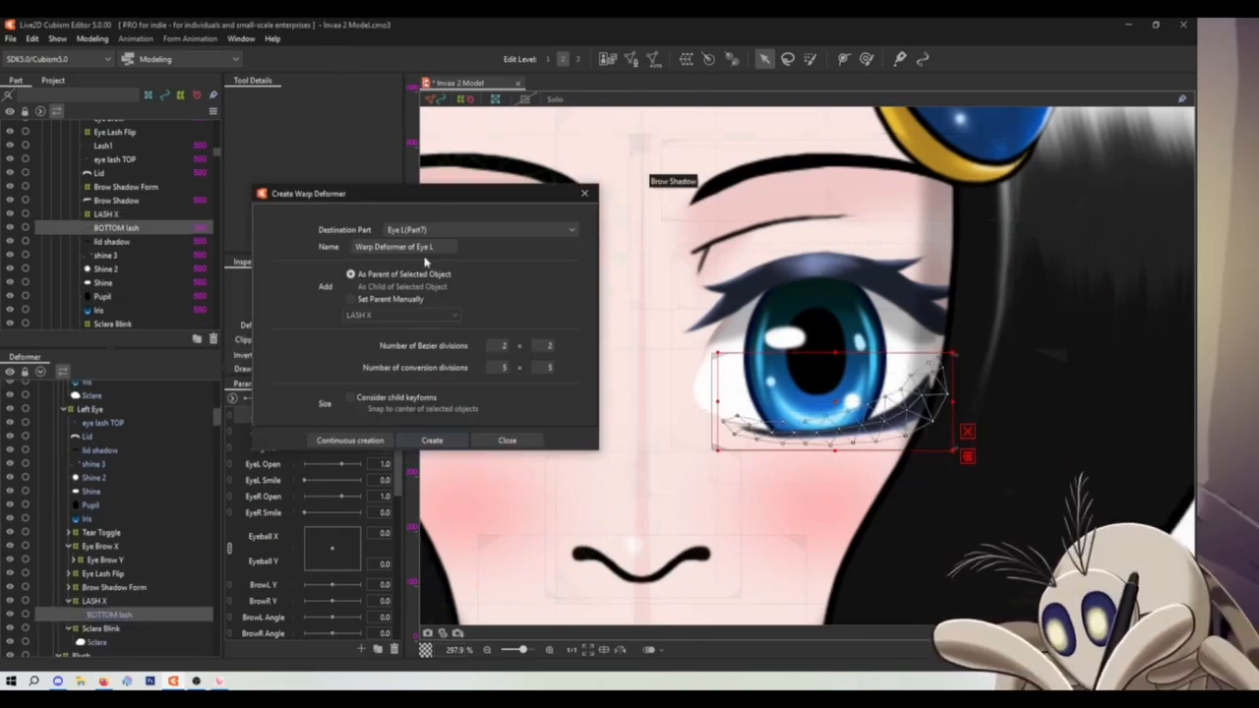
text(Lash Y)
key(Return)
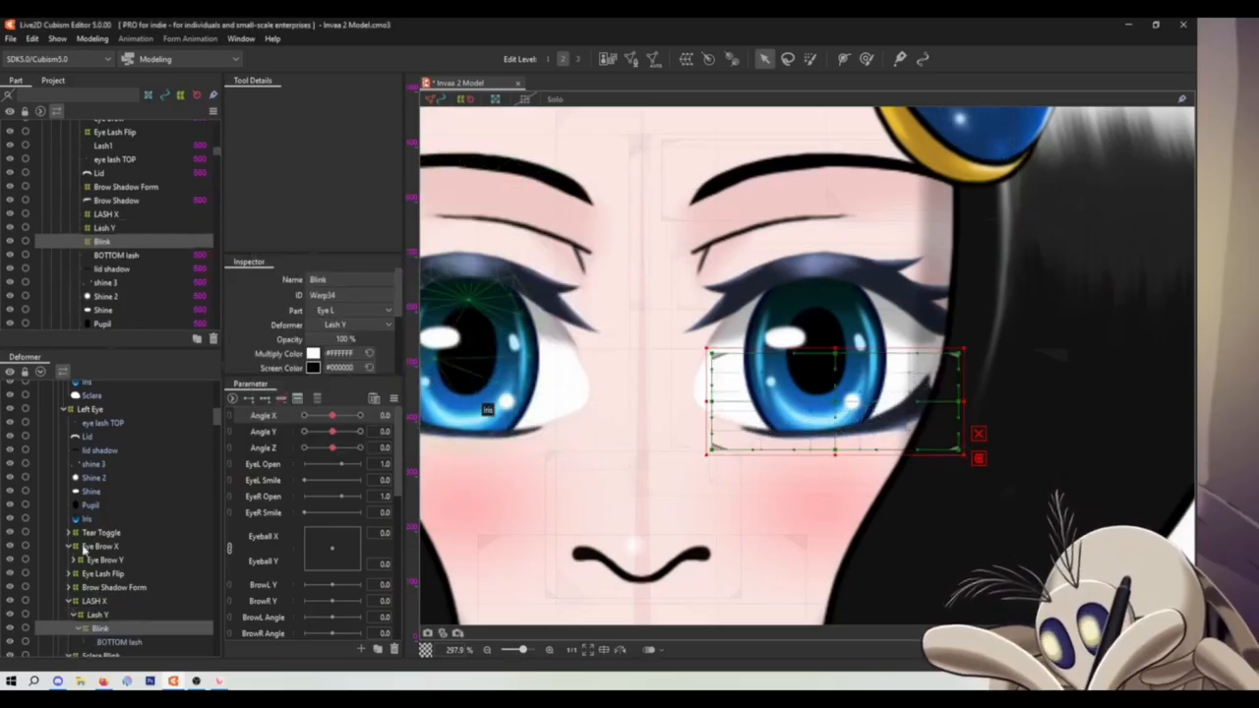
Put Lid and eye lash TOP under new TOP LASH X and TOP LASH Y warp deformers, and give Lid its own LID BLINK parent
click(87, 438)
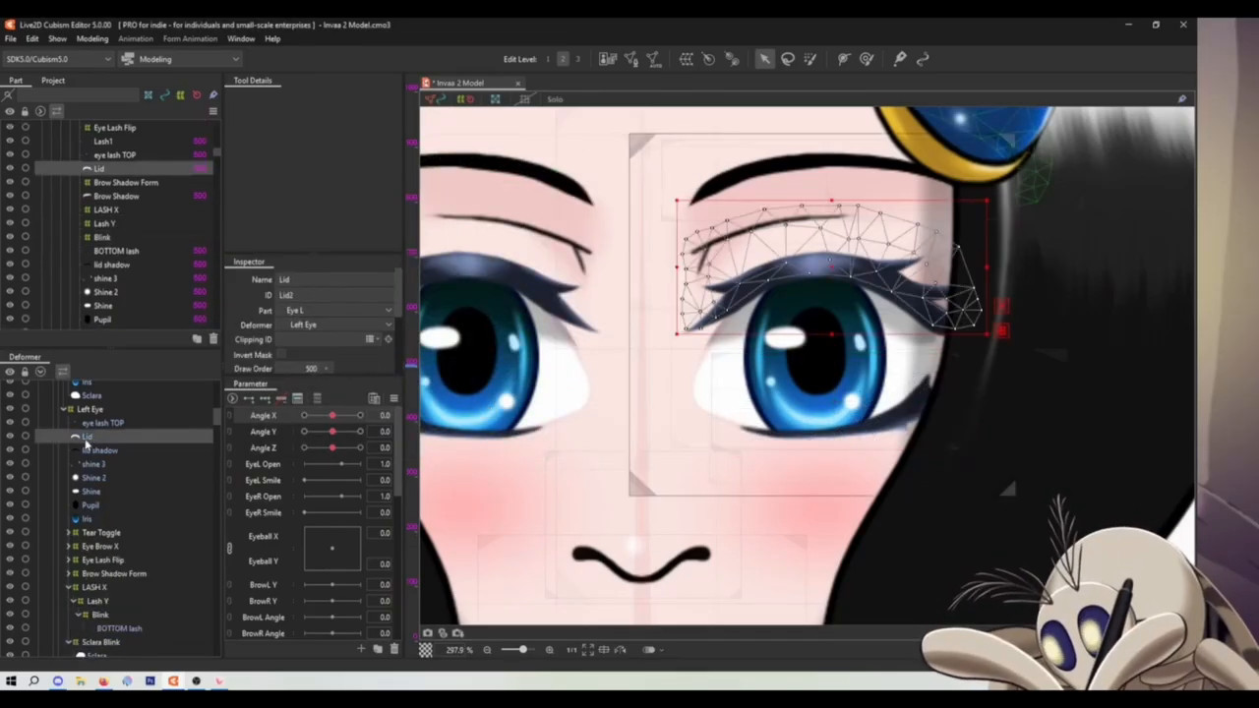
ctrl+click(97, 424)
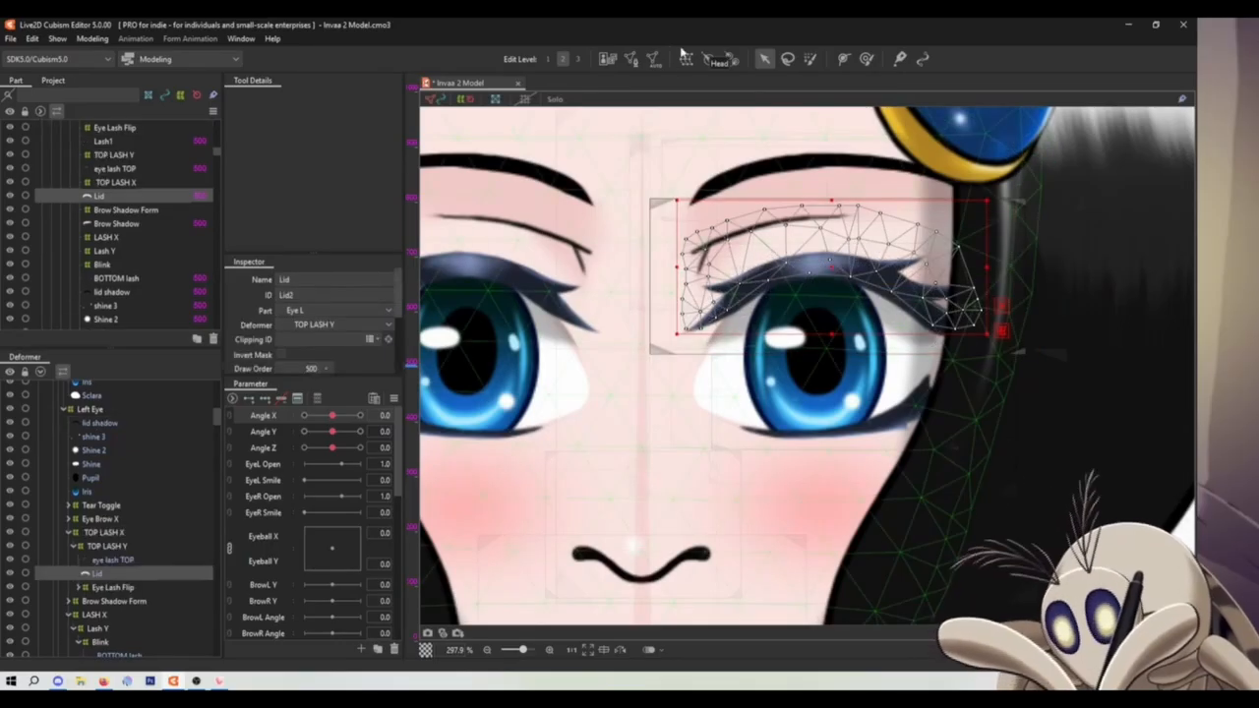
click(686, 58)
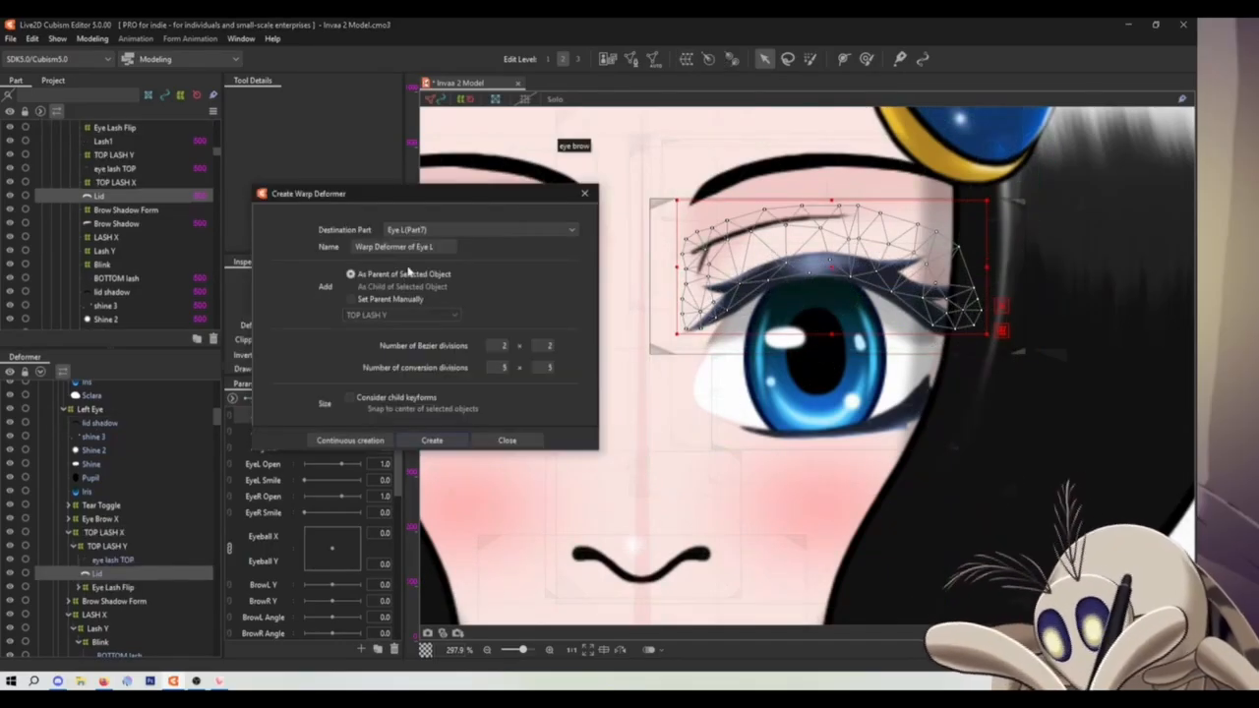
triple_click(442, 246)
text(Lid W)
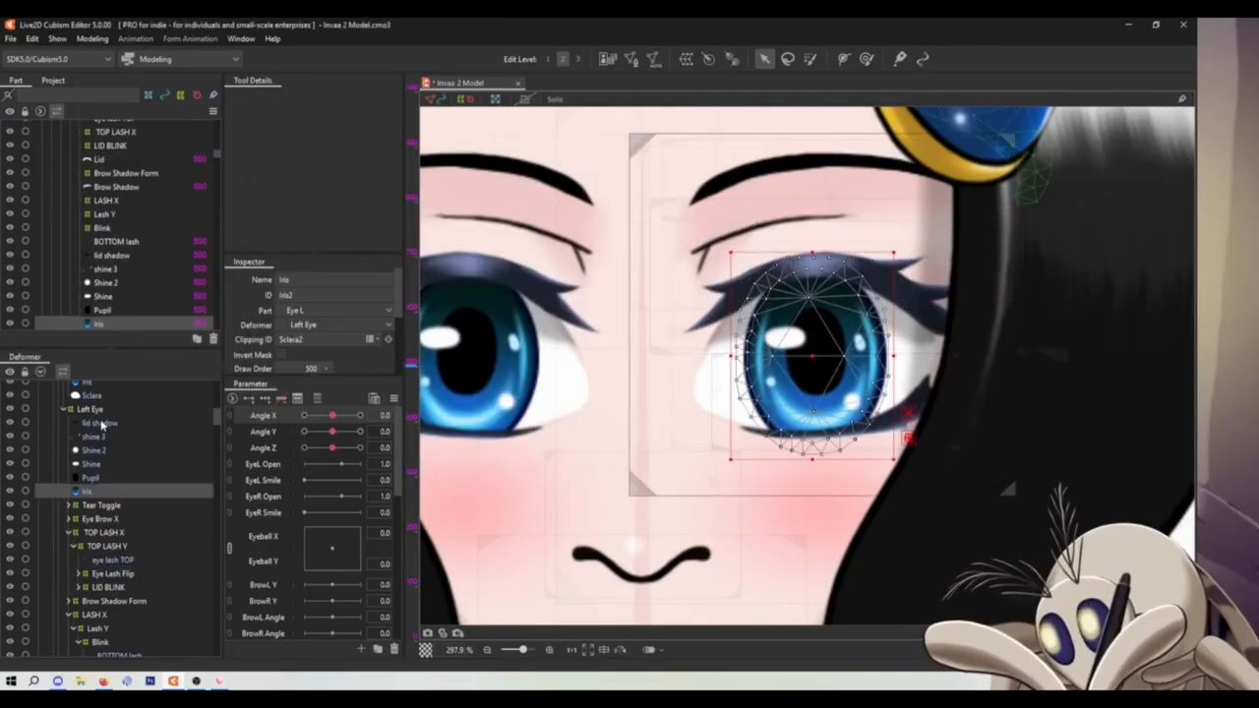
Add a warp deformer named Iris X as the parent of the left eye's shine, pupil and iris meshes
shift+click(102, 422)
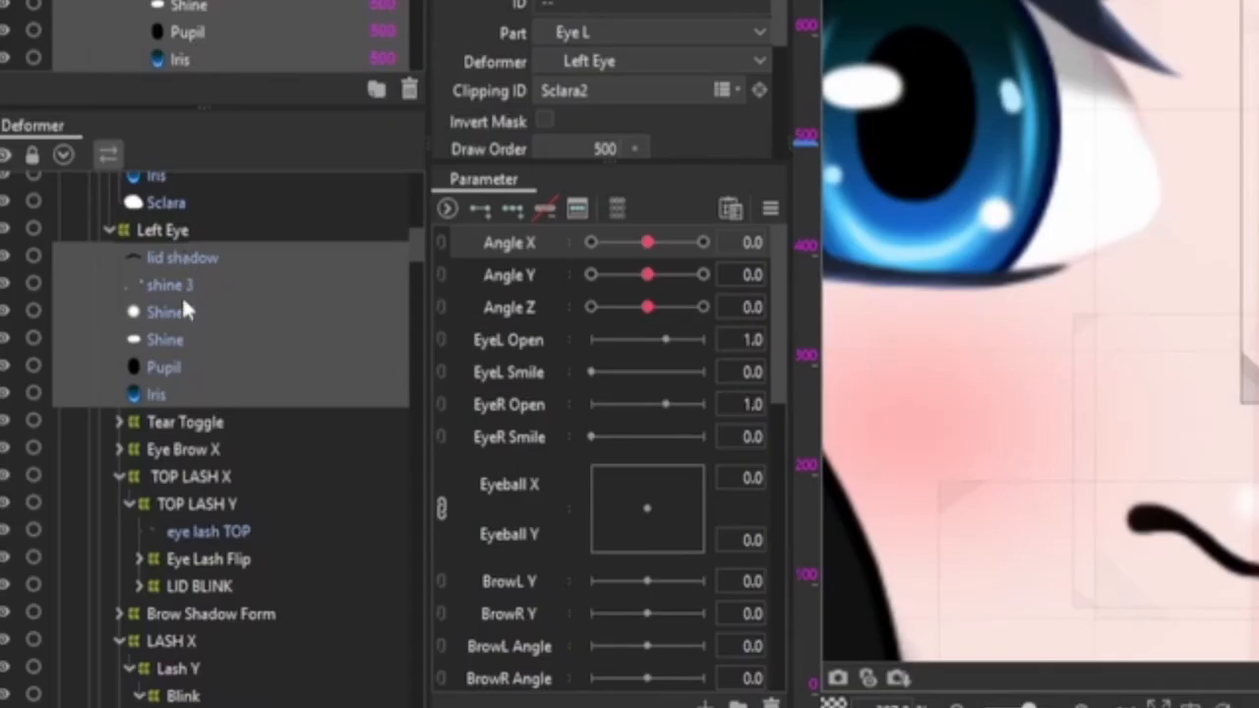
click(182, 284)
shift+click(162, 395)
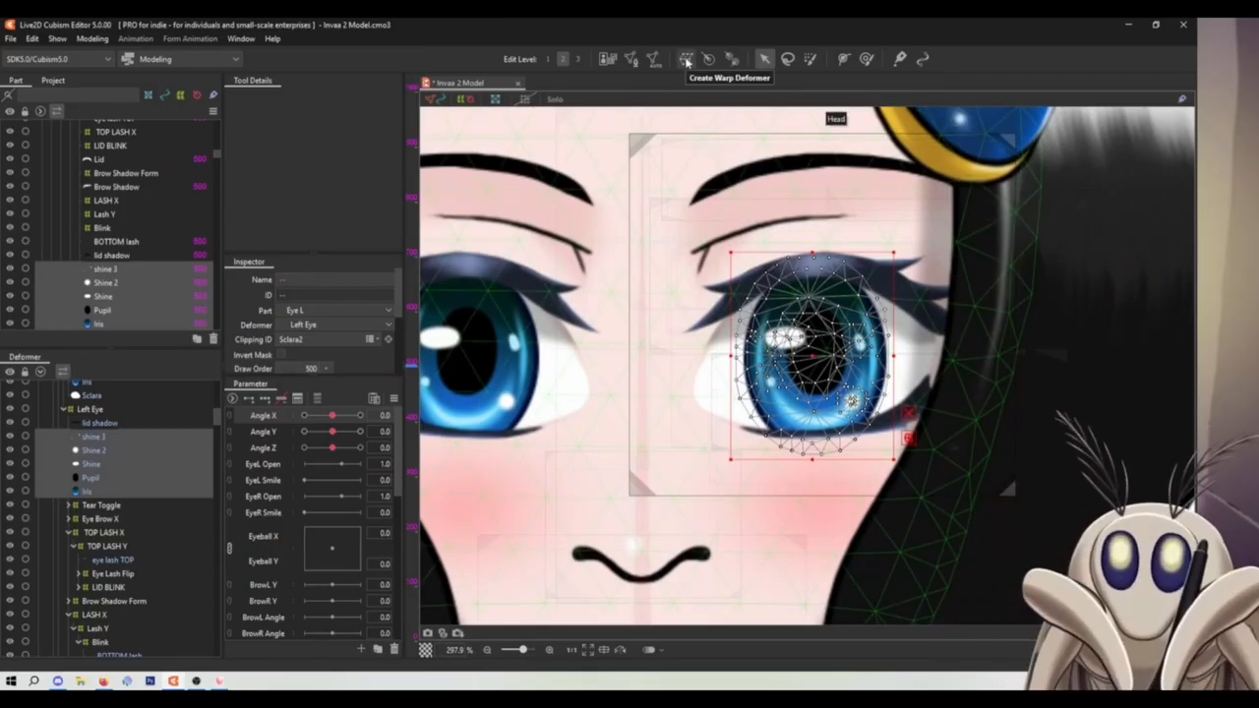
click(686, 59)
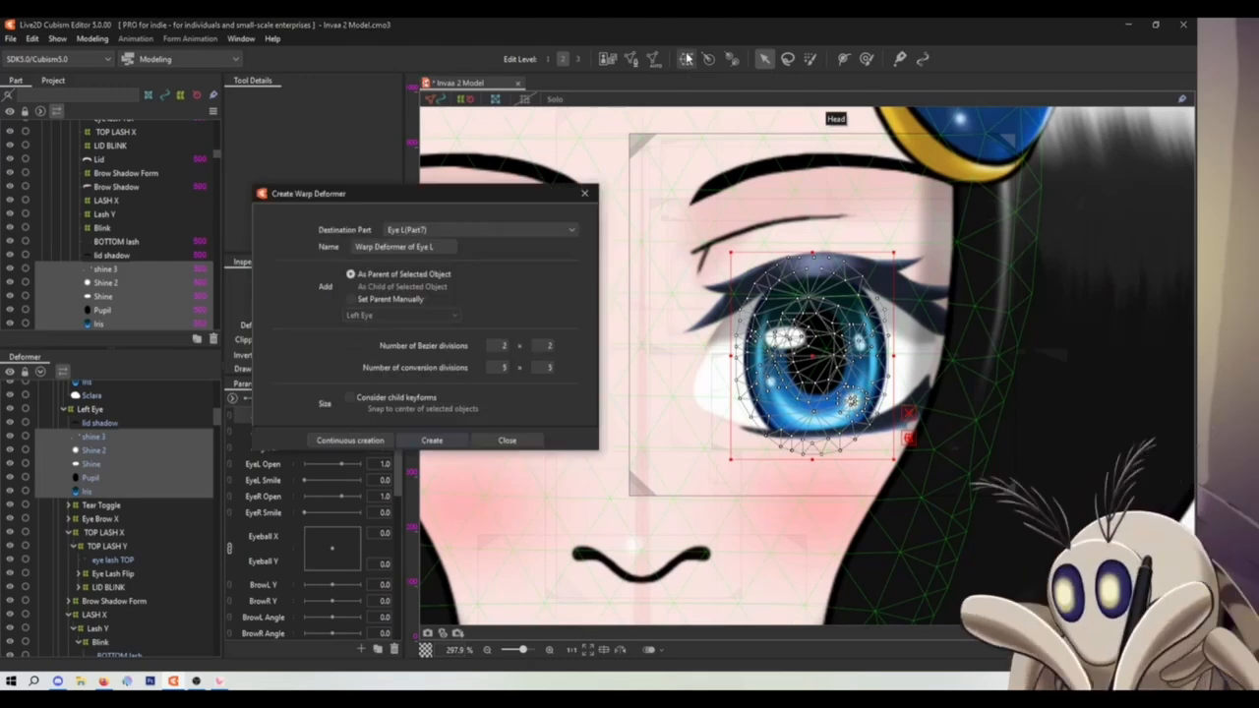
key(BackSpace)
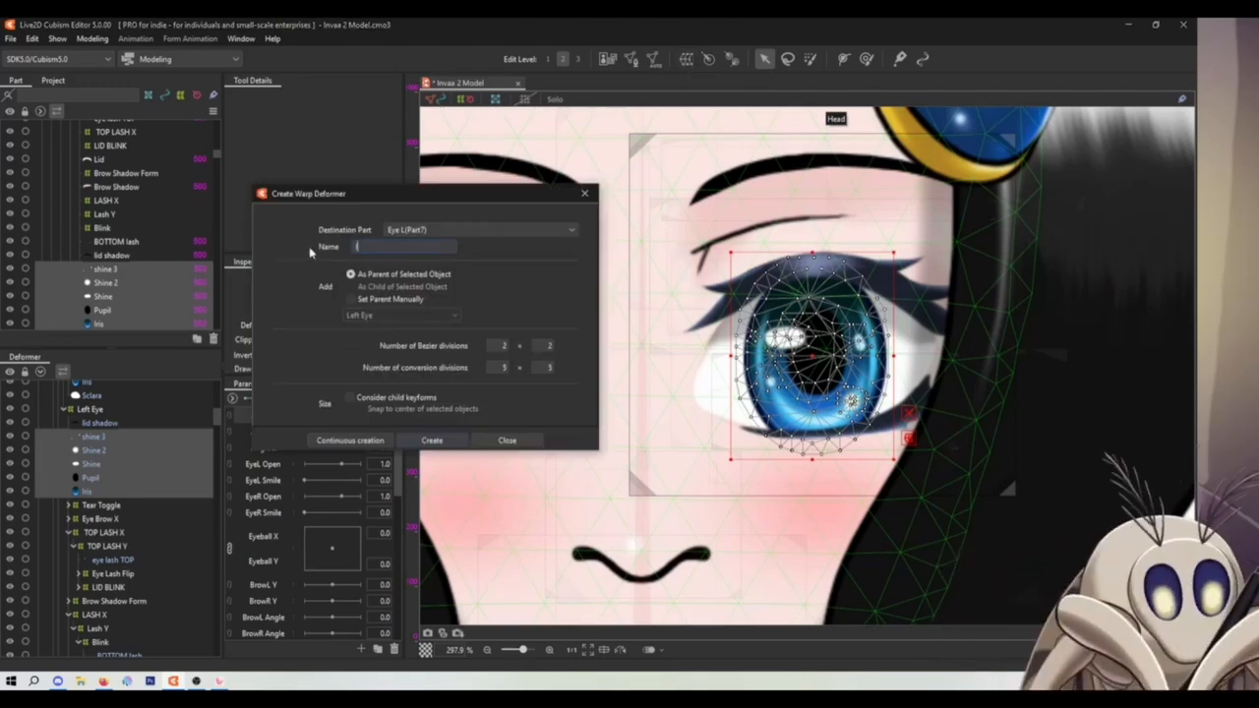
text(Iris X)
key(Return)
Add a second warp deformer named Iris Y between Iris X and the same shine, pupil and iris meshes
click(686, 59)
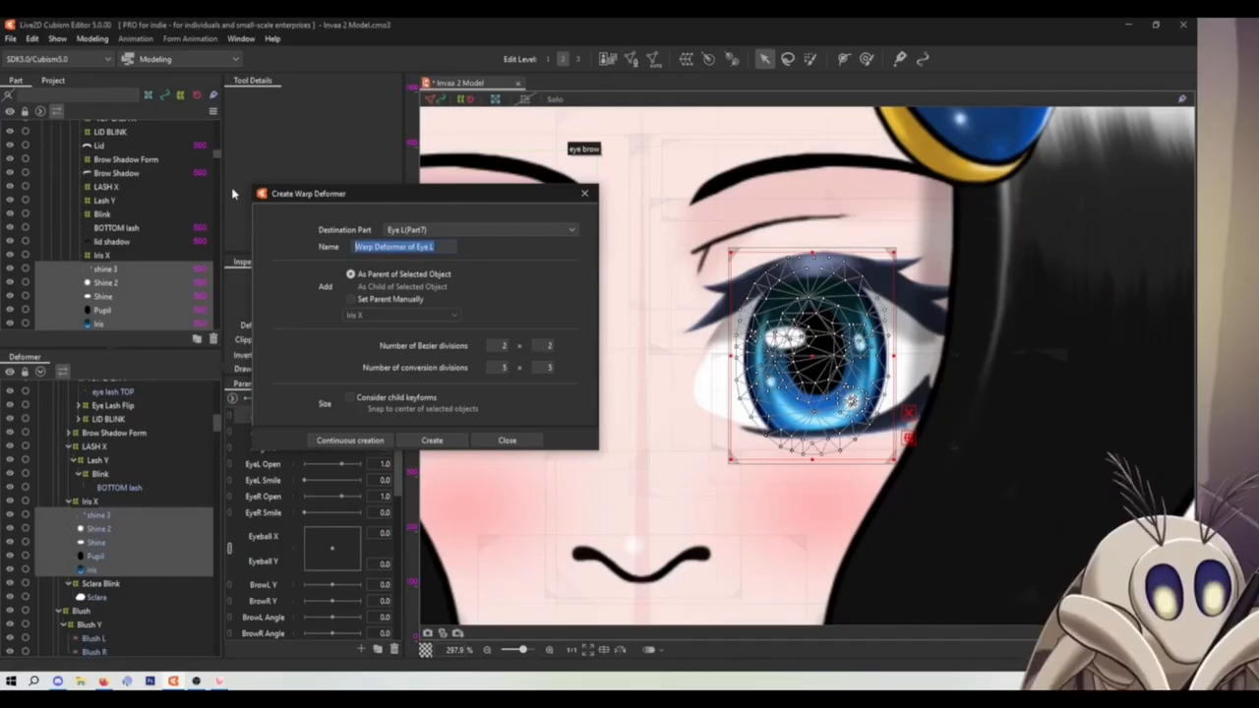
key(BackSpace)
text(Iris Y)
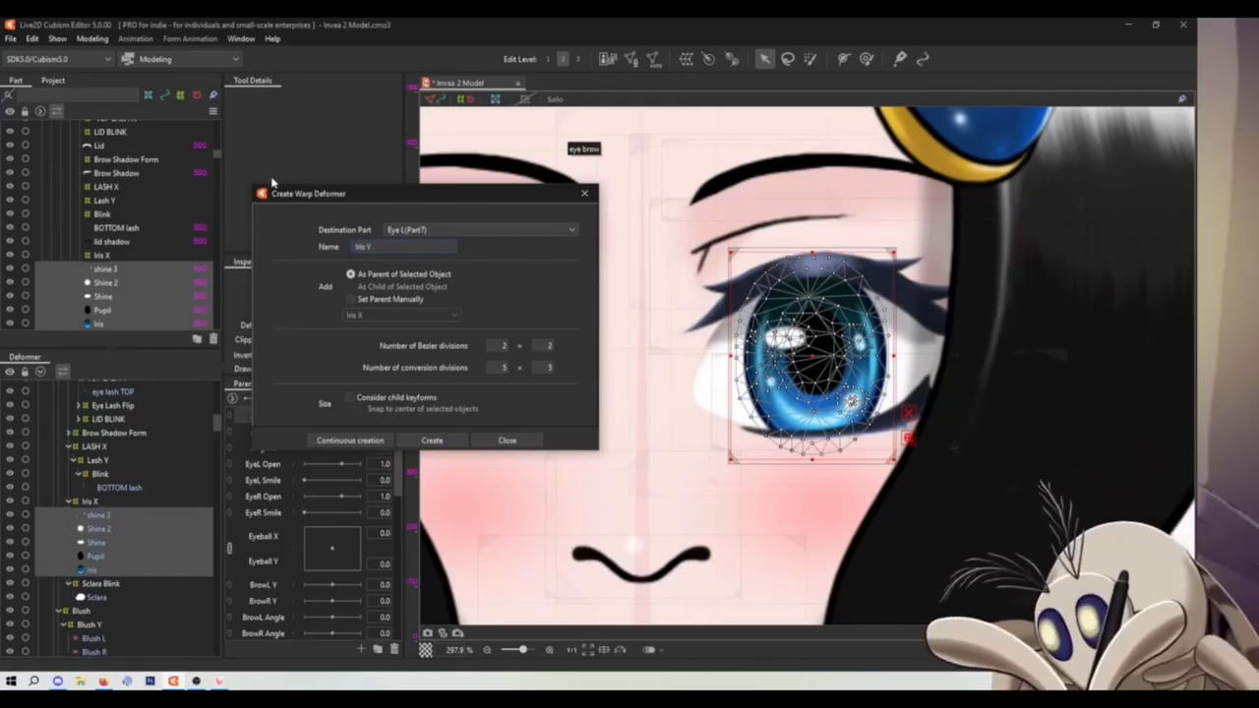
key(Return)
Add a warp deformer named Pupil X inside Iris Y as the parent of the Pupil mesh
drag(442, 248, 335, 246)
text(Pu)
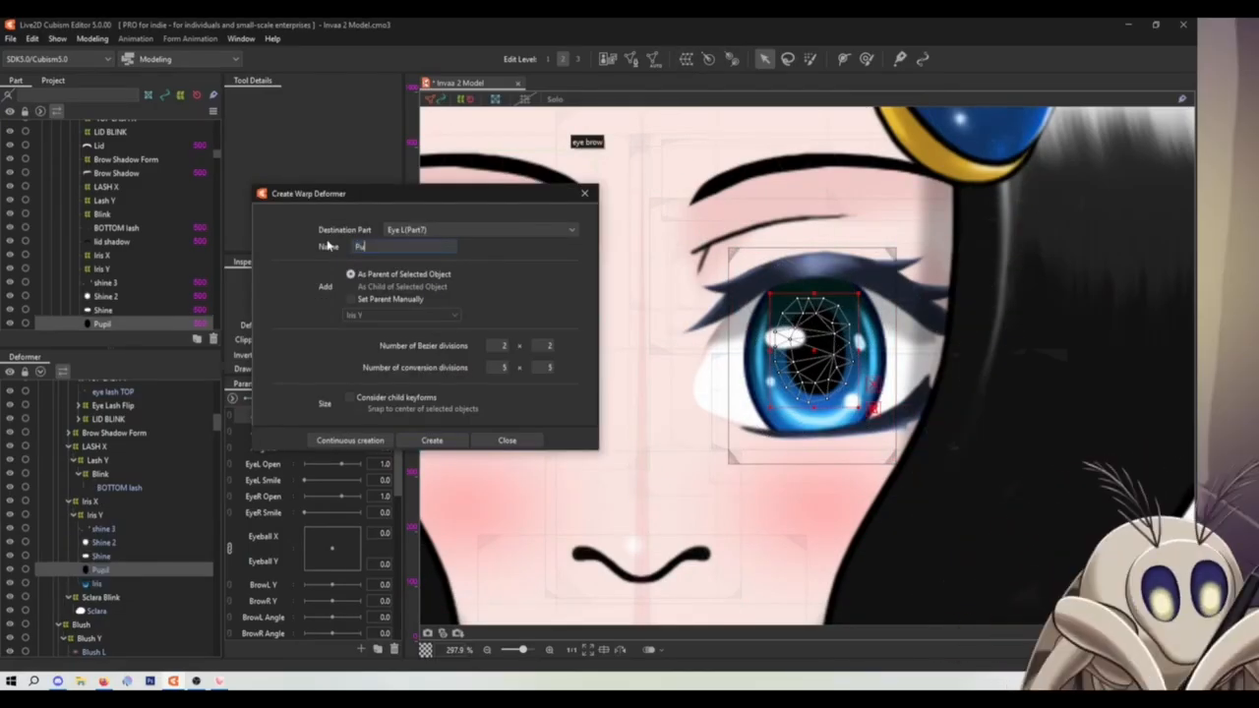
text(pil X)
key(Return)
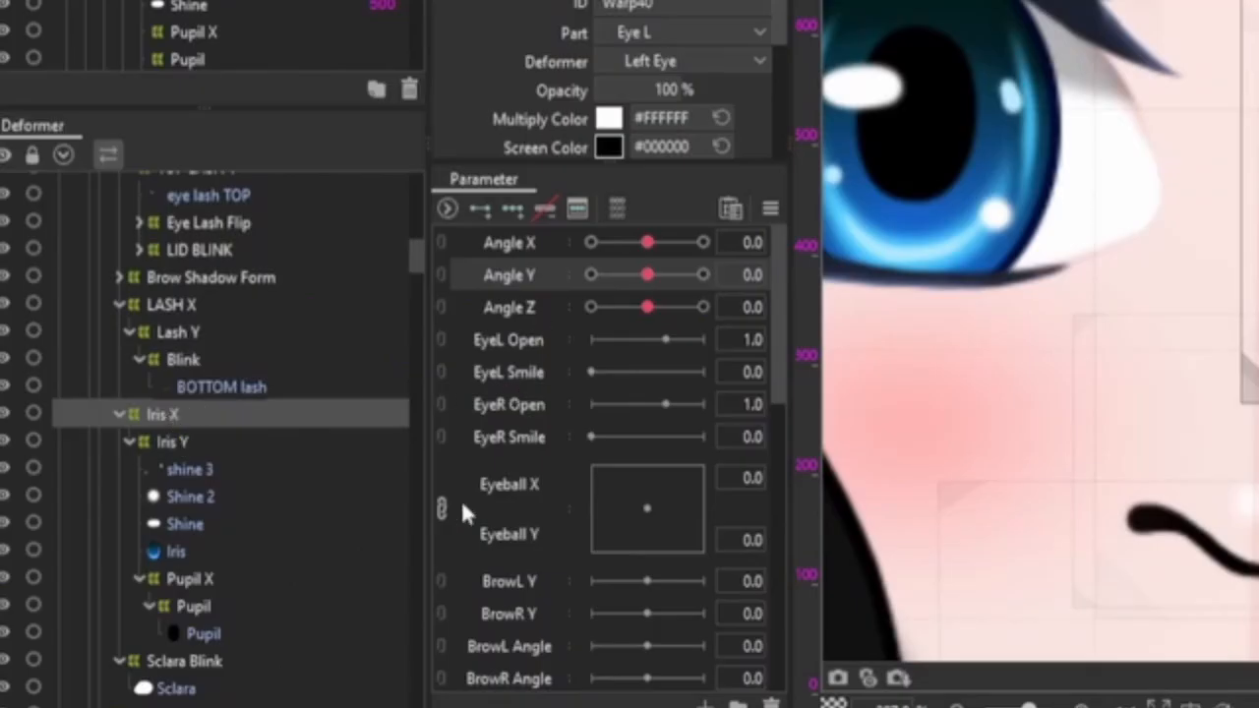
Uncouple Eyeball X from Eyeball Y, and key Iris X at three Eyeball X positions with the iris shifted sideways at both ends
click(502, 487)
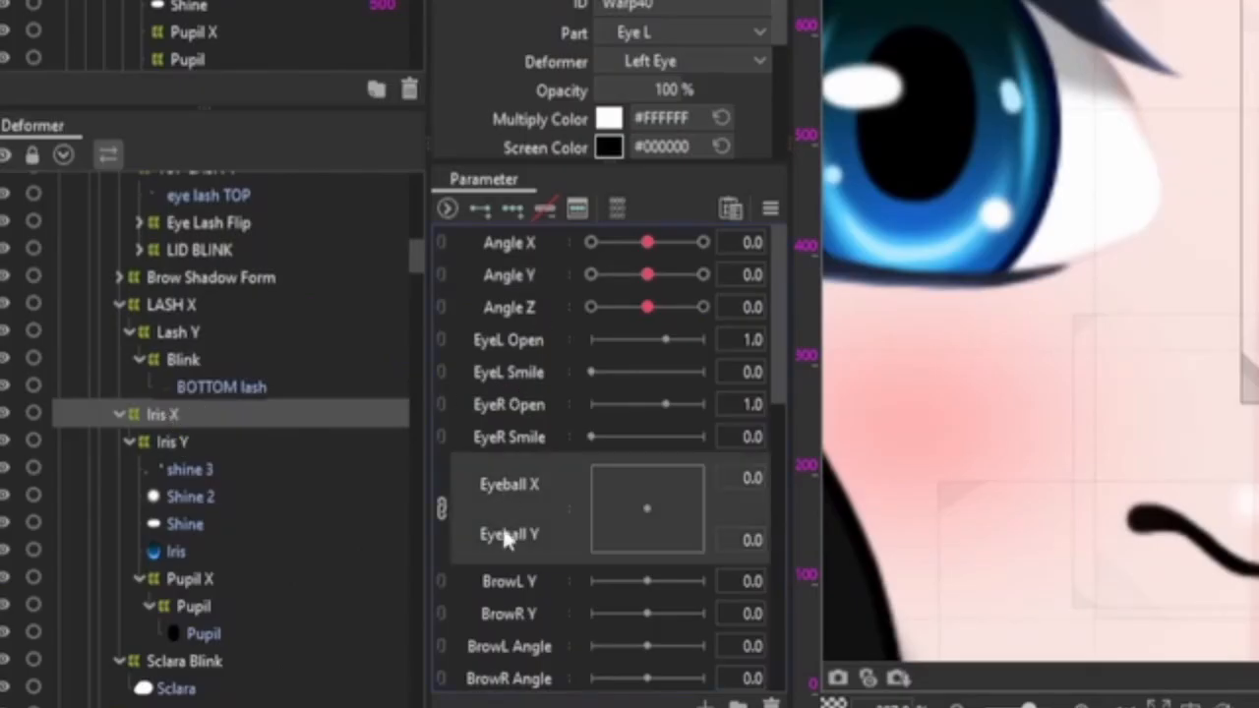
click(435, 506)
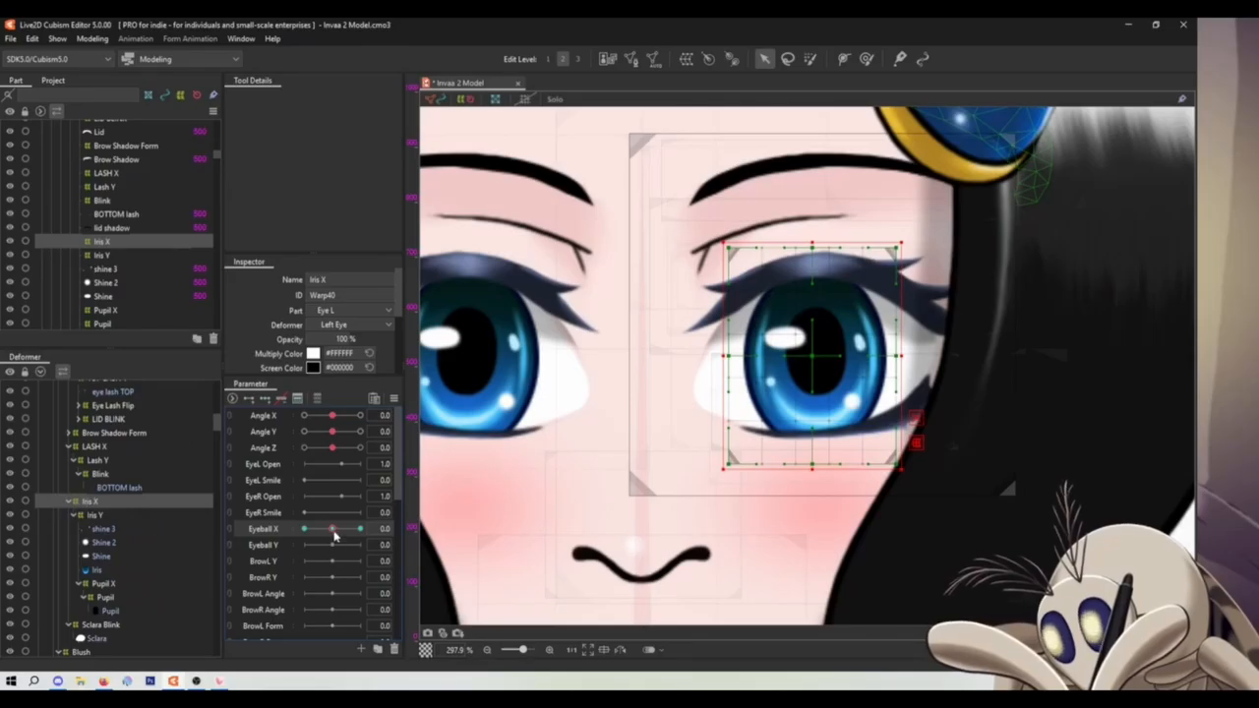
drag(647, 469, 926, 442)
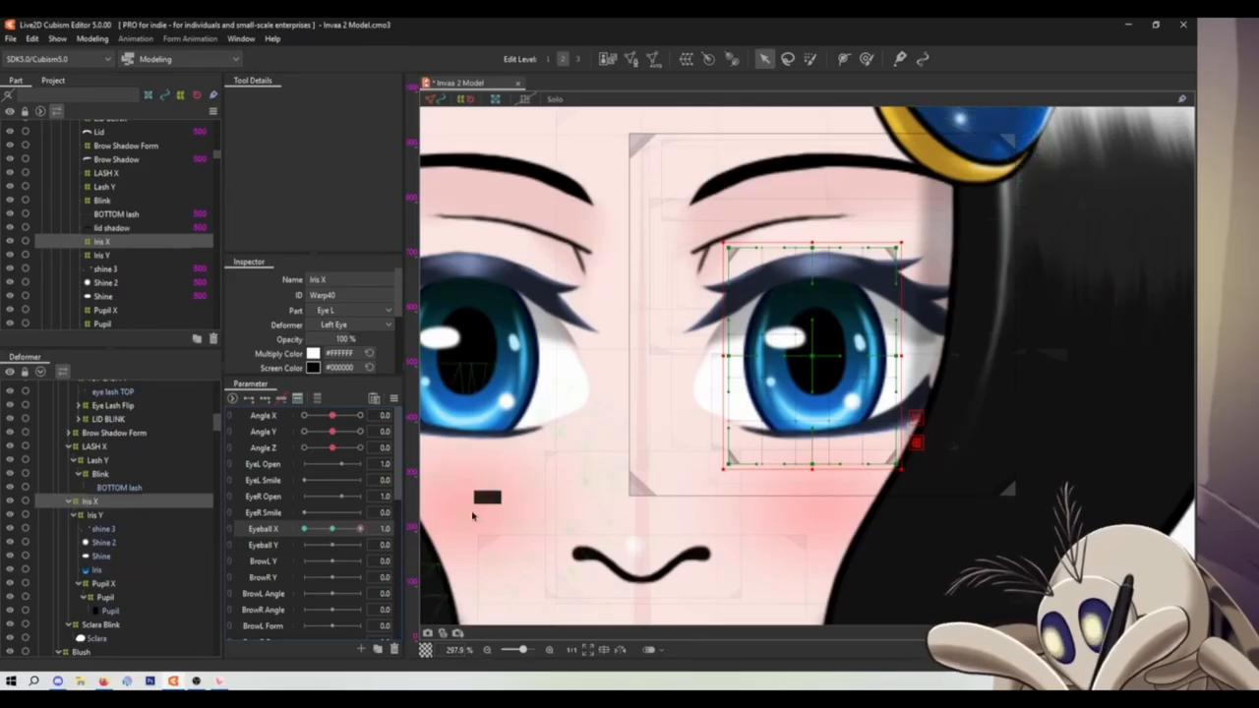
drag(813, 355, 747, 351)
click(304, 529)
click(333, 530)
Key Iris Y at three Eyeball Y positions, raising the iris at 1.0 and lowering it at -1.0
click(98, 514)
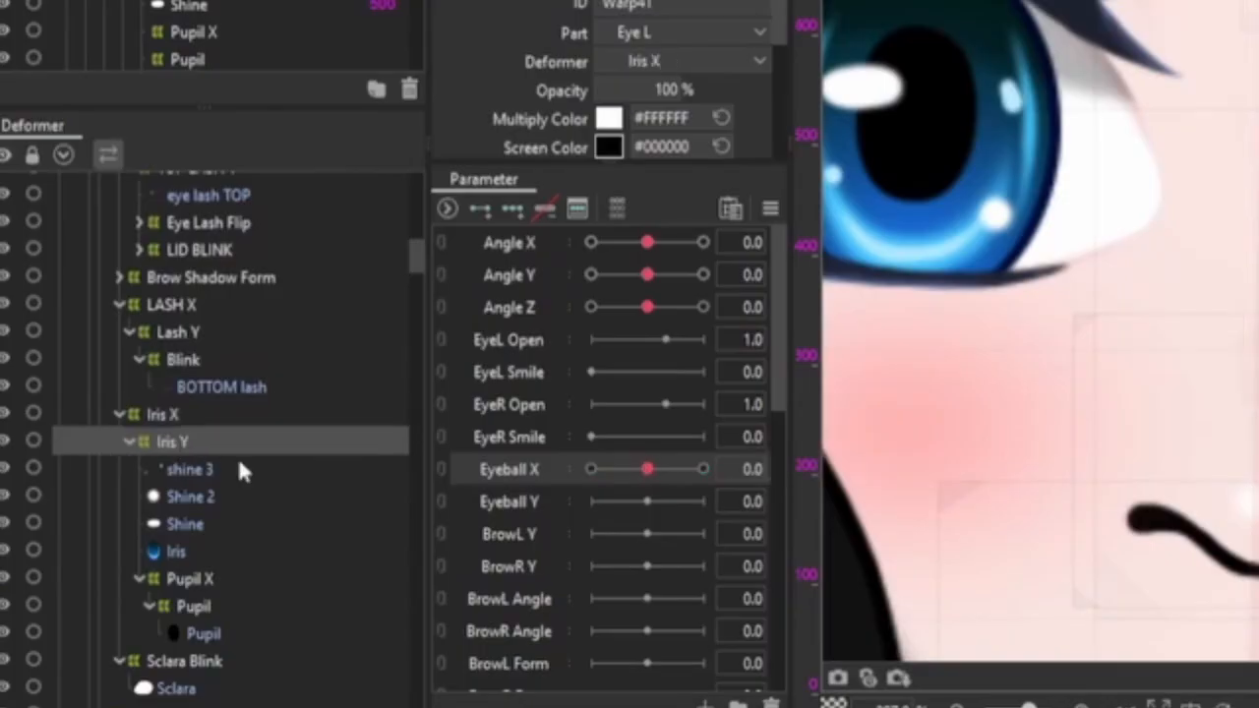
click(519, 499)
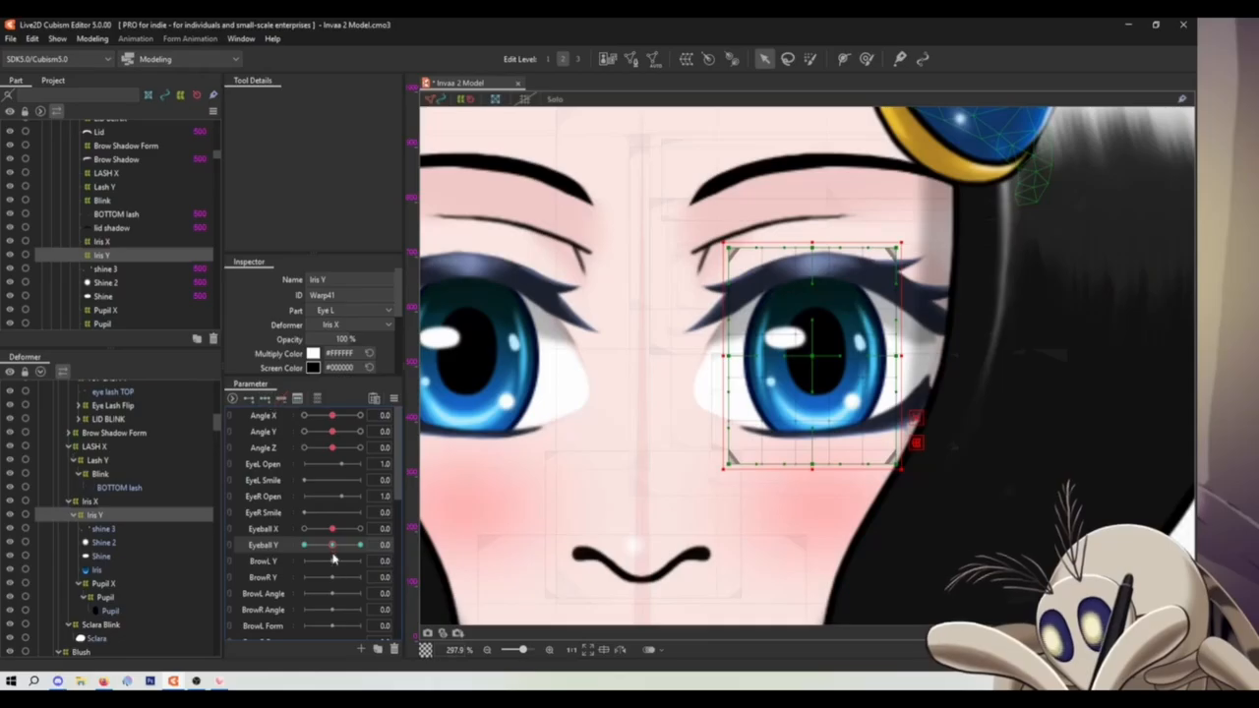
click(360, 543)
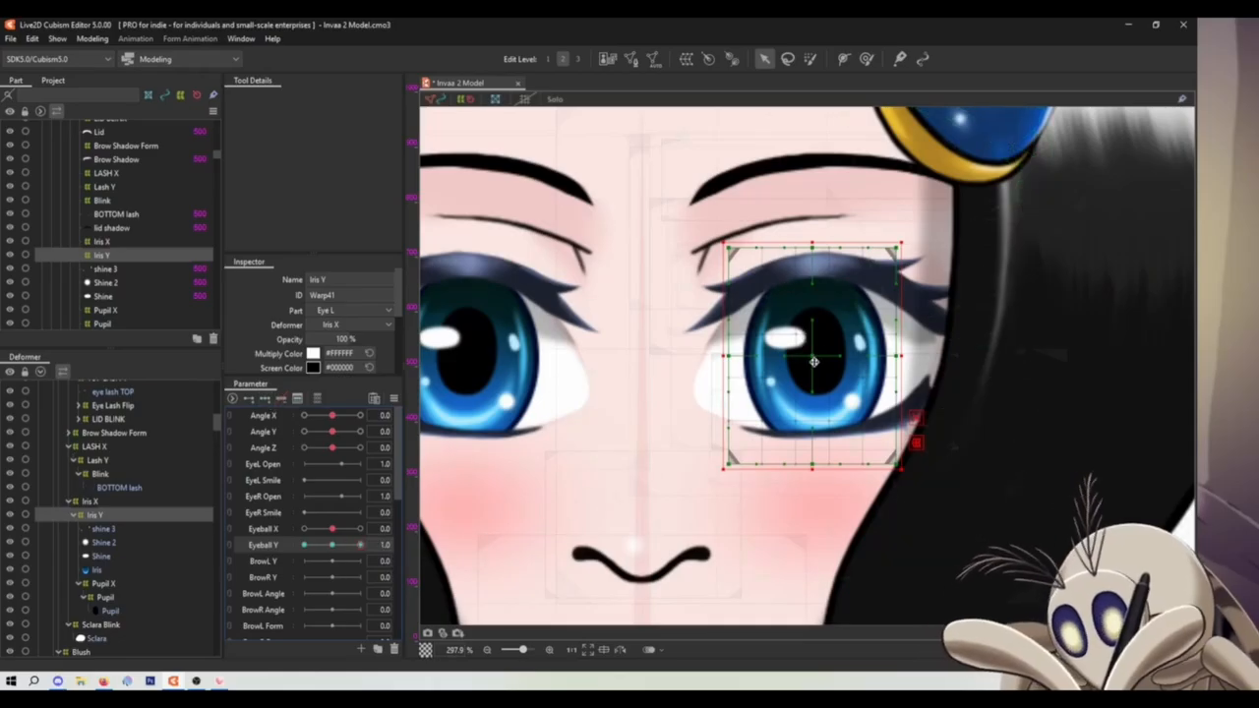
drag(813, 362, 814, 317)
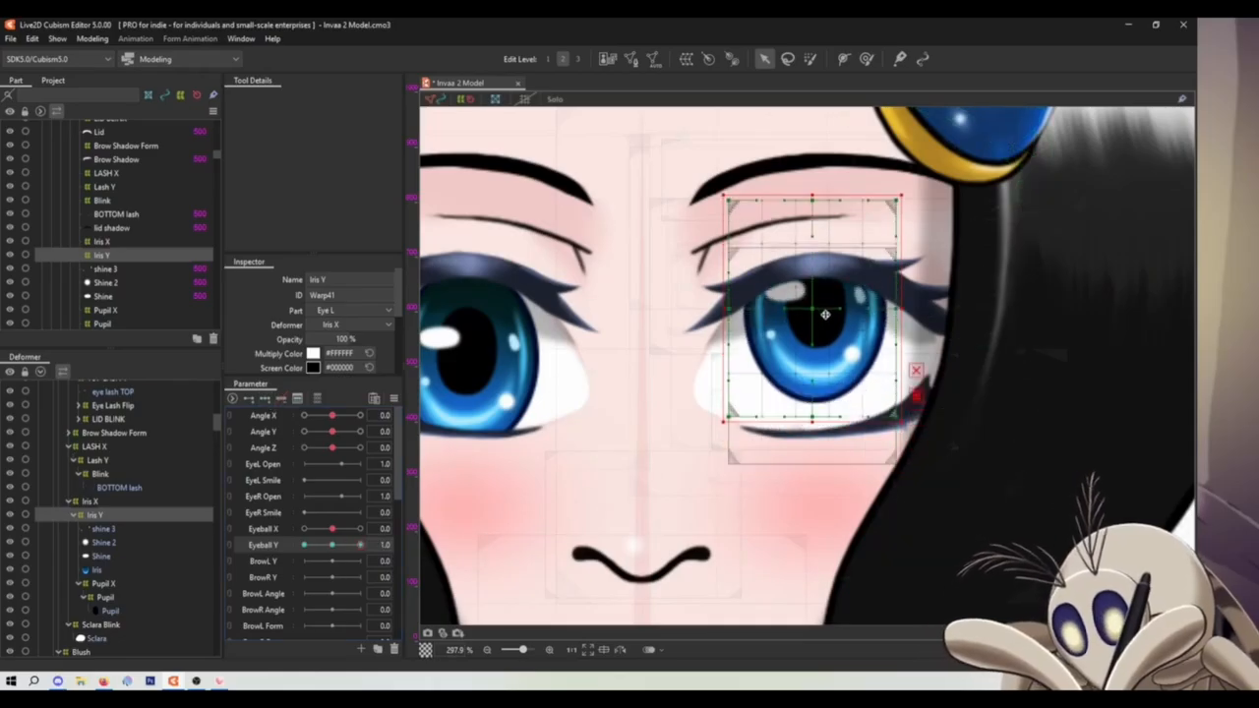
click(304, 544)
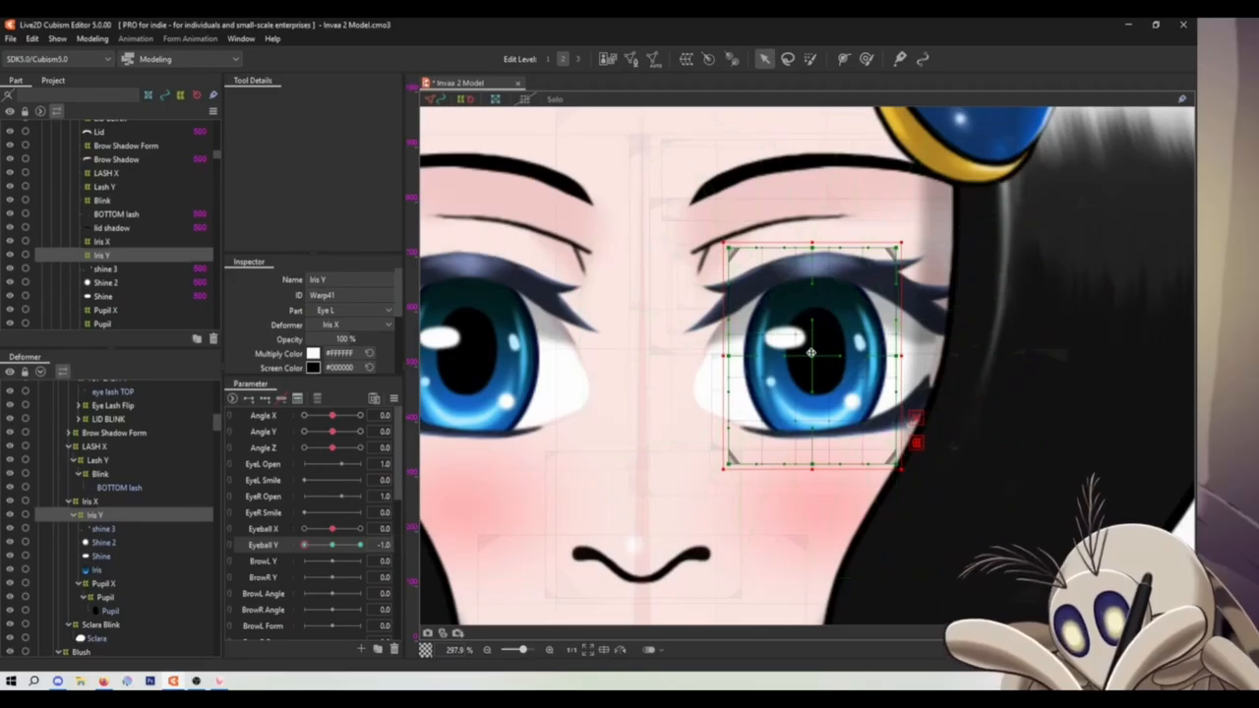
drag(813, 356, 812, 391)
click(360, 544)
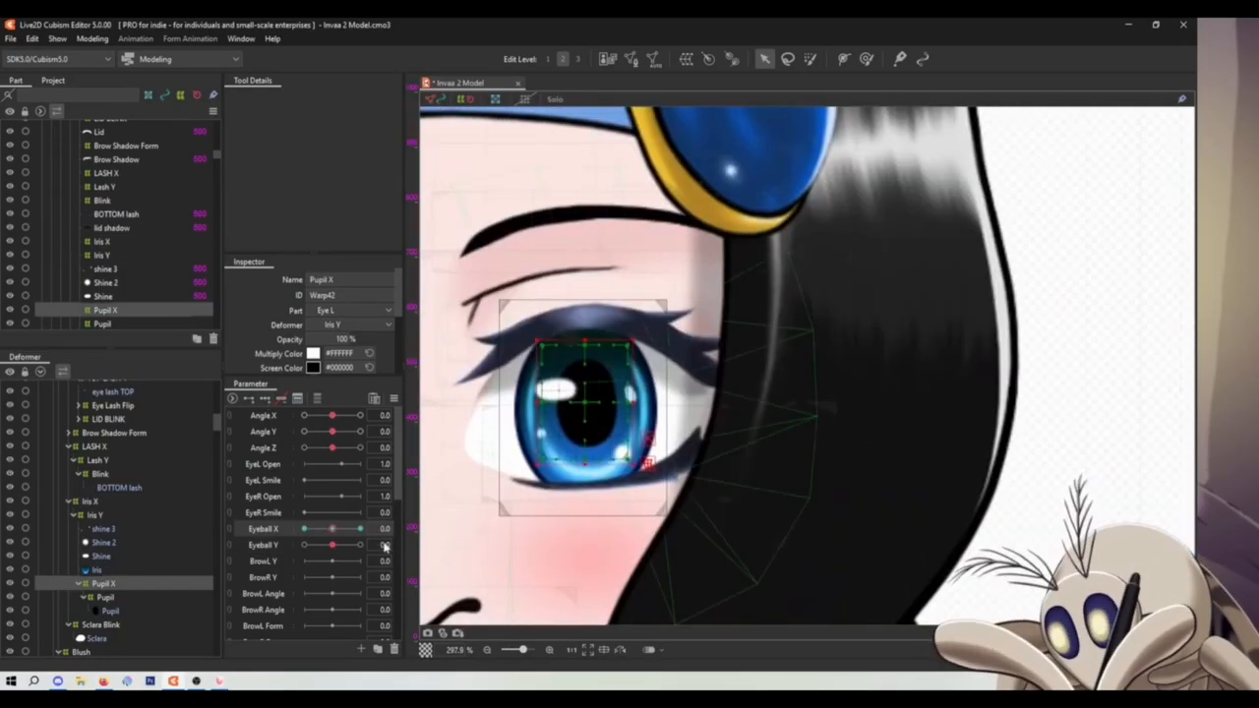
With Eyeball X at 1.0, shift the keyed Pupil X deformer slightly toward the nose within the iris
drag(333, 531, 360, 529)
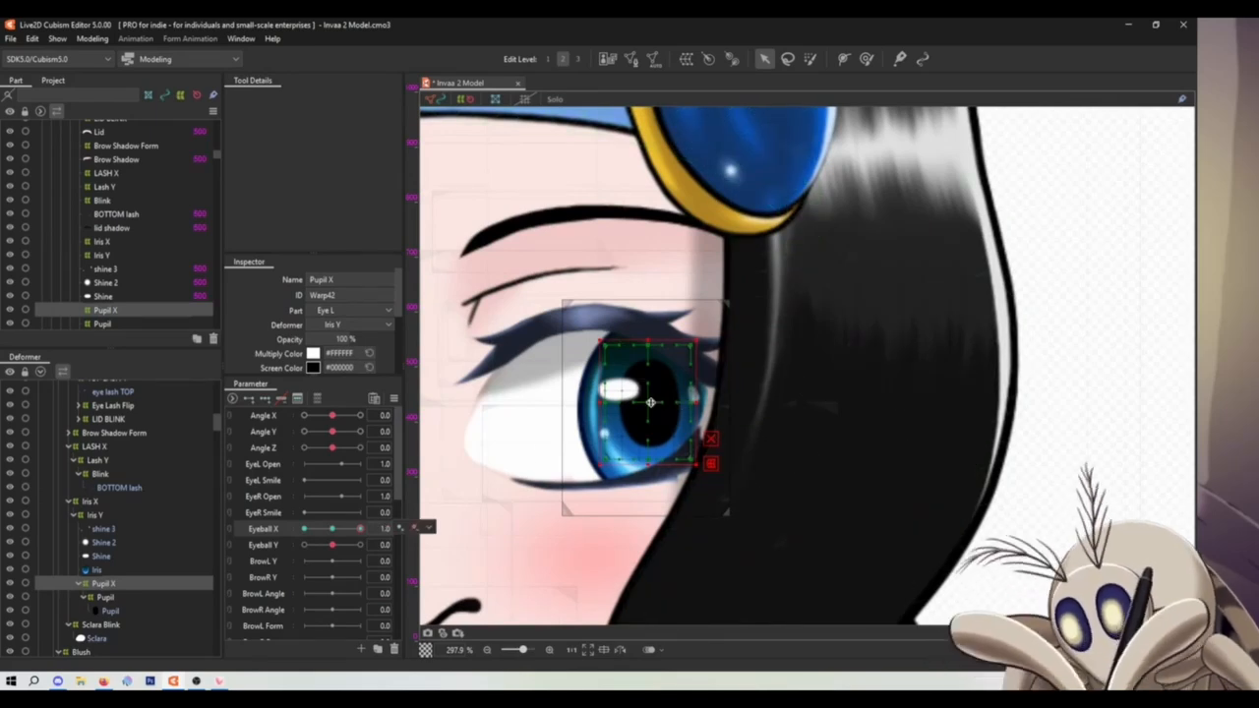
drag(650, 401, 642, 403)
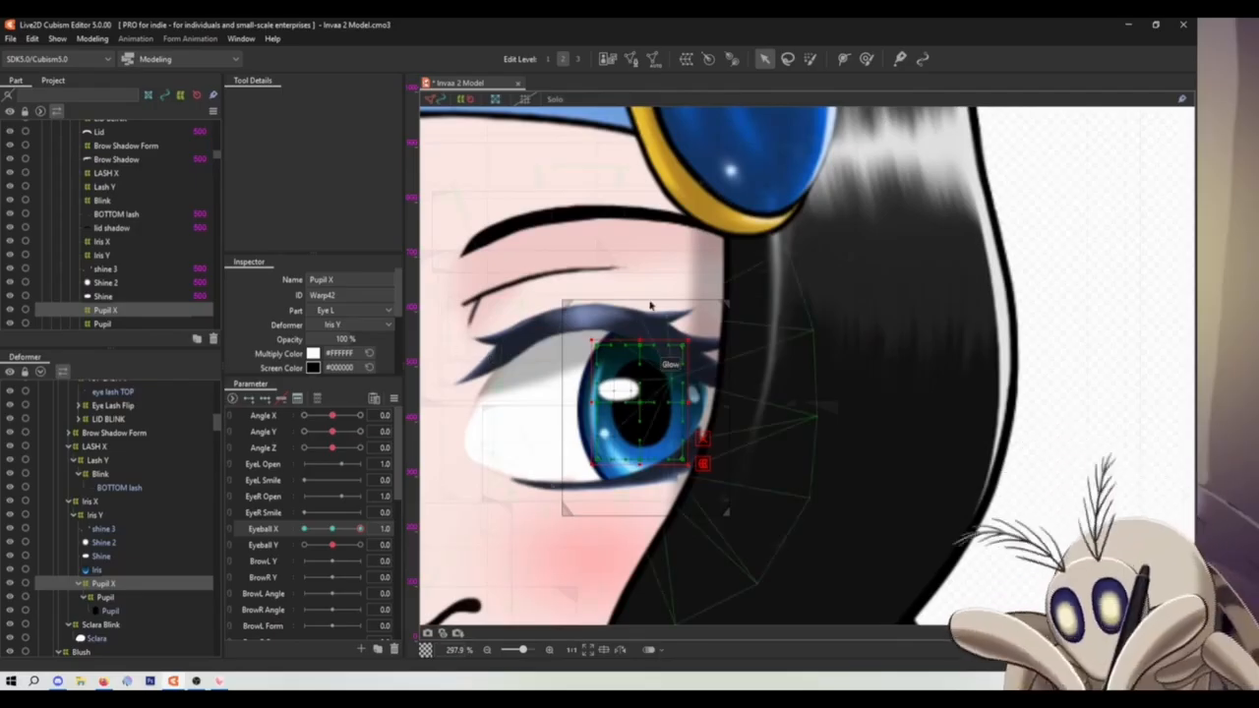
scroll(657, 303, down, 2)
drag(673, 305, 593, 340)
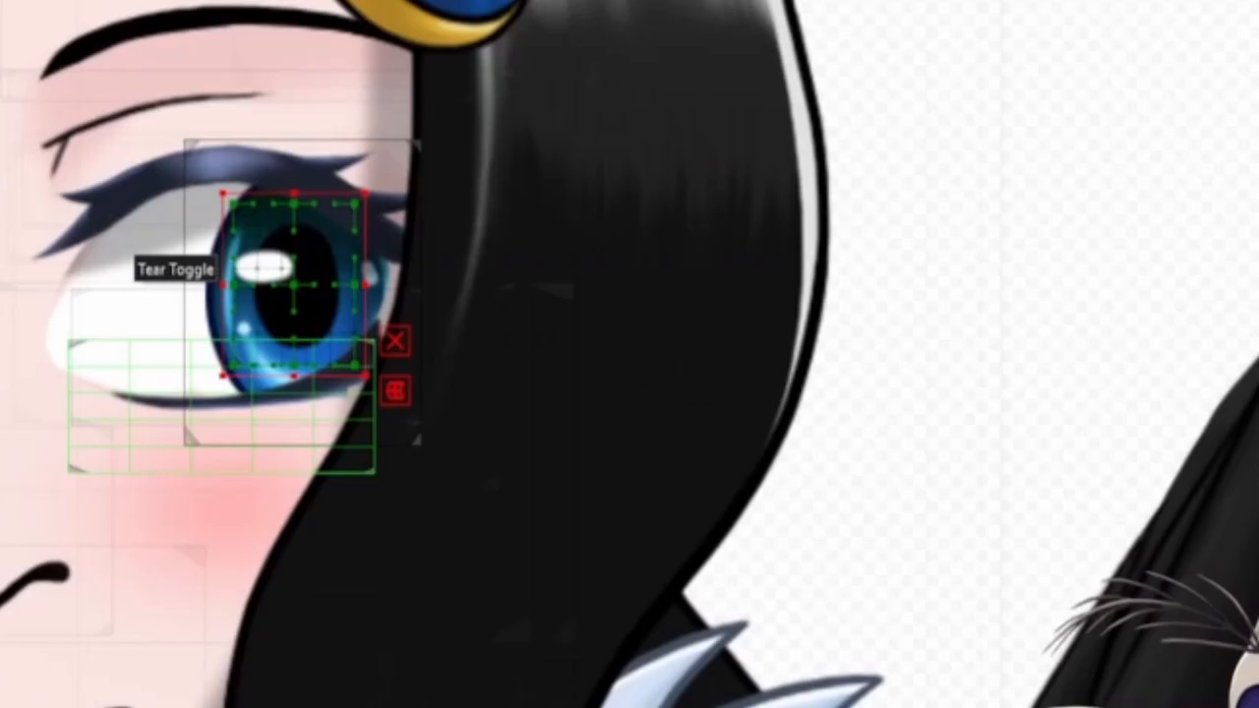
drag(295, 286, 130, 286)
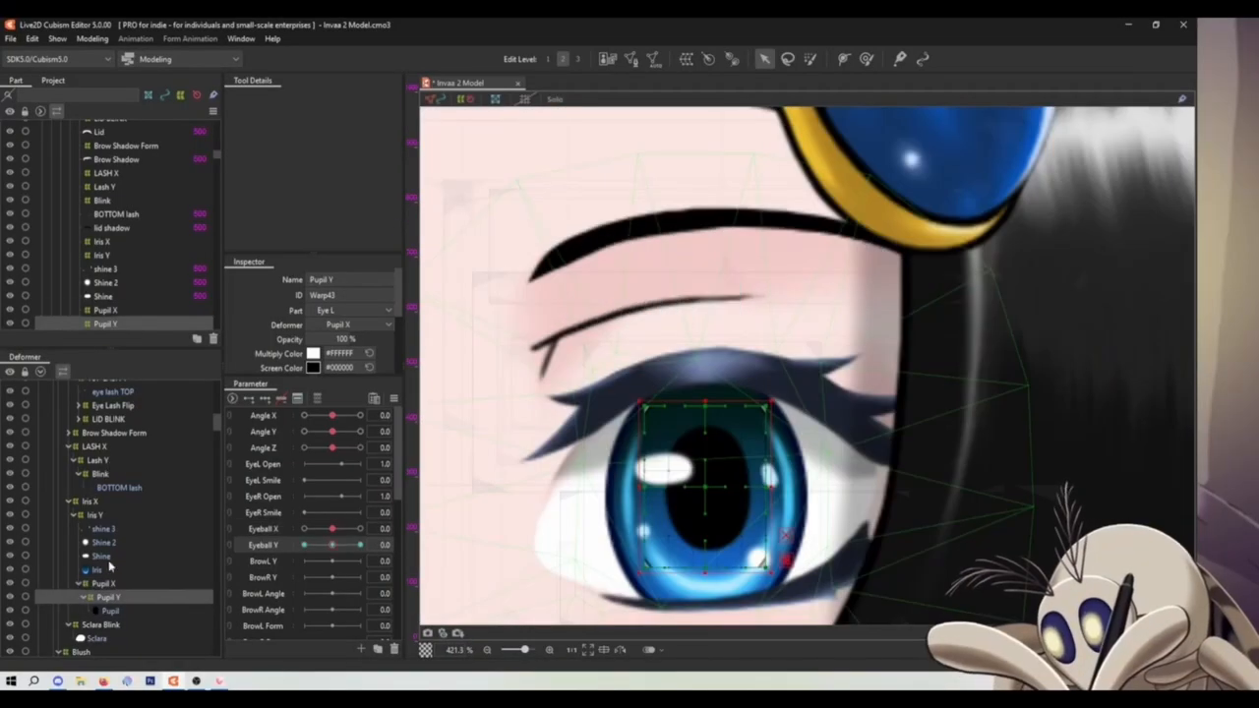
Select the left eye's highlight meshes, from Shine to shine 3
click(103, 556)
click(111, 528)
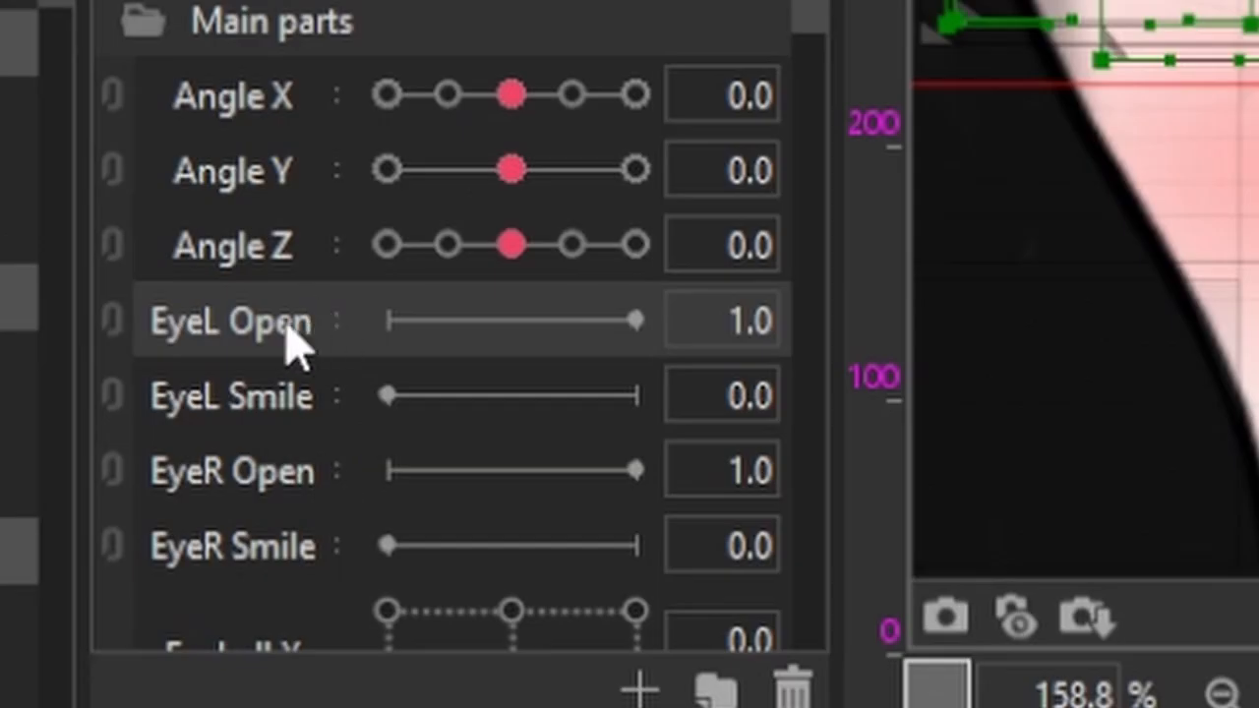
Edit the EyeL Open parameter and set its maximum to 1.5
right_click(295, 344)
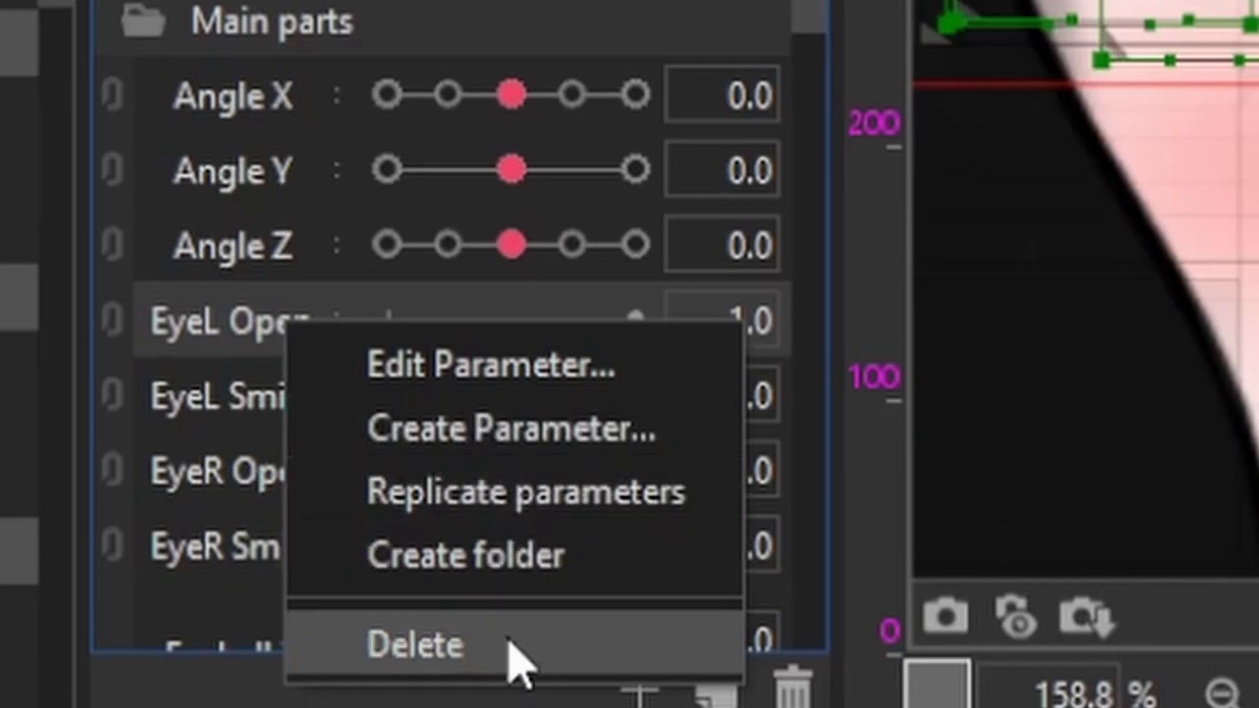
click(578, 379)
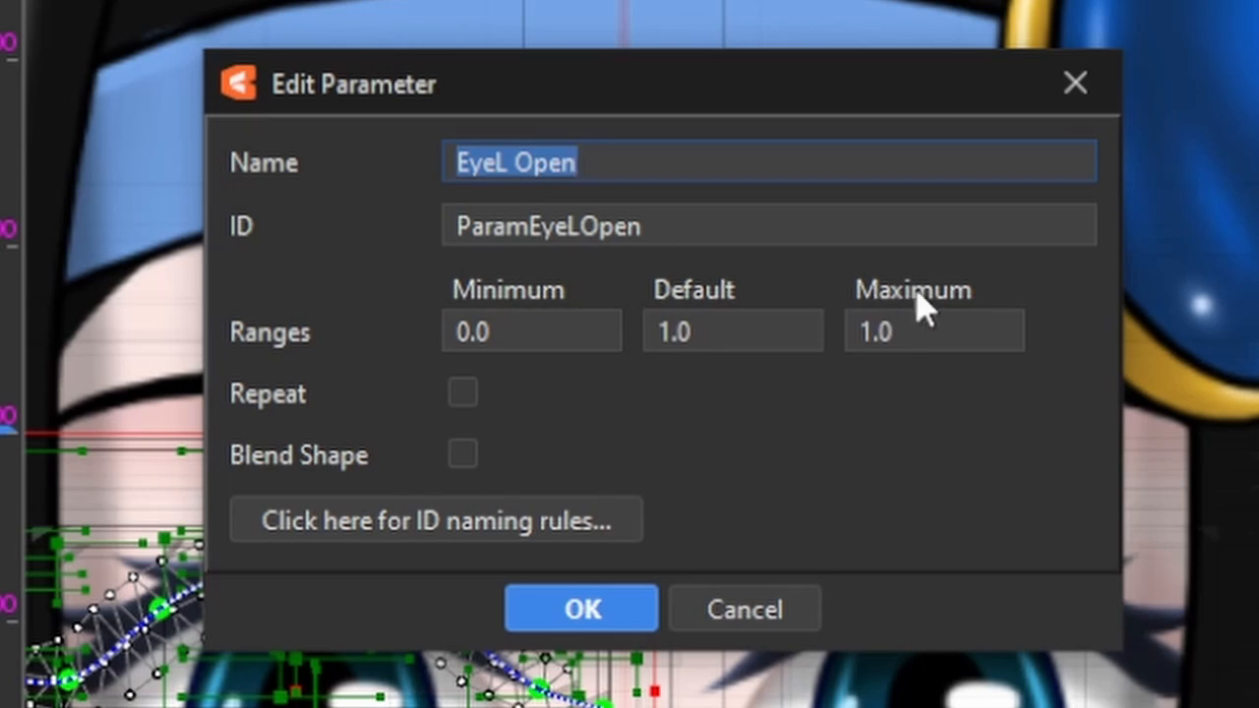
click(883, 337)
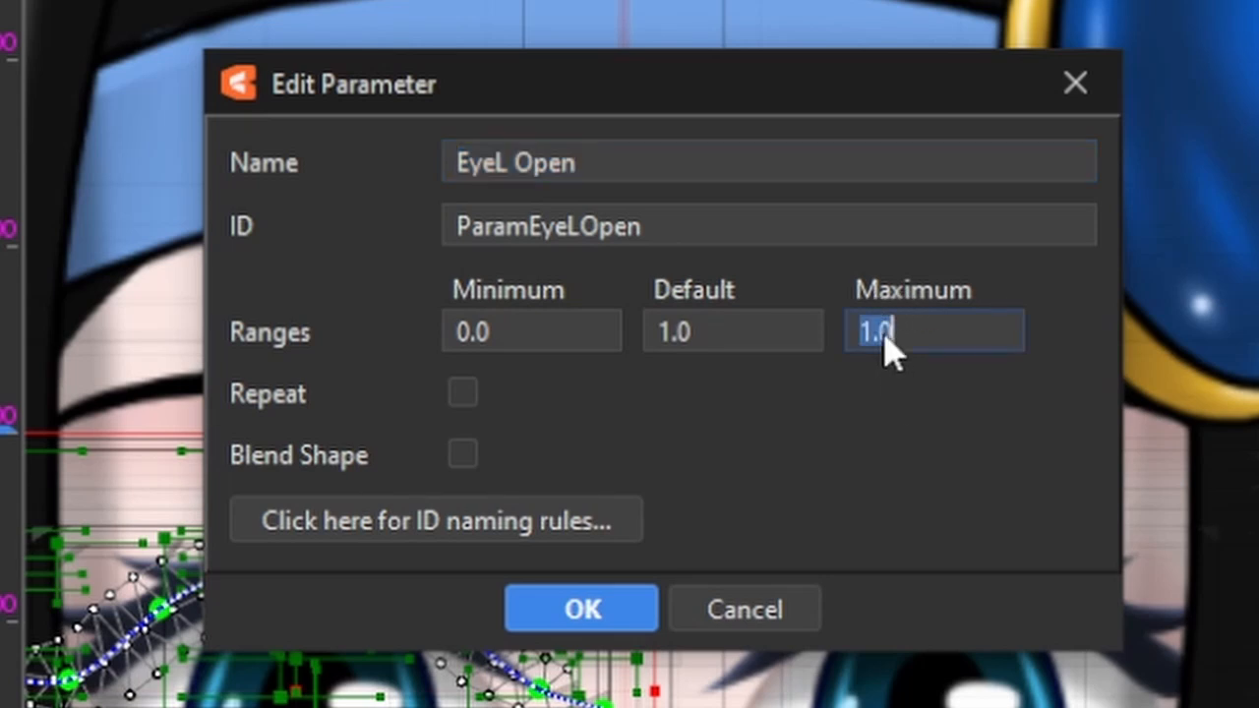
drag(878, 324, 897, 321)
text(5)
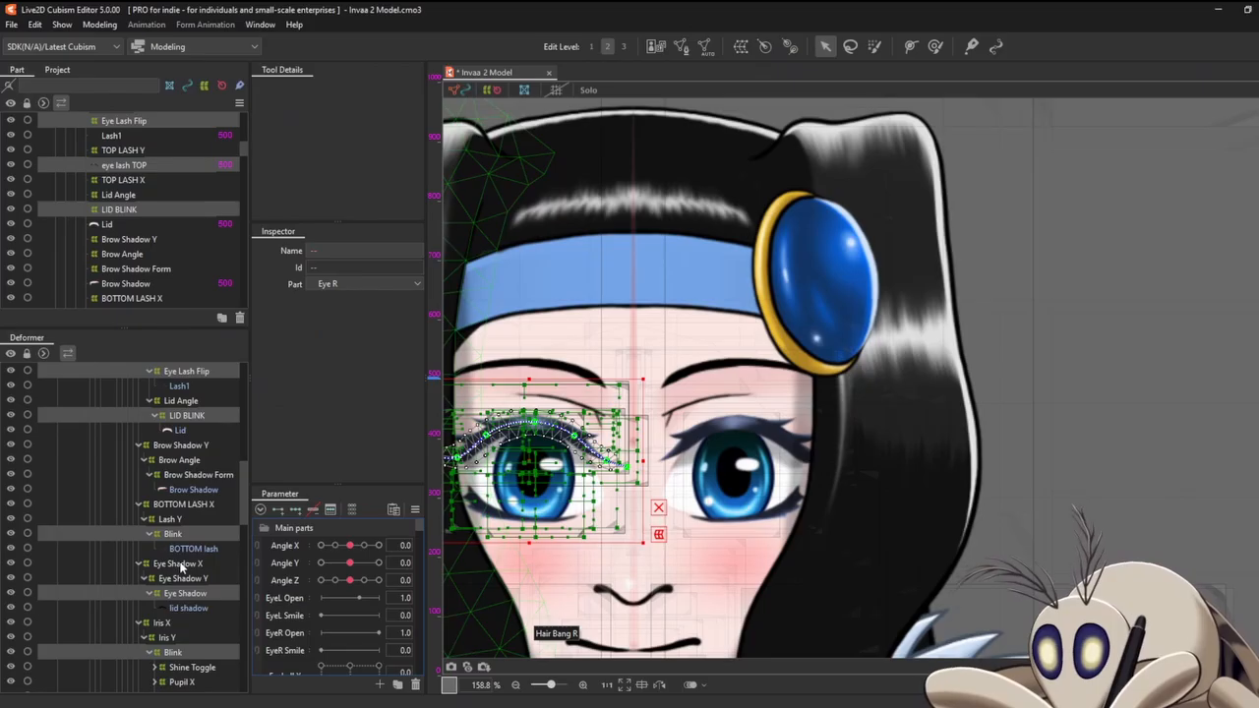
Add EyeL Open keys at 0.0, 1.0 and 1.5 to the left eye's eye lash TOP mesh
right_click(305, 631)
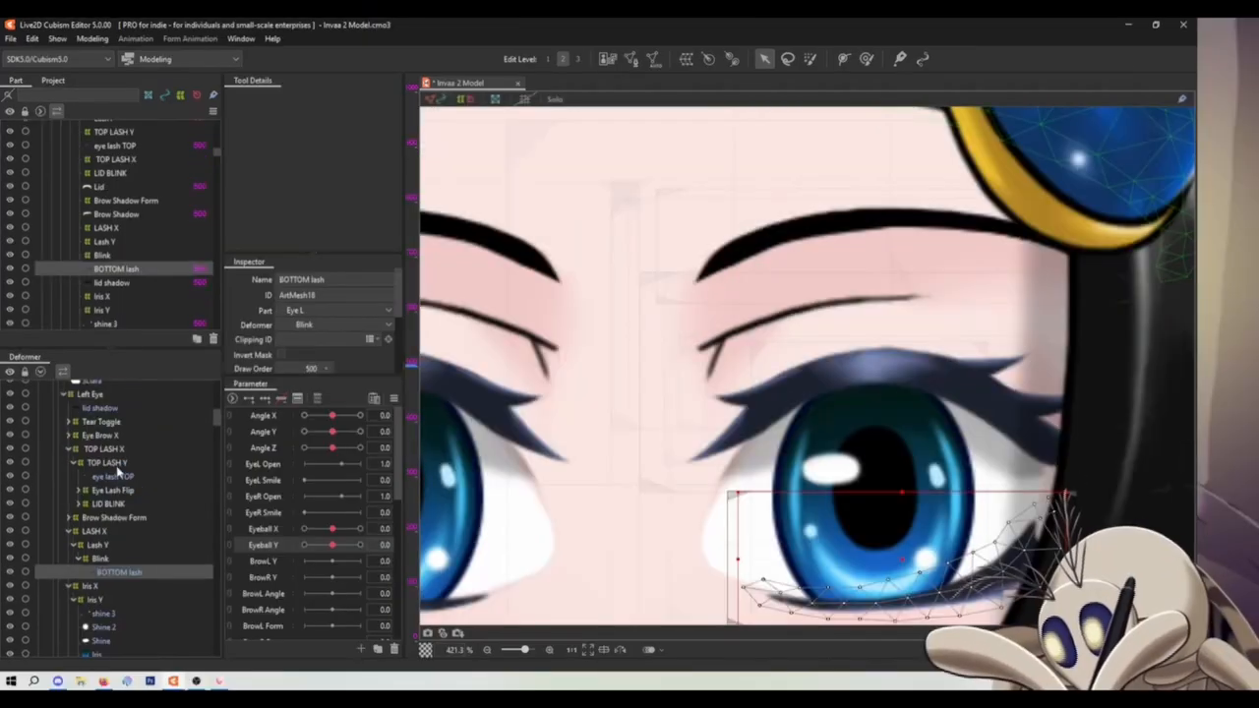
click(116, 476)
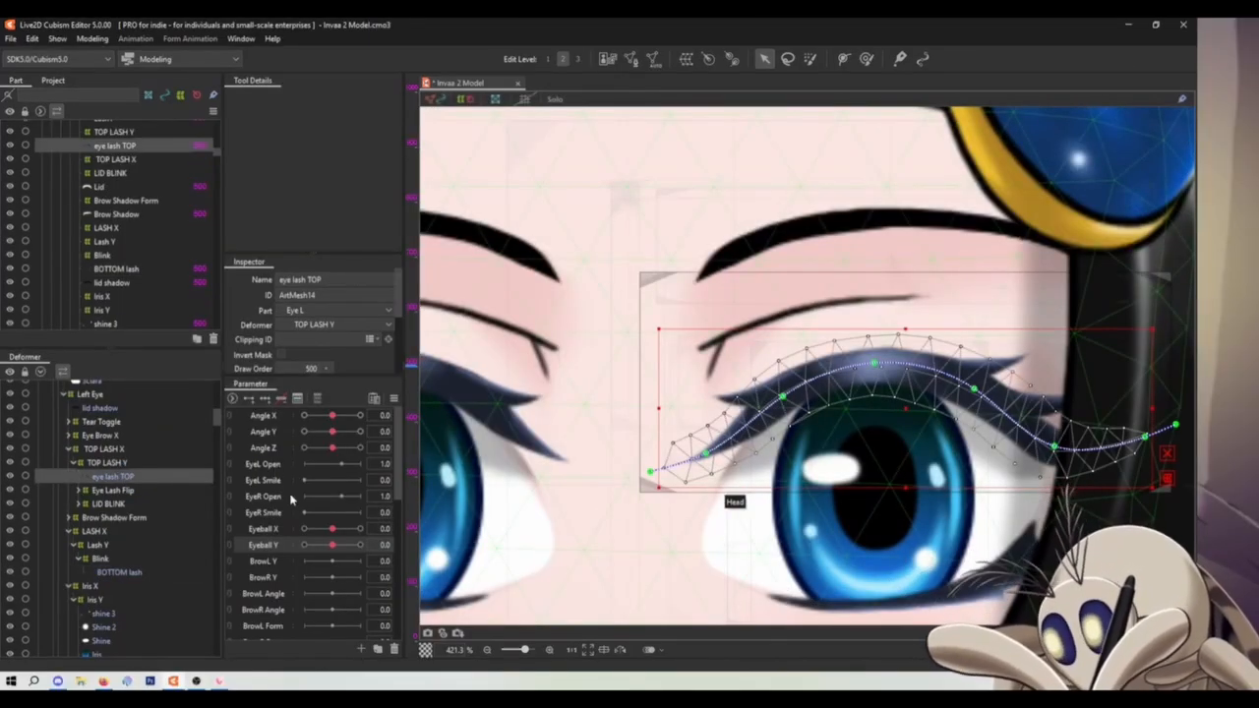
drag(341, 496, 335, 496)
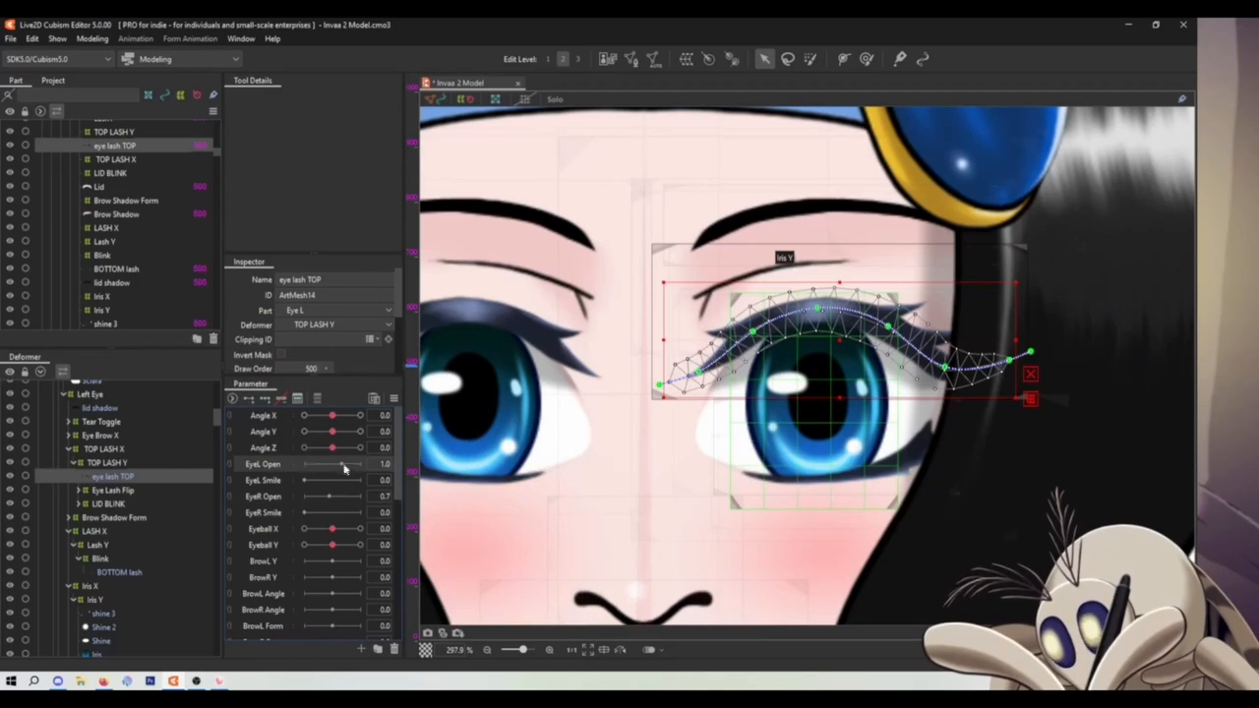
click(264, 399)
drag(341, 464, 329, 464)
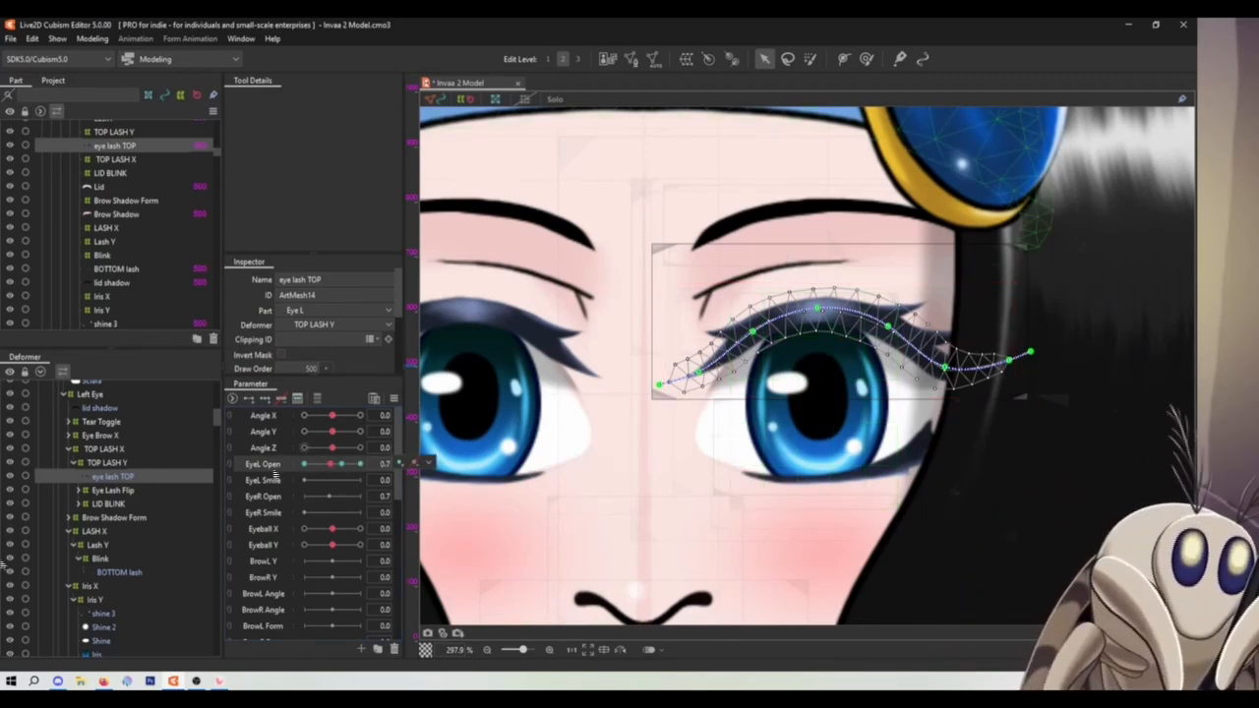
click(343, 465)
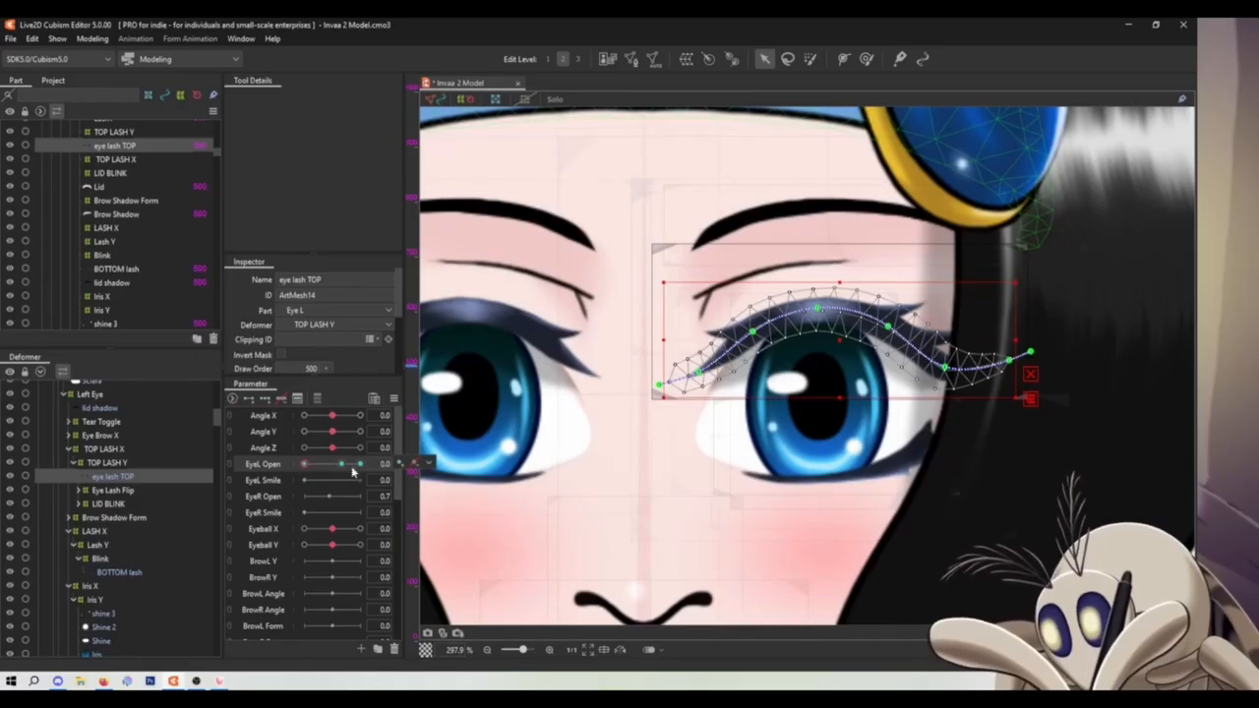
click(360, 467)
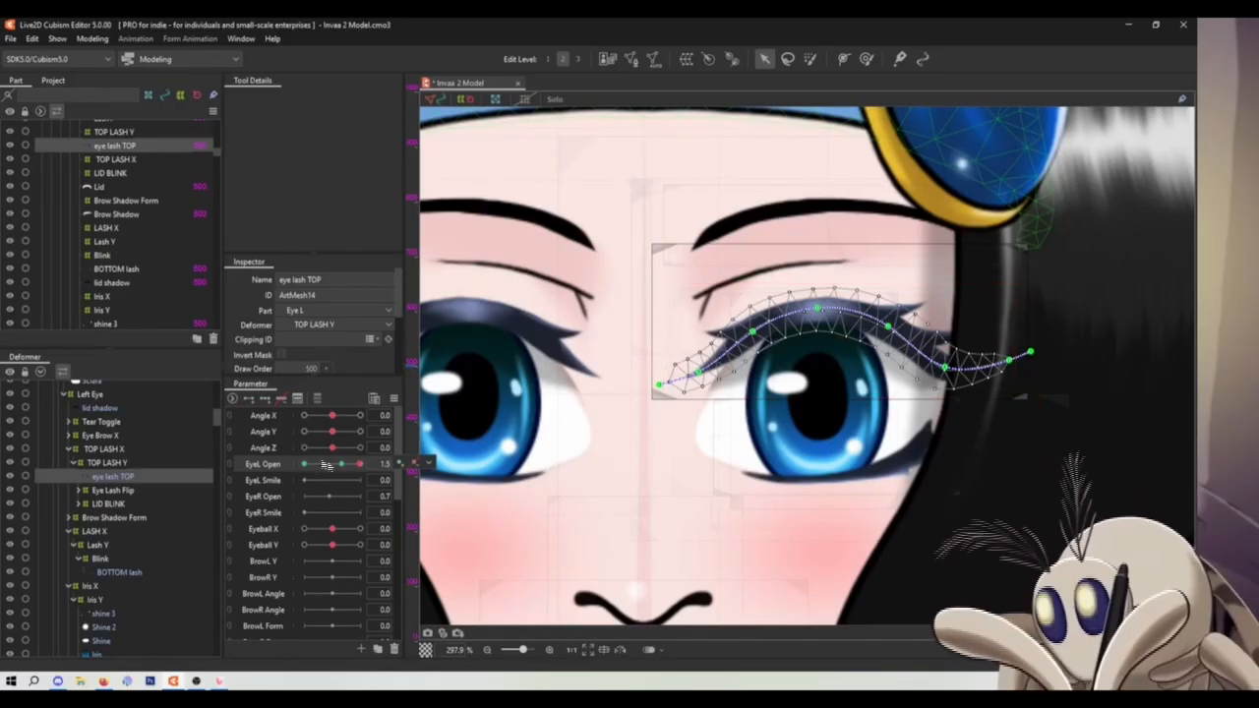
Add a fourth EyeL Open key at 0.7 to the eye lash TOP mesh and return the parameter to 0.0
drag(358, 467, 318, 468)
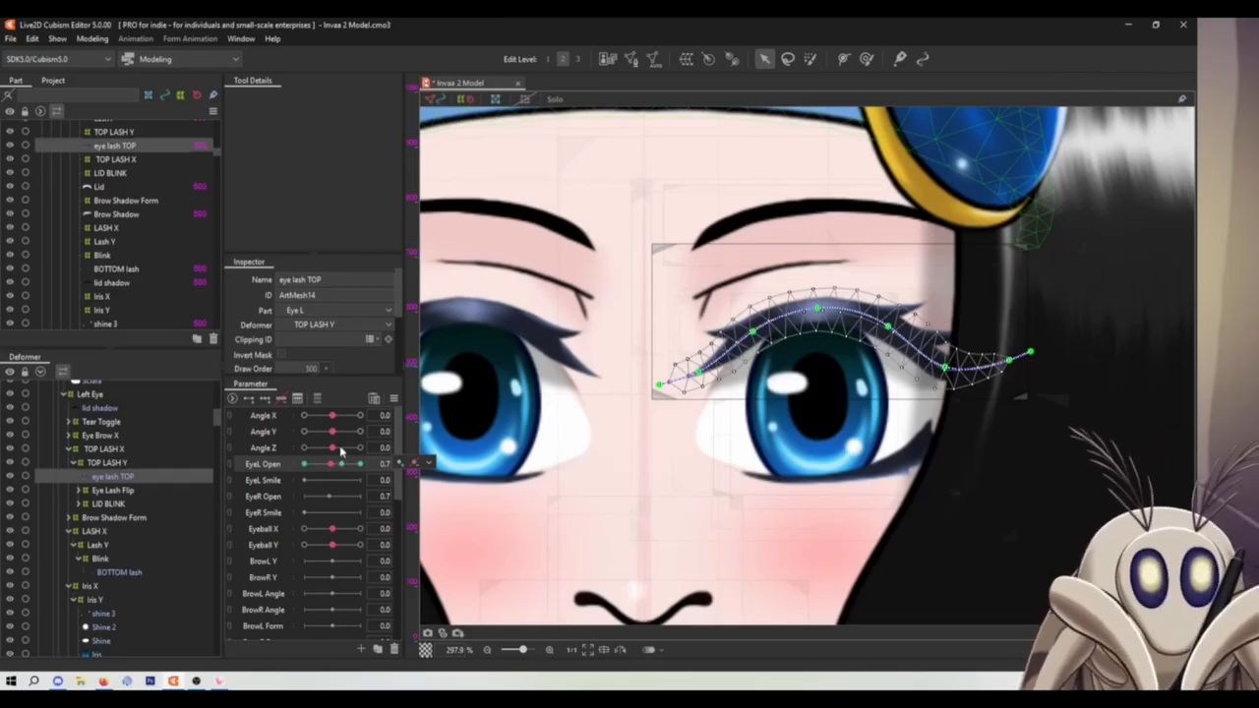
click(343, 465)
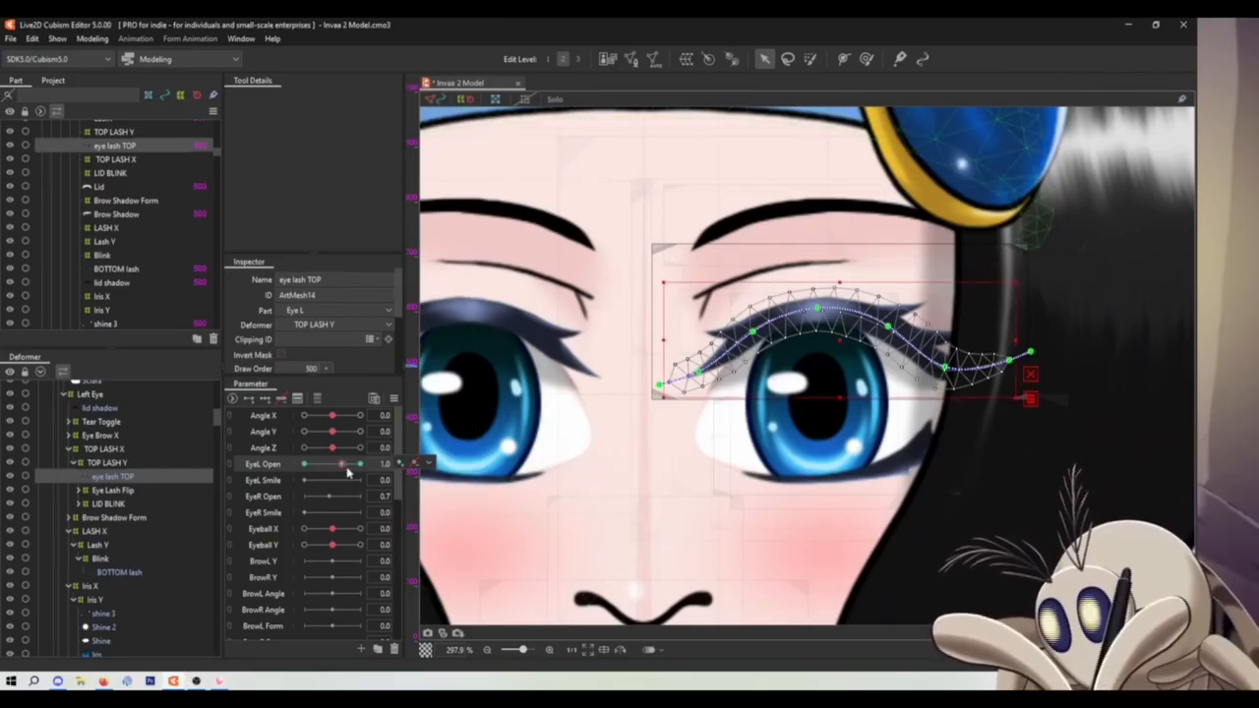
click(305, 464)
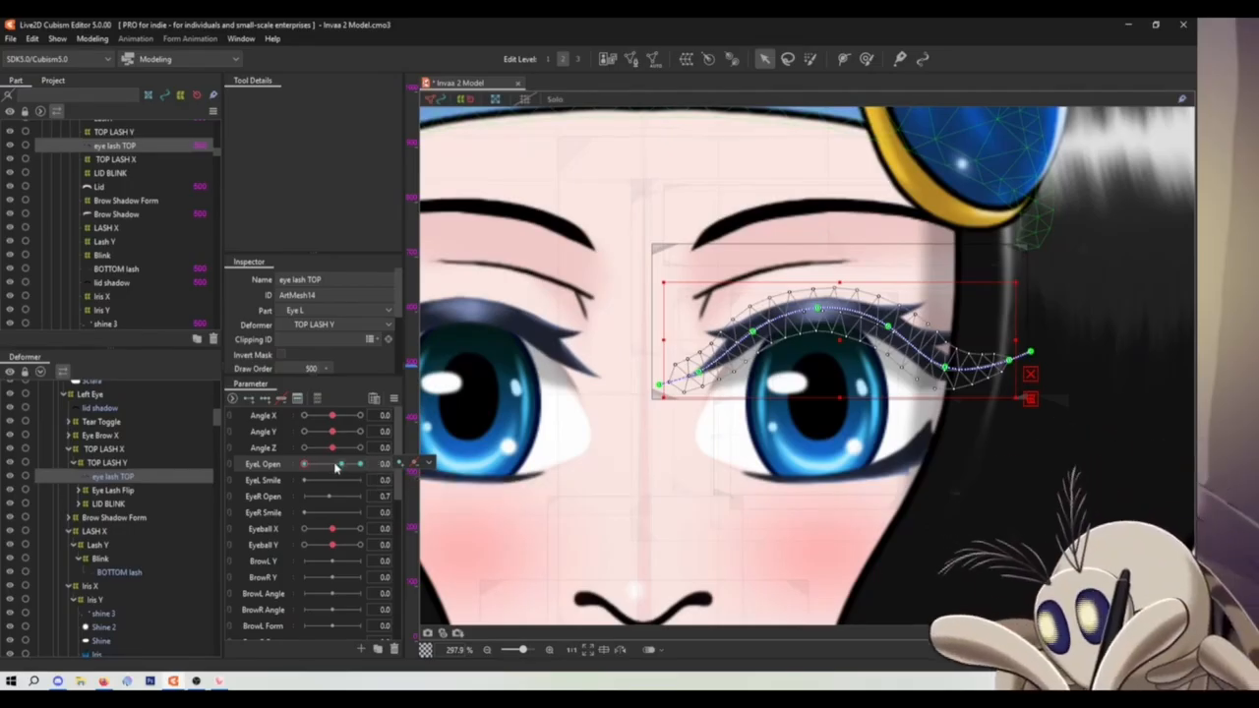
click(334, 466)
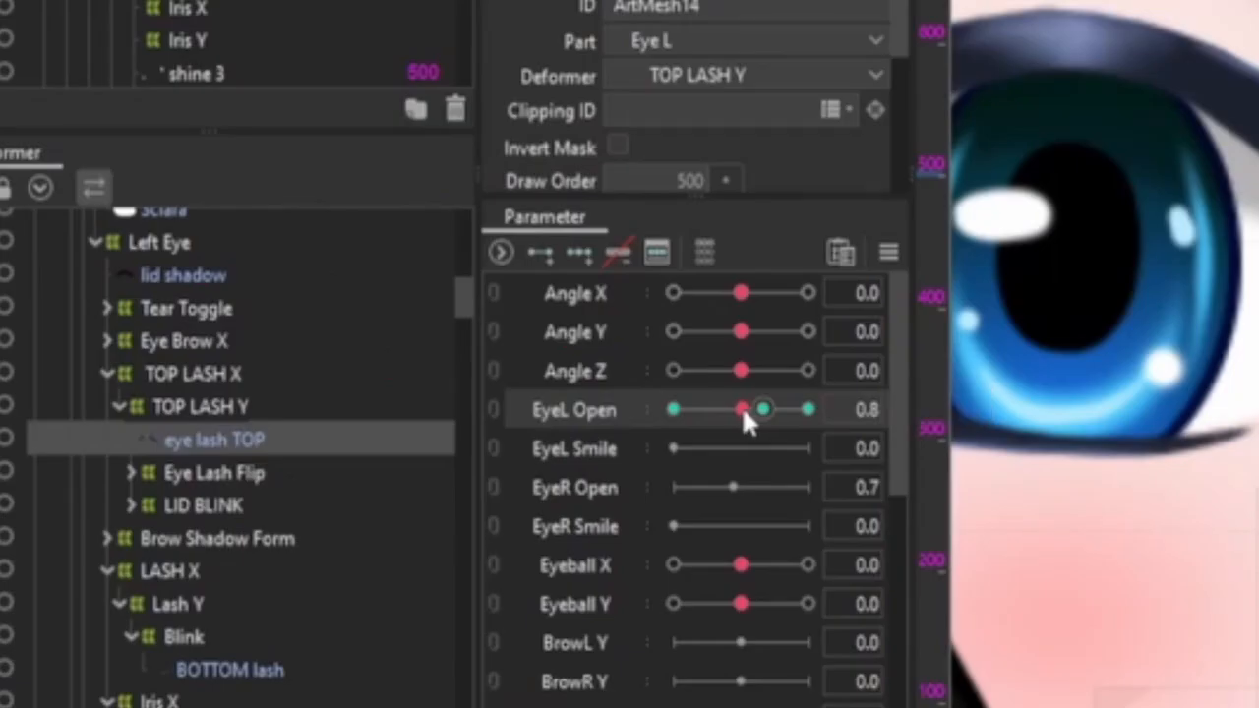
drag(334, 463, 331, 463)
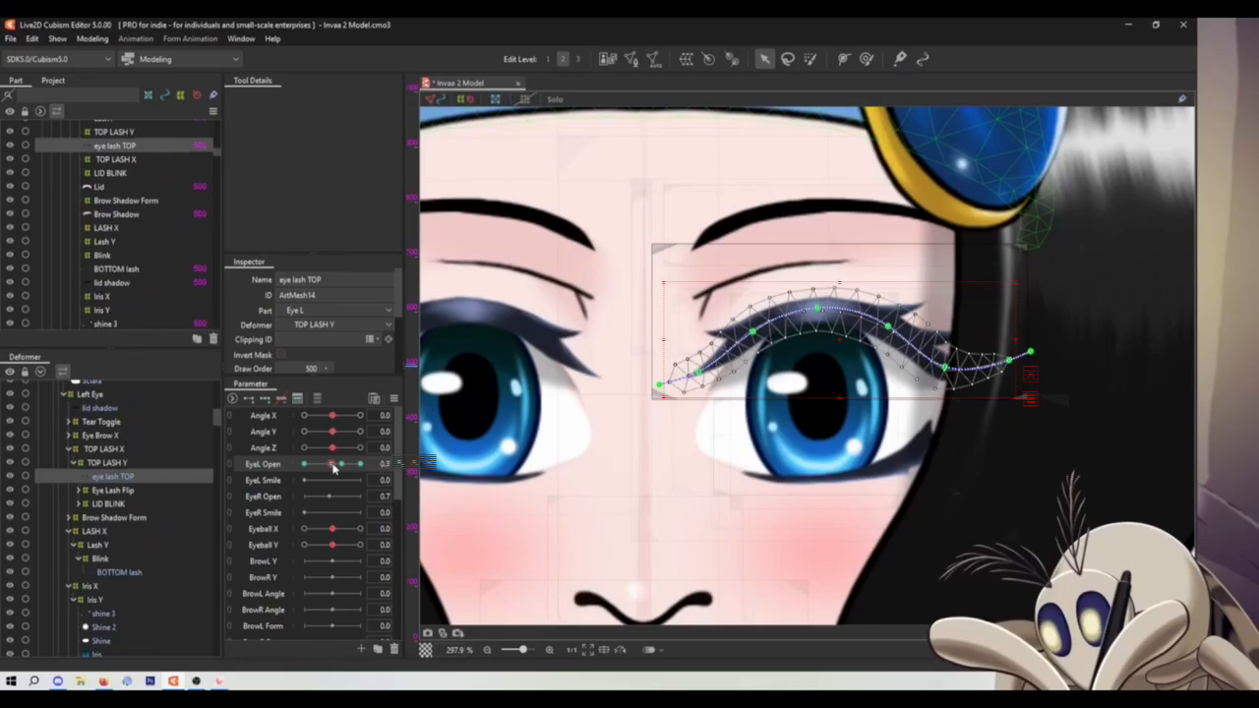
drag(332, 464, 340, 464)
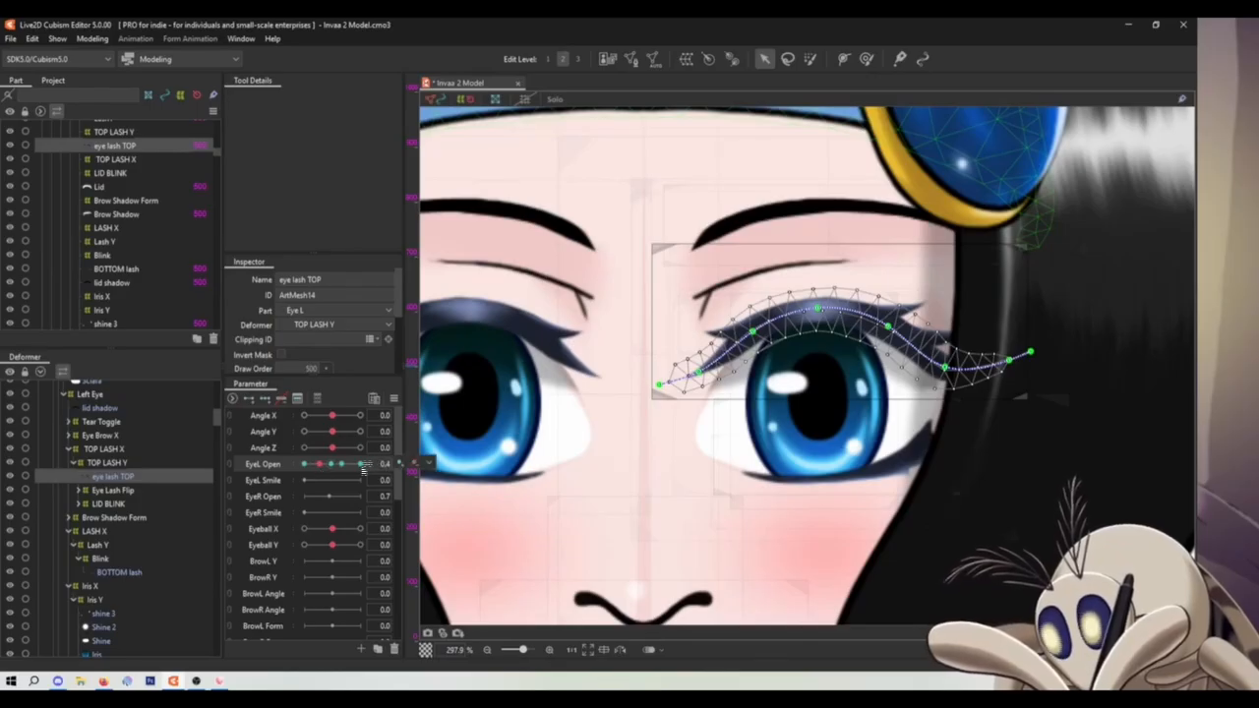
click(305, 465)
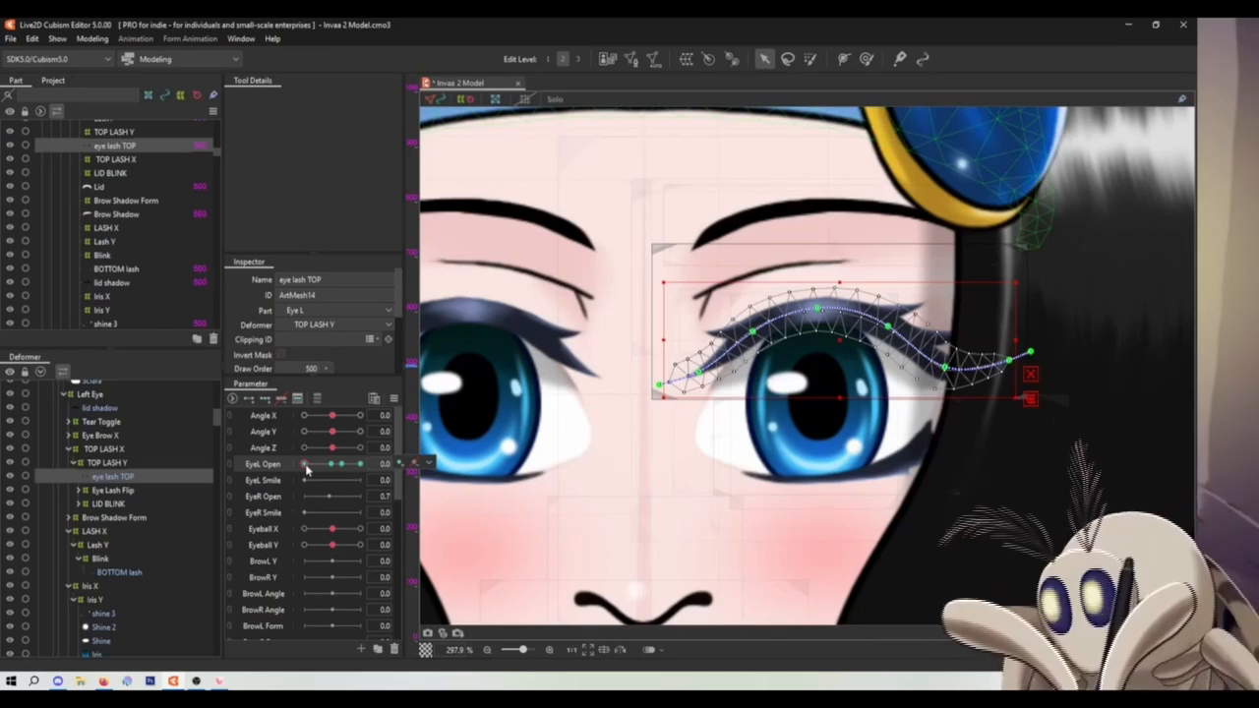
drag(314, 469, 350, 471)
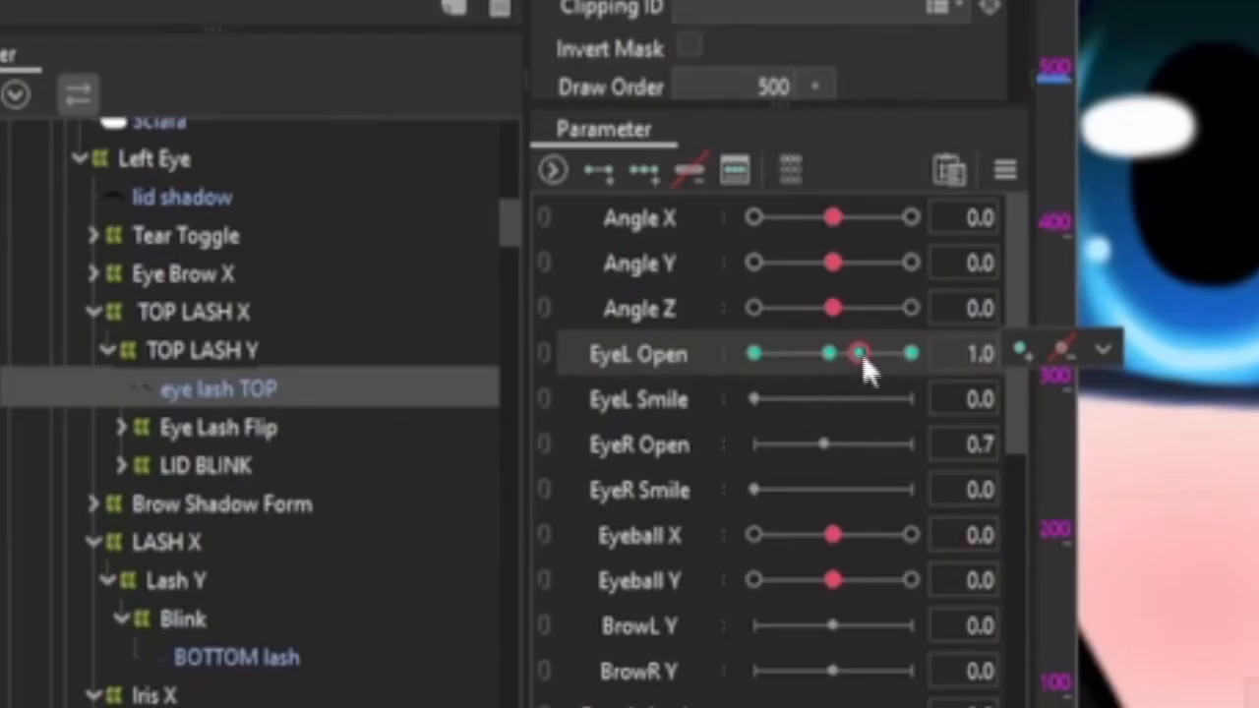
drag(862, 356, 753, 354)
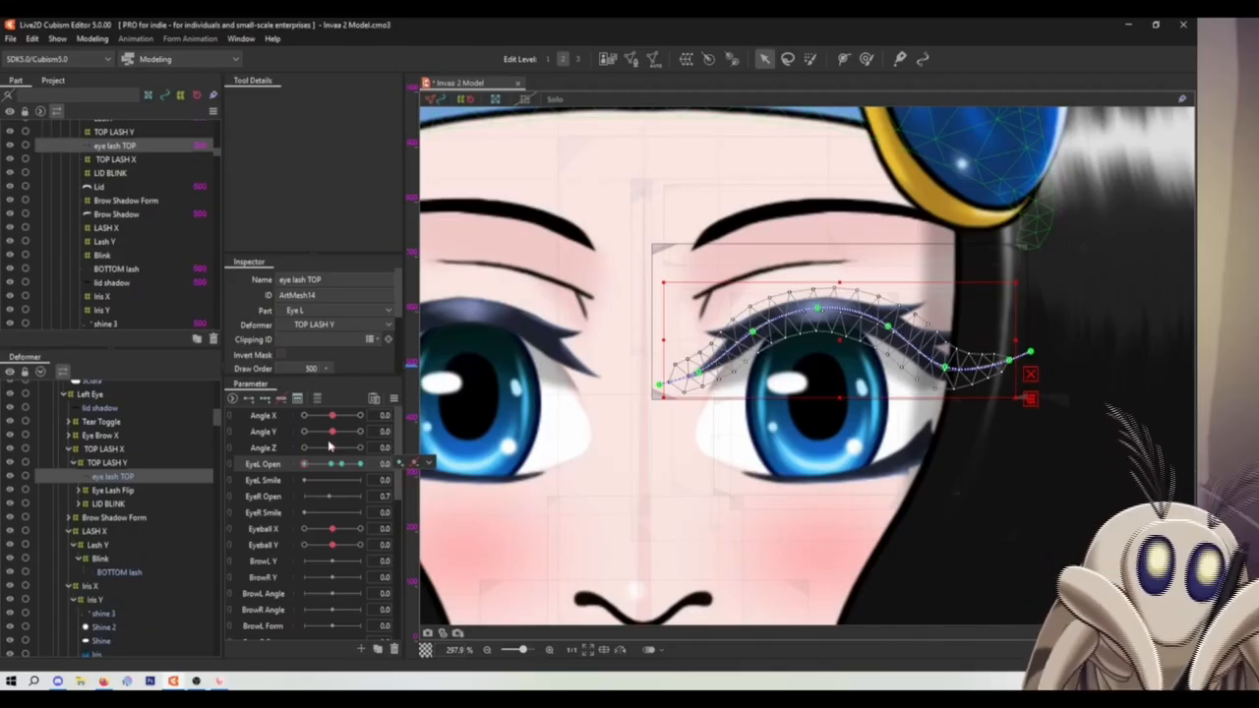
drag(339, 464, 303, 469)
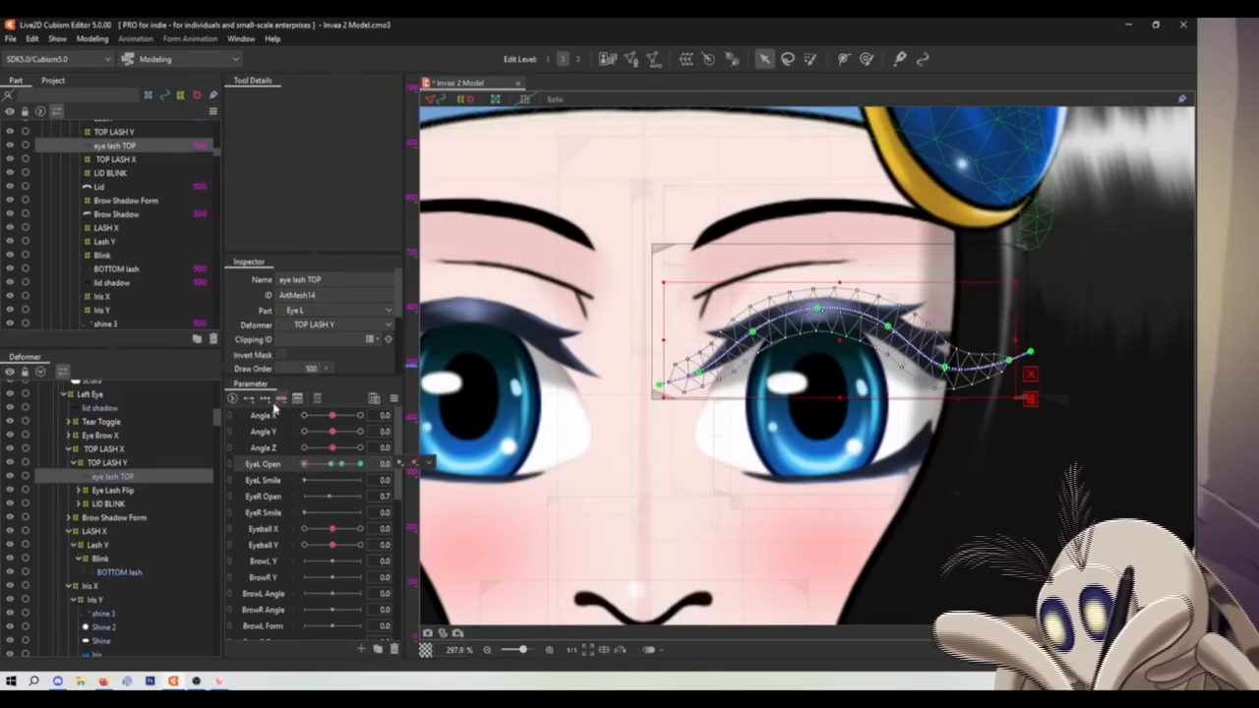
With EyeL Open at 0.0, bend the middle of the eye lash TOP deform path down into a closed-eye curve
click(112, 490)
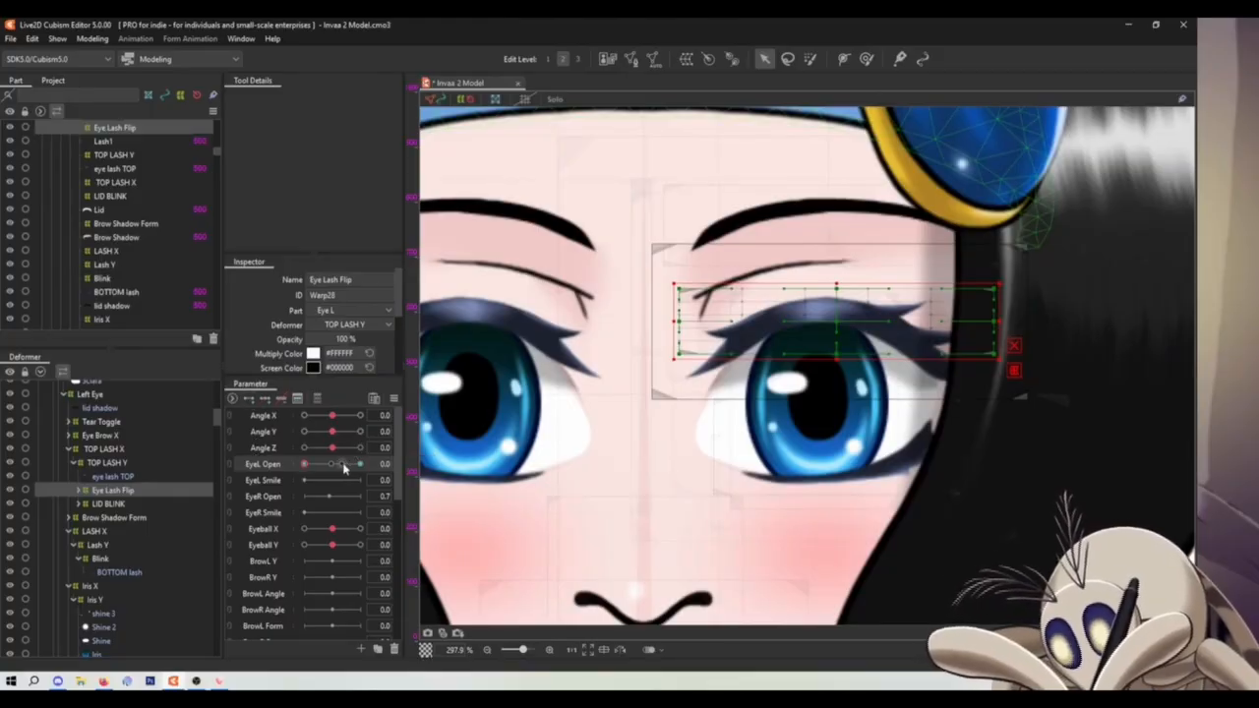
click(113, 476)
drag(836, 319, 821, 471)
drag(899, 382, 899, 456)
drag(747, 395, 747, 462)
drag(692, 427, 691, 440)
Smooth the closed eye lash TOP curve and pull its outer tip up and inward
drag(947, 415, 948, 419)
drag(899, 457, 902, 455)
drag(820, 471, 819, 474)
drag(1016, 420, 995, 375)
drag(654, 448, 656, 444)
drag(995, 376, 999, 390)
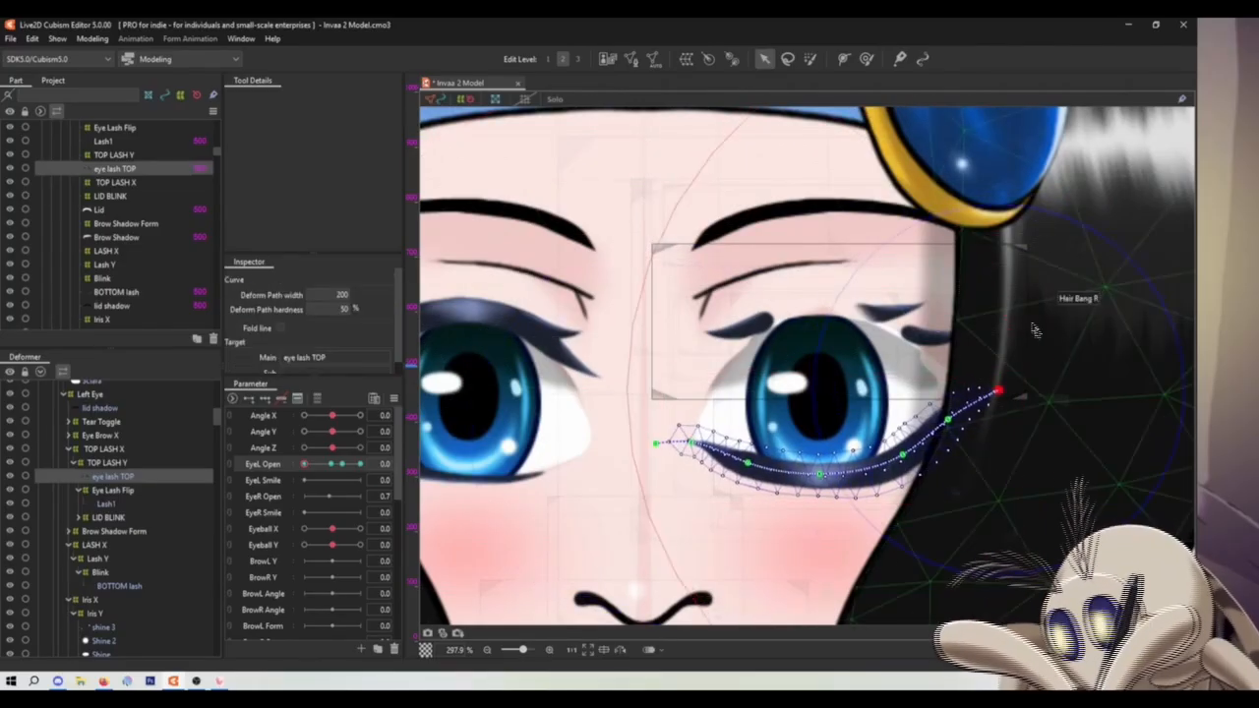
With EyeL Open at 0.0, move the Eye Lash Flip deformer down onto the closed upper lash and preview the blink
click(109, 575)
click(115, 531)
click(117, 518)
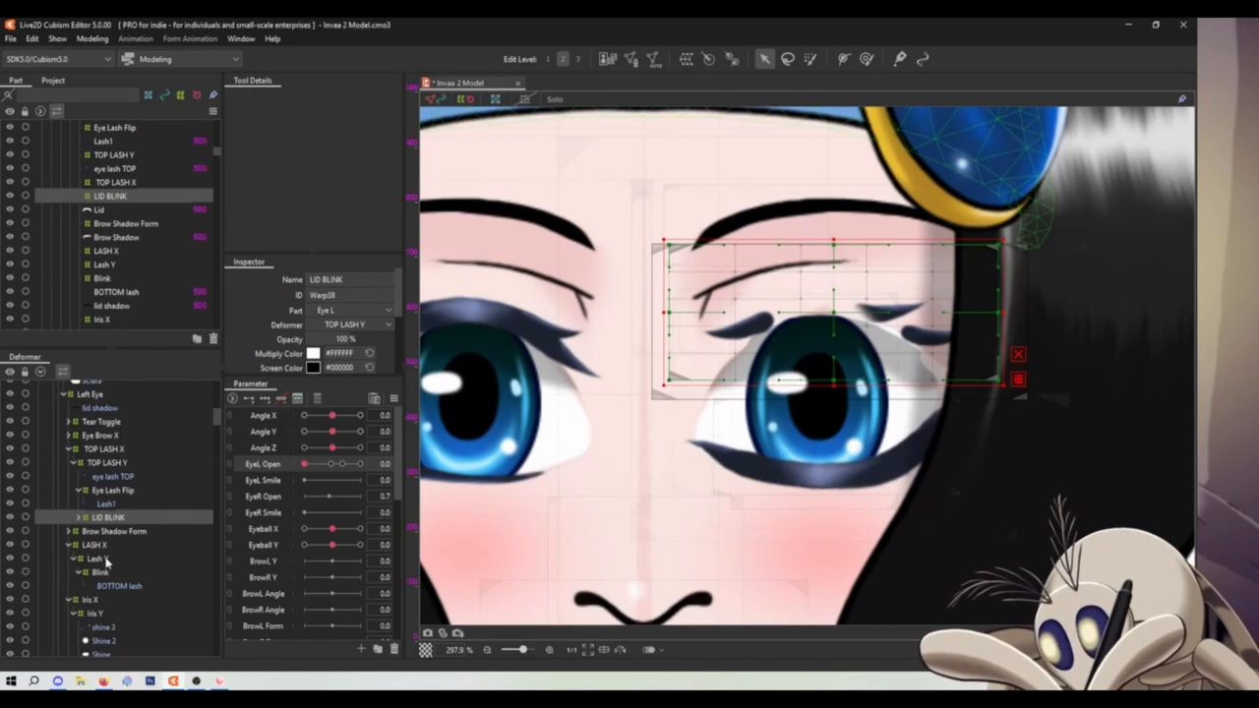
click(99, 559)
click(107, 545)
click(112, 490)
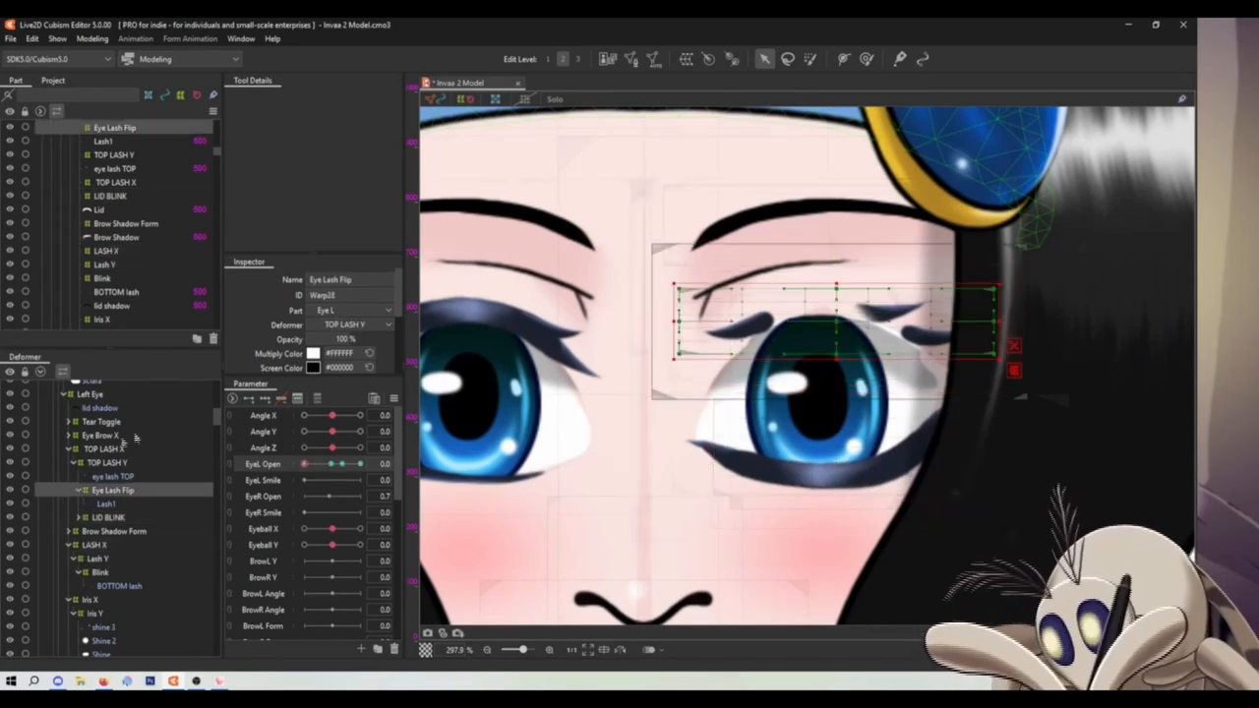
drag(834, 331, 835, 481)
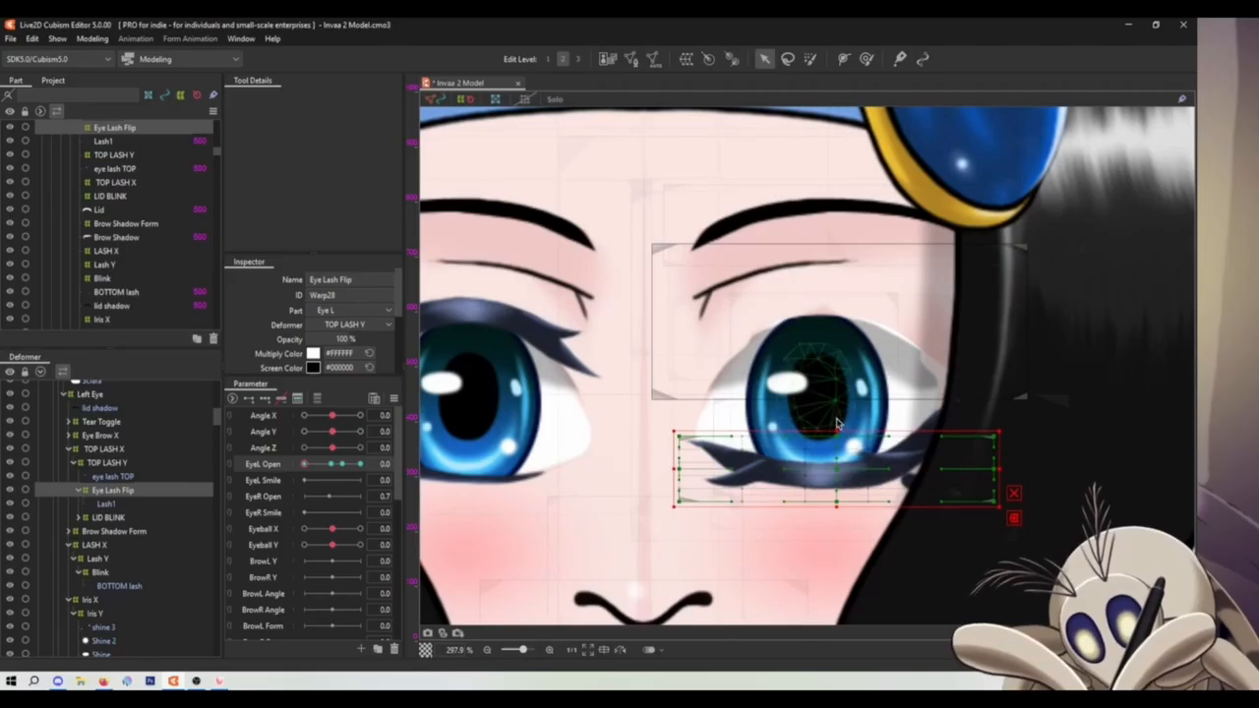
mouse_move(837, 425)
mouse_down()
mouse_move(836, 488)
mouse_move(834, 443)
mouse_up()
drag(324, 471, 349, 468)
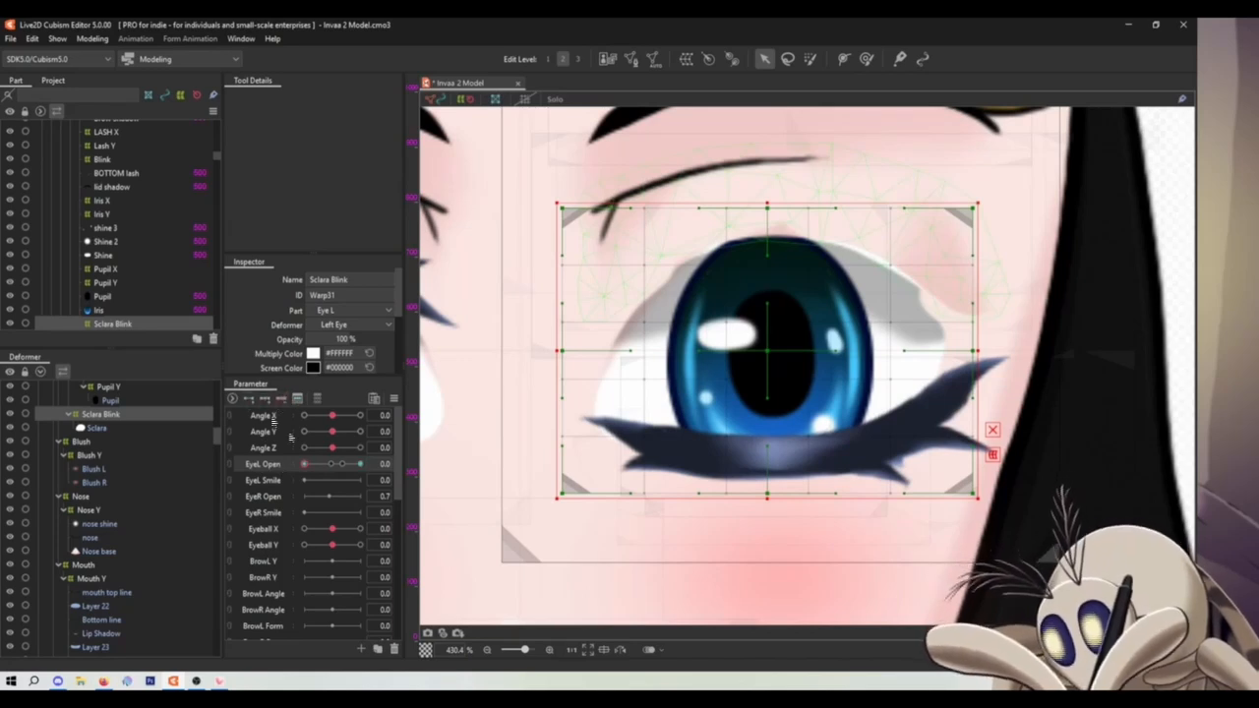
Add EyeL Open keys at 1.0 and 0.7 to the Sclara Blink deformer
click(343, 465)
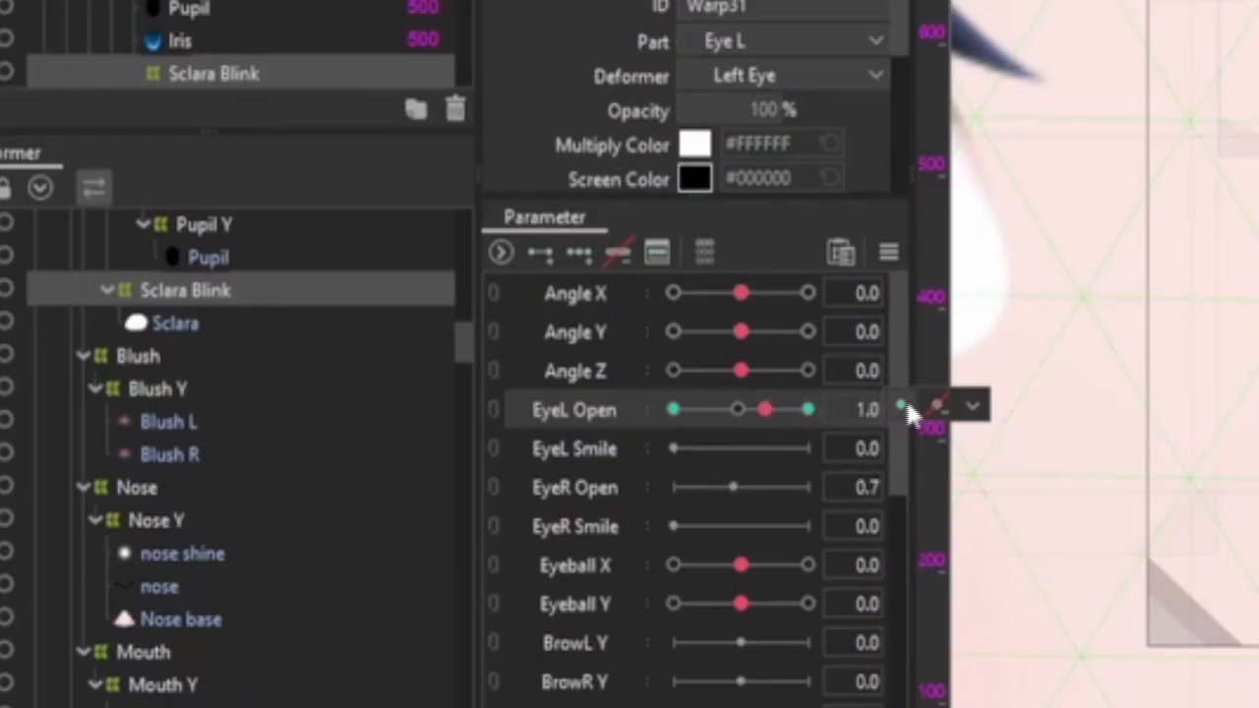
click(400, 464)
click(740, 410)
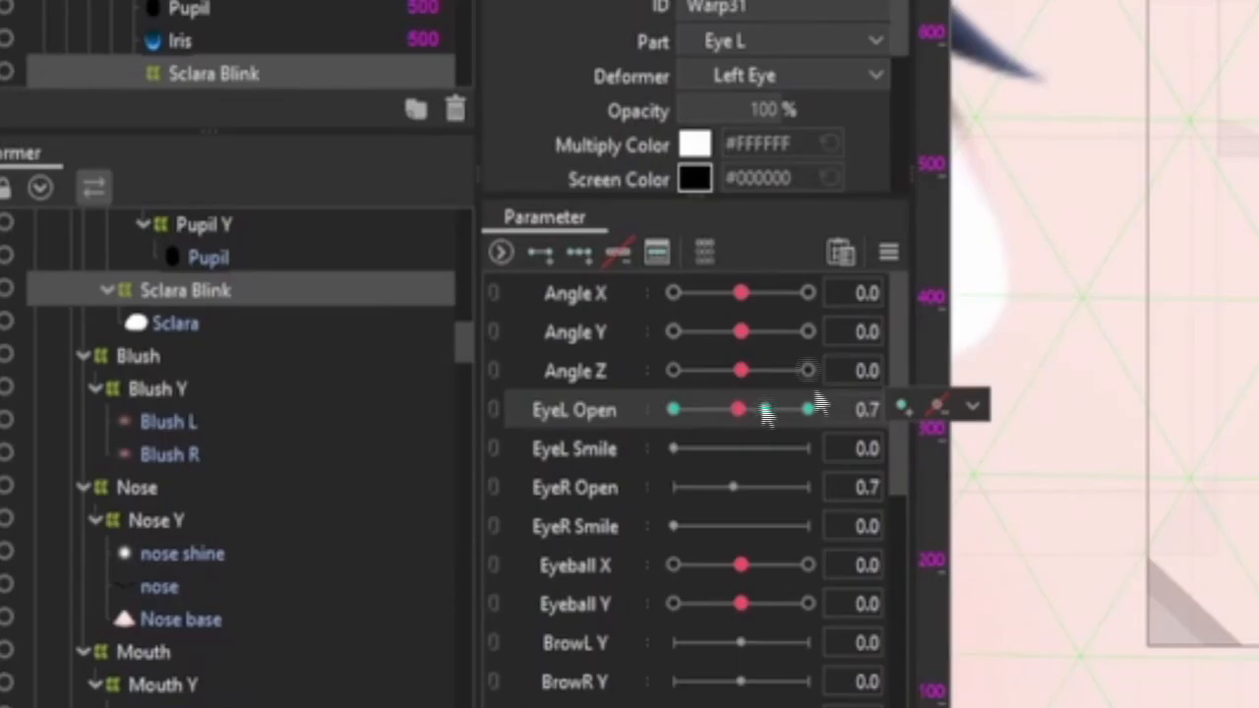
click(900, 409)
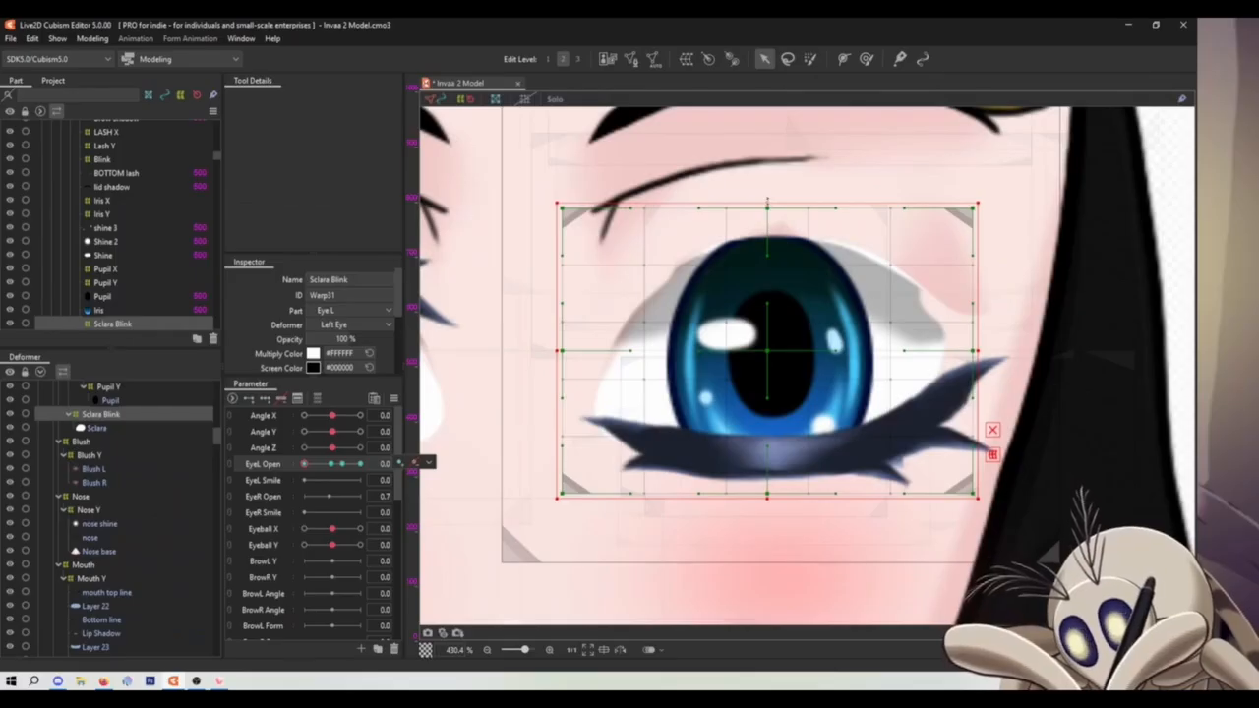
With EyeL Open at 0.0, flatten Sclara Blink behind the closed lash and lift its inner corner along the lash curve
drag(767, 203, 773, 449)
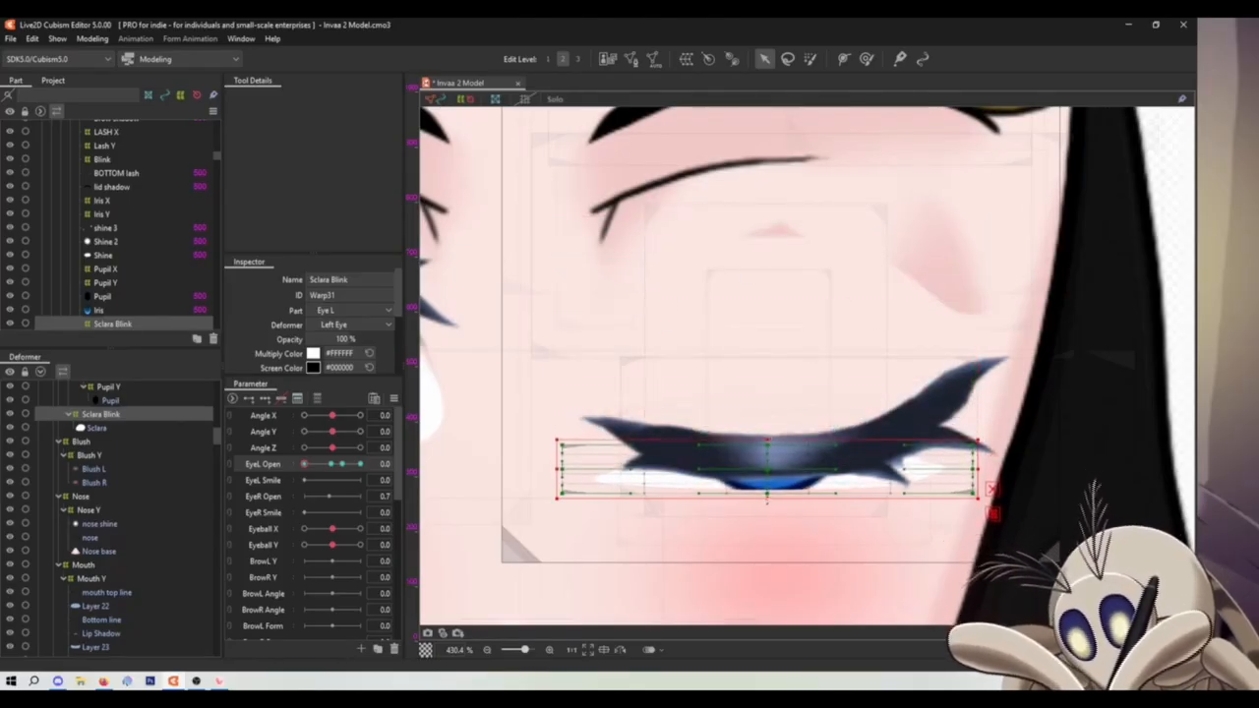
drag(767, 500, 767, 478)
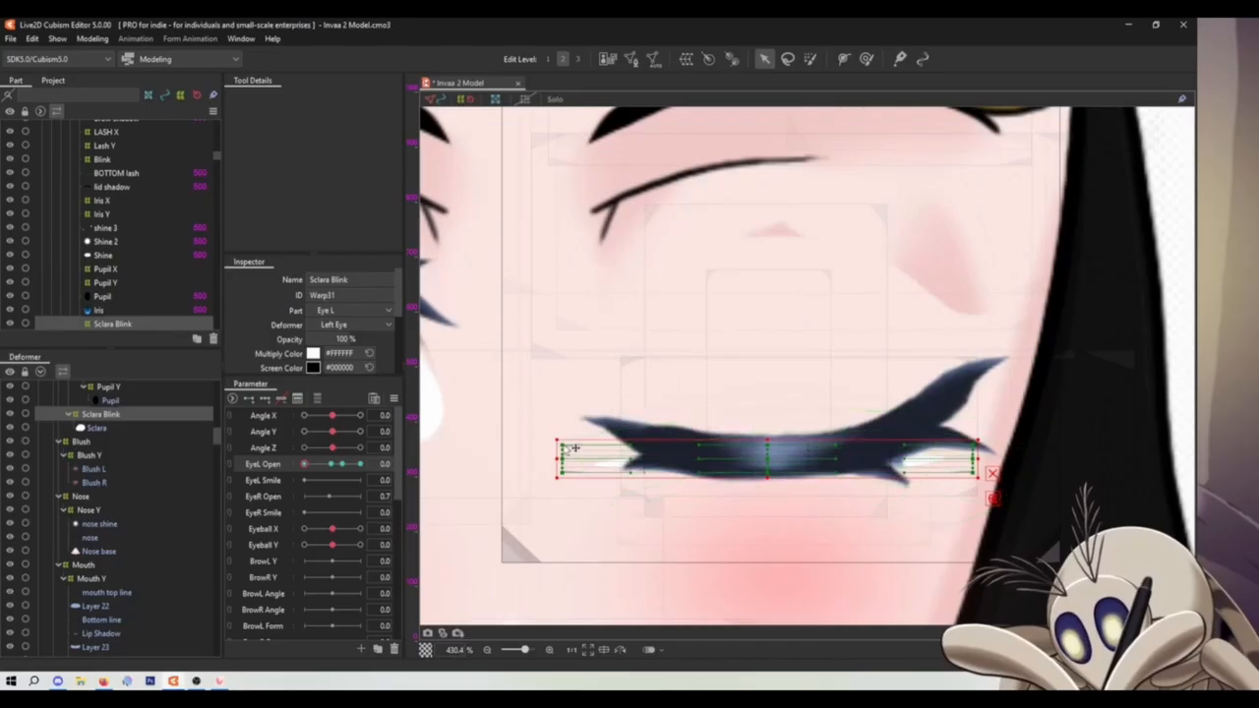
drag(571, 410, 571, 411)
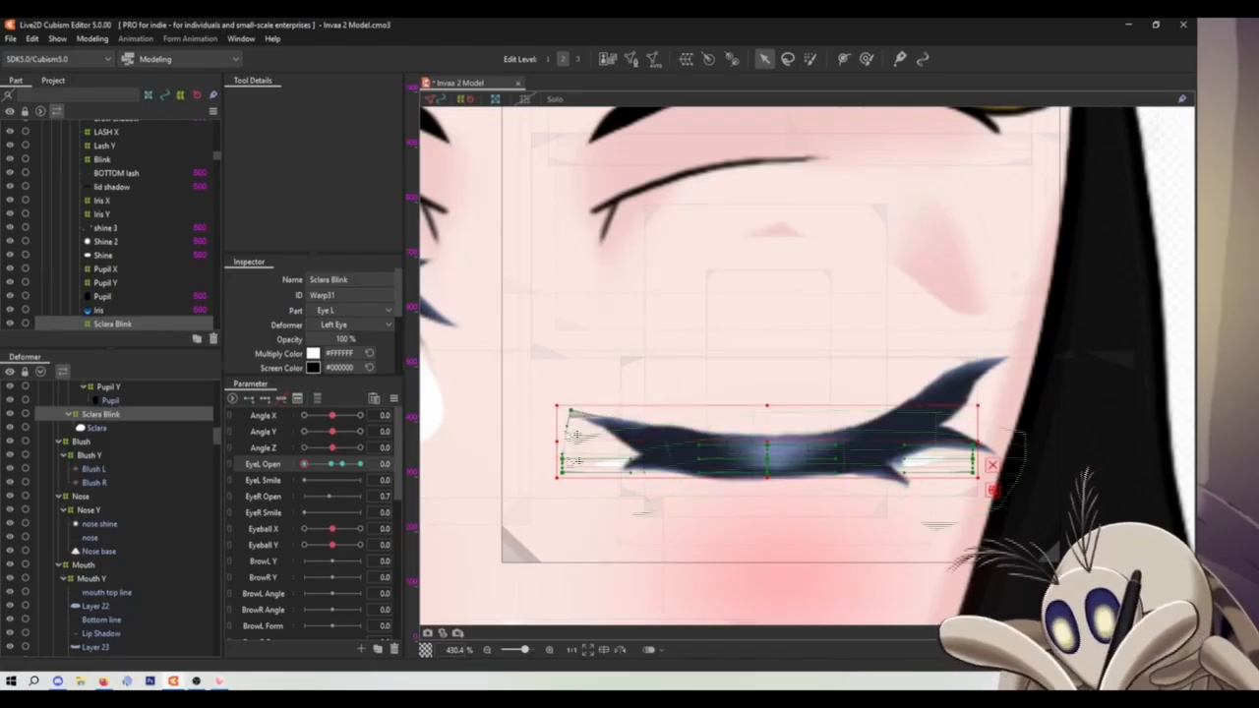
drag(564, 460, 569, 424)
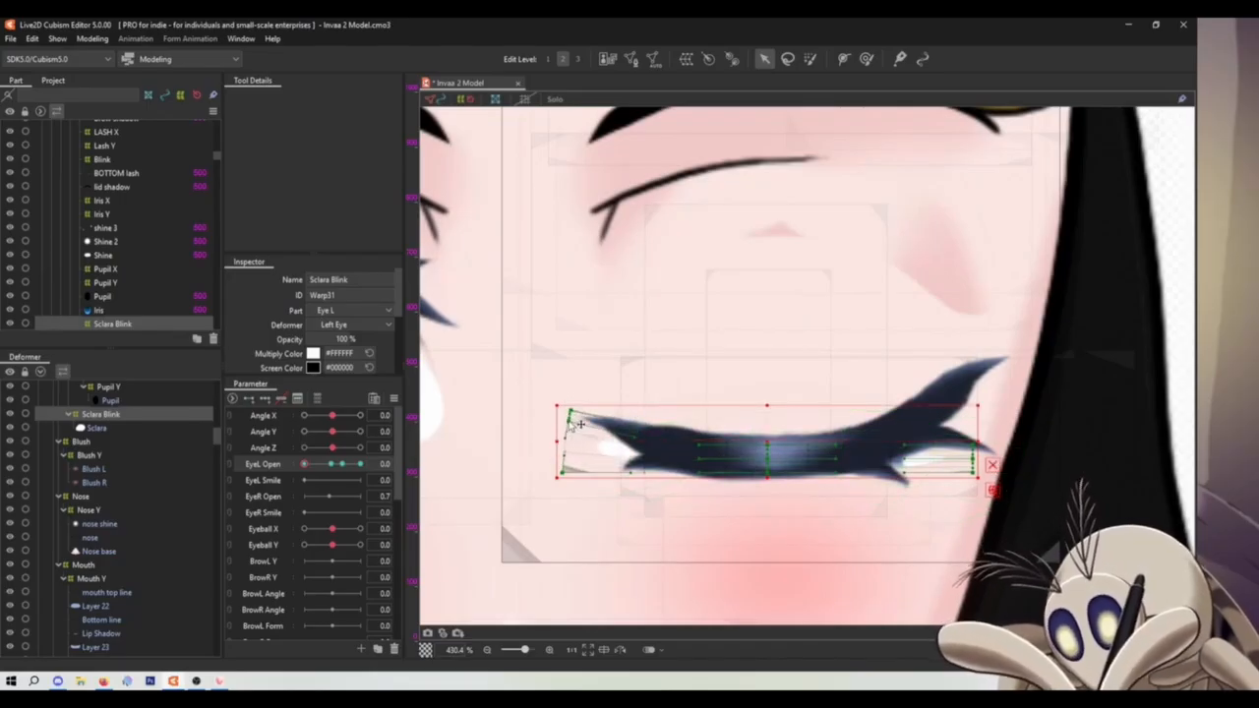
drag(562, 473, 582, 383)
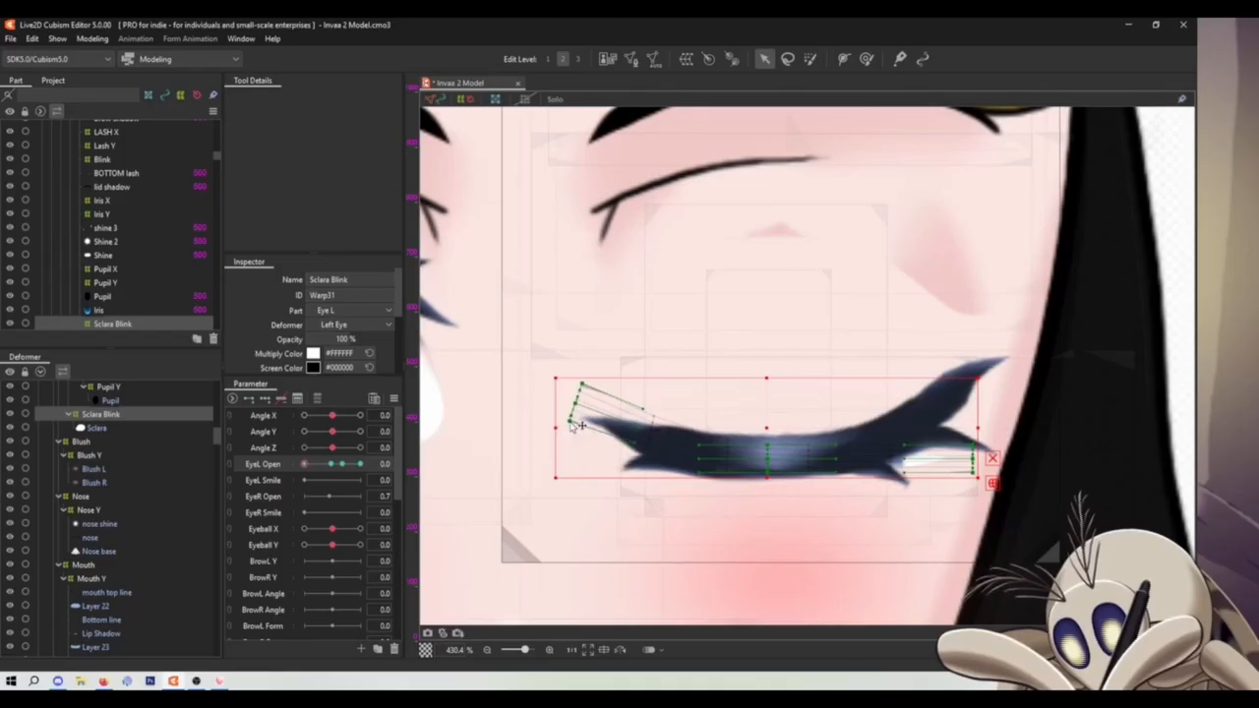
drag(570, 424, 586, 400)
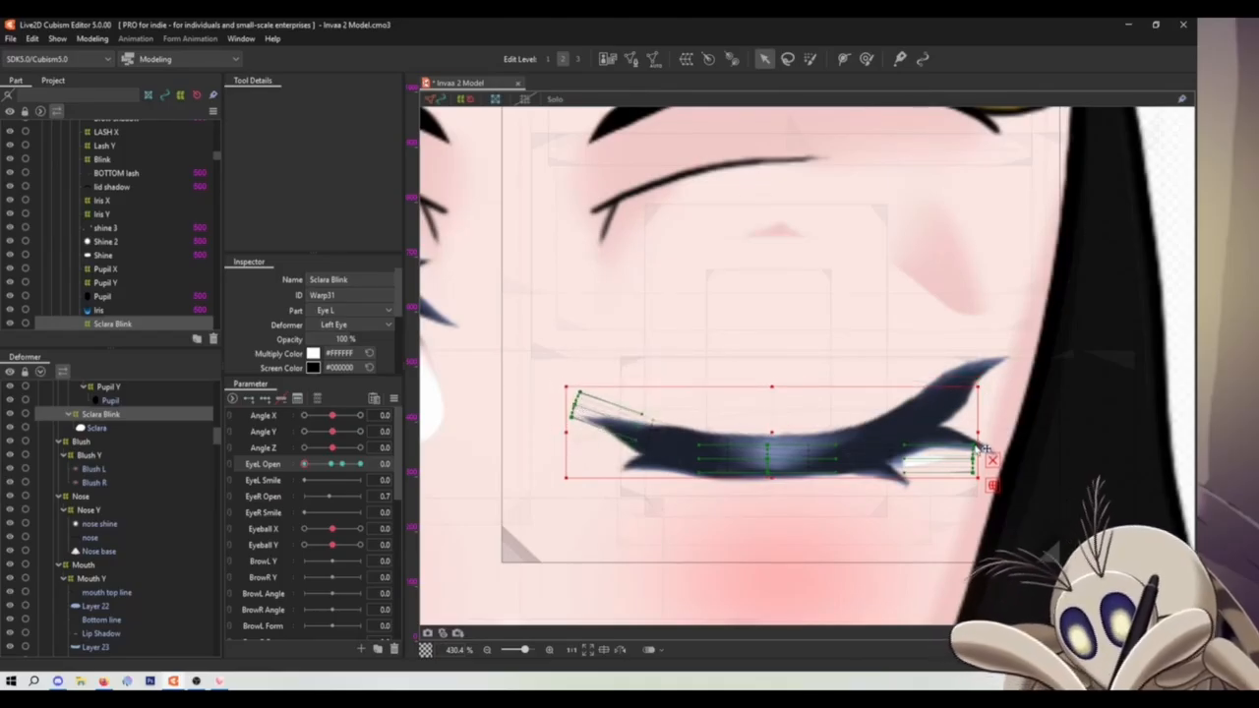
Raise the outer end of the flattened Sclara Blink deformer along the upswept lash
drag(978, 425, 960, 383)
drag(975, 461, 963, 419)
drag(974, 475, 961, 402)
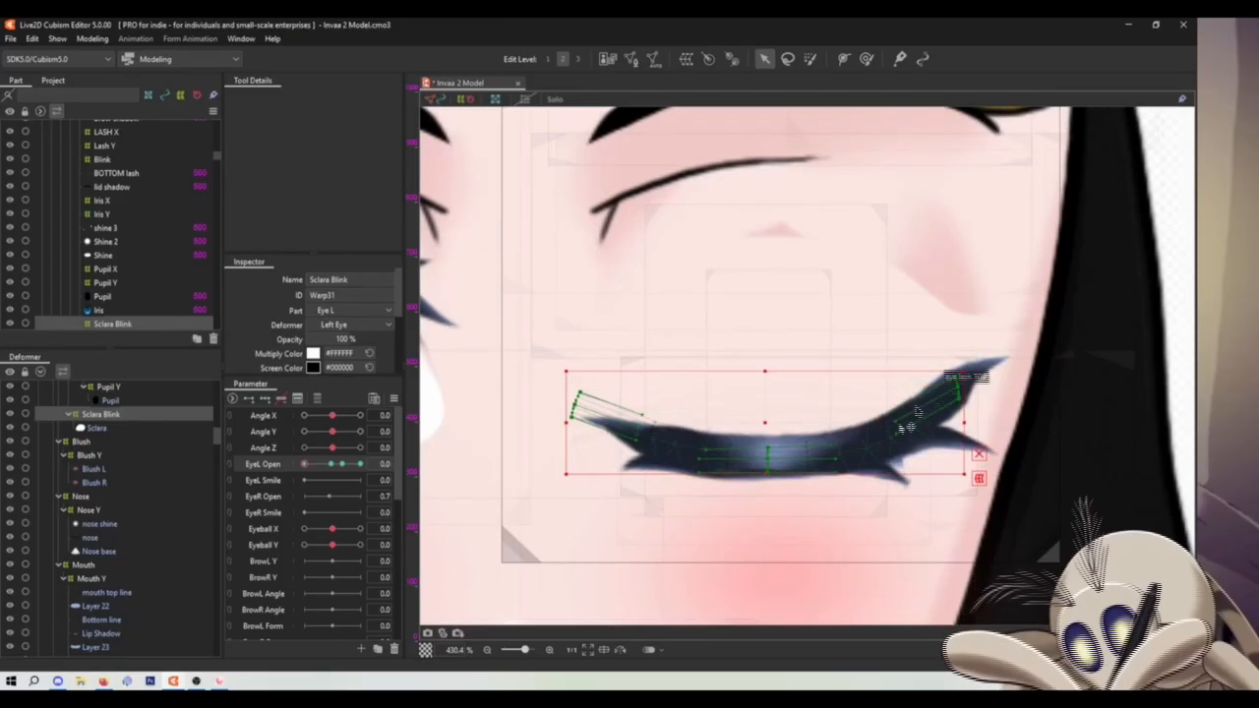
Refine the ends and lower middle of the closed Sclara Blink shape so the sclera stays hidden behind the lash
drag(580, 393, 616, 430)
drag(612, 434, 621, 436)
drag(767, 471, 768, 466)
drag(959, 399, 954, 399)
drag(957, 377, 951, 383)
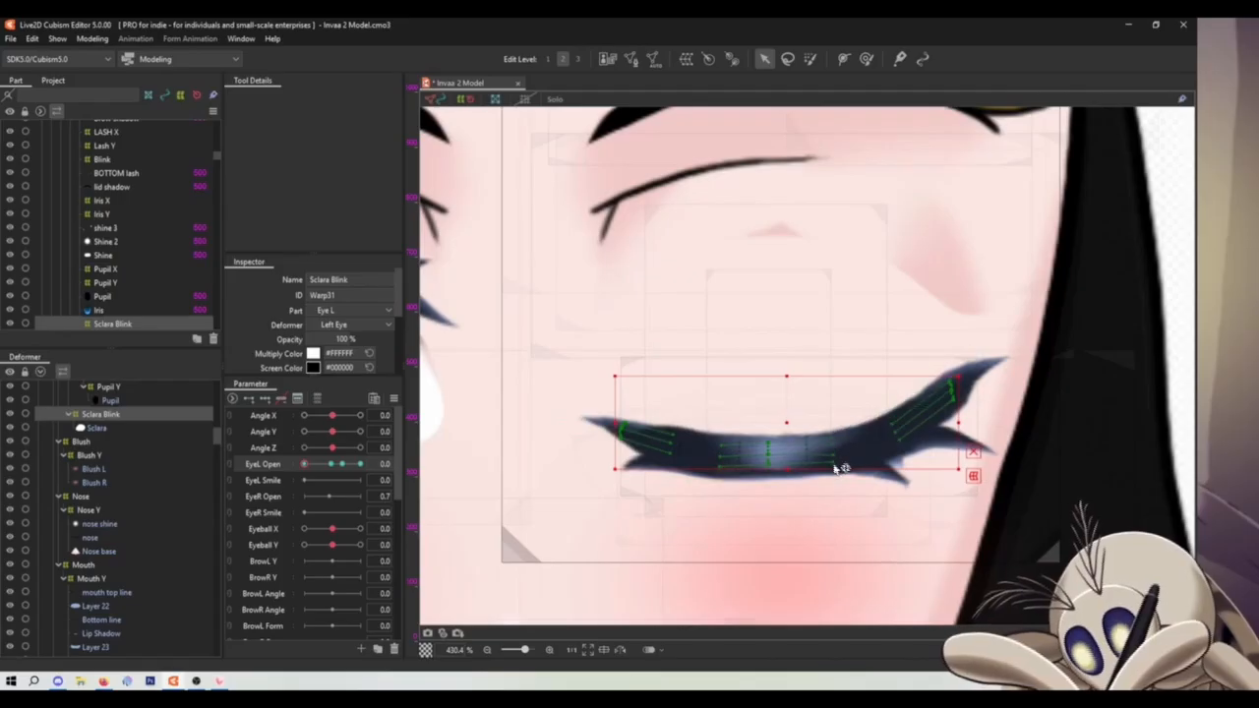
drag(305, 468, 303, 466)
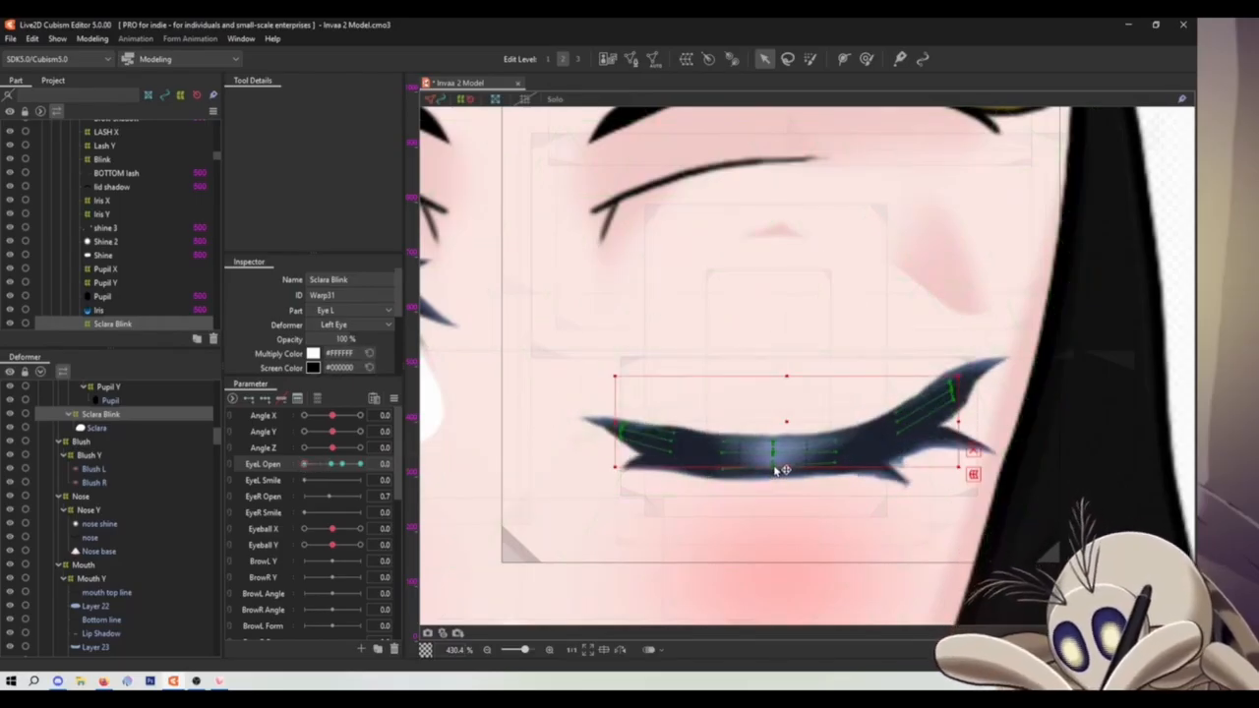
drag(774, 466, 774, 470)
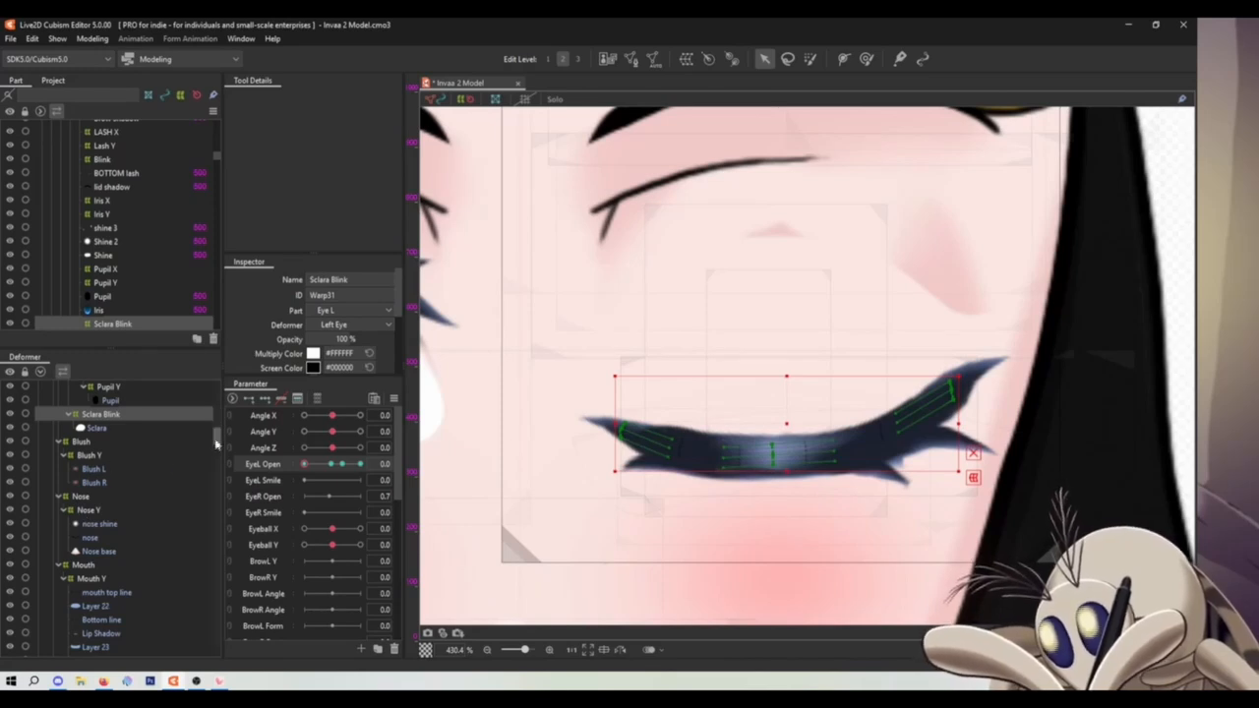
Rename the LASH X deformer above the bottom lash to BOTTOM LASH X
scroll(118, 472, up, 3)
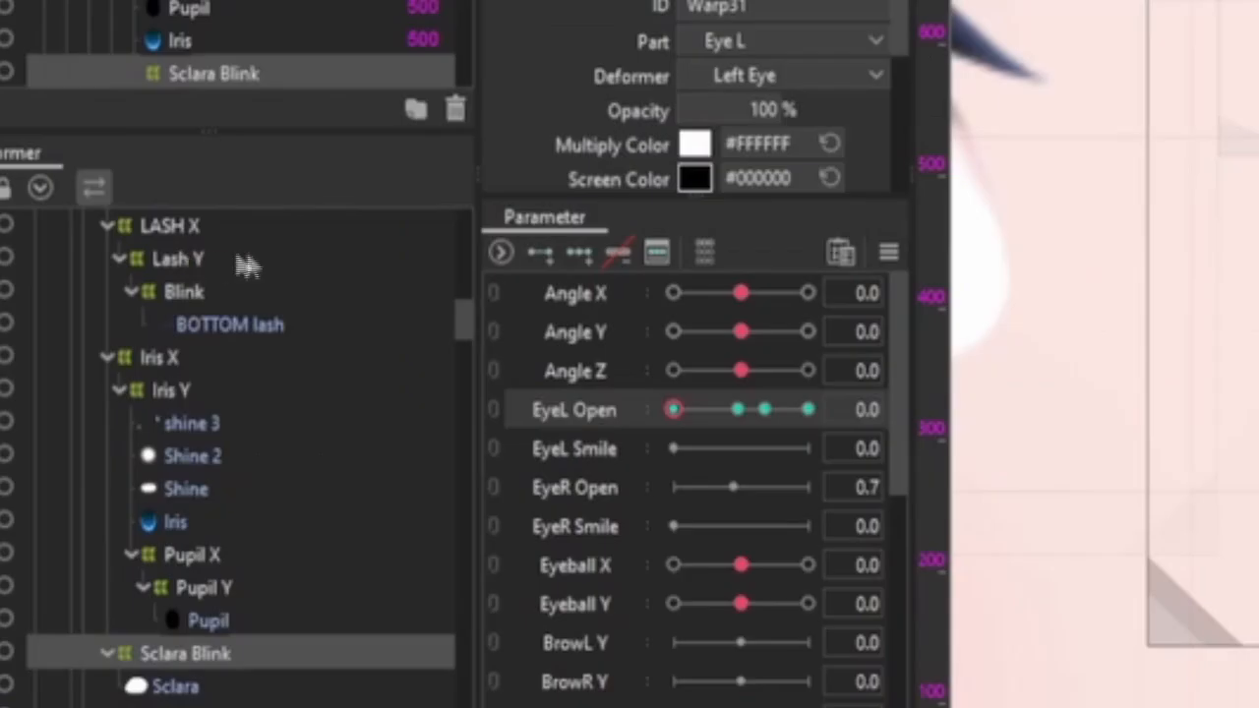
scroll(462, 315, up, 3)
click(184, 534)
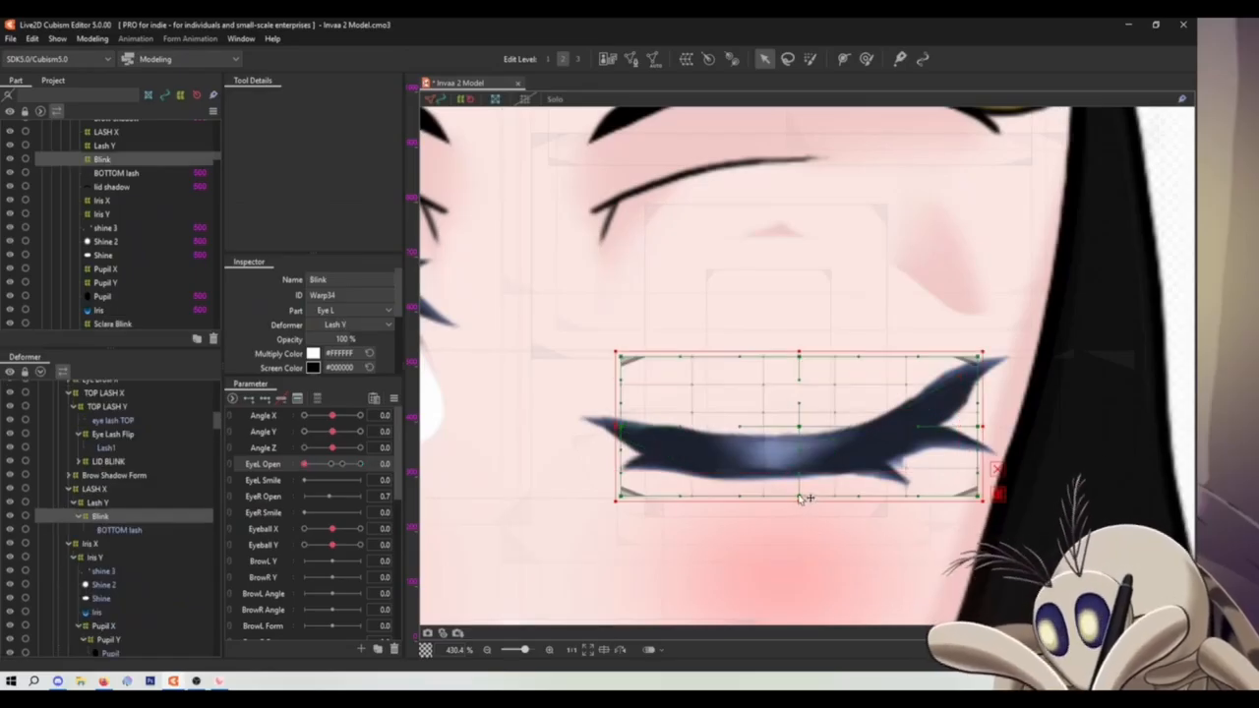
click(93, 489)
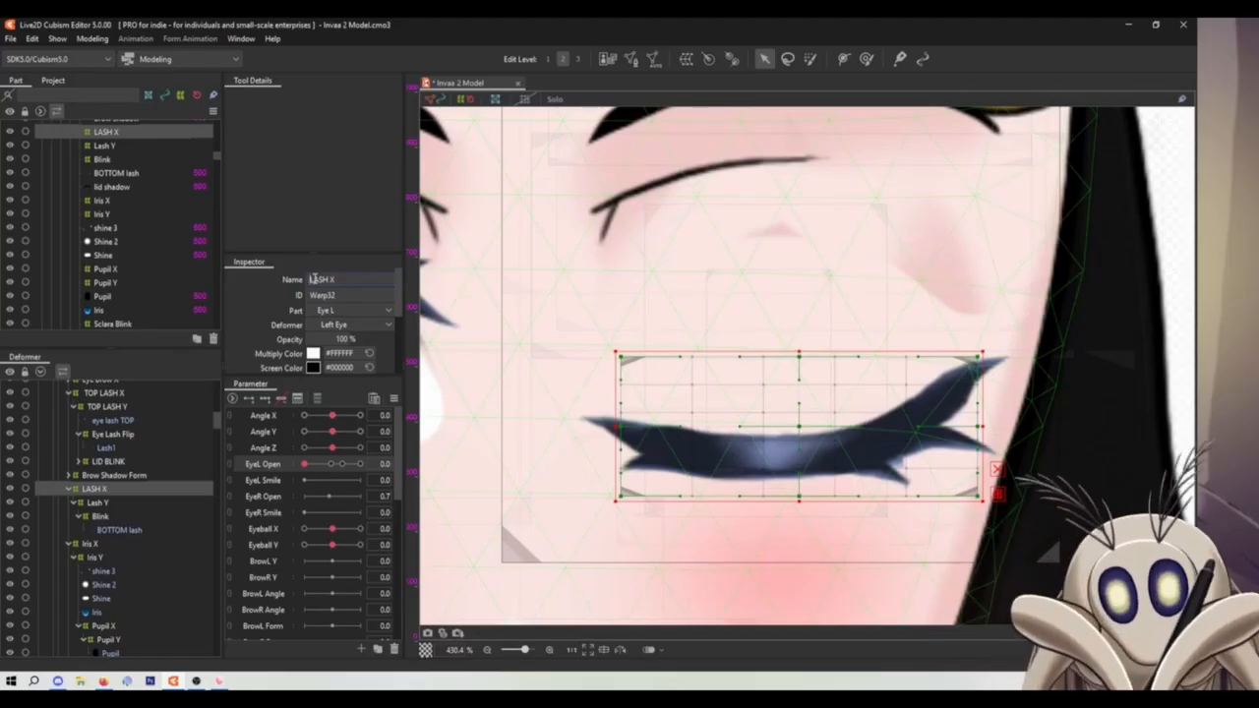
text(BOTTOM)
Key the bottom lash's Blink deformer to EyeL Open and raise its lower edge behind the closed lash at 0.0
click(119, 530)
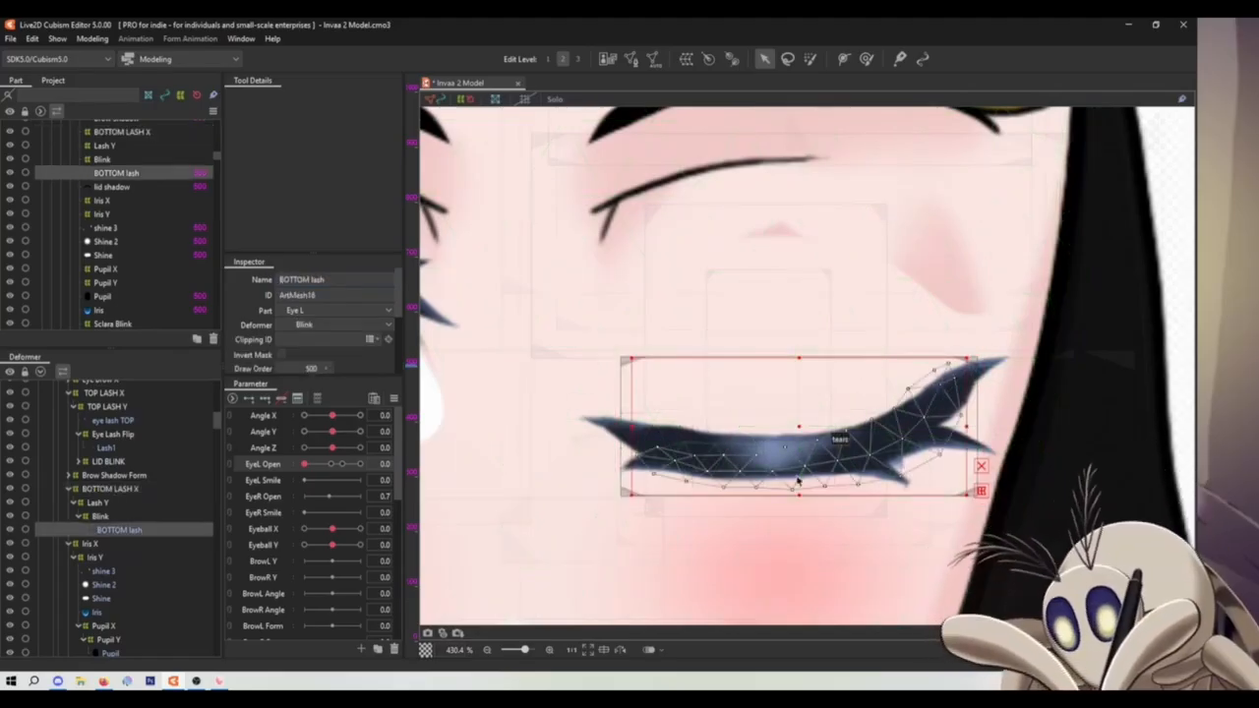
click(798, 480)
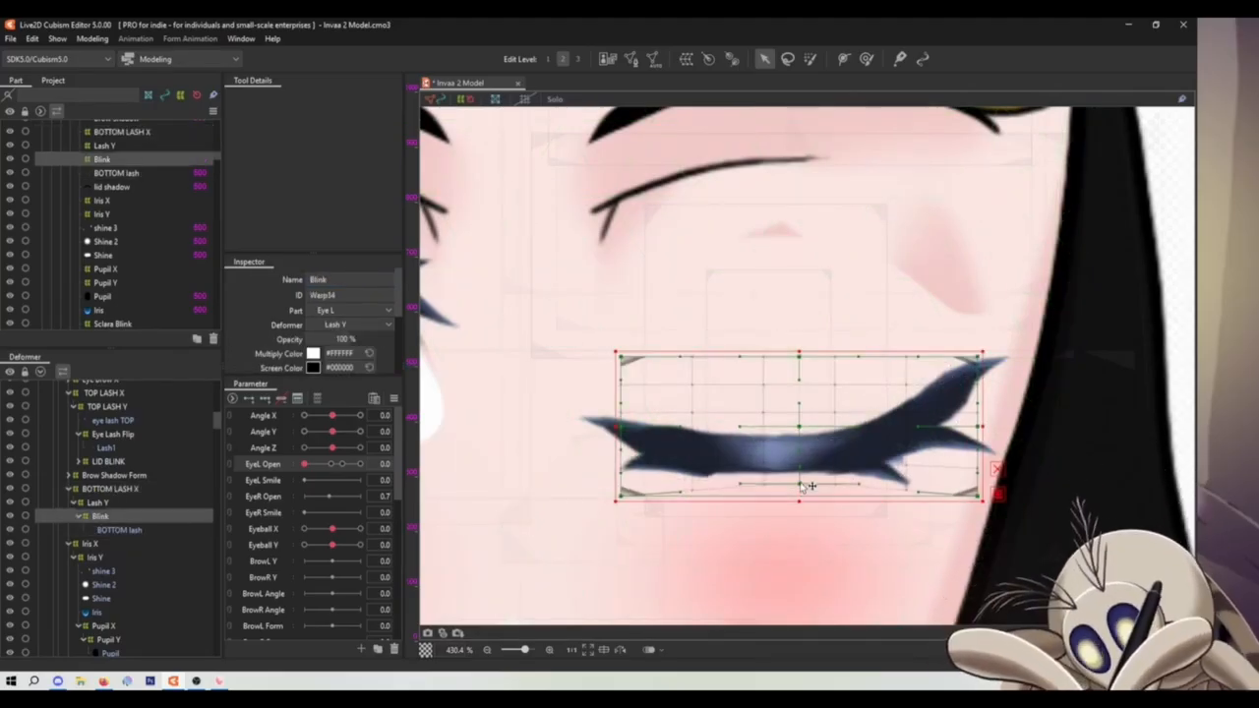
key(ctrl+z)
drag(800, 483, 798, 491)
mouse_move(305, 464)
mouse_down()
mouse_move(345, 464)
mouse_move(305, 465)
mouse_move(327, 472)
mouse_move(298, 478)
mouse_move(344, 467)
mouse_move(304, 470)
mouse_up()
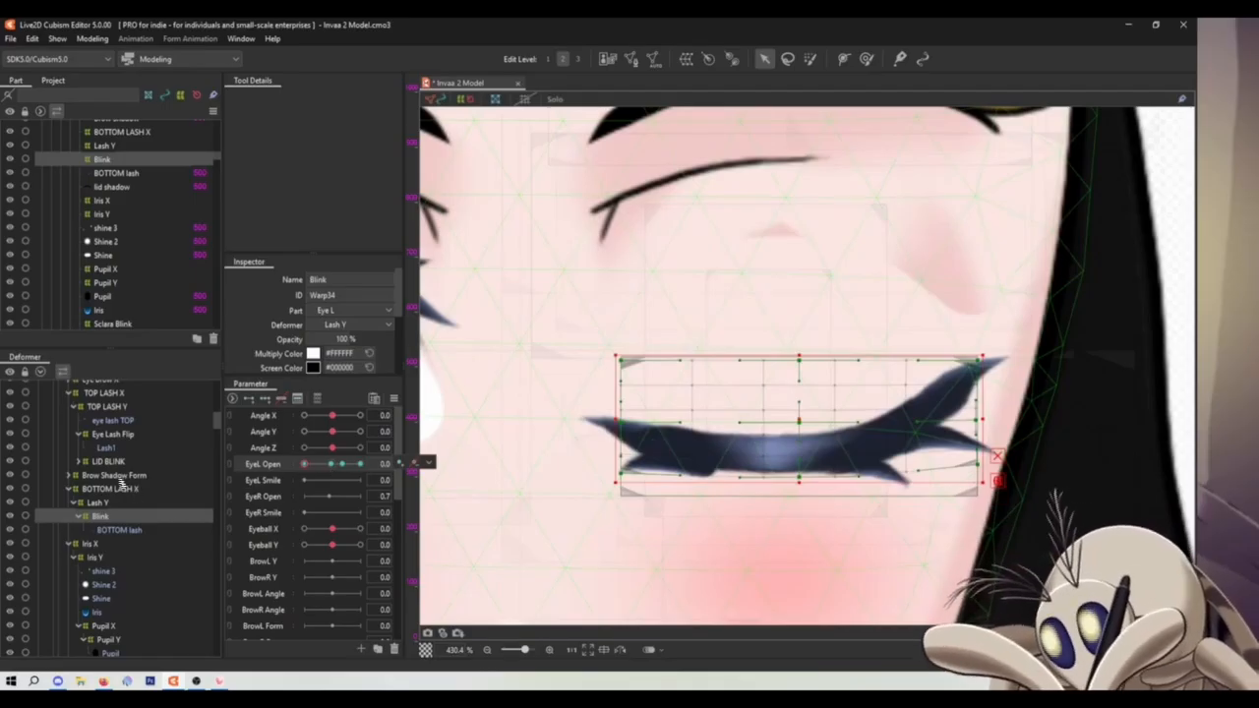
Tighten the lower edge and corners of the Eye Lash Flip deformer around the closed lash at EyeL Open 0.0
click(116, 435)
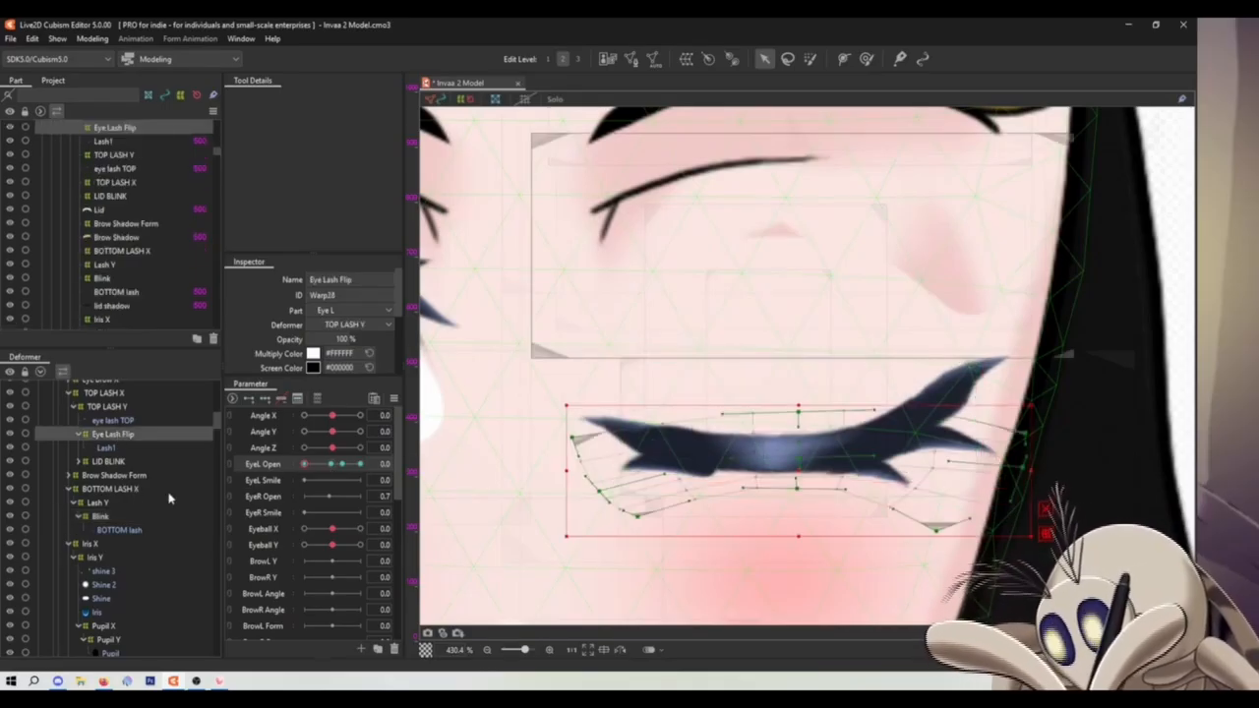
drag(665, 476, 662, 450)
drag(689, 501, 689, 478)
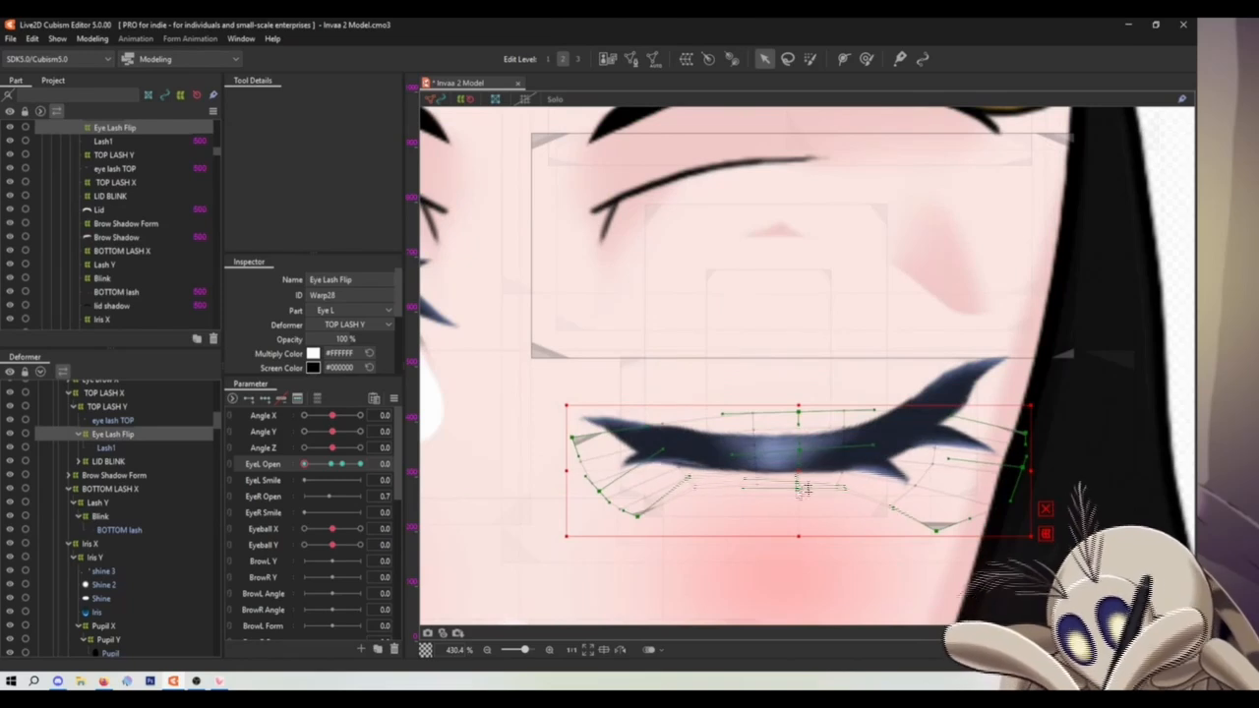
drag(807, 487, 805, 481)
drag(572, 439, 578, 443)
drag(936, 531, 935, 523)
Smooth the closed eye lash TOP mesh by nudging its deform path and the mesh points along the upswept outer end
click(889, 424)
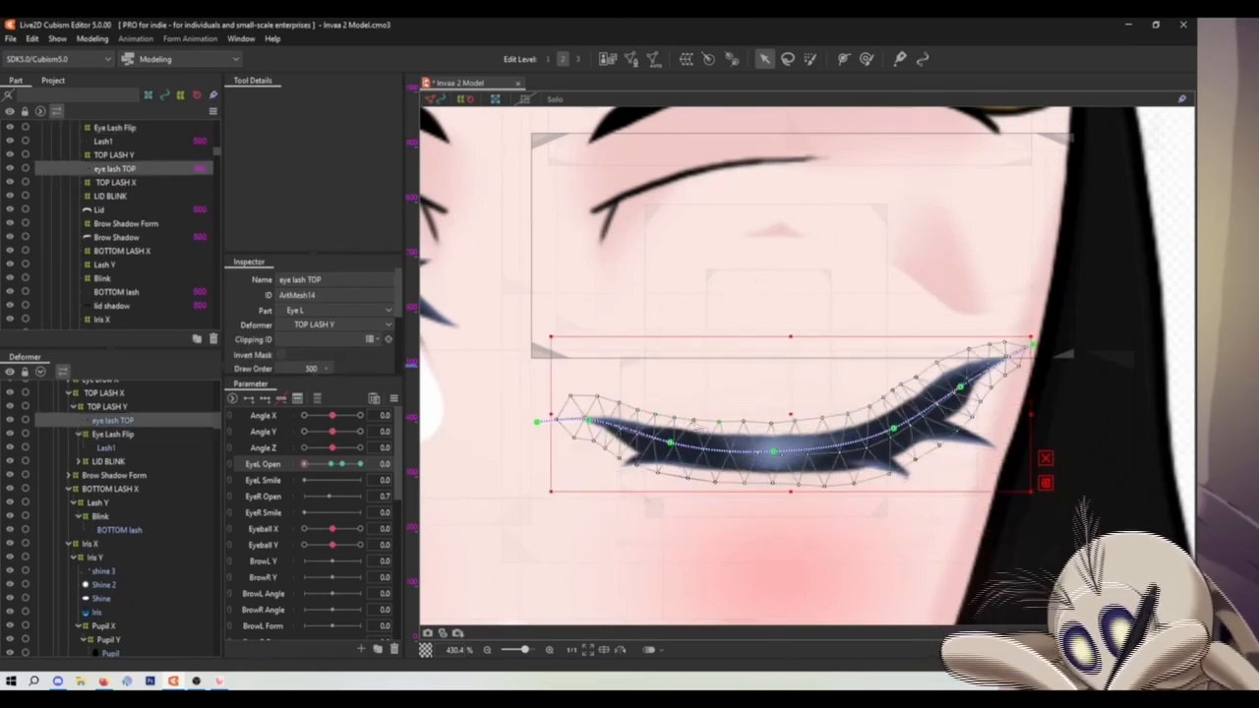
drag(670, 443, 672, 444)
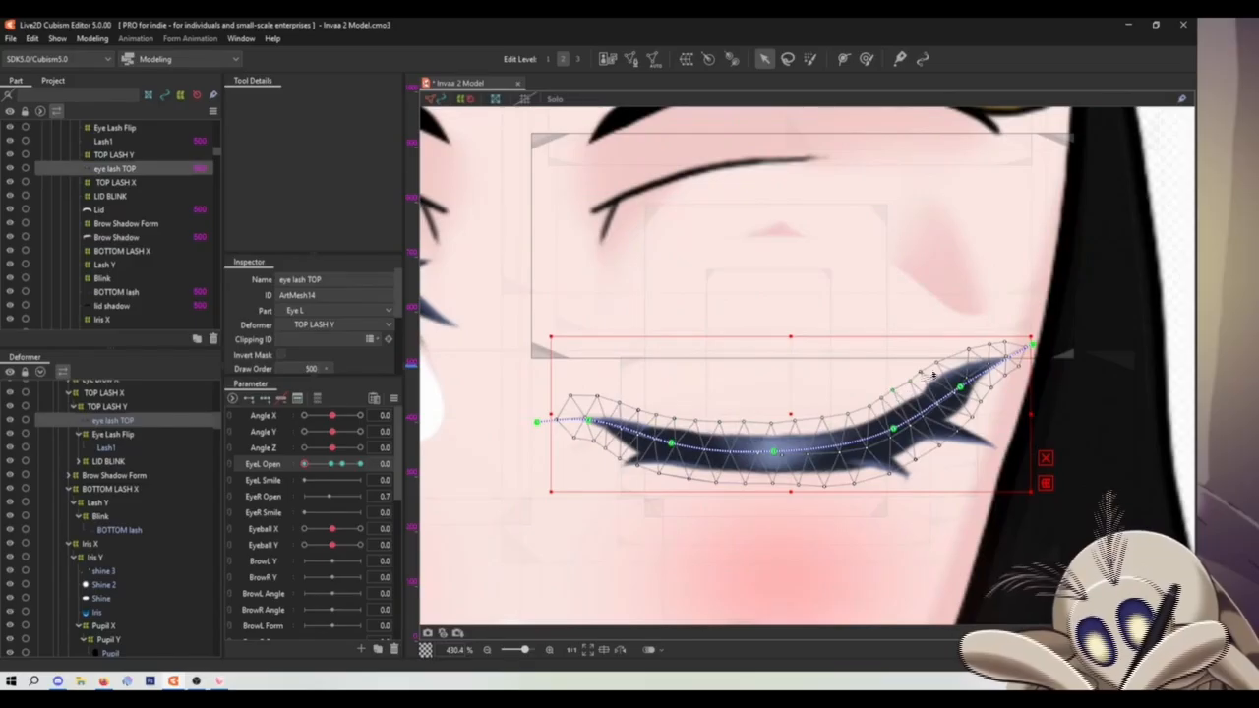
drag(960, 387, 961, 387)
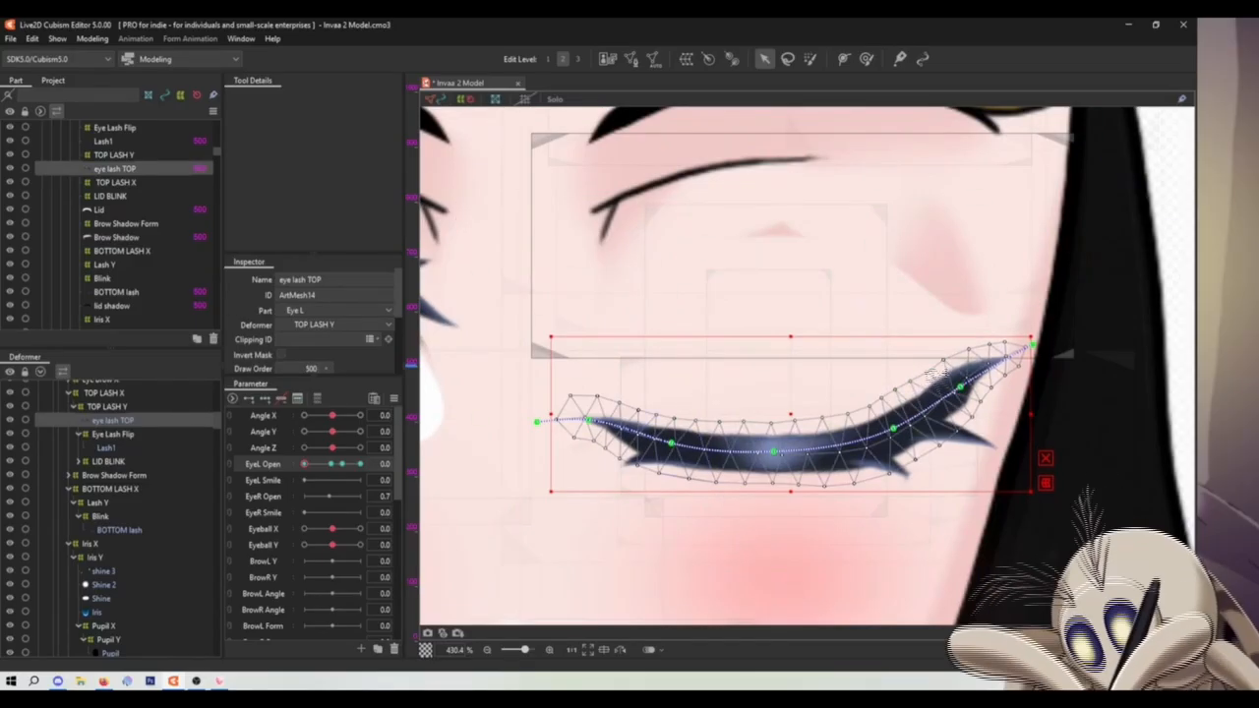
scroll(913, 430, up, 5)
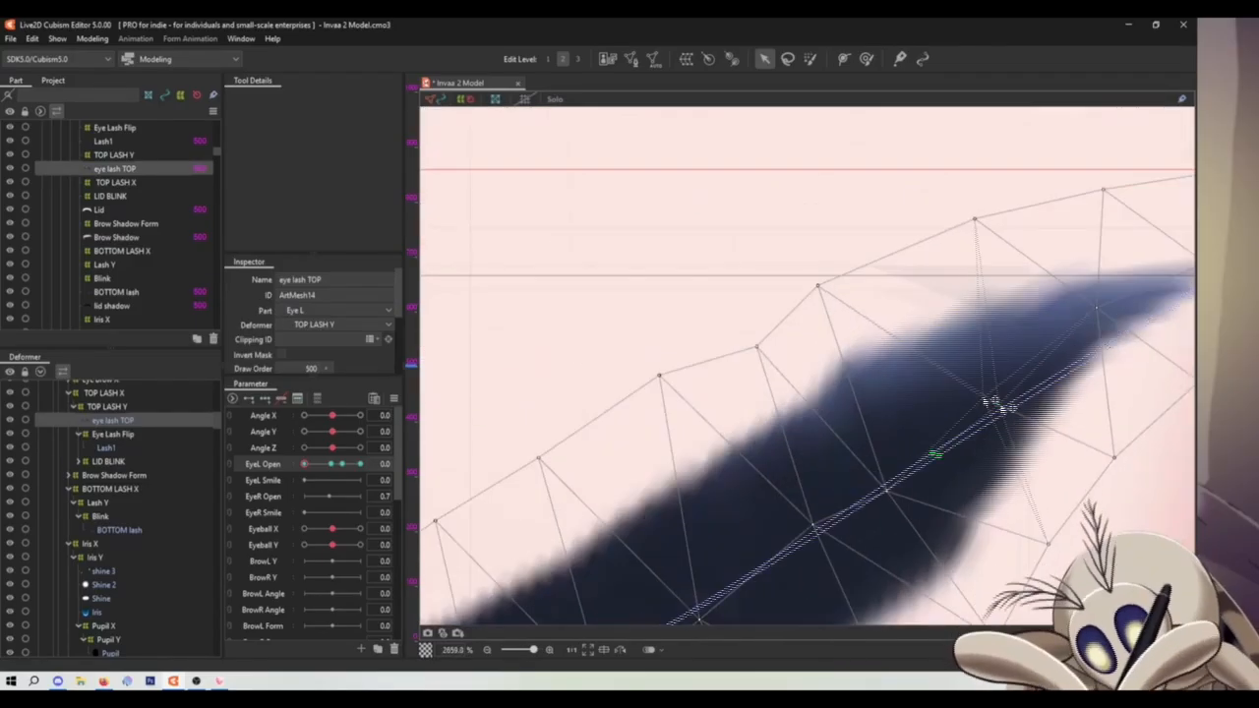
scroll(905, 478, down, 4)
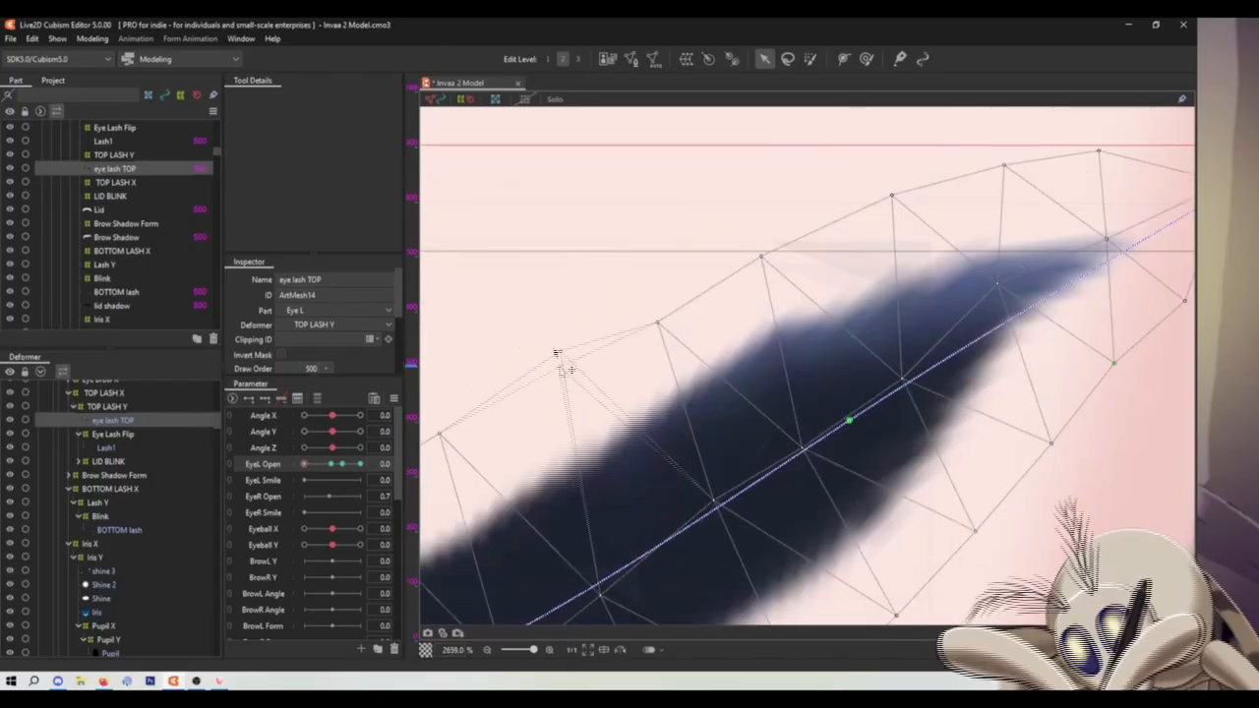
scroll(832, 280, down, 12)
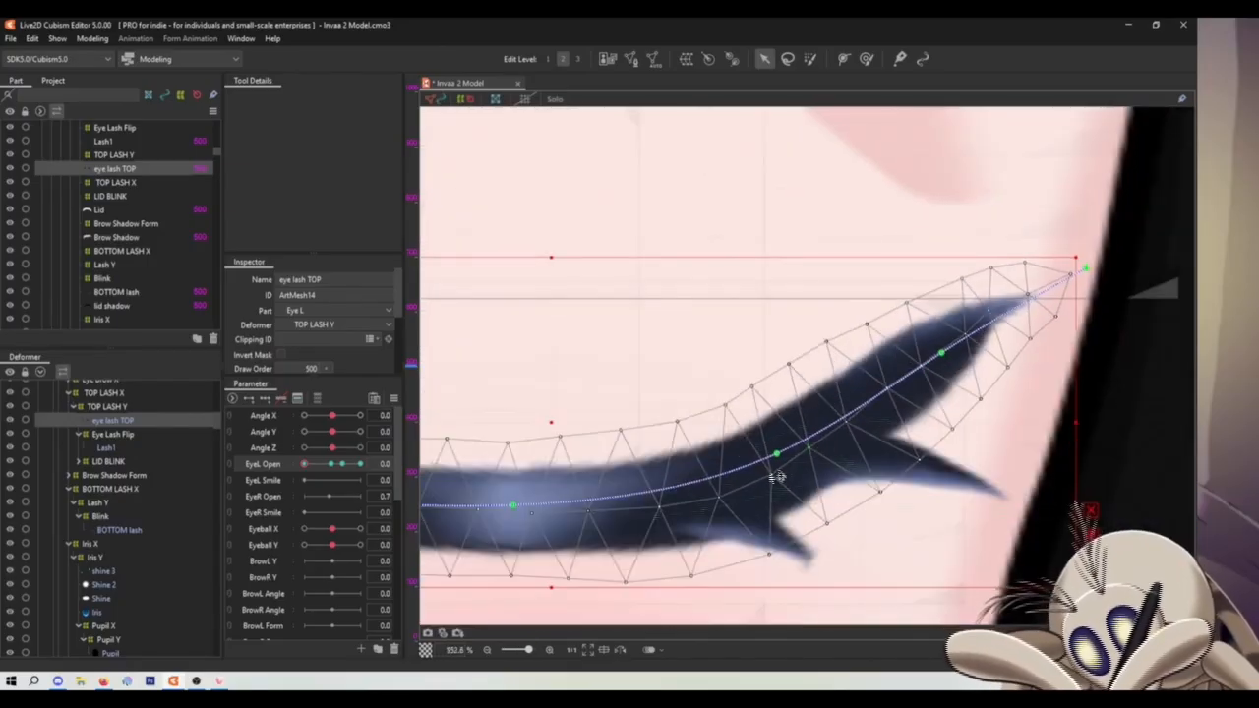
Key the LID BLINK deformer to EyeL Open and move its lower rows of points down toward the closed lash at 0.0
click(925, 307)
scroll(929, 306, up, 5)
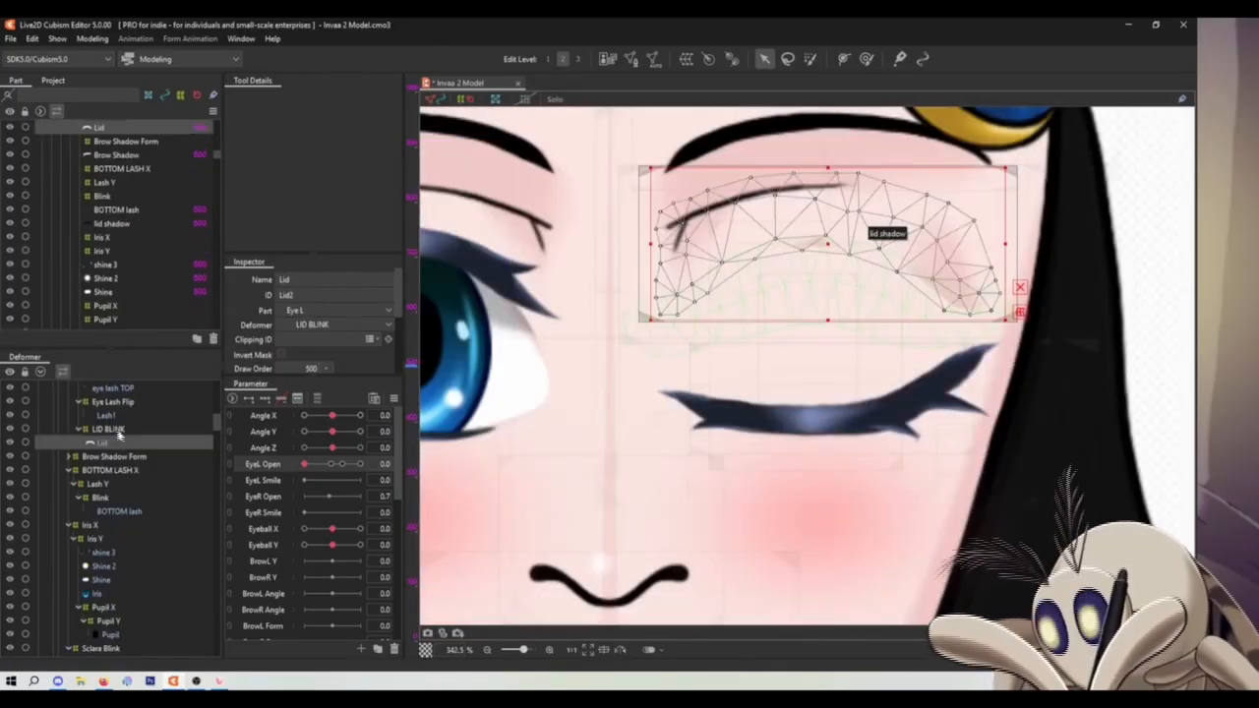
click(116, 429)
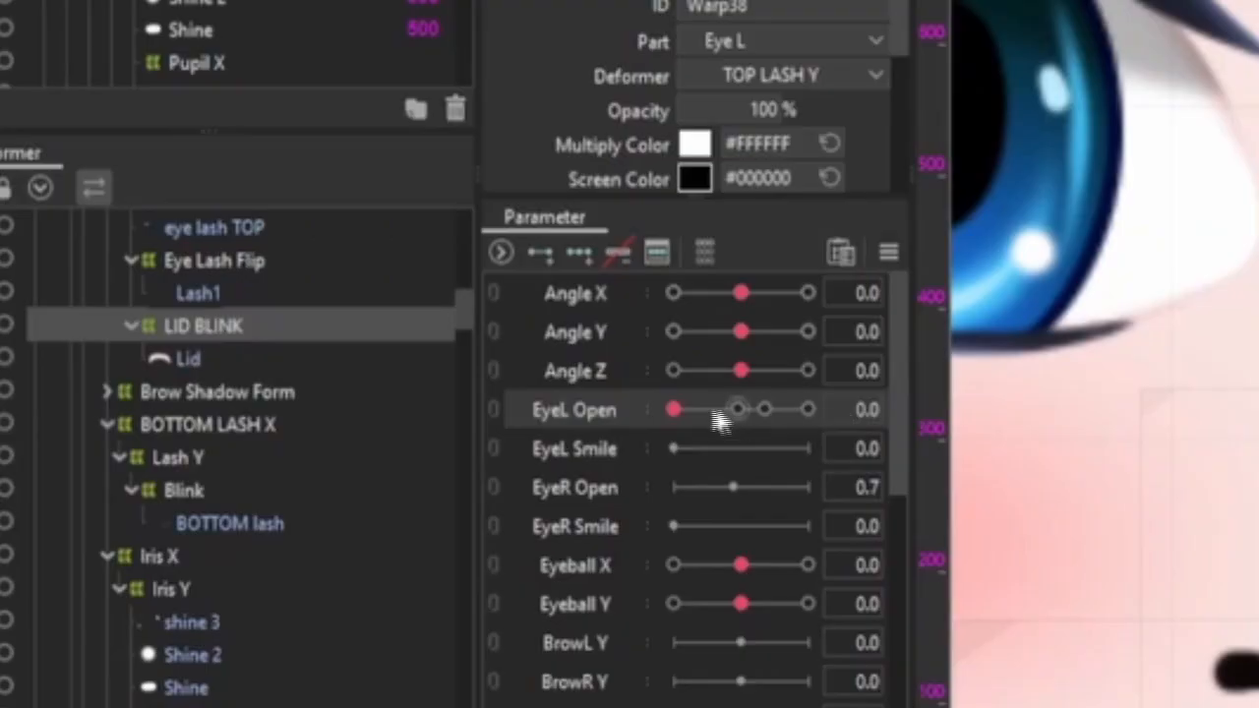
click(250, 398)
drag(675, 413, 625, 377)
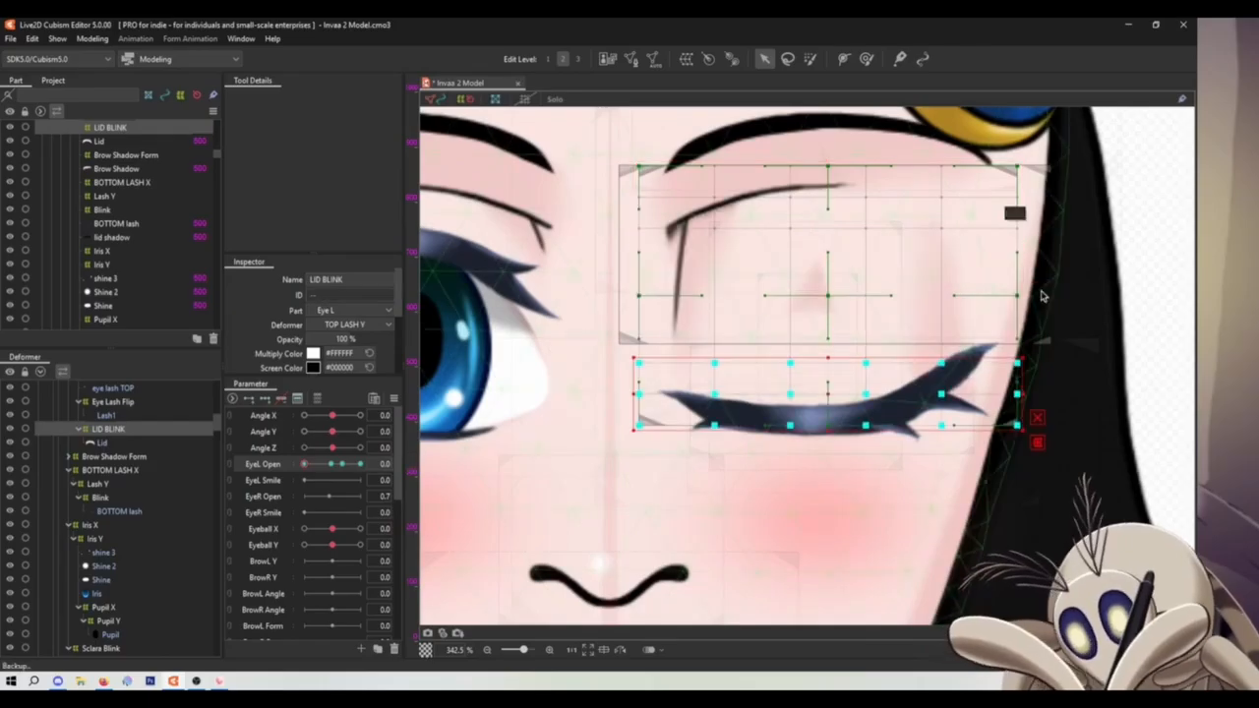
key(ctrl+z)
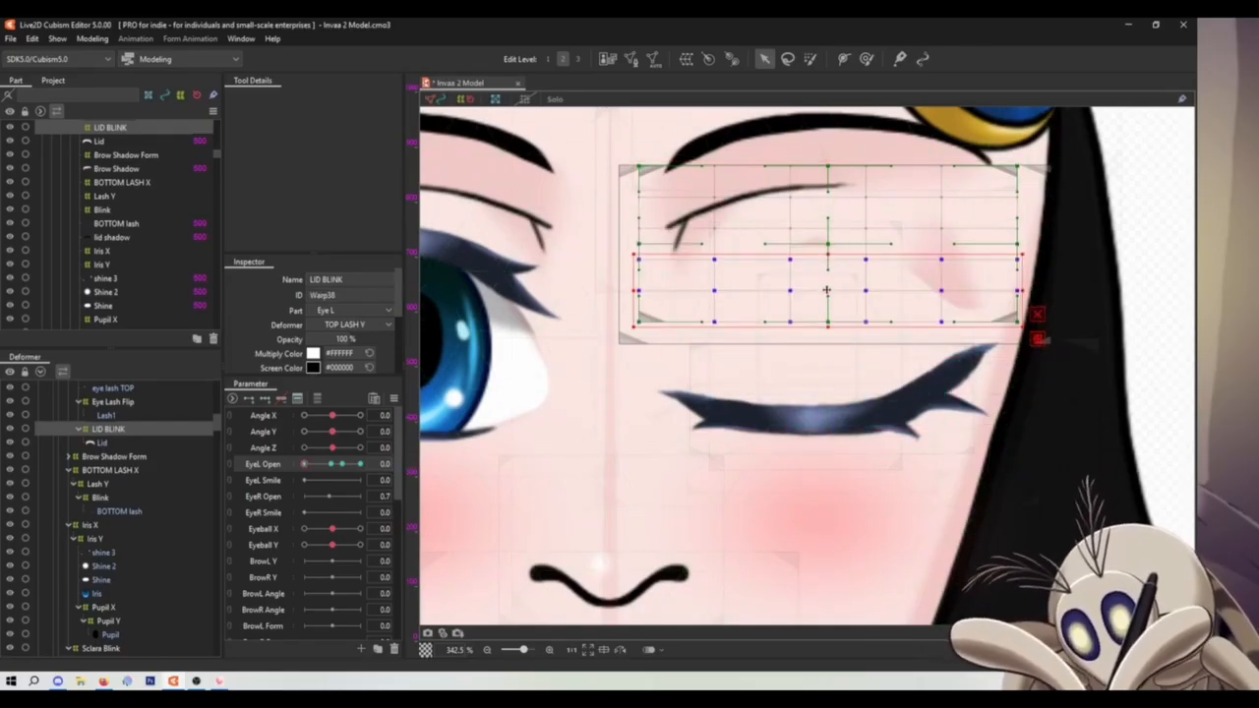
drag(826, 290, 828, 351)
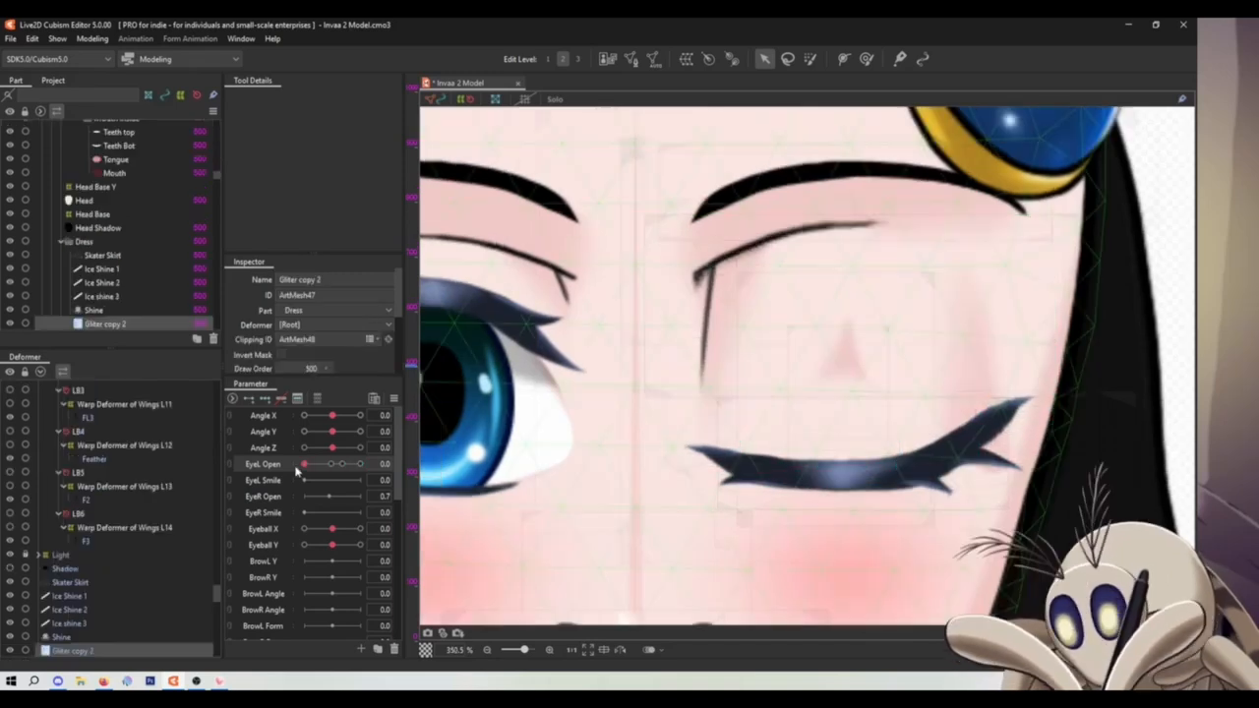
Scrub EyeL Open between 0.0 and 0.5 to examine how the left eye's parts move together in the blink
mouse_move(304, 464)
mouse_down()
mouse_move(360, 463)
mouse_move(290, 472)
mouse_up()
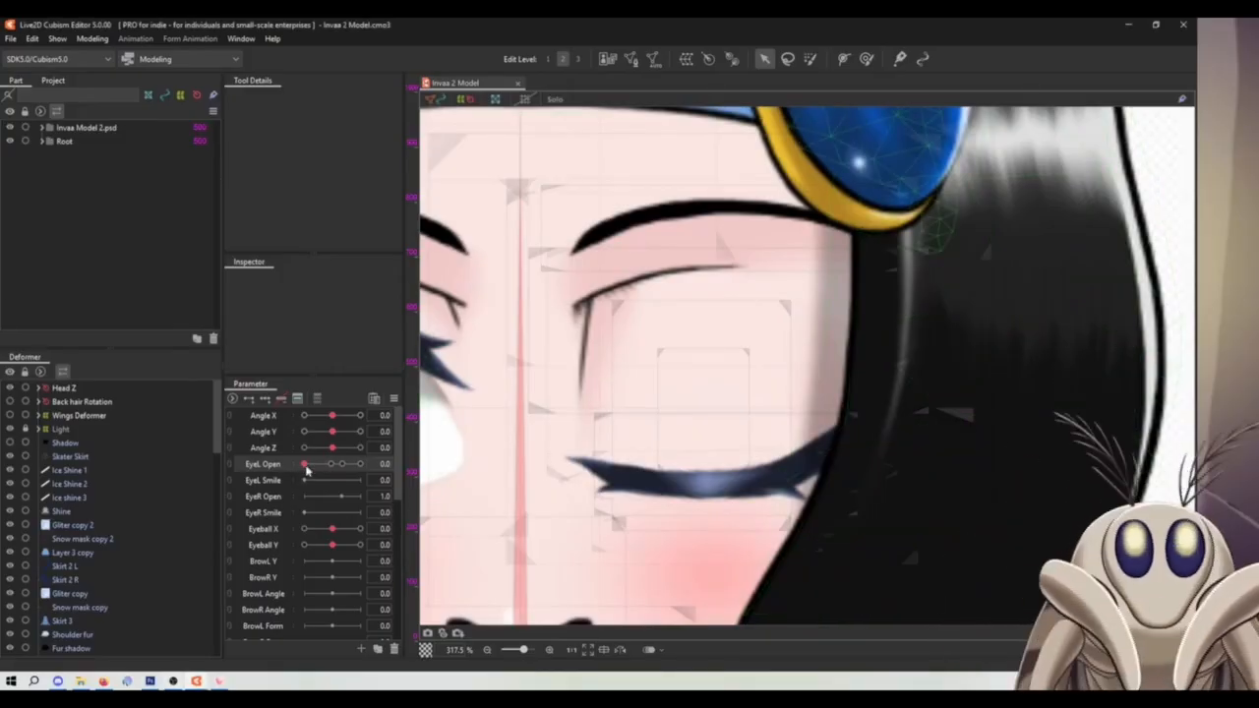
mouse_move(306, 466)
mouse_down()
mouse_move(342, 462)
mouse_move(322, 463)
mouse_up()
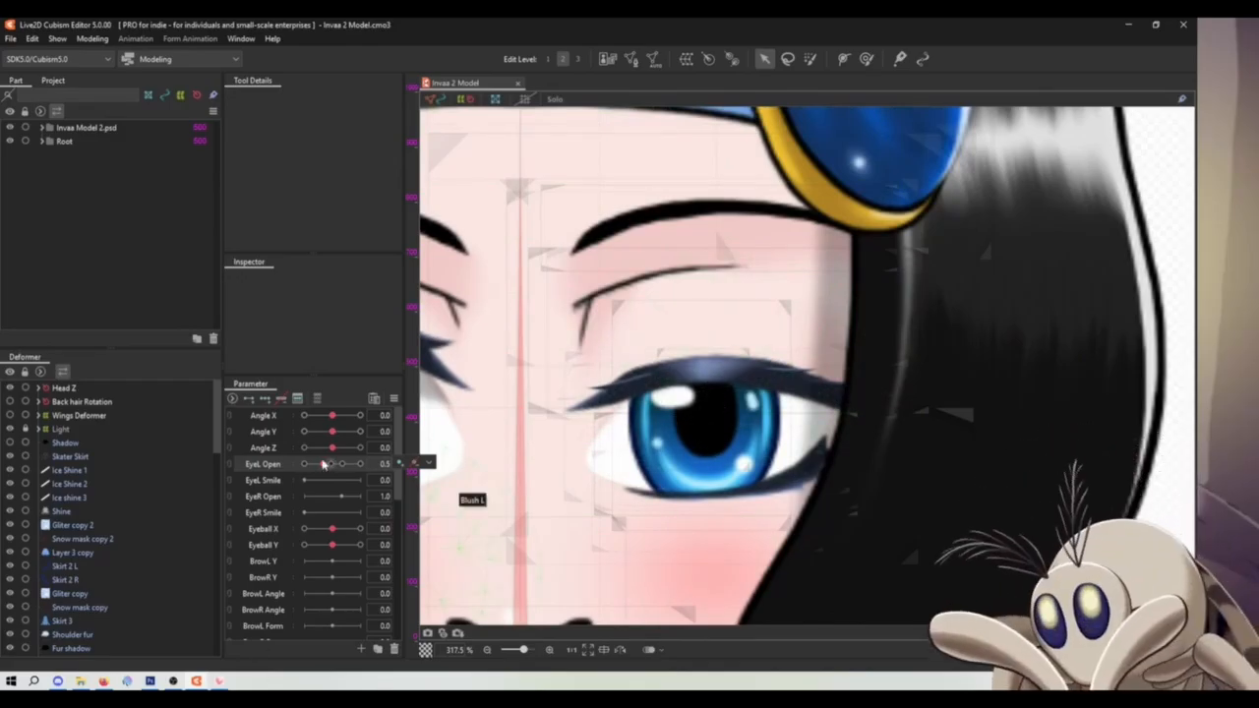
mouse_move(322, 463)
mouse_down()
mouse_move(308, 469)
mouse_move(345, 463)
mouse_move(320, 468)
mouse_up()
scroll(844, 363, down, 2)
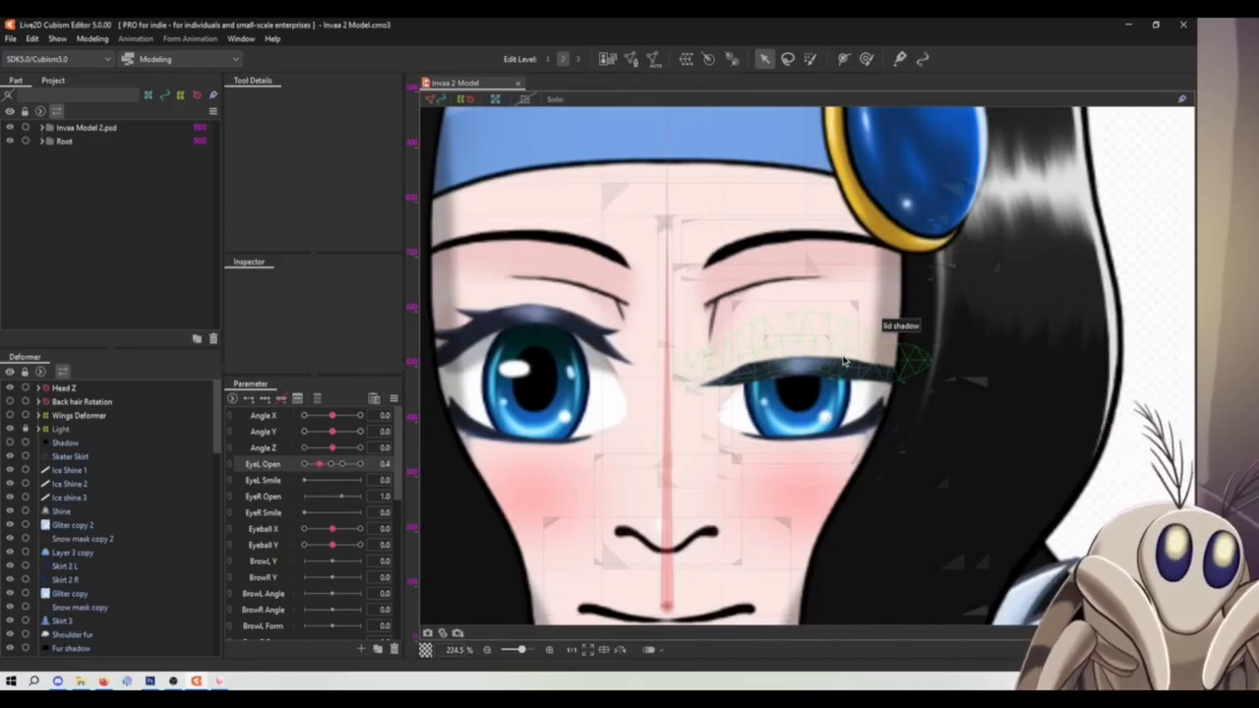
click(304, 466)
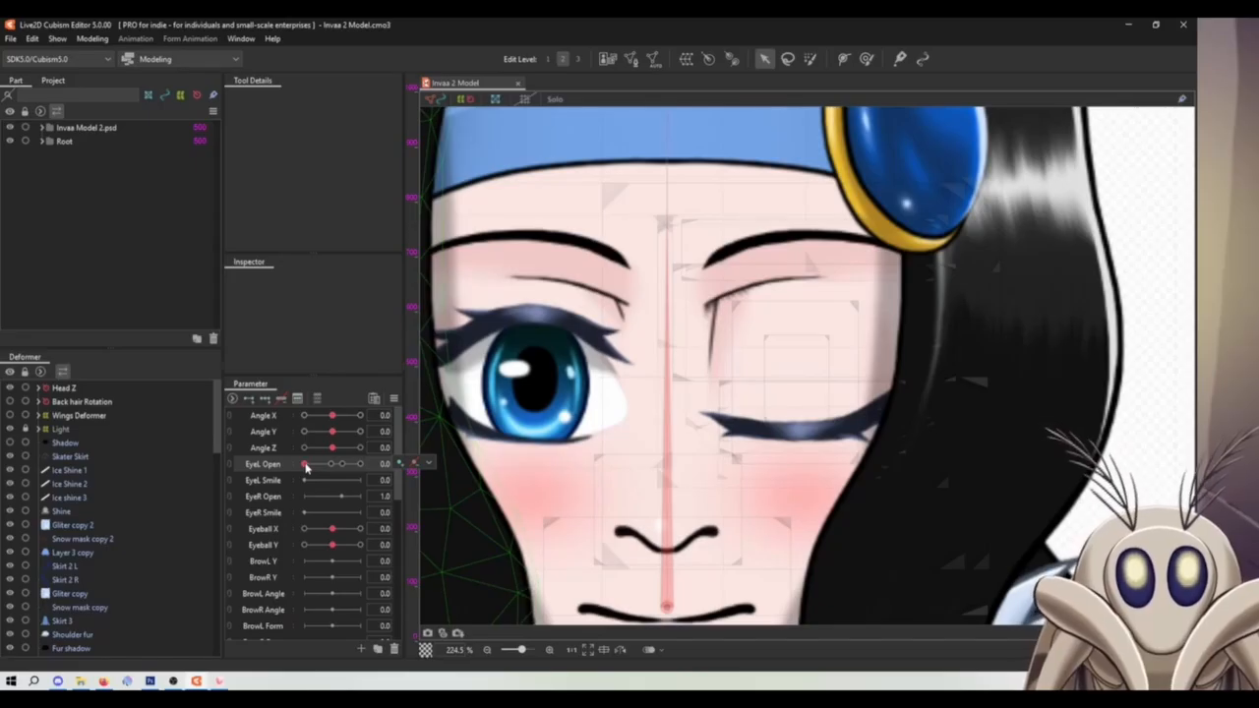
mouse_move(305, 466)
mouse_down()
mouse_move(340, 470)
mouse_move(304, 472)
mouse_move(331, 469)
mouse_move(321, 473)
mouse_up()
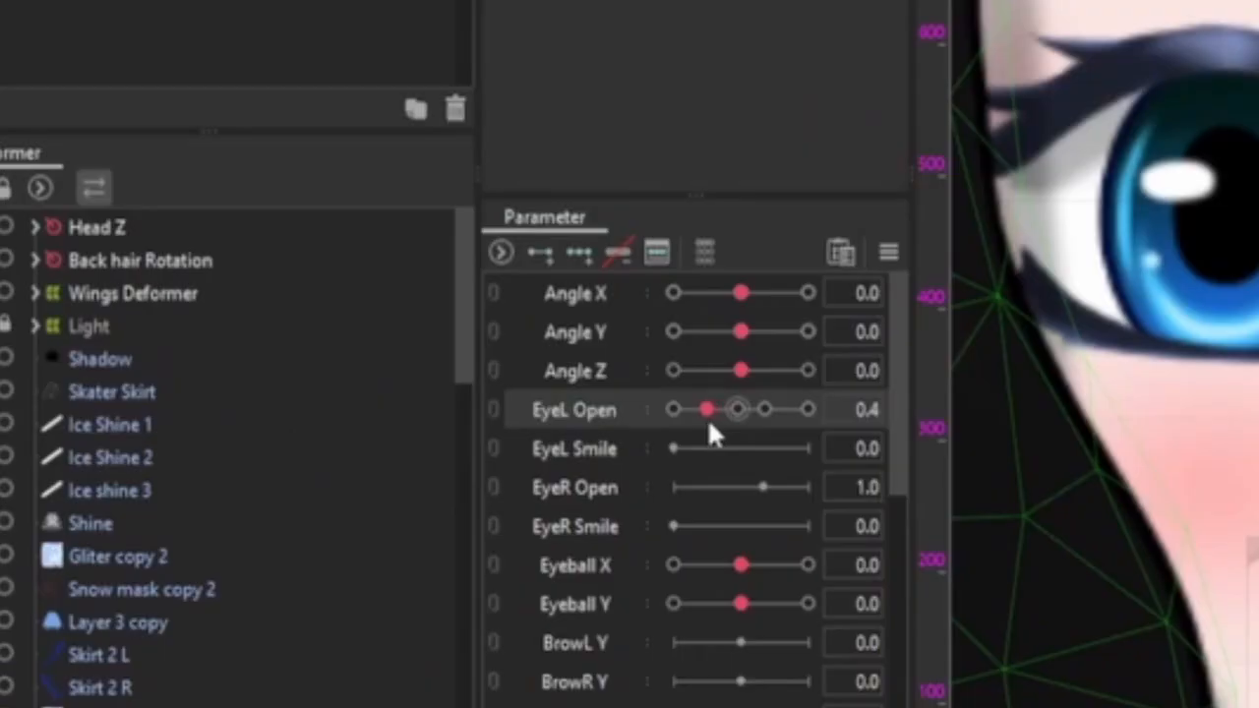
Select every object keyed to EyeL Open and add a key at 0.3 to all of them
mouse_move(710, 423)
mouse_down()
mouse_move(739, 419)
mouse_move(663, 422)
mouse_move(706, 412)
mouse_up()
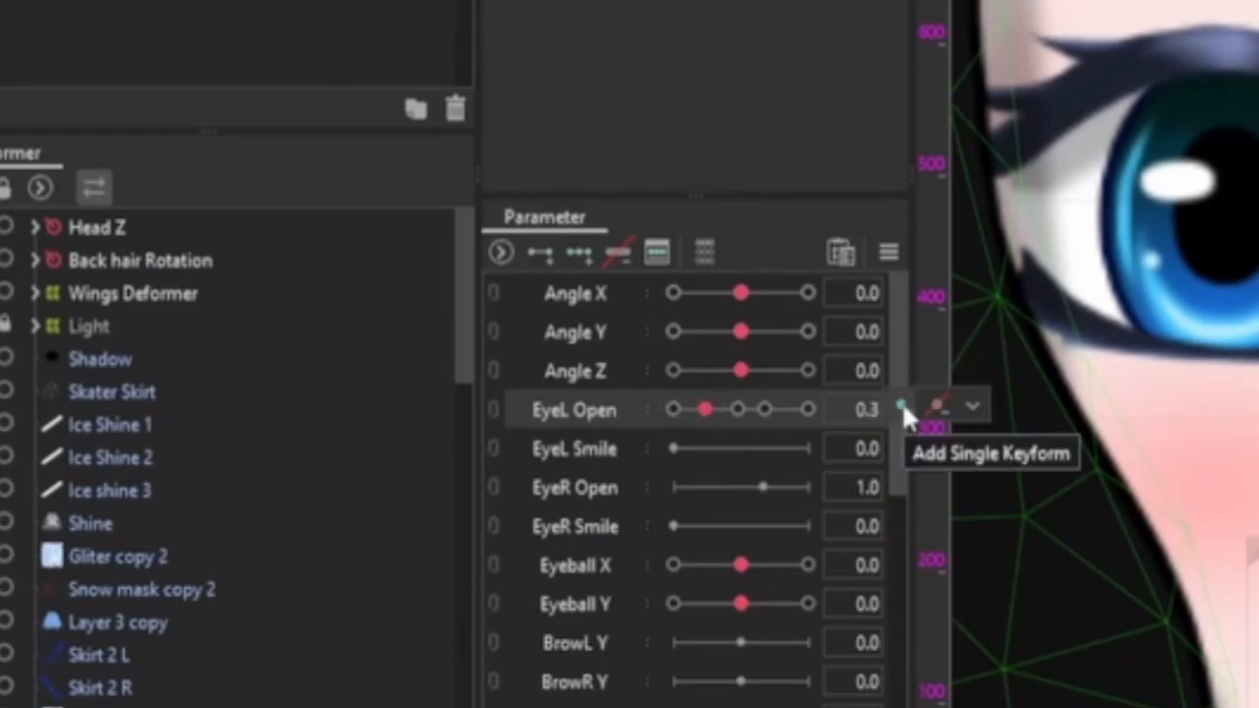
click(974, 408)
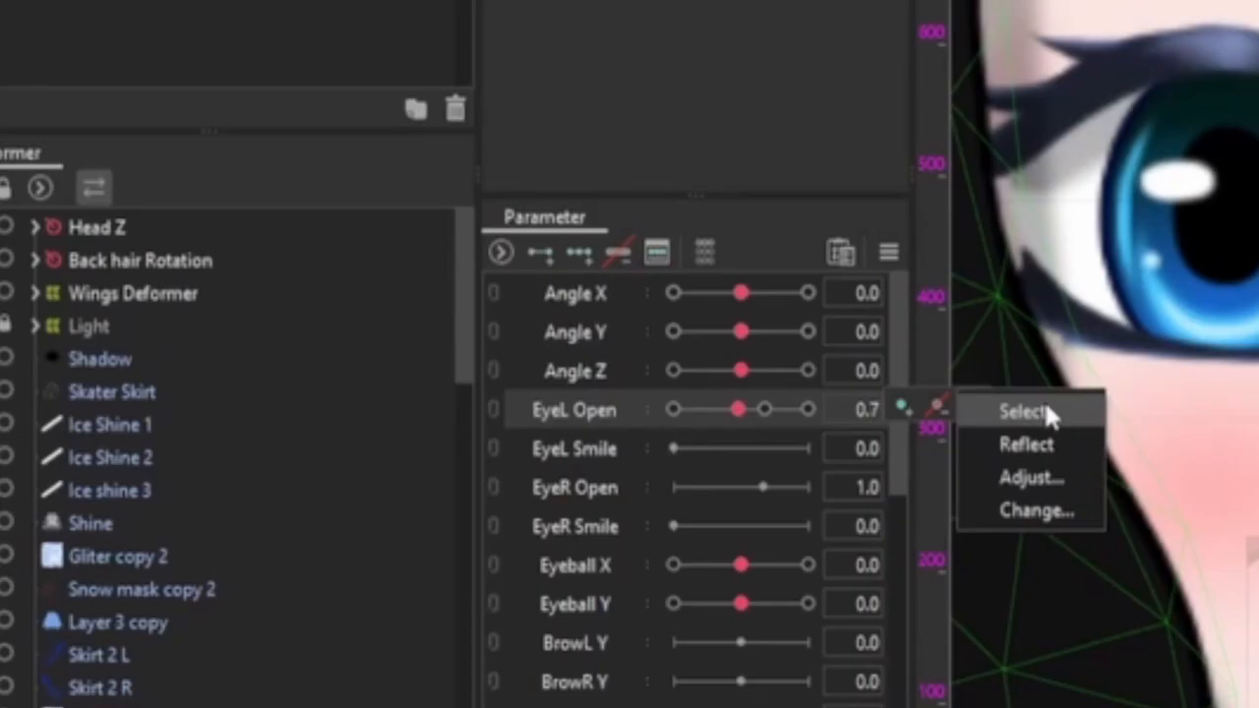
click(1045, 411)
click(710, 412)
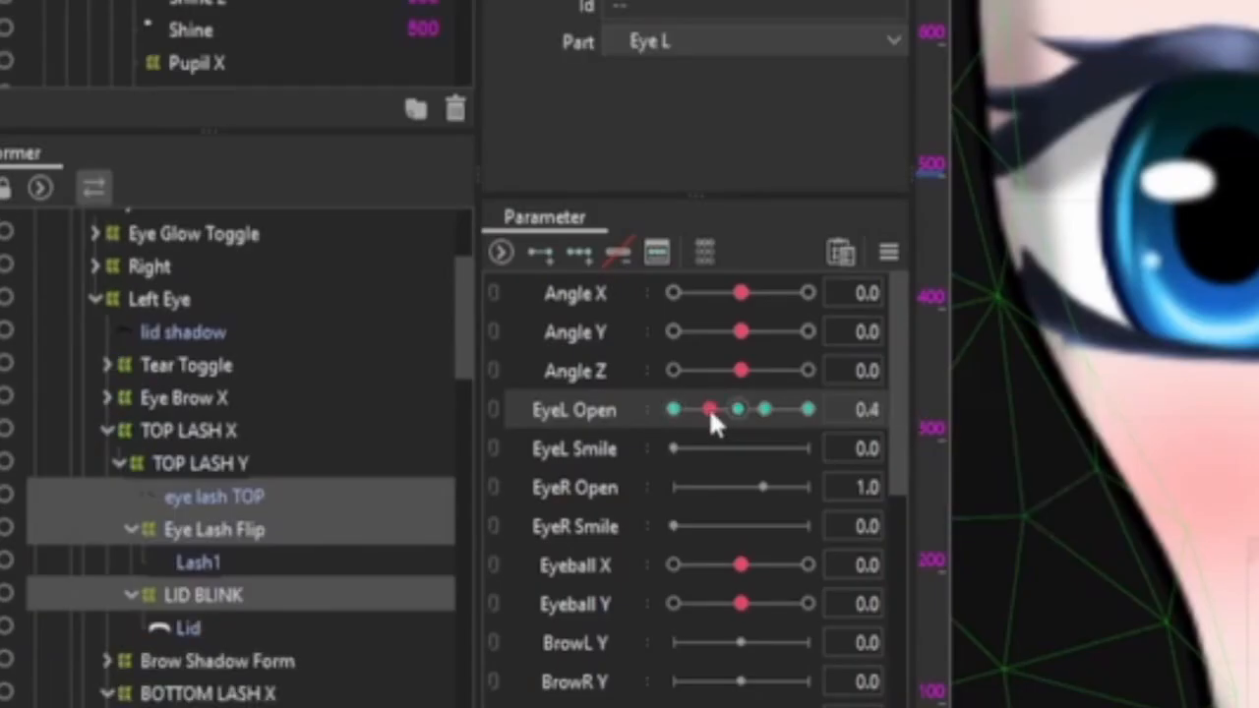
click(707, 411)
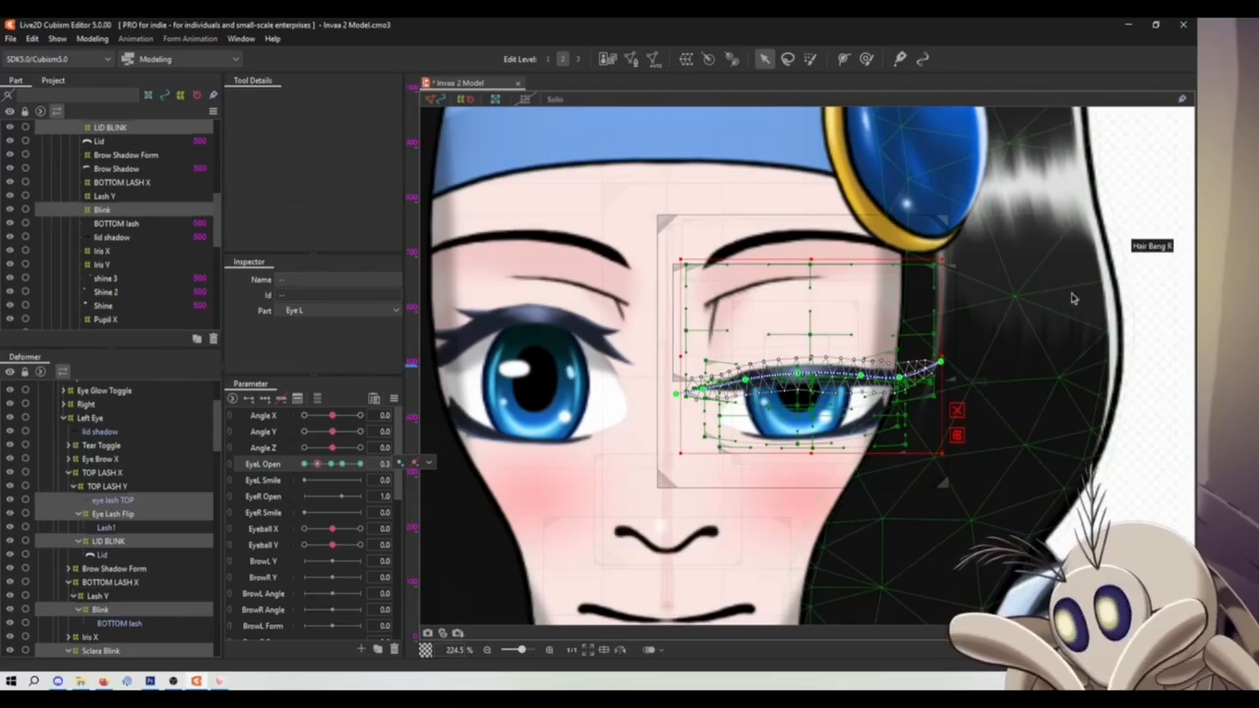
At EyeL Open 0.3, flatten the eye lash TOP curve by raising its inner end and lowering its middle
scroll(736, 386, up, 5)
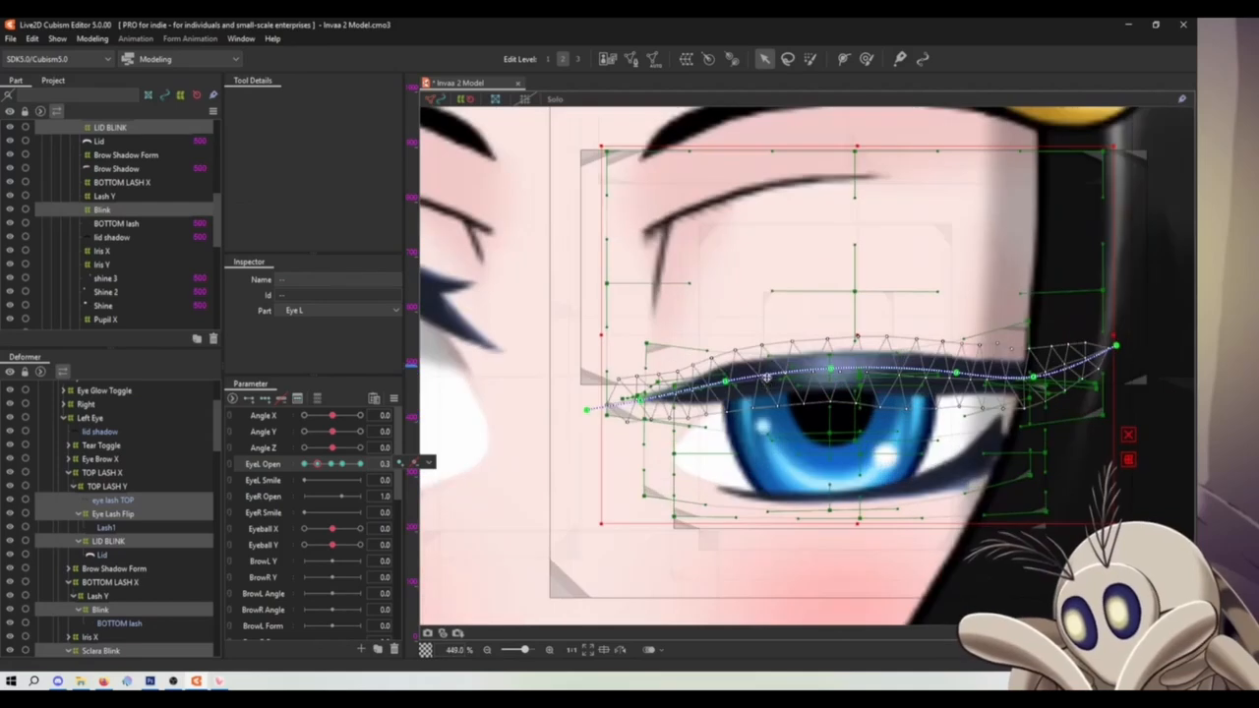
scroll(736, 386, up, 5)
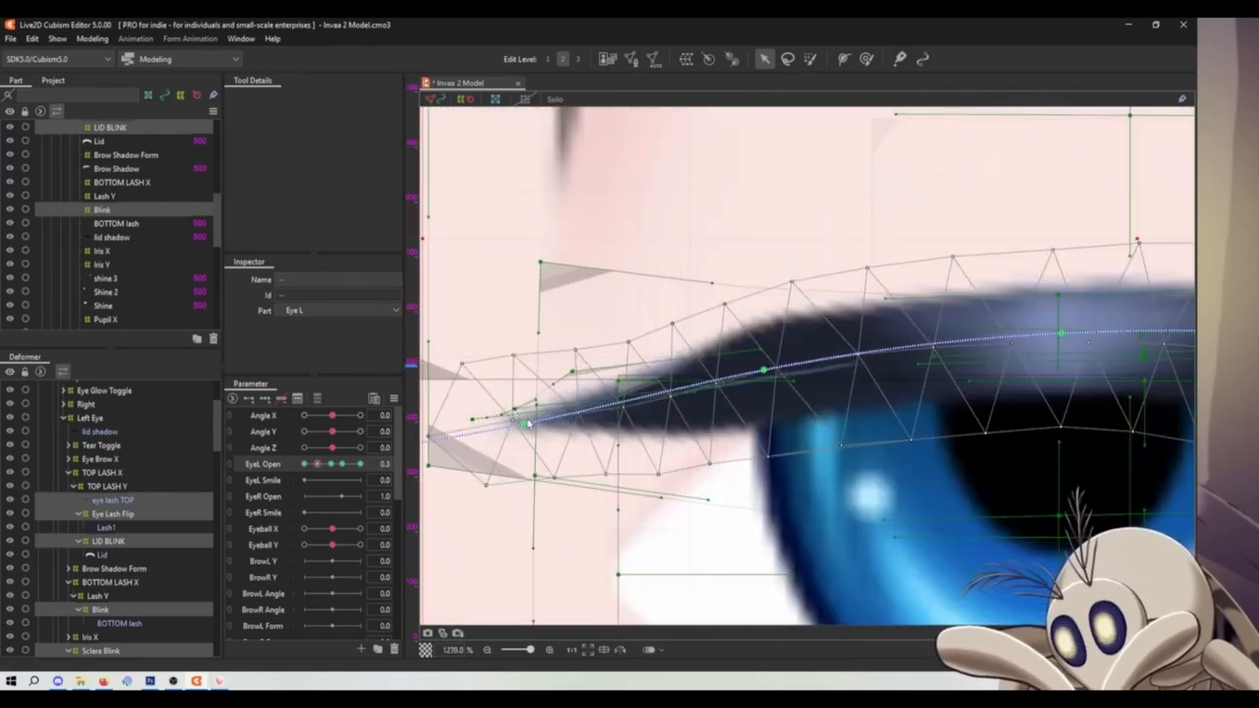
drag(521, 426, 518, 414)
scroll(803, 360, down, 2)
drag(985, 344, 769, 306)
drag(770, 307, 768, 322)
drag(1021, 311, 1021, 316)
Smooth the outer end of the half-closed eye lash TOP by adjusting its deform path and nearby mesh points
drag(1021, 316, 733, 398)
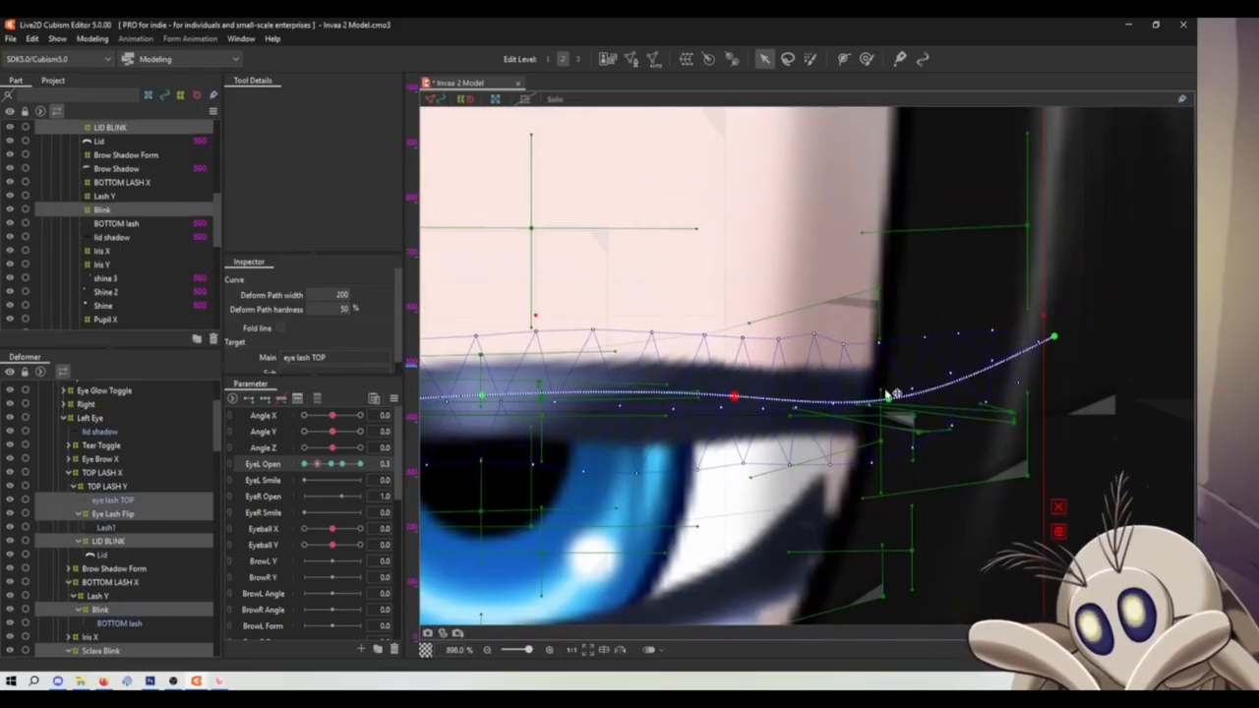
drag(889, 400, 888, 395)
scroll(811, 334, up, 2)
drag(813, 337, 805, 346)
drag(806, 346, 1036, 243)
scroll(1036, 243, down, 3)
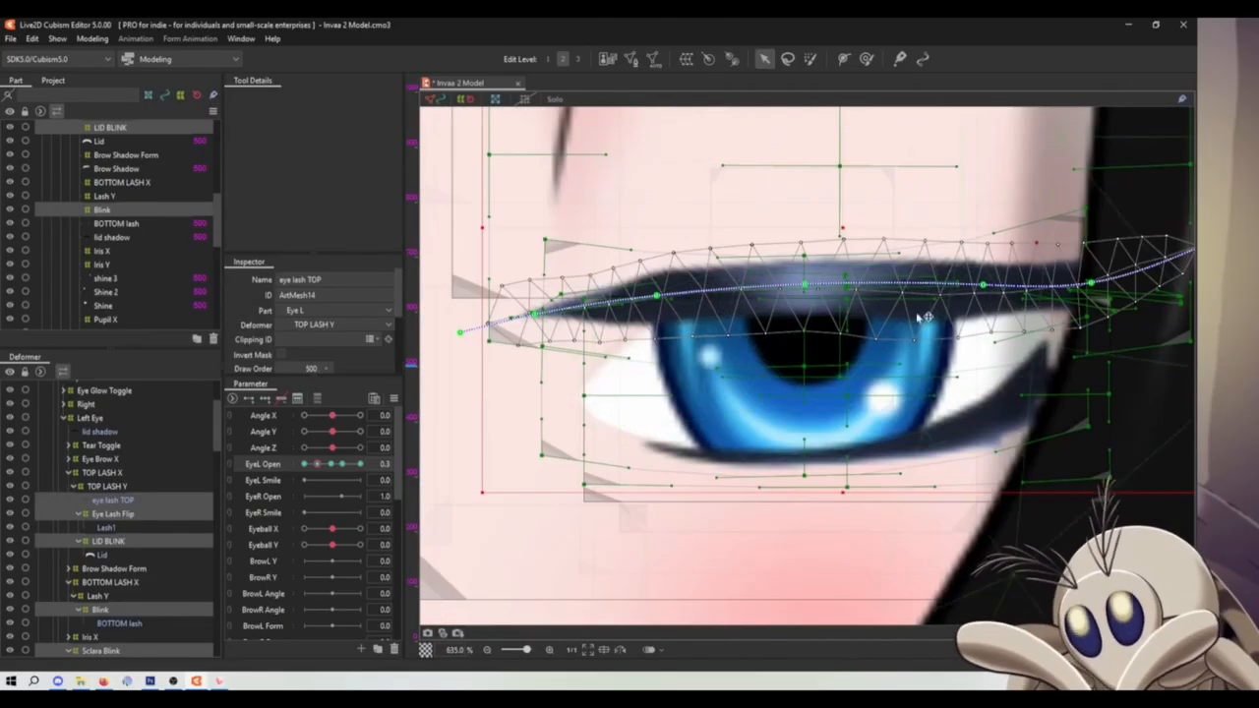
At EyeL Open 0.3, stretch the Sclara Blink warp's inner side toward the nose and lower its bottom inner corner
scroll(104, 544, down, 1)
click(102, 601)
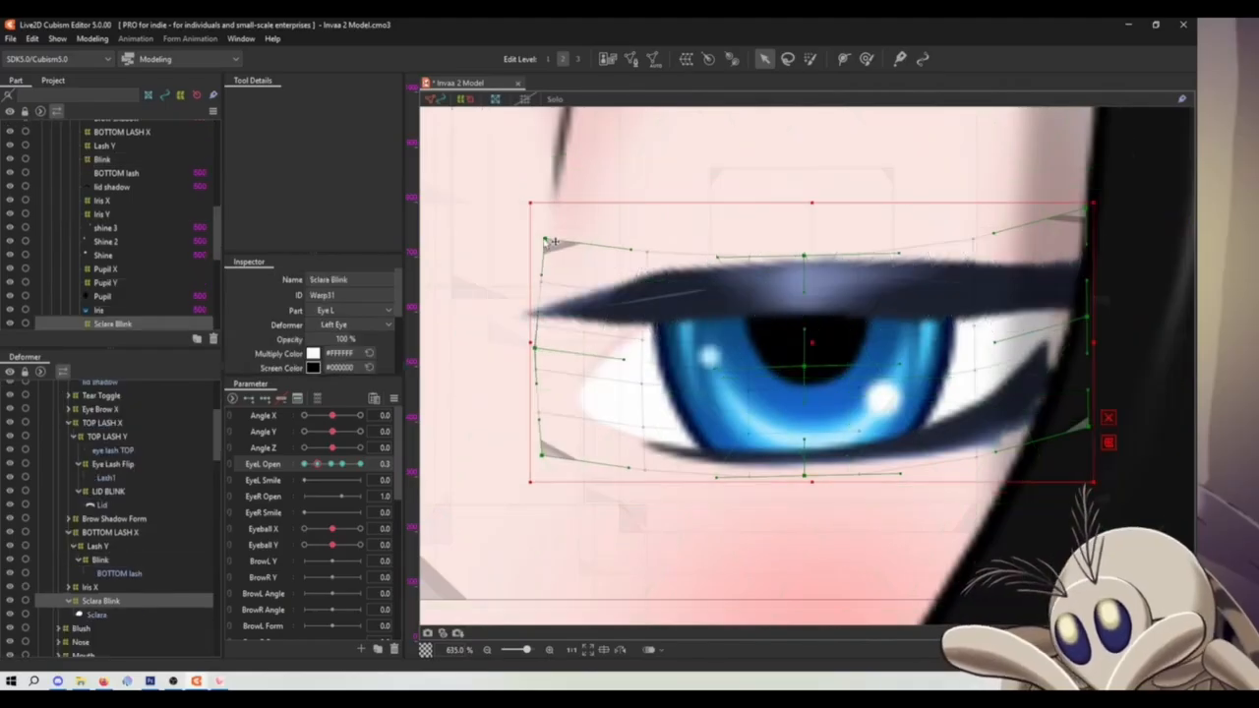
drag(545, 239, 506, 239)
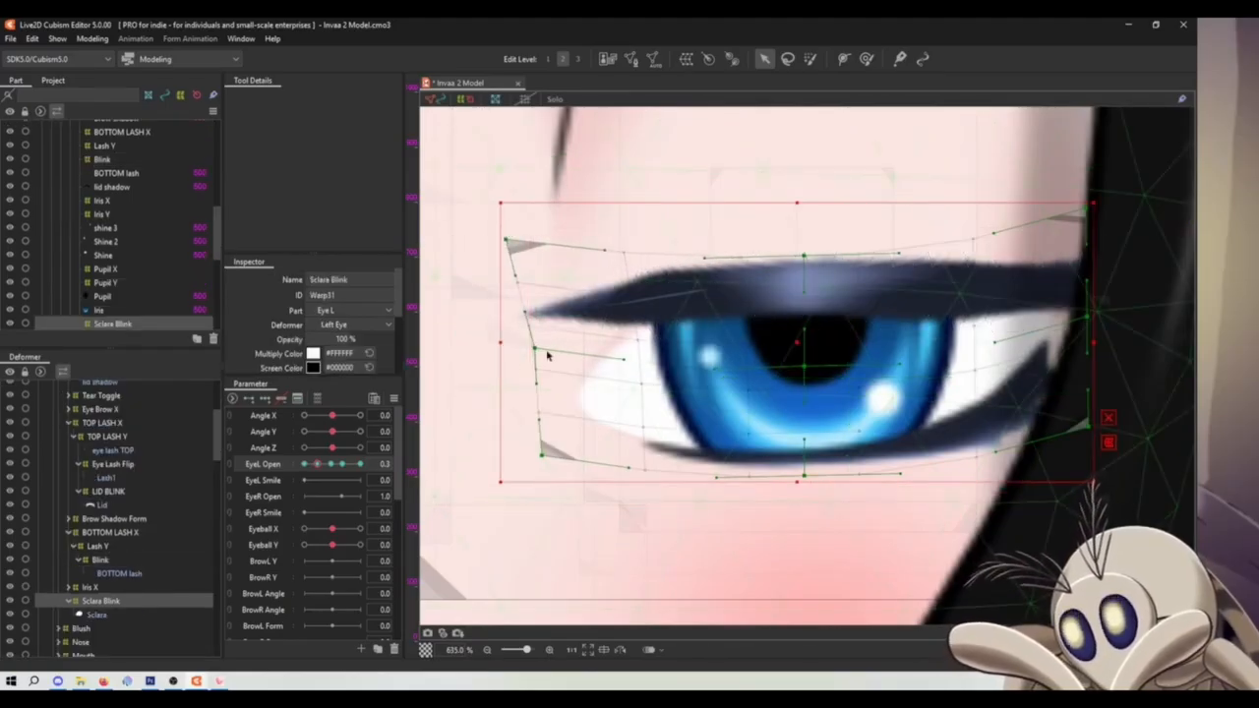
drag(537, 349, 514, 308)
drag(543, 456, 543, 479)
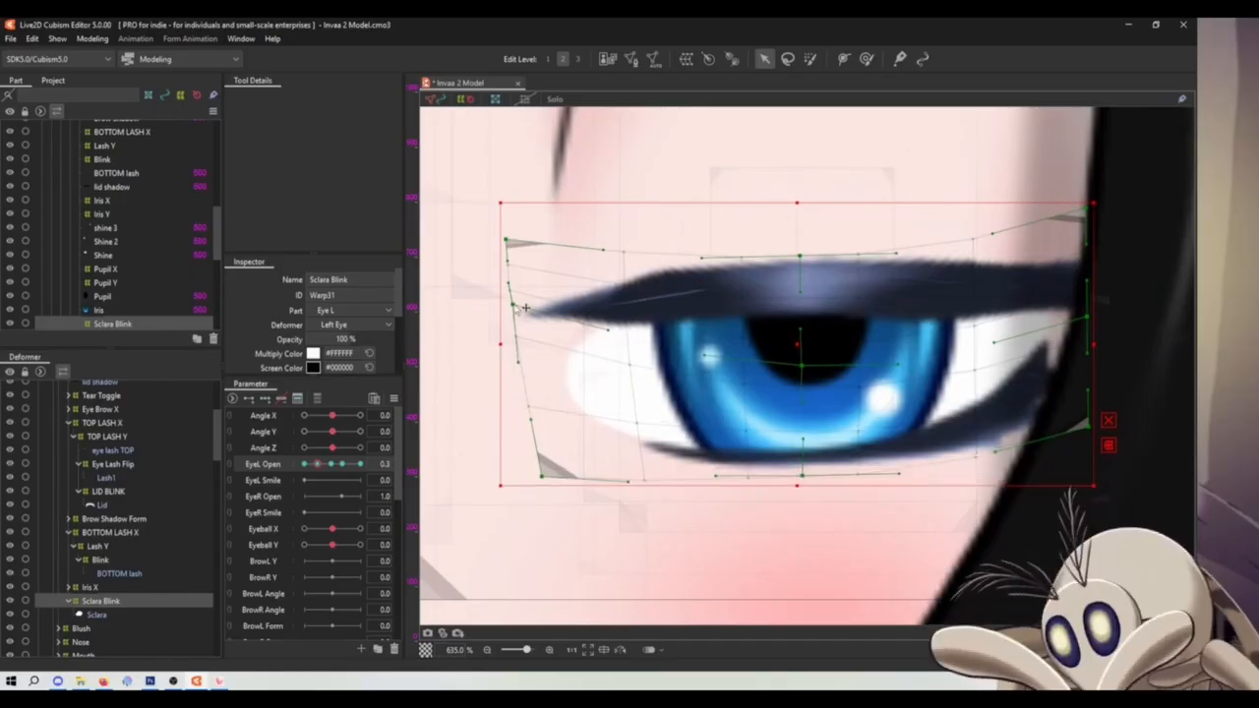
drag(806, 477, 804, 481)
drag(542, 478, 543, 497)
drag(1087, 316, 810, 364)
Compare the half-closed left eye with the right eye and scrub EyeL Open down to 0.2 to examine the sclera
scroll(1034, 324, down, 3)
scroll(866, 354, up, 2)
scroll(576, 358, down, 4)
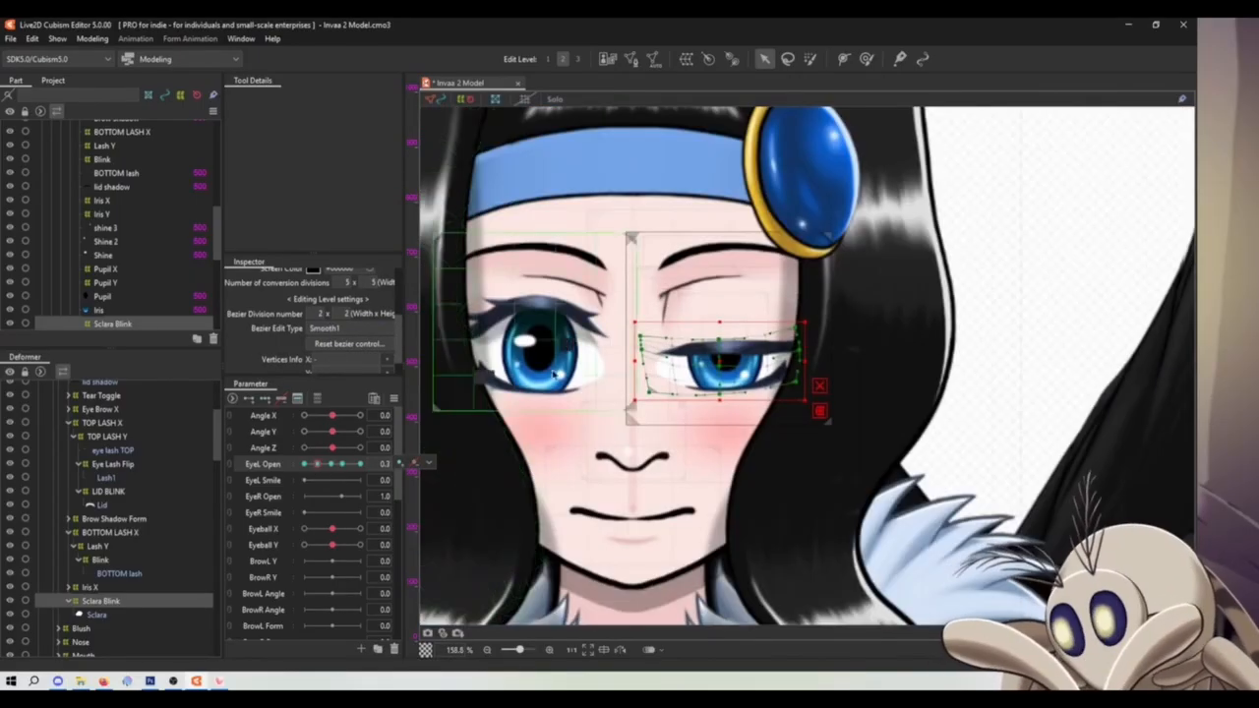
scroll(521, 349, up, 5)
drag(504, 365, 658, 395)
scroll(658, 394, down, 5)
click(492, 433)
mouse_move(317, 463)
mouse_down()
mouse_move(273, 500)
mouse_move(337, 480)
mouse_move(311, 479)
mouse_up()
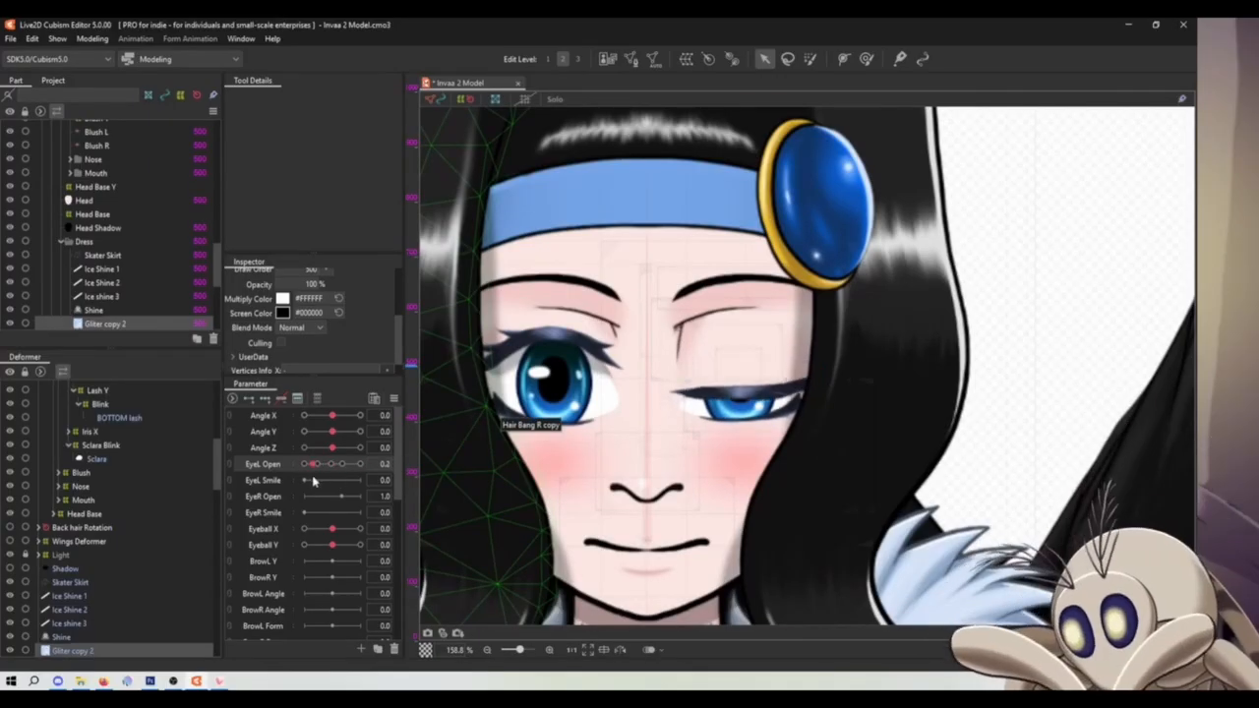
At EyeL Open 0.0, pull the Sclara Blink warp's inner edge points past the closed lash's inner tip
scroll(706, 396, up, 2)
click(678, 423)
scroll(747, 420, up, 3)
drag(495, 427, 632, 492)
scroll(523, 436, down, 3)
mouse_move(304, 464)
mouse_down()
mouse_move(286, 492)
mouse_move(312, 482)
mouse_move(300, 478)
mouse_up()
scroll(543, 436, up, 5)
drag(649, 485, 514, 436)
drag(508, 511, 506, 500)
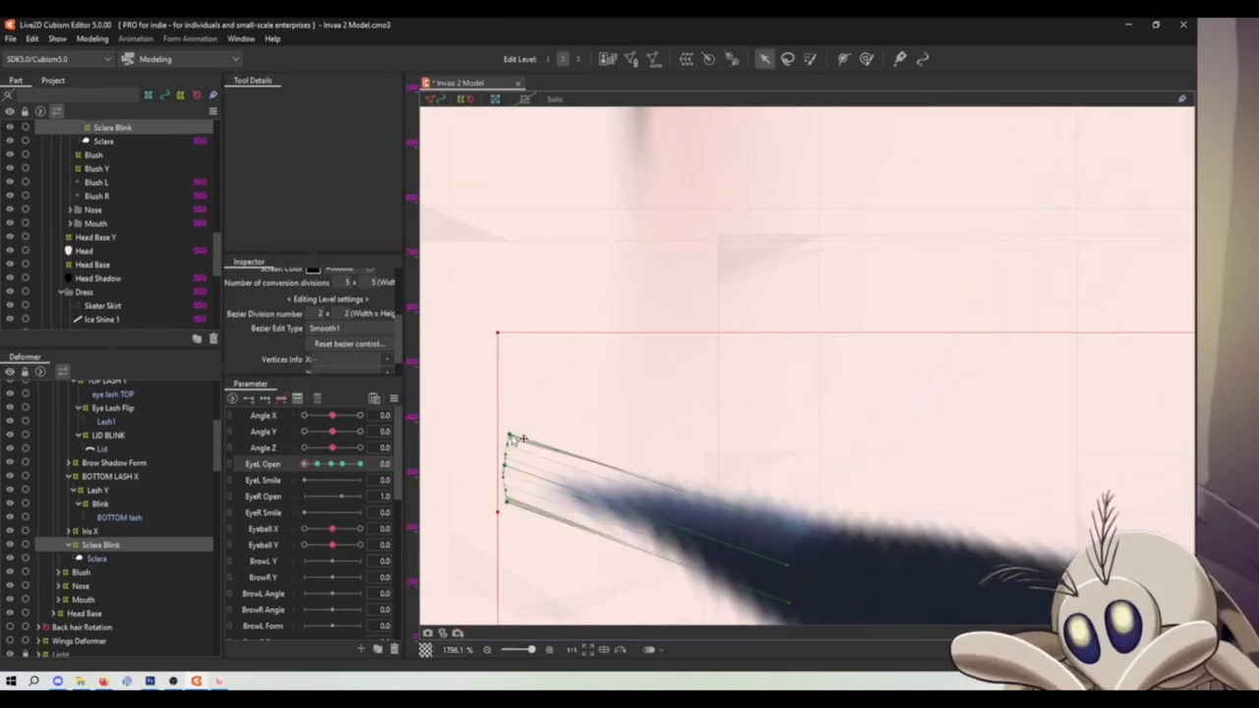
drag(514, 438, 511, 440)
Squeeze the closed Sclara Blink warp's inner edge points tightly together and tilt them along the lash line
scroll(605, 429, down, 4)
scroll(574, 468, up, 4)
drag(596, 356, 515, 336)
drag(606, 301, 559, 272)
drag(509, 325, 515, 299)
drag(554, 270, 528, 275)
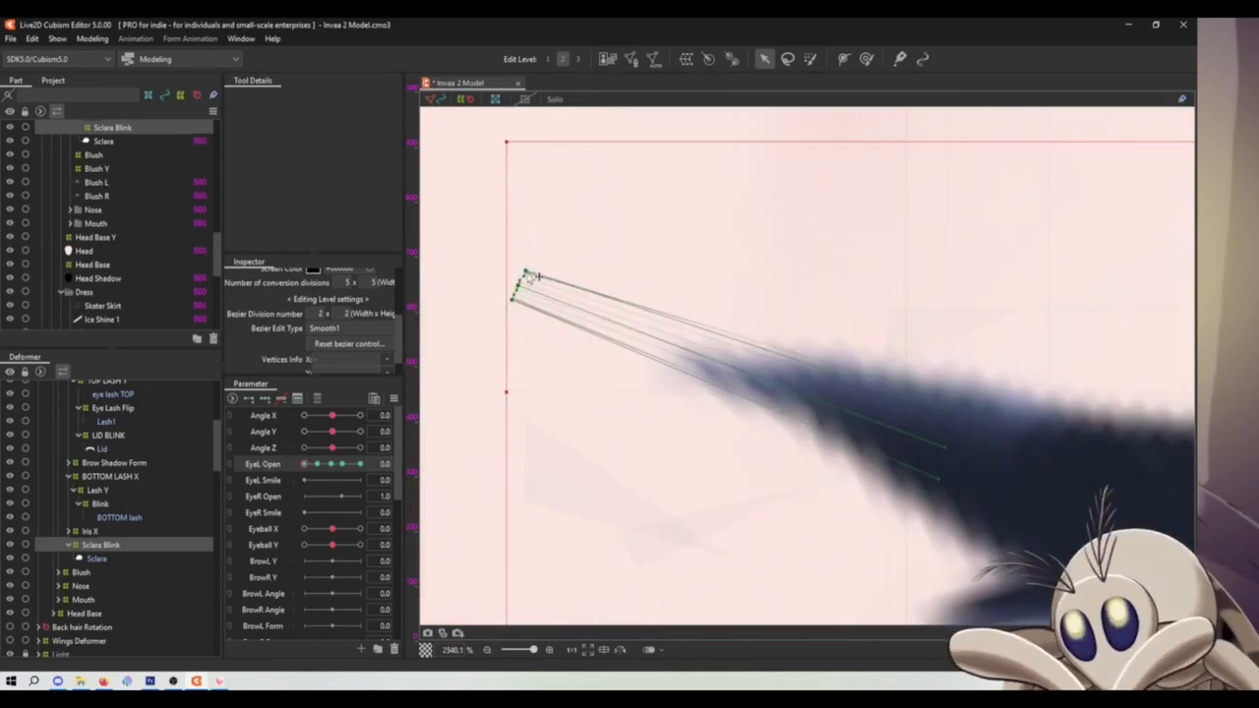
scroll(512, 380, down, 3)
Scrub EyeL Open up from 0.0 to examine the blink on the whole face, and reset the parameters to default values
mouse_move(304, 465)
mouse_down()
mouse_move(324, 472)
mouse_move(305, 480)
mouse_move(325, 477)
mouse_move(300, 483)
mouse_up()
scroll(645, 425, down, 6)
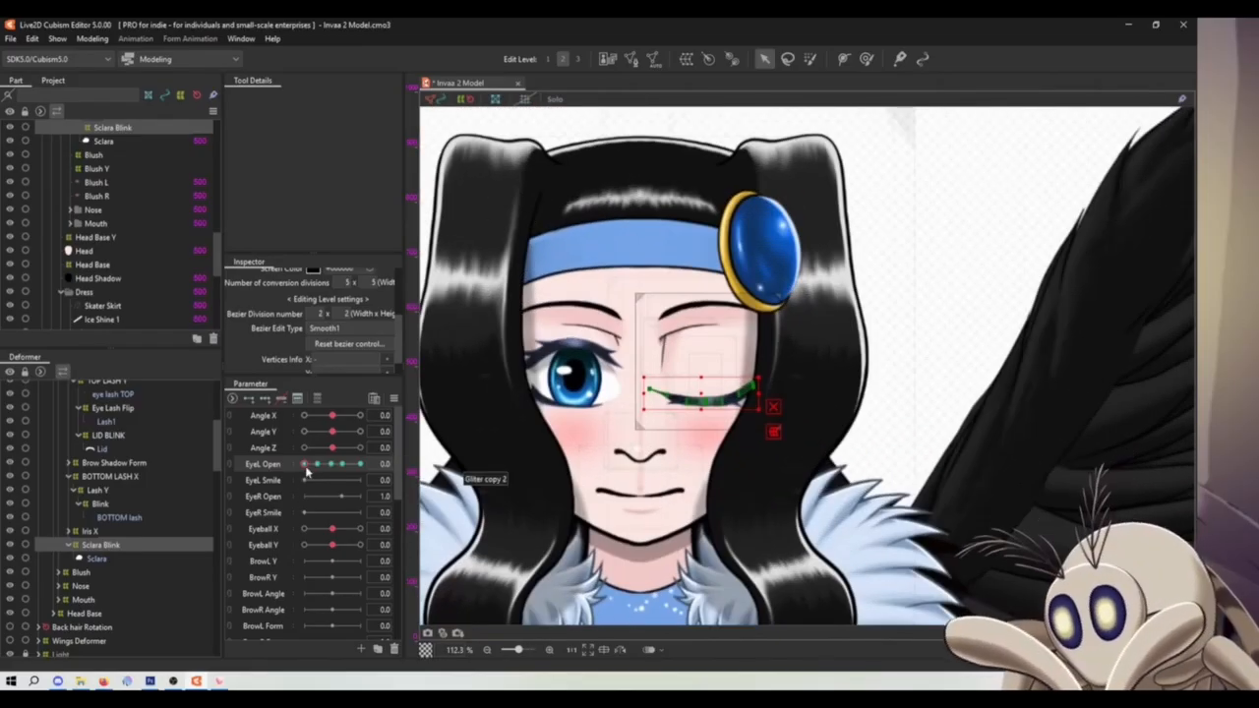
drag(307, 472, 335, 494)
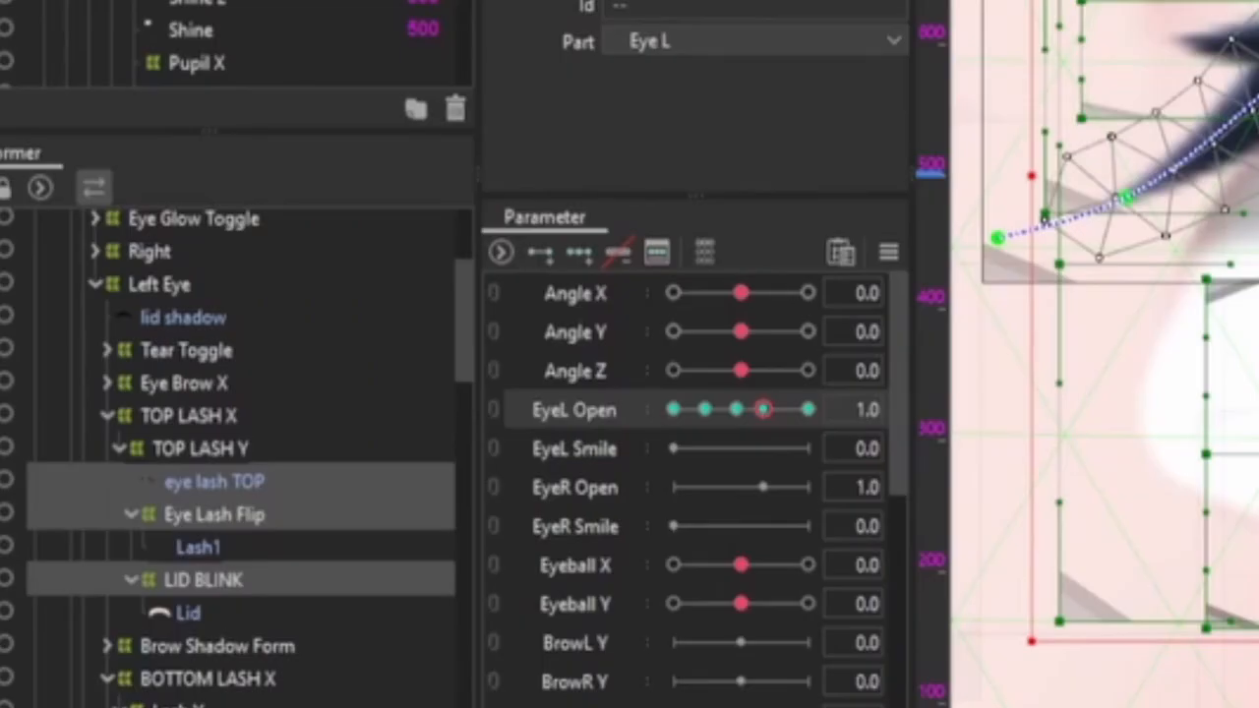
click(888, 252)
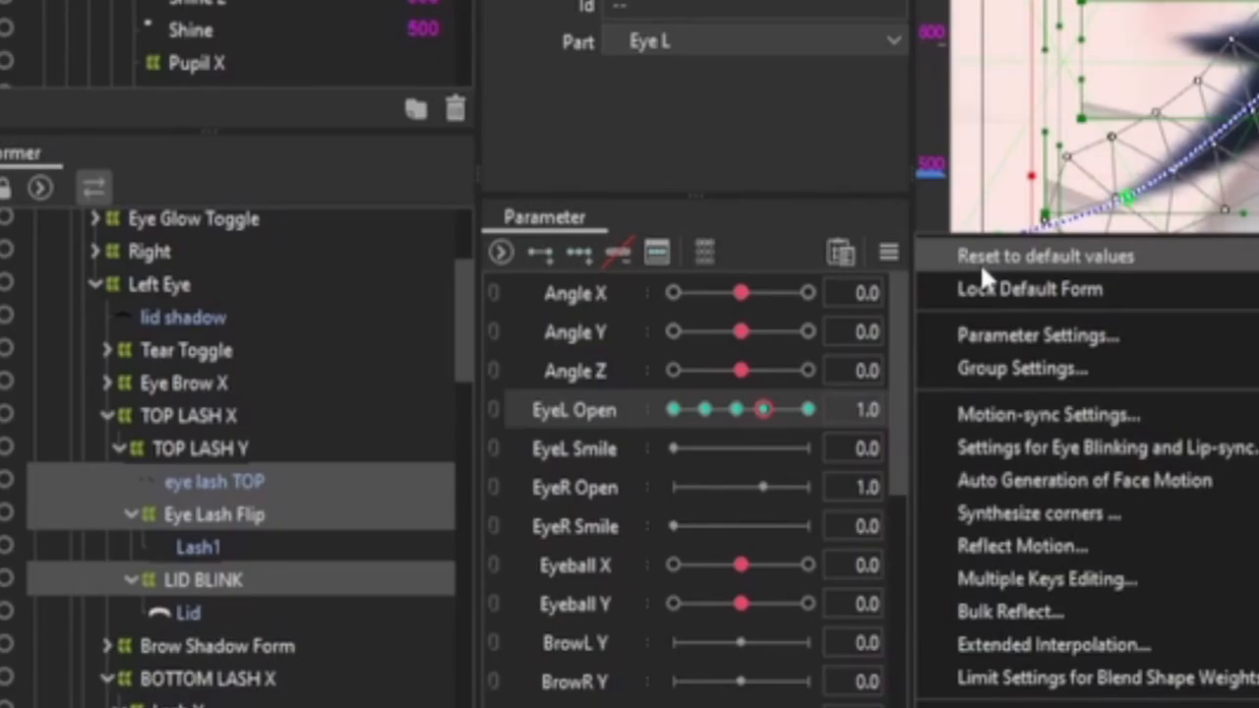
click(1036, 254)
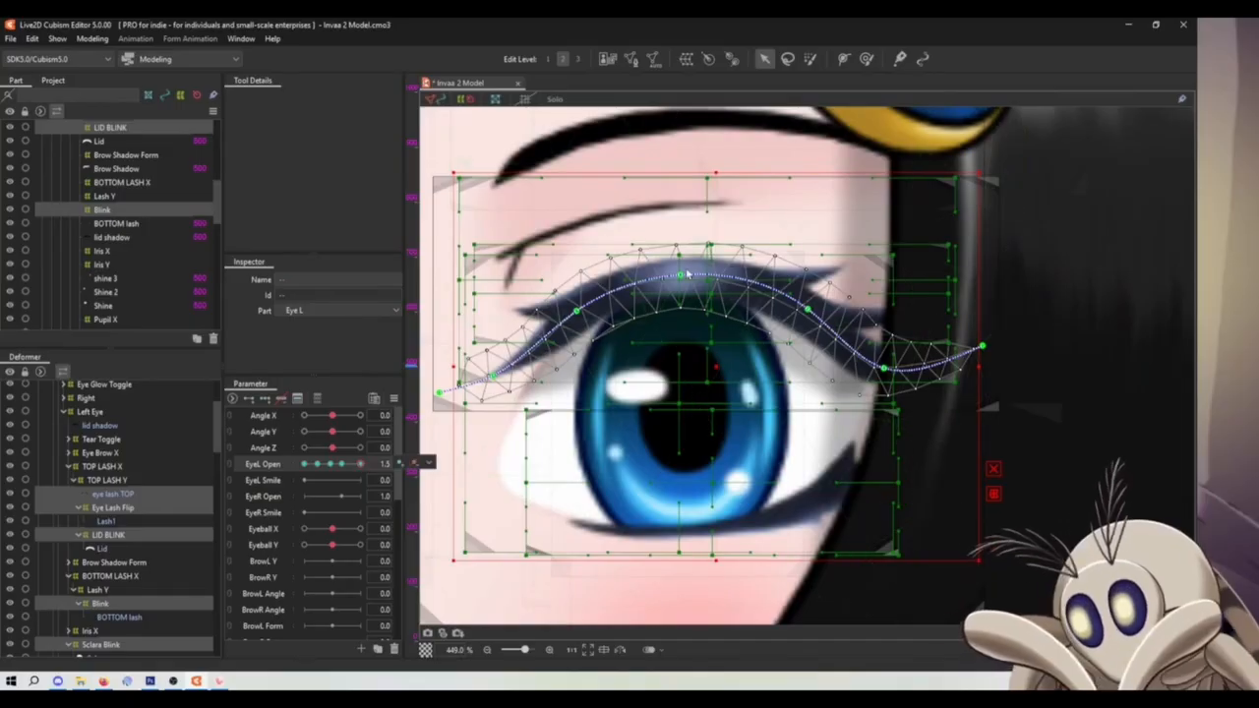
At EyeL Open 1.5, raise the middle and side points of the eye lash TOP deform path into a higher arch
scroll(681, 274, up, 2)
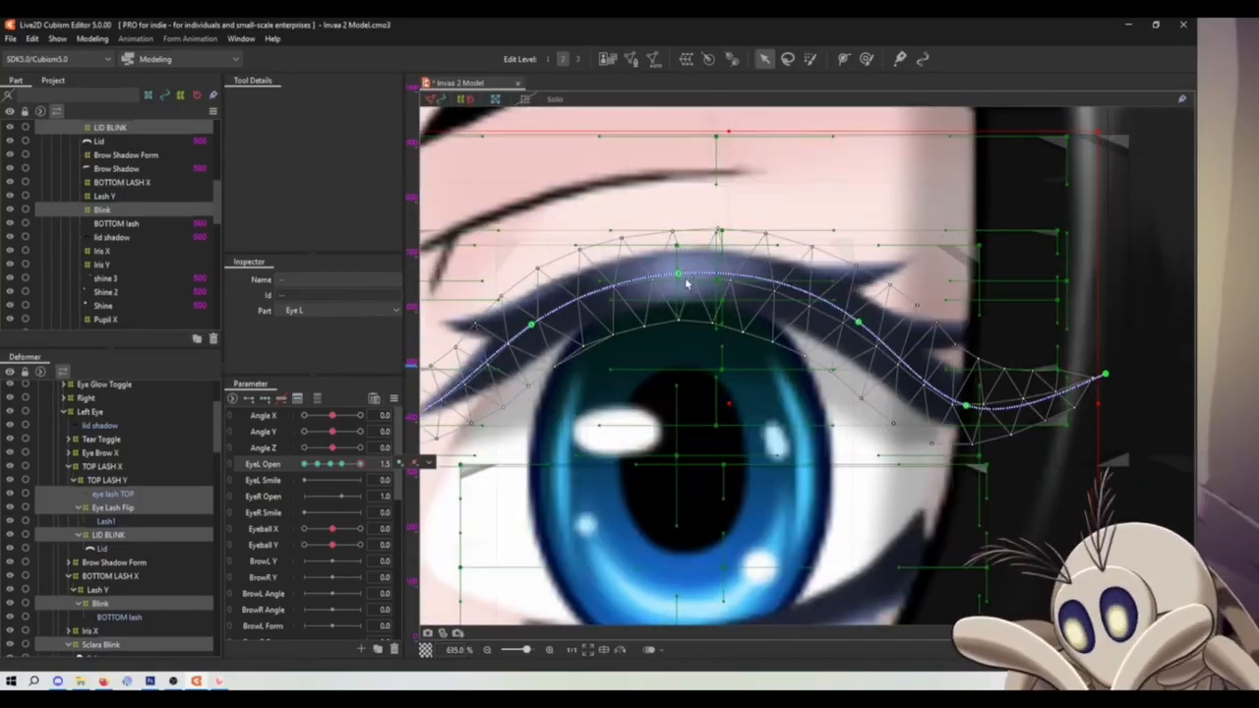
click(112, 496)
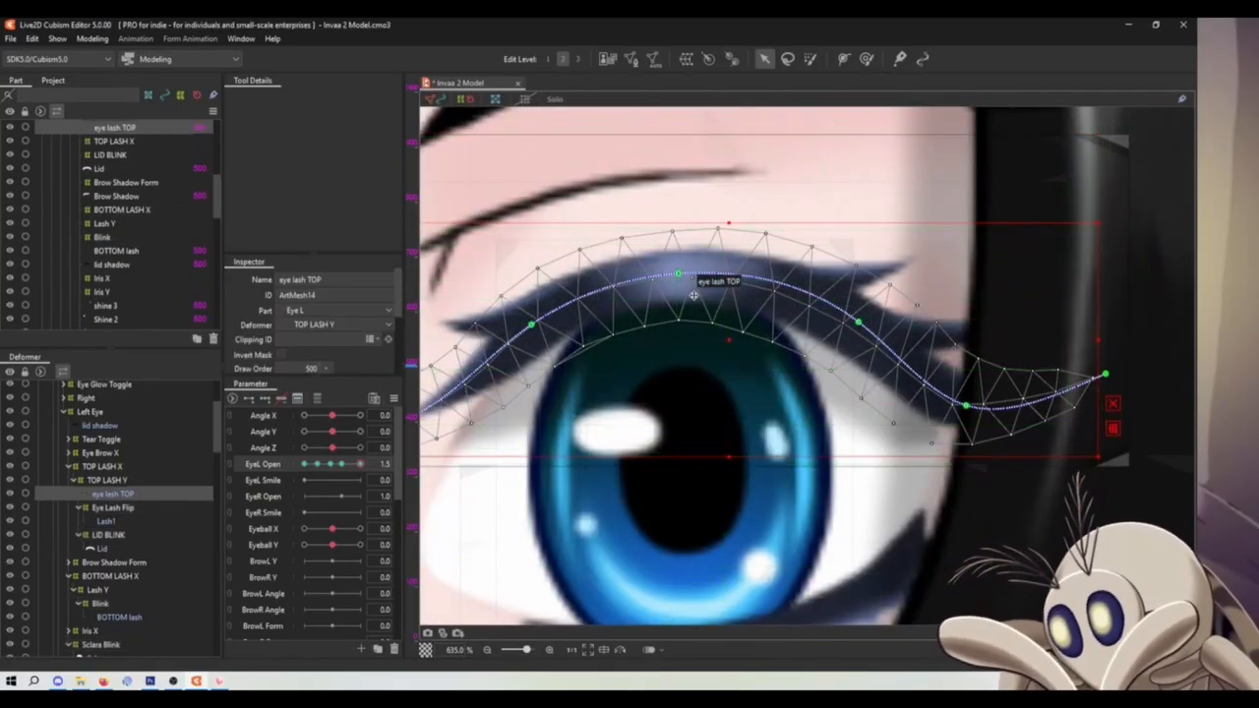
drag(680, 276, 678, 229)
drag(532, 325, 669, 282)
mouse_move(669, 282)
mouse_down()
mouse_move(679, 267)
mouse_move(663, 275)
mouse_up()
drag(536, 413, 539, 366)
drag(659, 281, 646, 276)
drag(984, 326, 838, 318)
drag(839, 319, 837, 300)
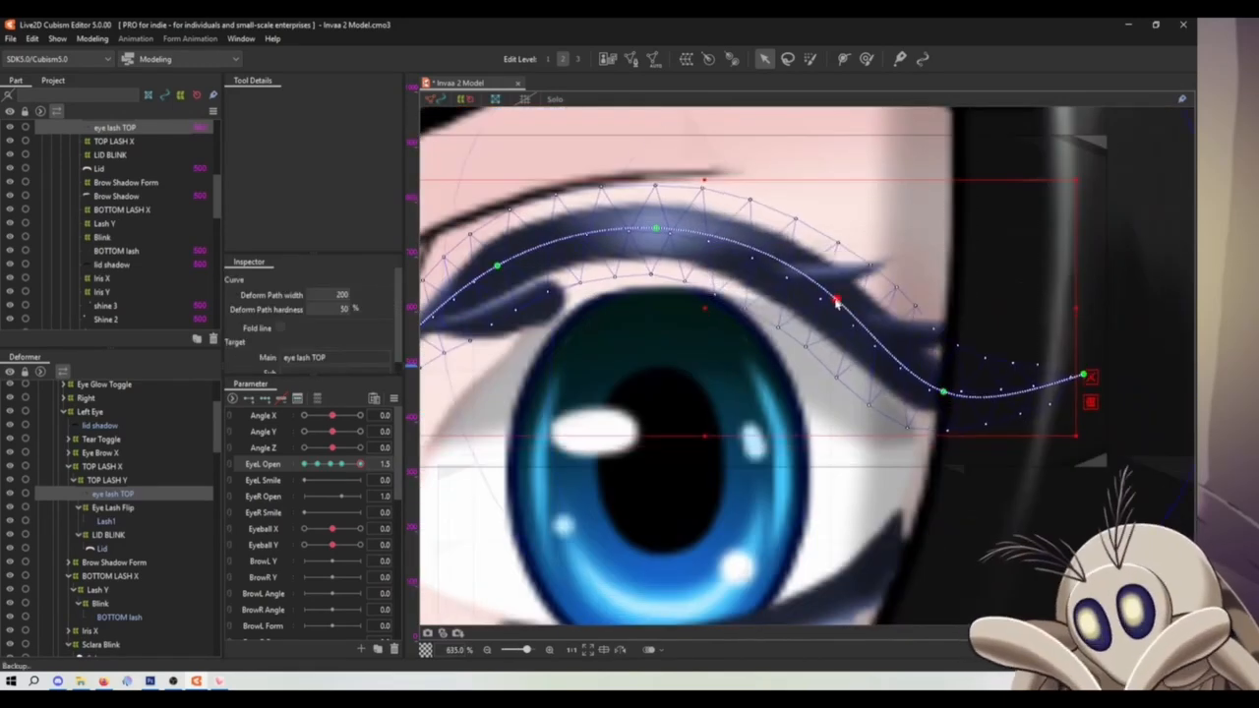
Raise the Eye Lash Flip warp at EyeL Open 1.5 and tilt its inner columns to match the lifted lash line
click(981, 337)
drag(722, 304, 981, 305)
drag(603, 203, 920, 408)
drag(762, 305, 579, 266)
drag(429, 344, 417, 323)
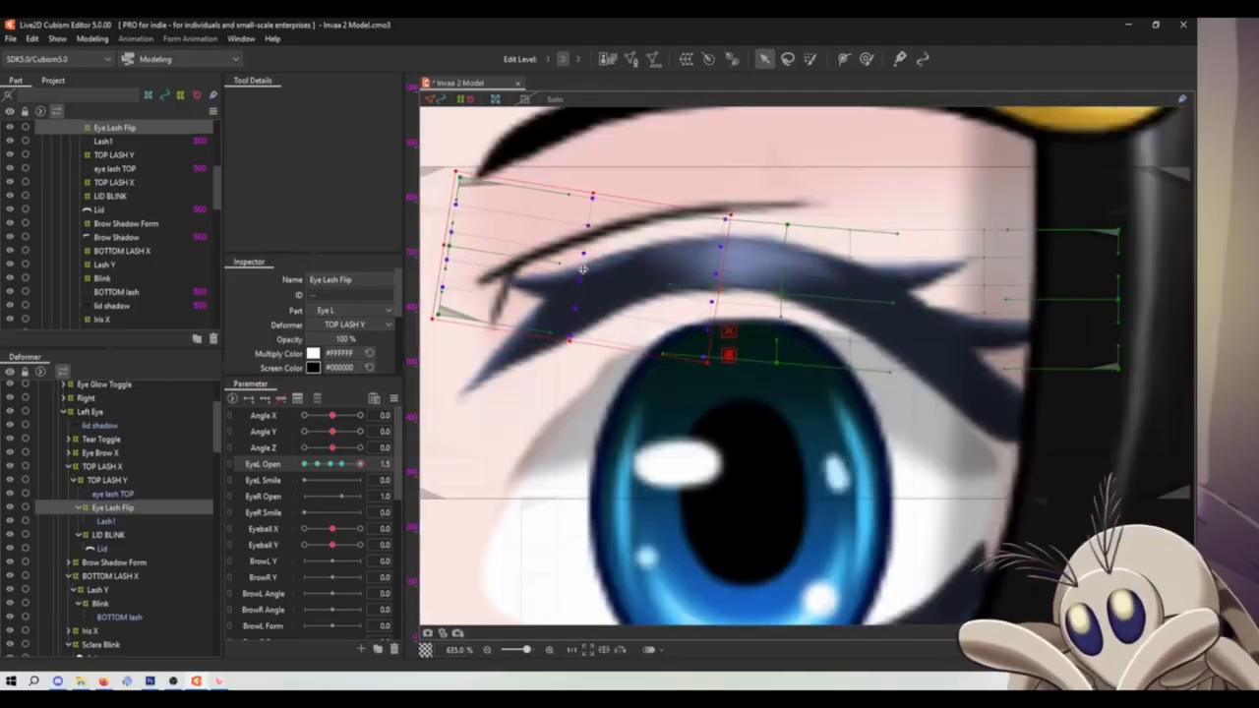
Raise the lower edge and inner corner of the LID BLINK warp to follow the widened upper lash
drag(694, 415, 843, 340)
scroll(843, 341, down, 2)
click(843, 340)
drag(897, 372, 786, 479)
drag(785, 371, 790, 366)
drag(538, 474, 553, 450)
At EyeL Open 1.5, extend the Sclara Blink warp upward by raising its upper rows of points behind the lifted lash
scroll(919, 316, down, 4)
scroll(76, 574, down, 1)
click(100, 595)
scroll(827, 386, up, 4)
drag(852, 271, 852, 213)
key(ctrl+z)
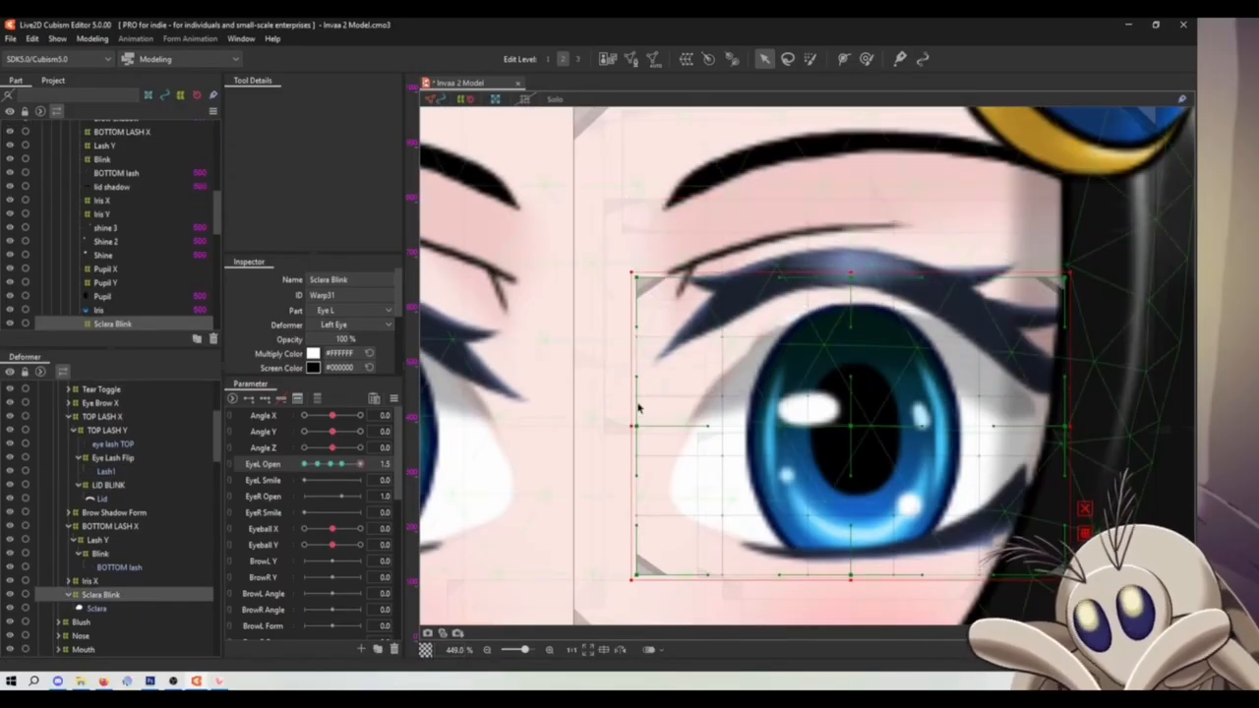
drag(606, 424, 1103, 178)
drag(851, 335, 852, 286)
drag(590, 425, 1093, 487)
drag(850, 455, 848, 406)
drag(600, 329, 1094, 370)
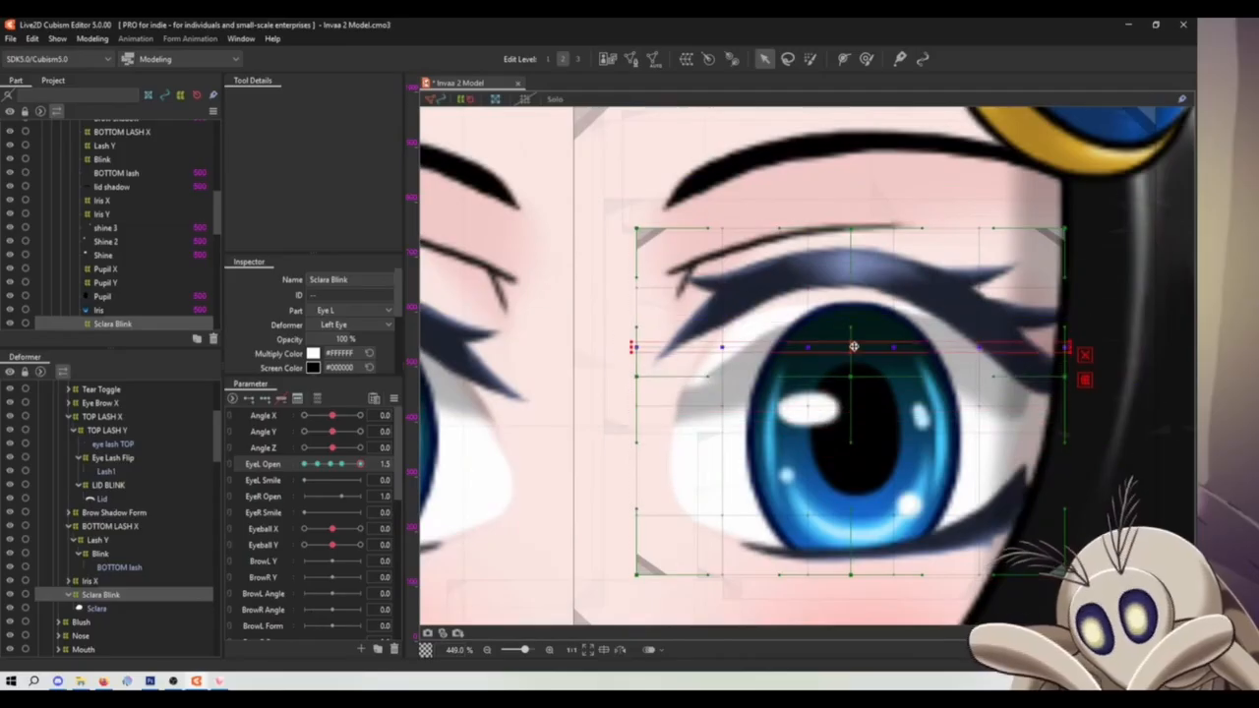
drag(854, 348, 852, 337)
click(852, 336)
Create a warp deformer named Eye Shadow as the parent of lid shadow, with EyeL Open at 1.0
click(884, 298)
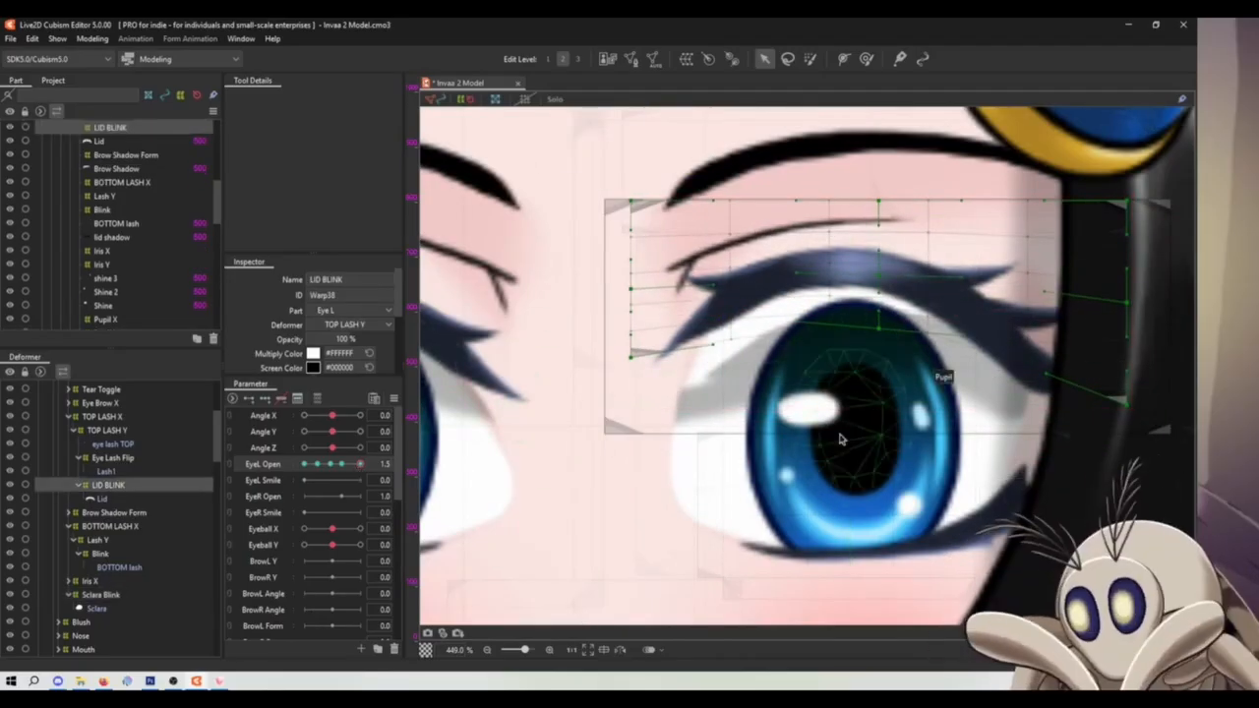
click(113, 513)
click(722, 349)
click(93, 424)
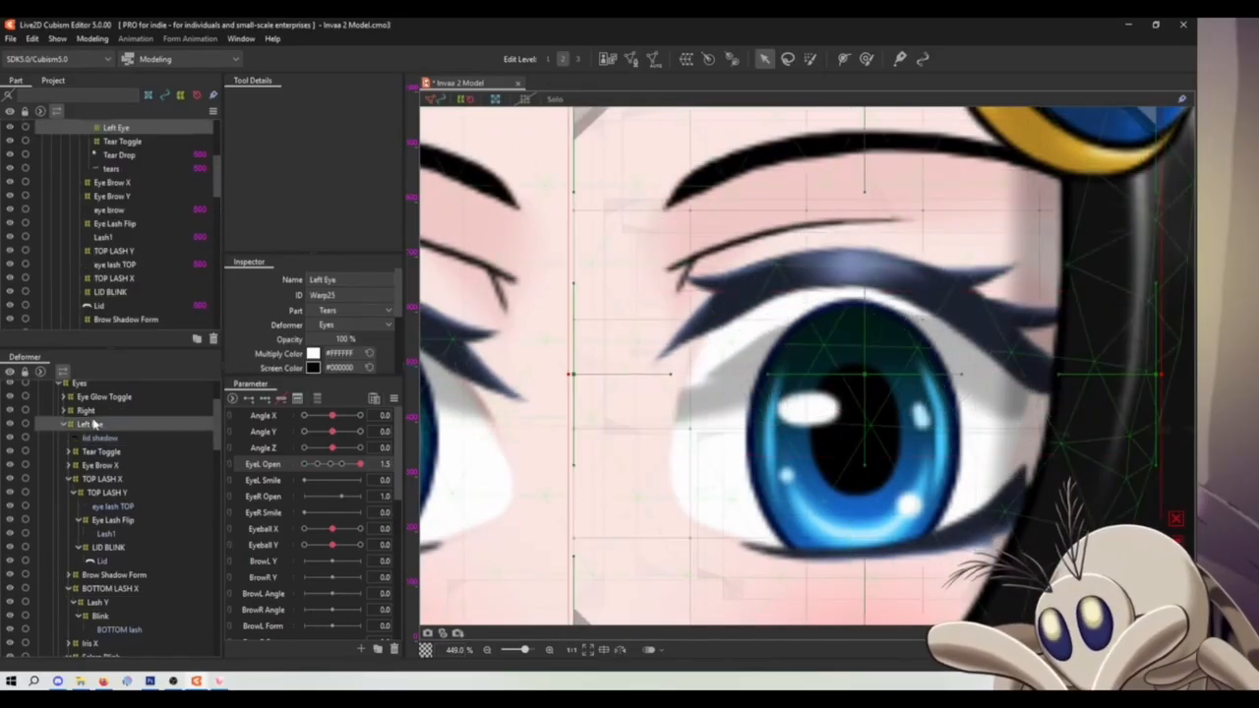
click(98, 439)
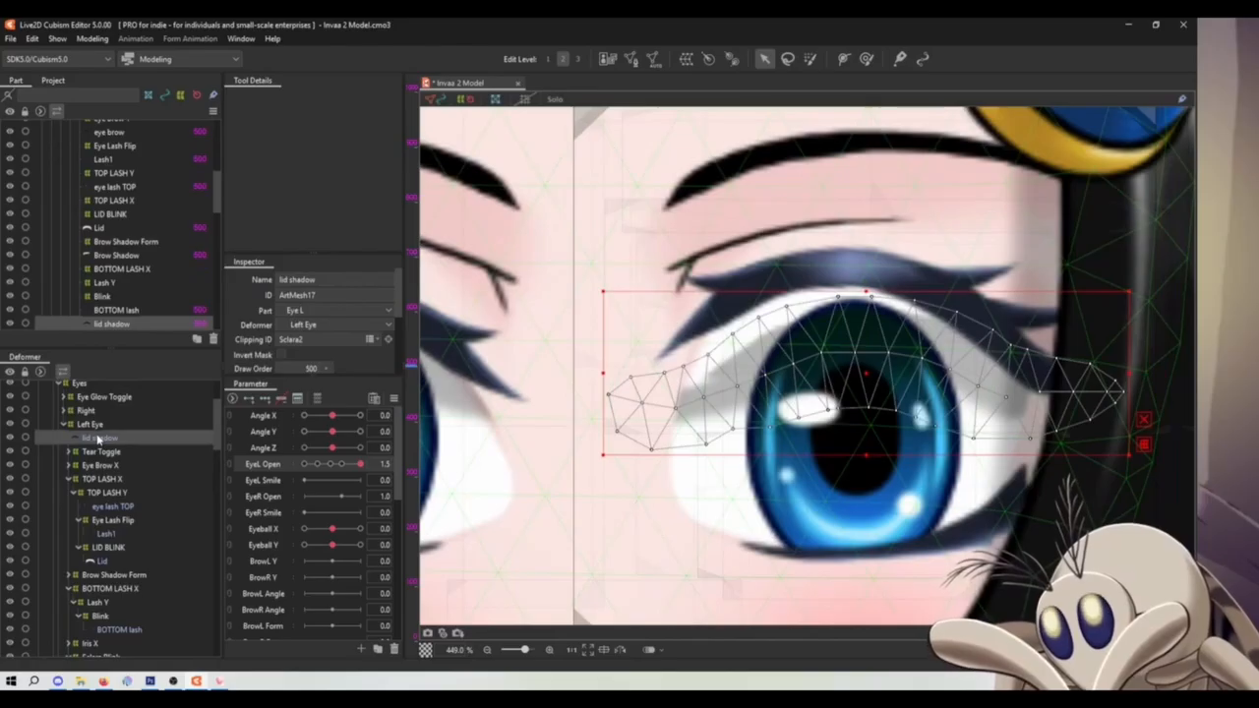
click(345, 466)
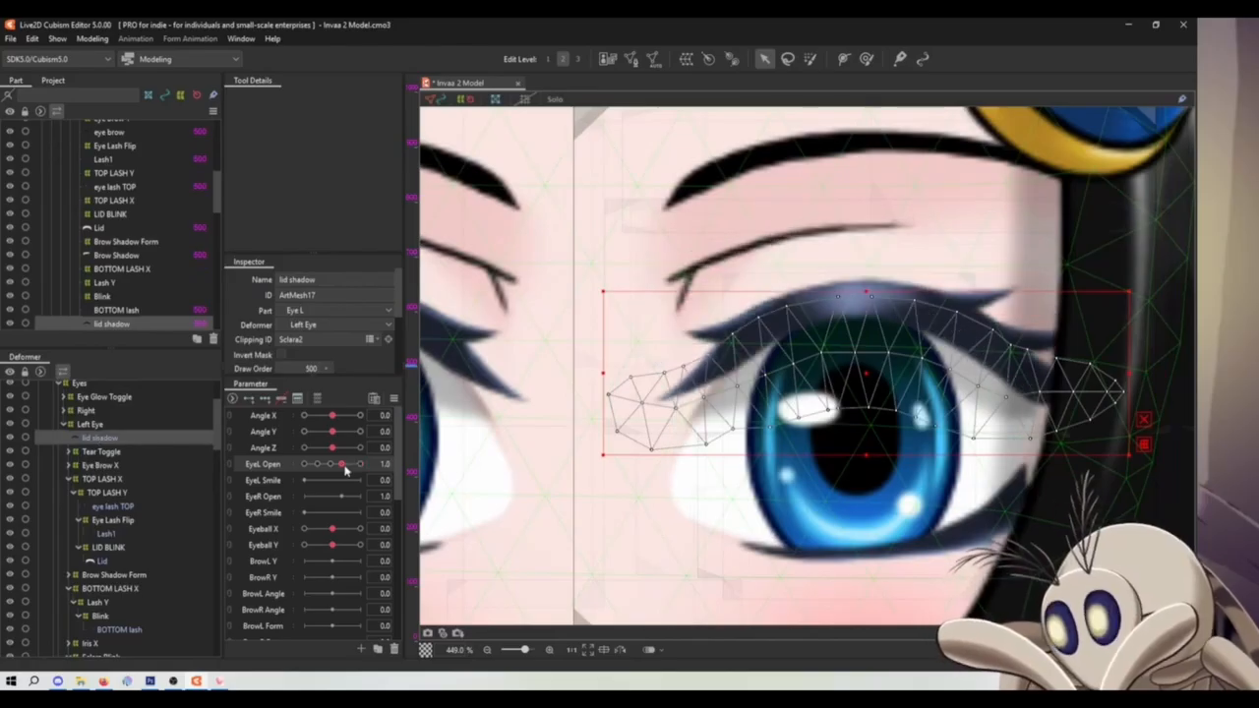
click(689, 58)
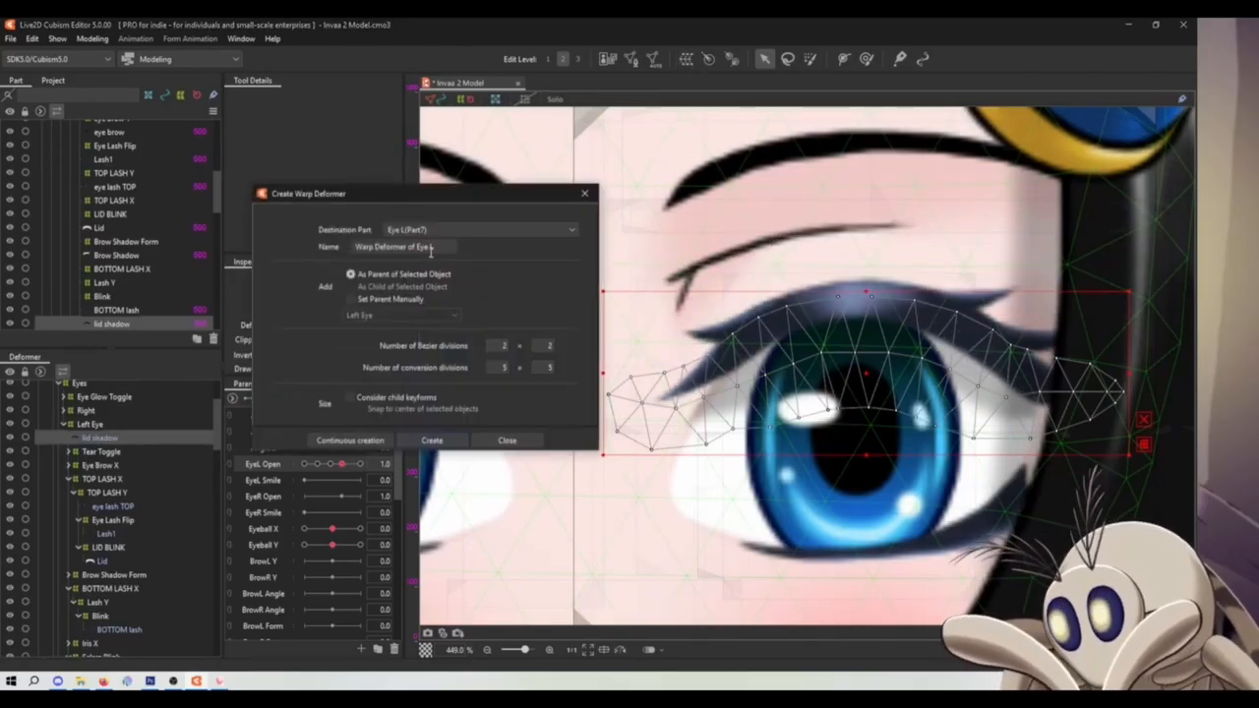
text(Eye Shadow)
key(Return)
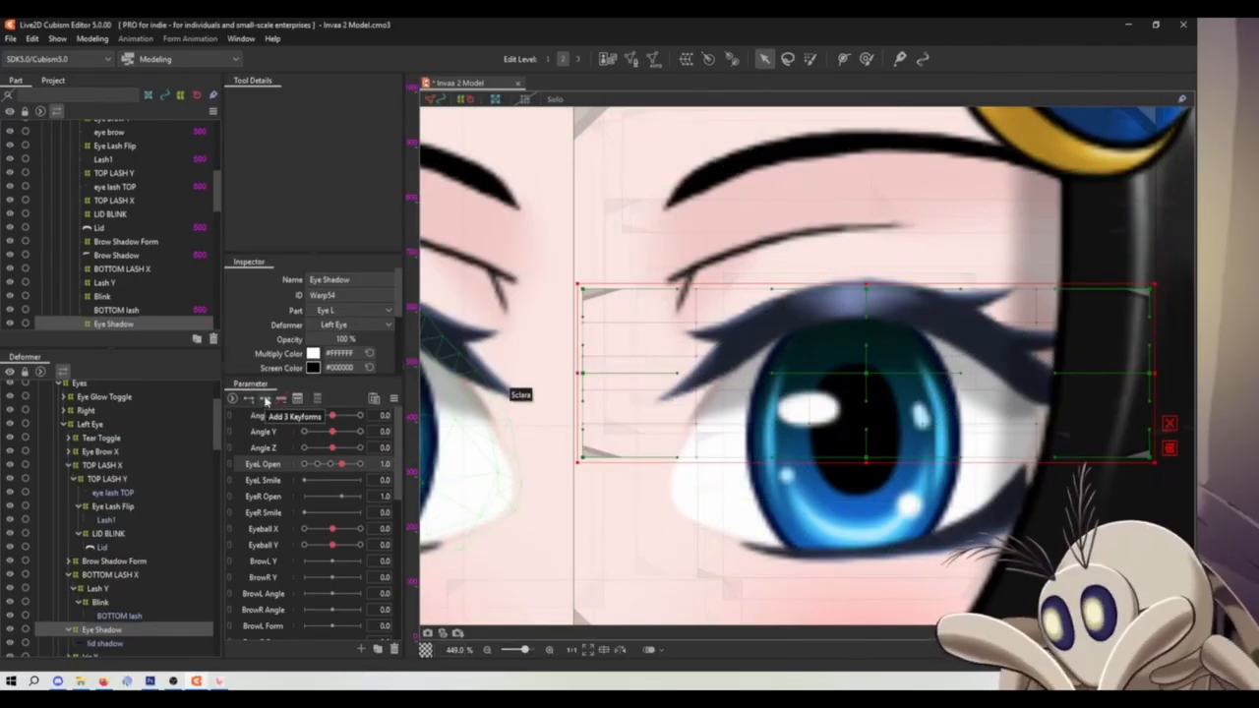
Key the Eye Shadow warp to EyeL Open, raise its middle and inner side at 1.5, and save the model
click(266, 399)
click(360, 463)
drag(867, 353, 867, 329)
drag(866, 265, 866, 244)
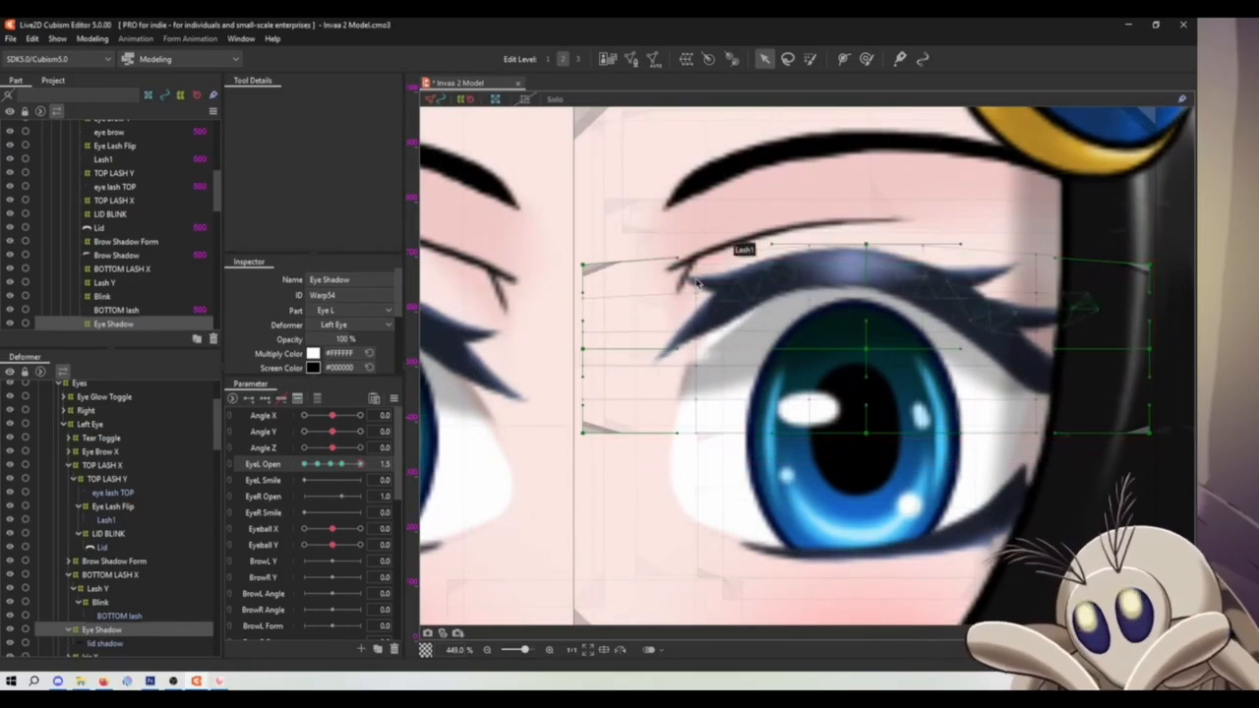
drag(583, 265, 584, 227)
drag(583, 348, 584, 264)
drag(865, 349, 866, 298)
key(ctrl+s)
At EyeL Open 1.5, lower the bottom edge and outer middle point of the Blink warp around BOTTOM lash
click(68, 437)
click(95, 466)
click(113, 534)
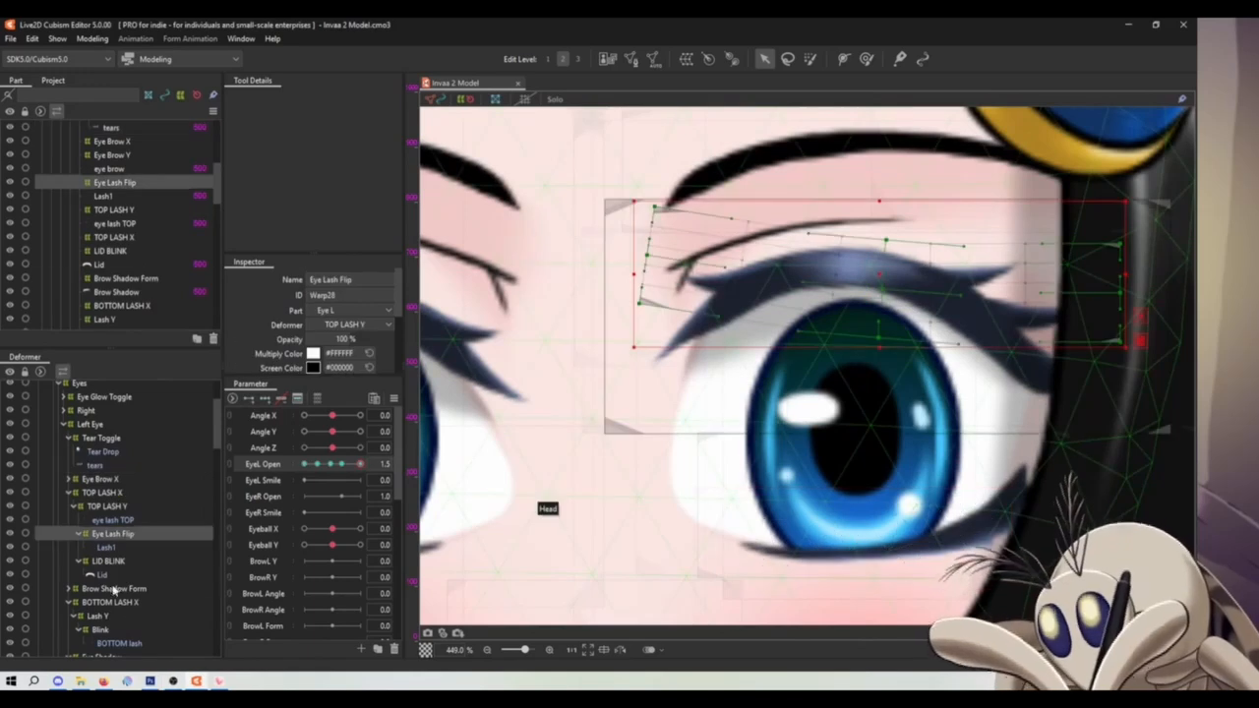
click(112, 602)
drag(738, 492, 539, 440)
click(100, 629)
drag(684, 525, 685, 546)
drag(871, 525, 870, 539)
drag(871, 452, 870, 488)
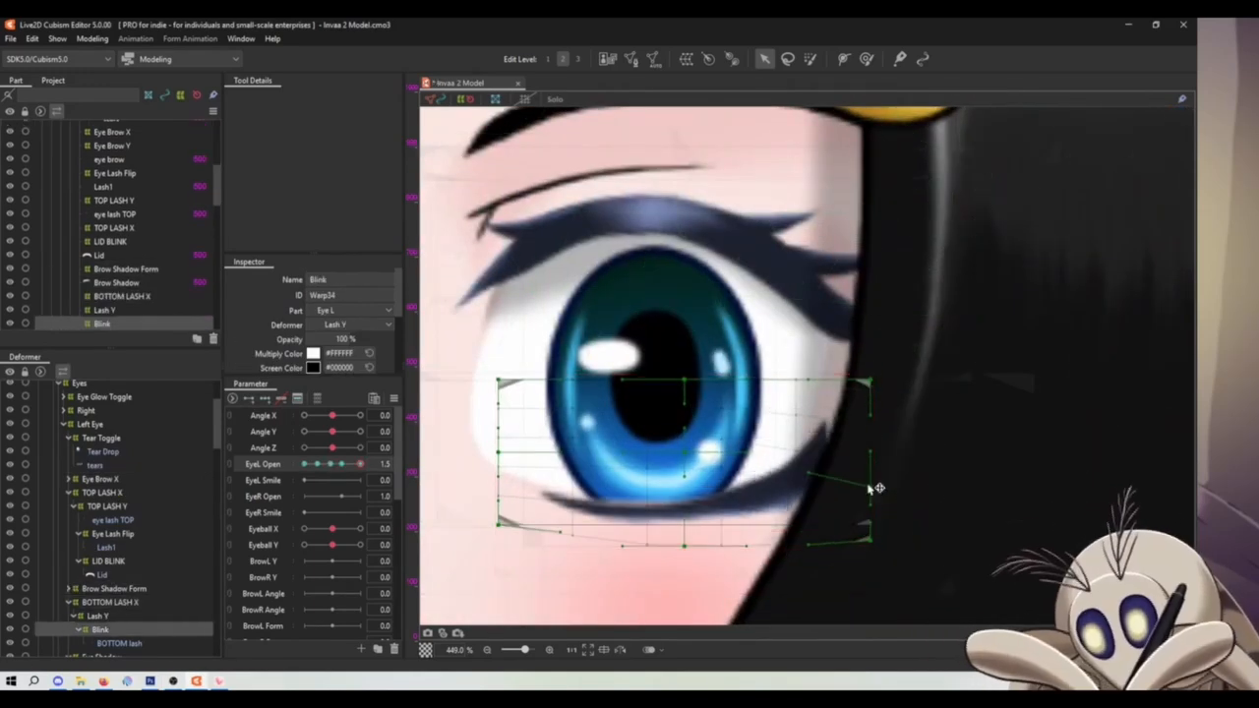
Lower the bottom lash Blink warp's middle row and top outer corner, and fine-tune its bottom edge into a deeper curve
drag(871, 380, 870, 405)
drag(871, 488, 870, 498)
drag(684, 453, 685, 472)
drag(498, 453, 497, 477)
drag(684, 546, 684, 553)
drag(498, 525, 498, 530)
drag(685, 552, 685, 557)
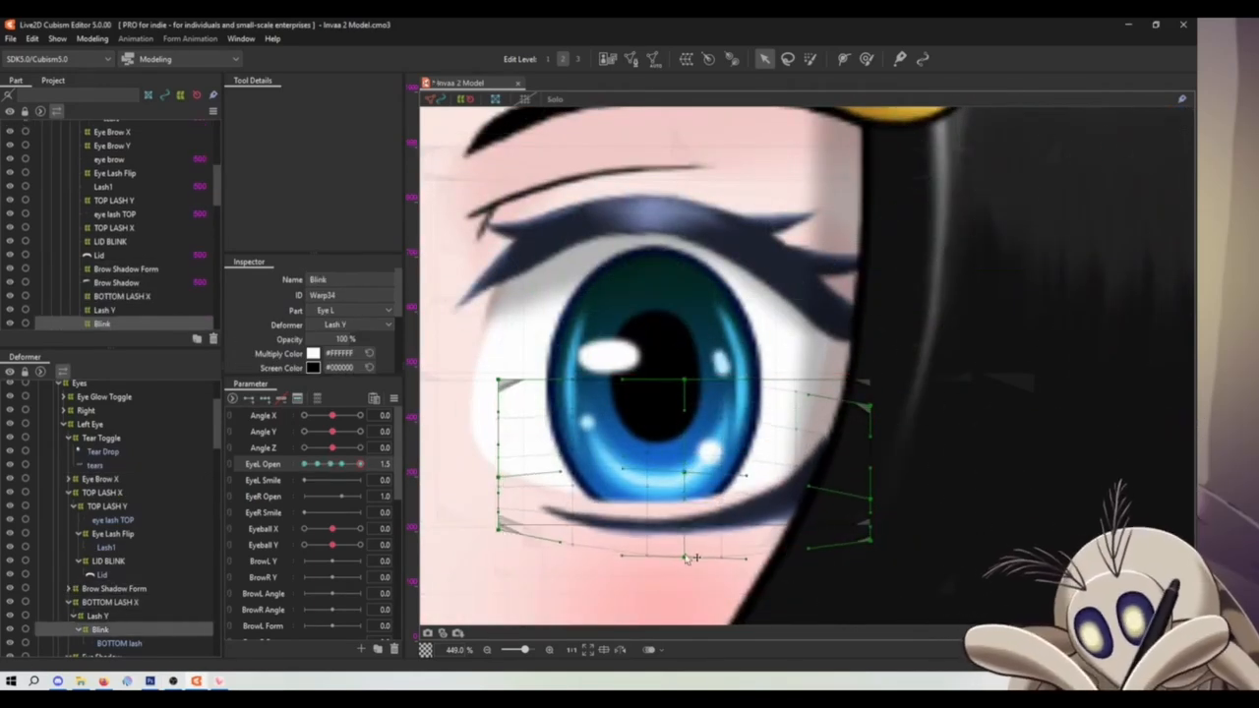
drag(870, 498, 871, 516)
Shift the Sclara Blink warp's lower rows of points down to meet the lowered bottom lash at EyeL Open 1.5
scroll(104, 574, down, 3)
click(100, 549)
drag(893, 393, 427, 578)
drag(652, 501, 734, 507)
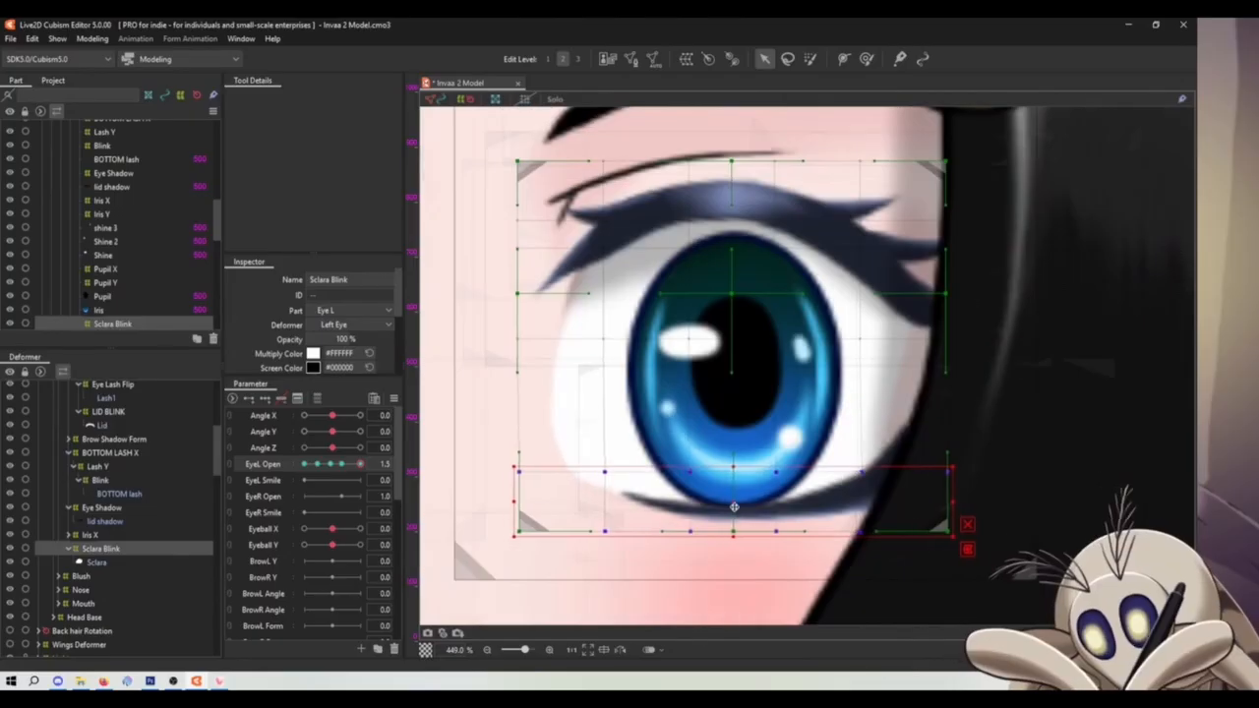
click(750, 537)
Create a warp deformer named Shrink as the parent of the iris, the three shines and Pupil X
drag(629, 549, 503, 454)
drag(562, 503, 504, 448)
click(517, 432)
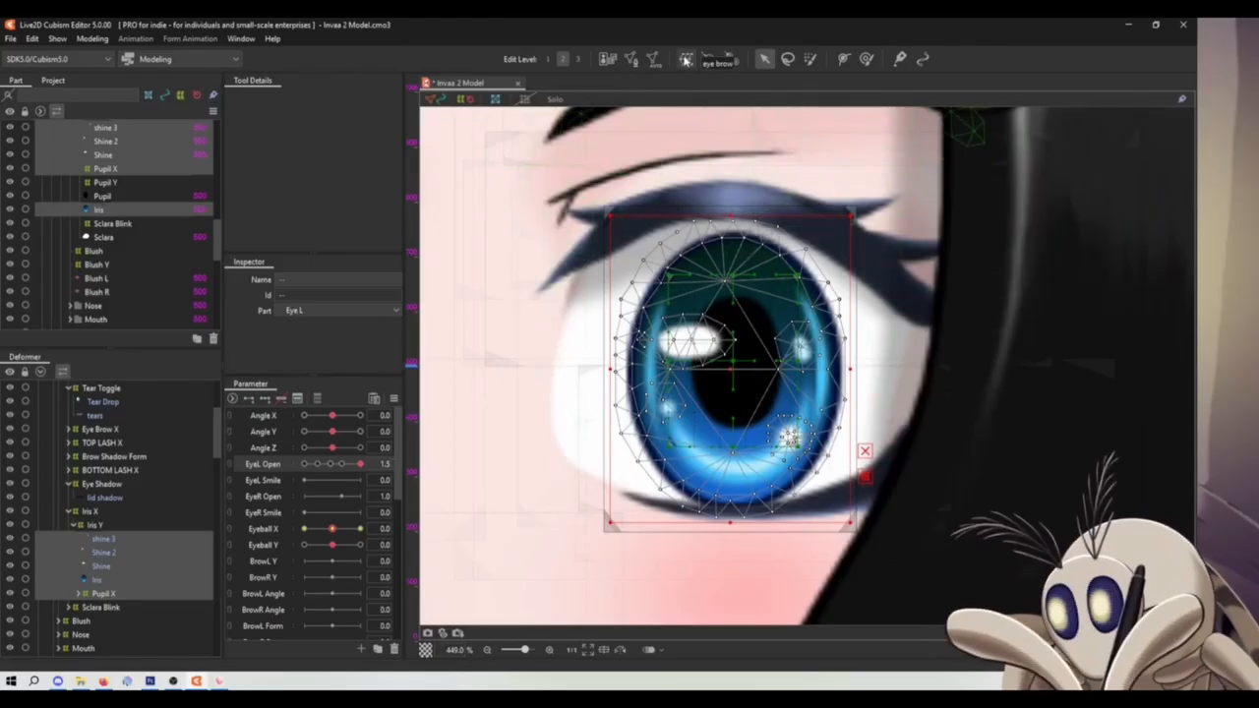
click(686, 62)
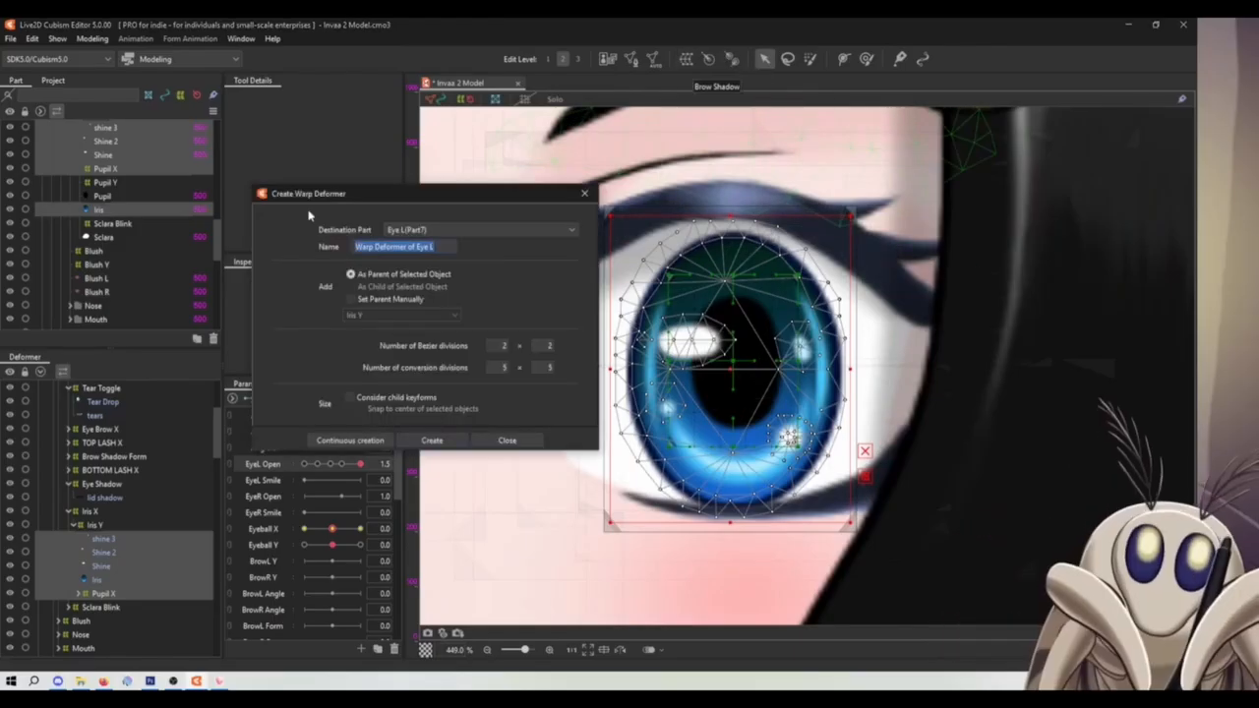
text(Shrink)
key(Return)
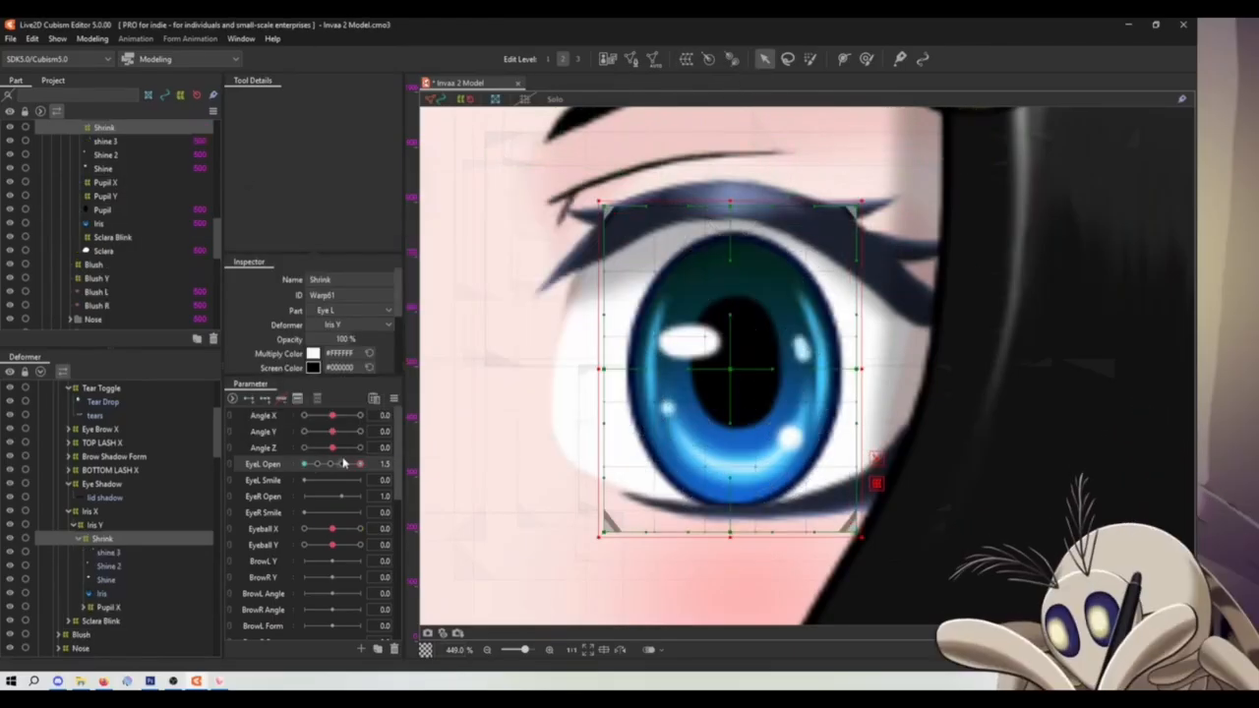
Key the Shrink warp at every EyeL Open key value and scale the iris down at 1.5
click(343, 466)
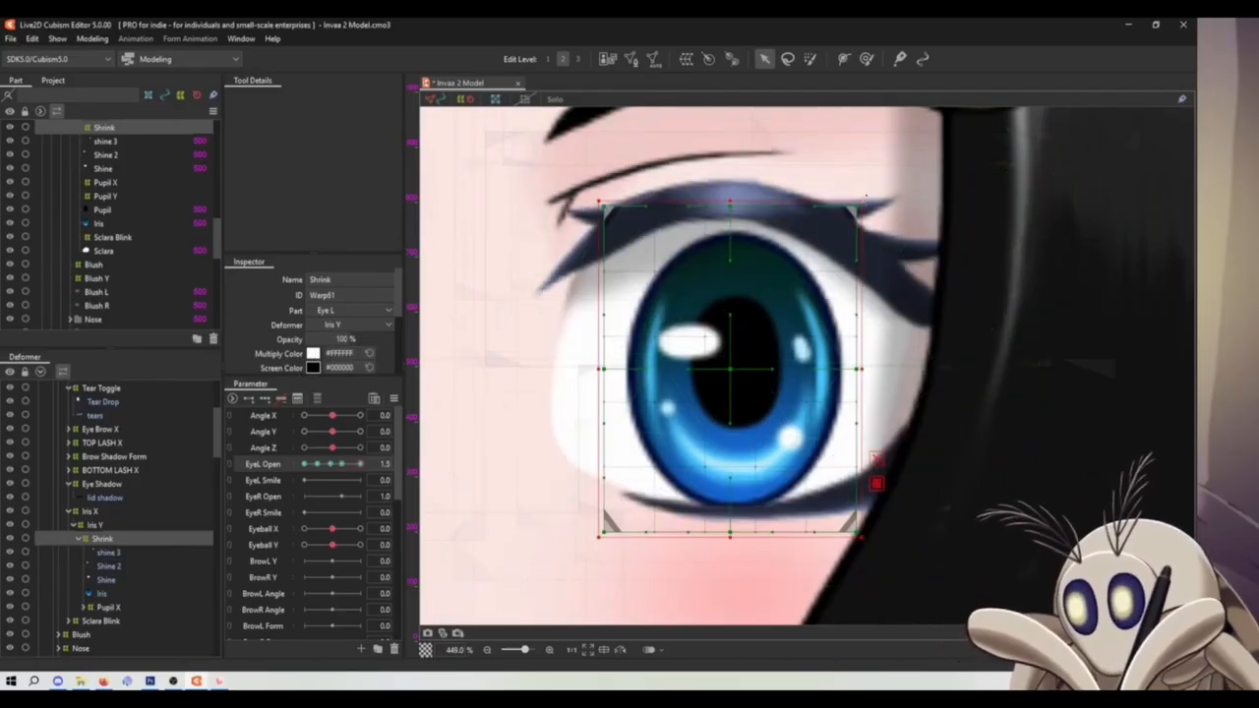
drag(865, 197, 832, 220)
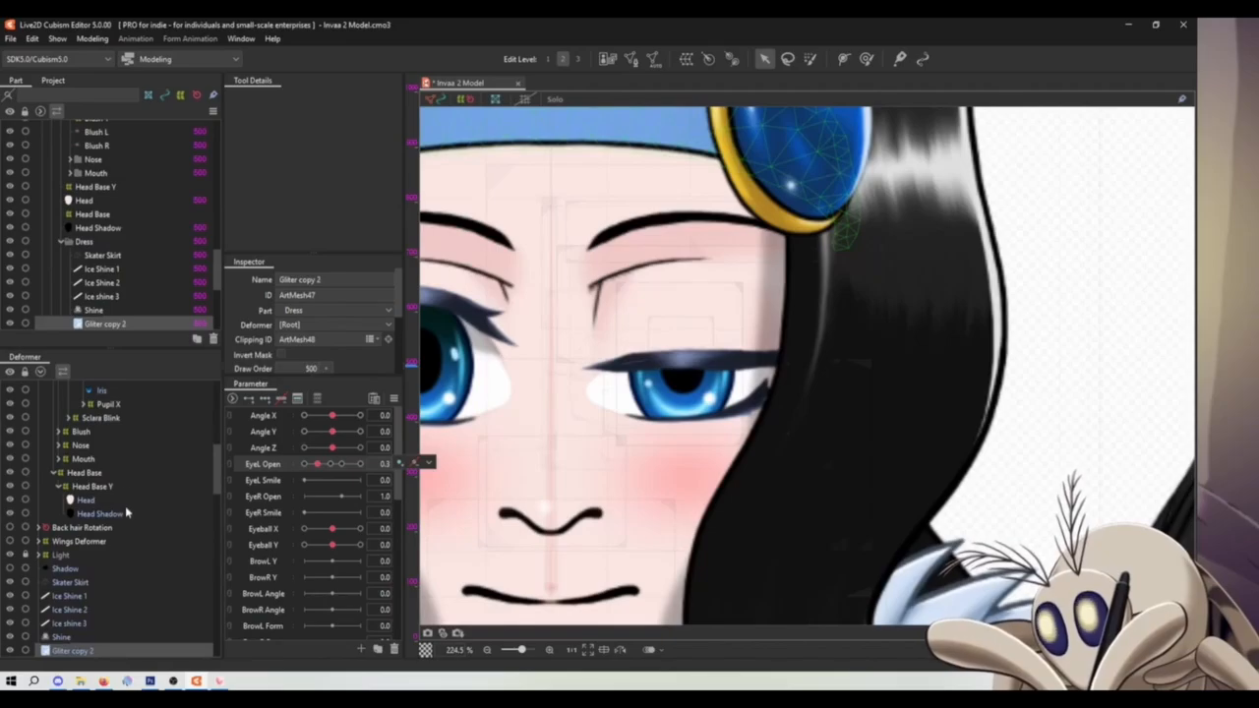
Rename the Shrink warp under Iris Y as Blink, compare the wide-open iris, and set EyeL Open to 0.3
scroll(125, 474, up, 3)
double_click(102, 485)
click(361, 464)
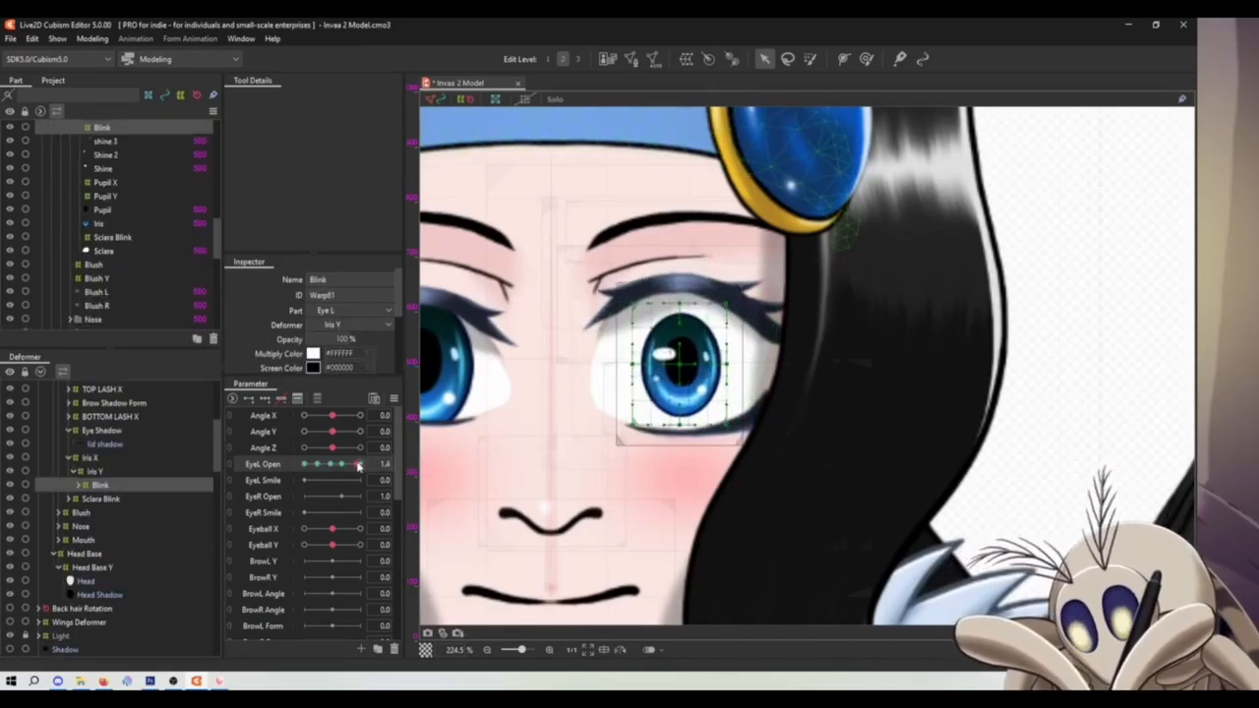
click(316, 464)
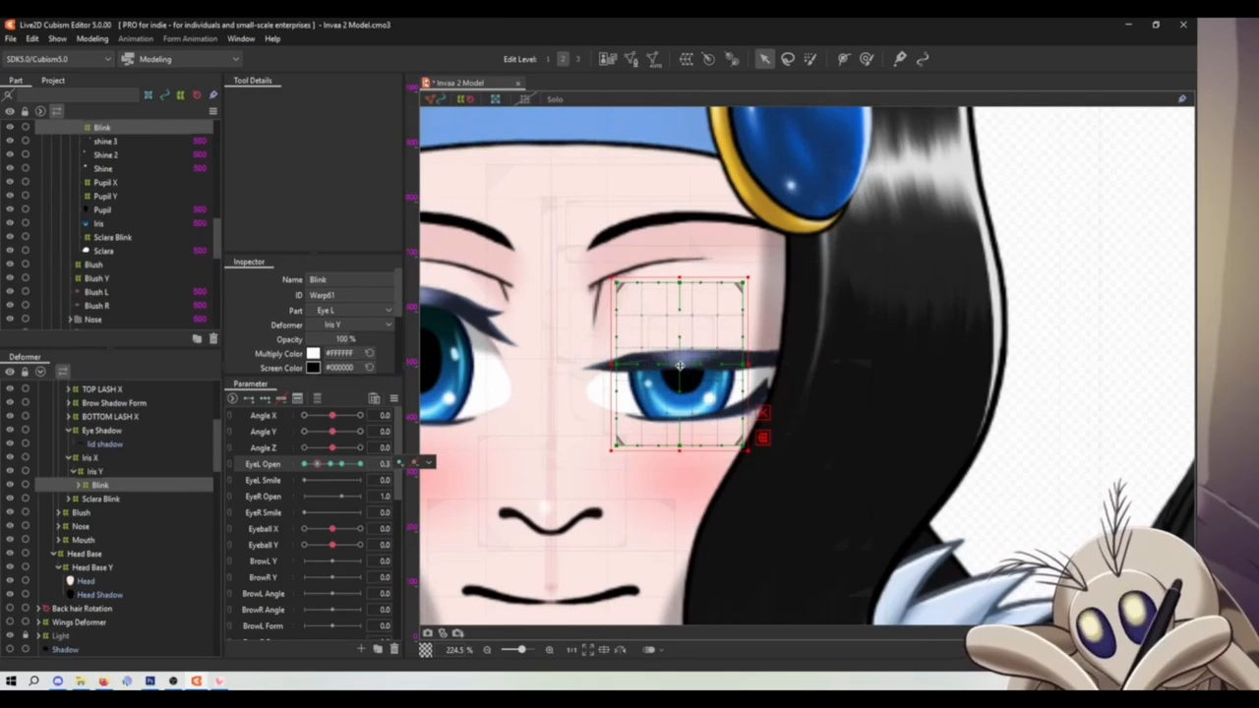
Lower the iris Blink warp at EyeL Open 0.3, check the blink at other openings and return EyeL Open to 1.0
drag(676, 349, 679, 384)
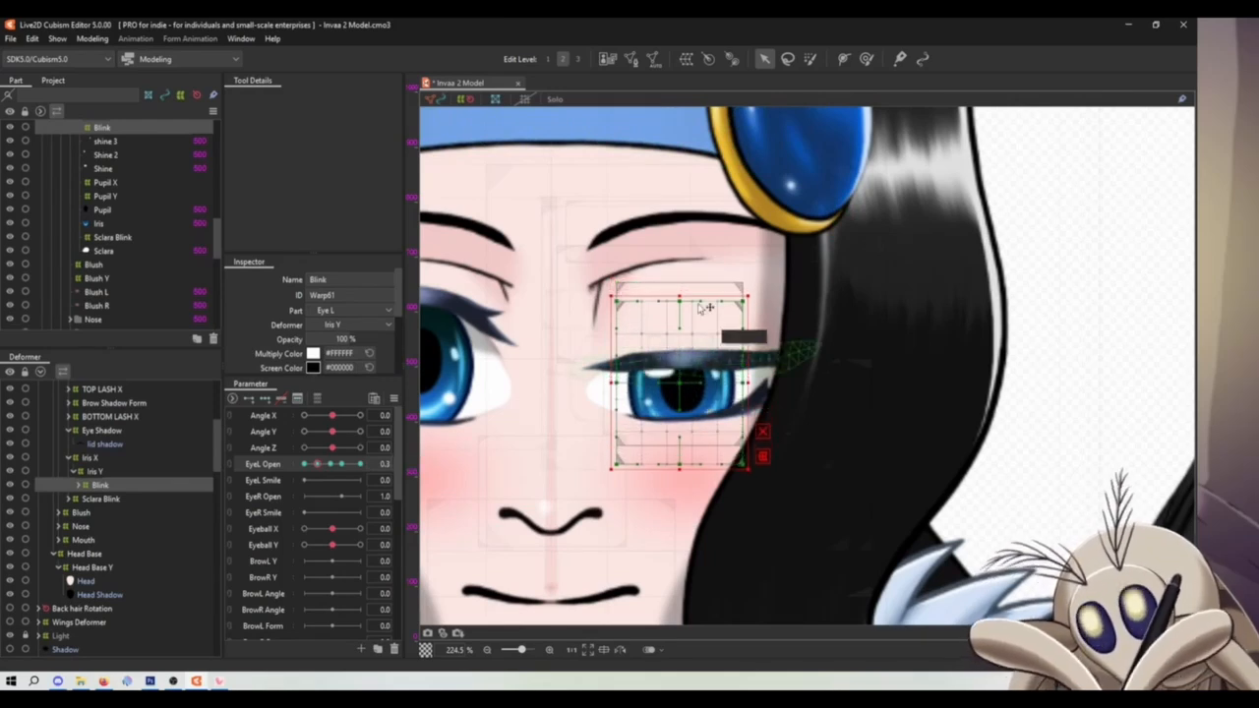
scroll(694, 324, down, 5)
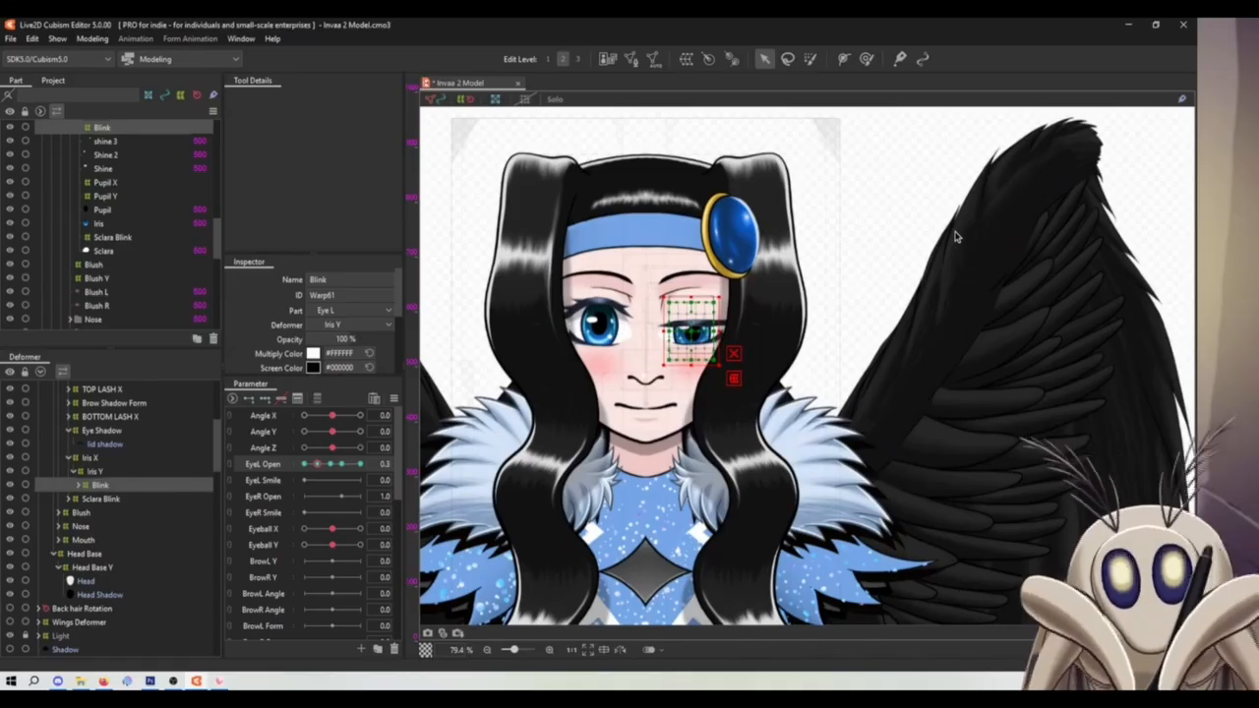
scroll(703, 330, up, 8)
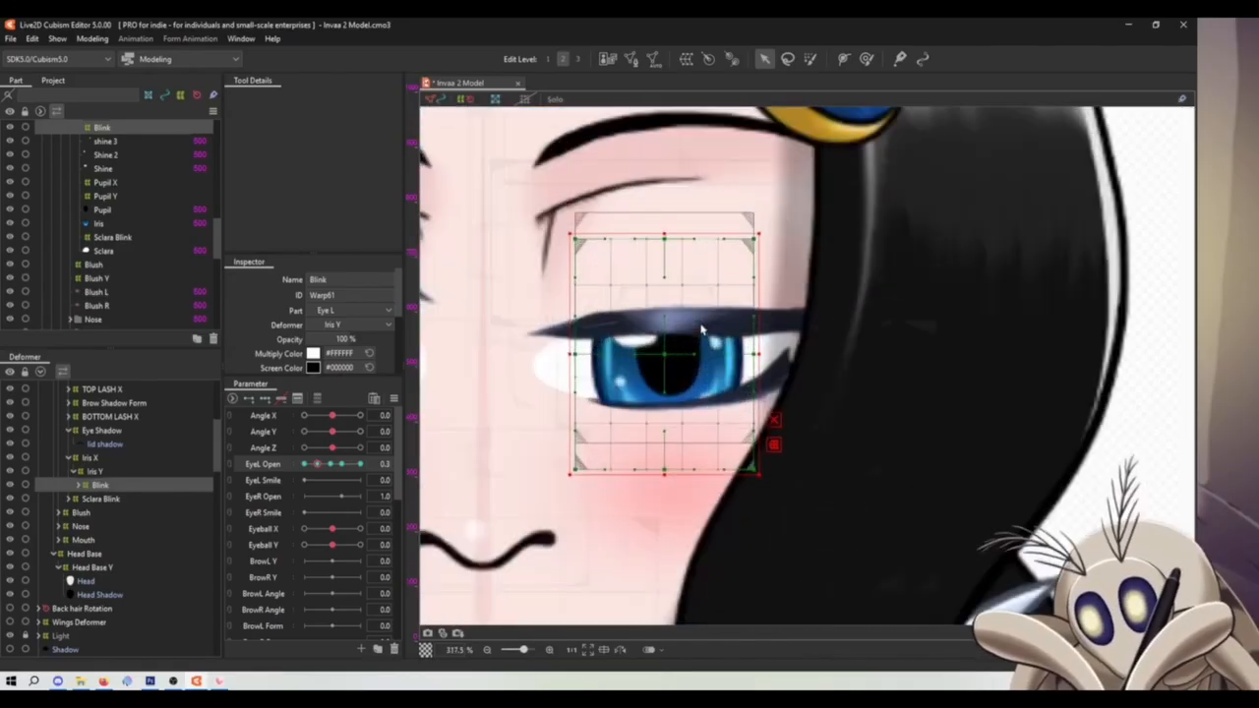
click(323, 468)
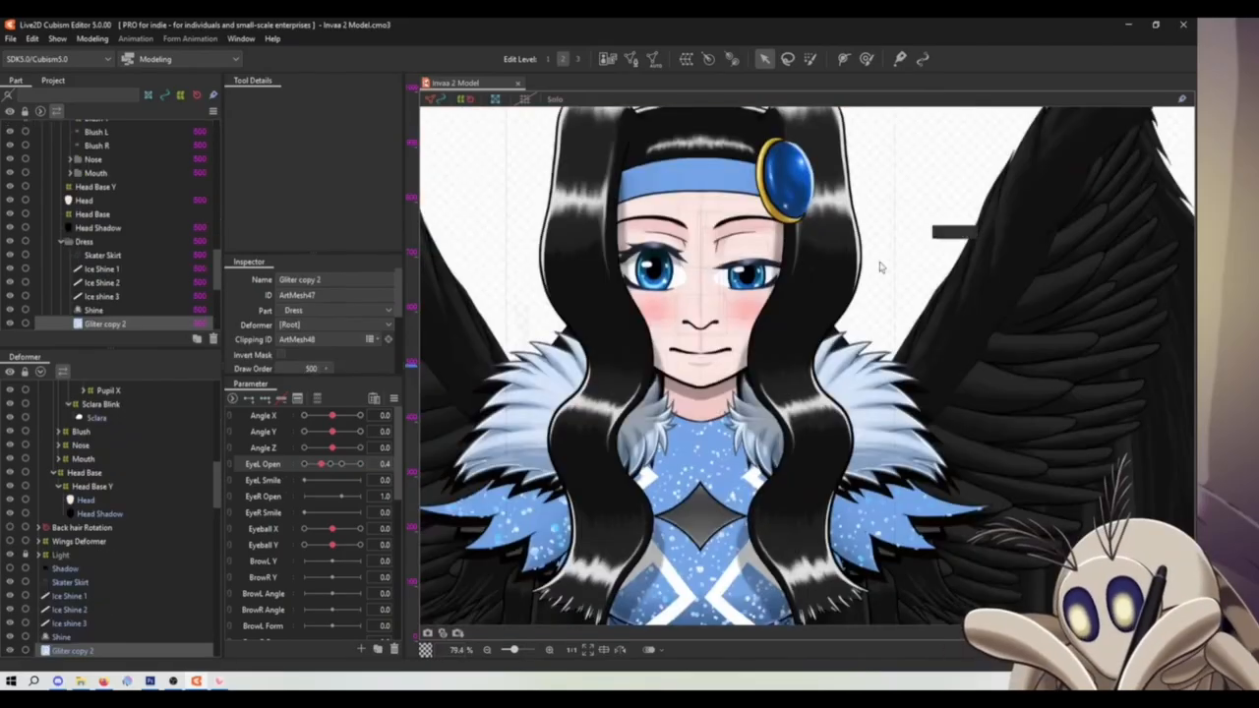
scroll(695, 239, up, 8)
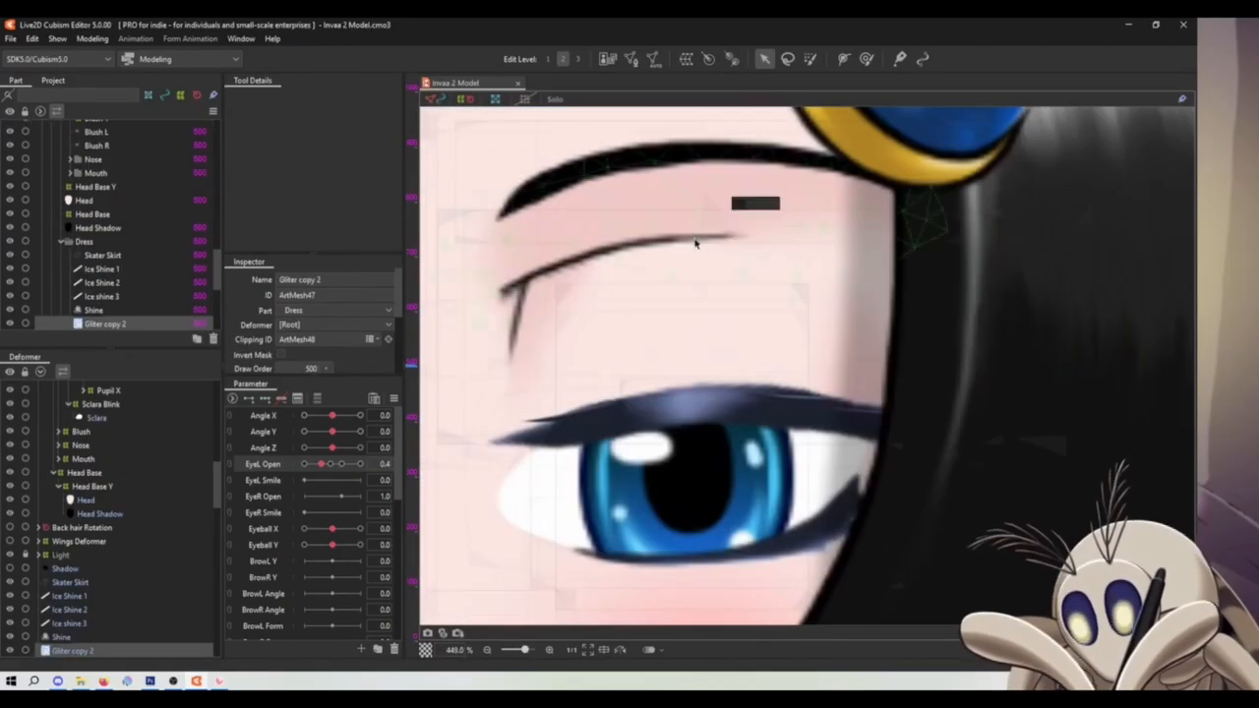
drag(317, 464, 369, 464)
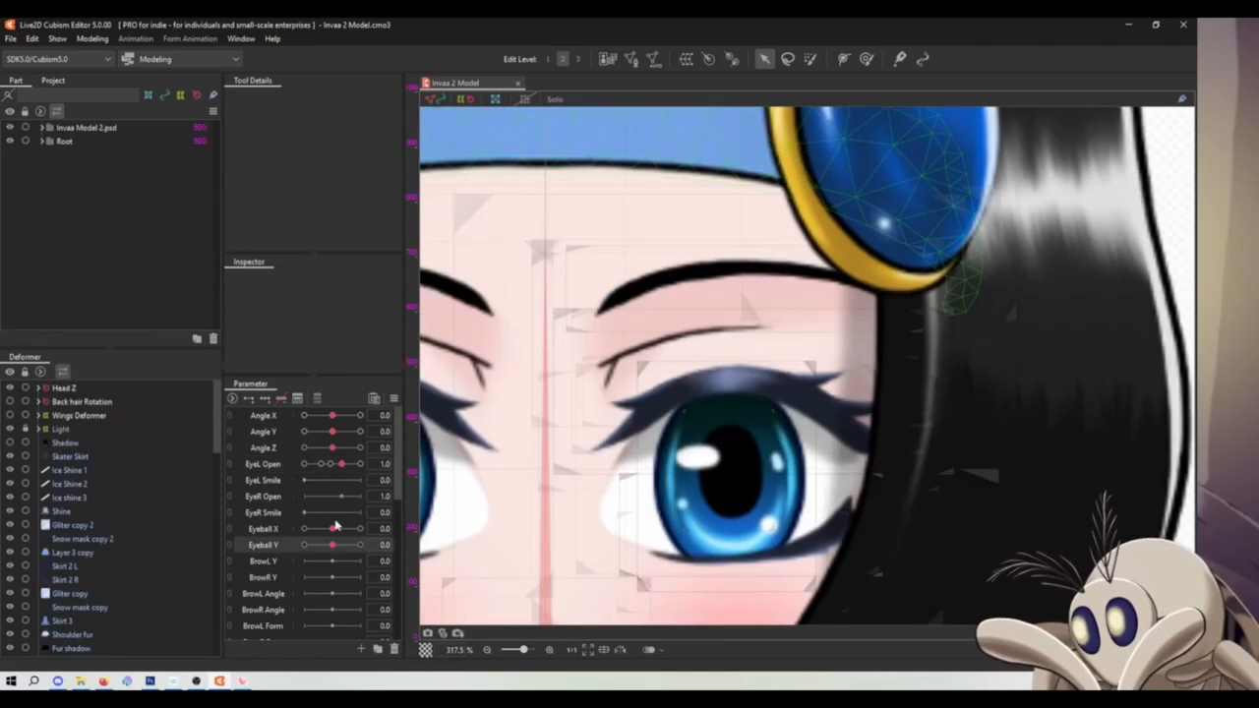
Add three keys on BrowL Form to the left eye brow mesh
click(732, 279)
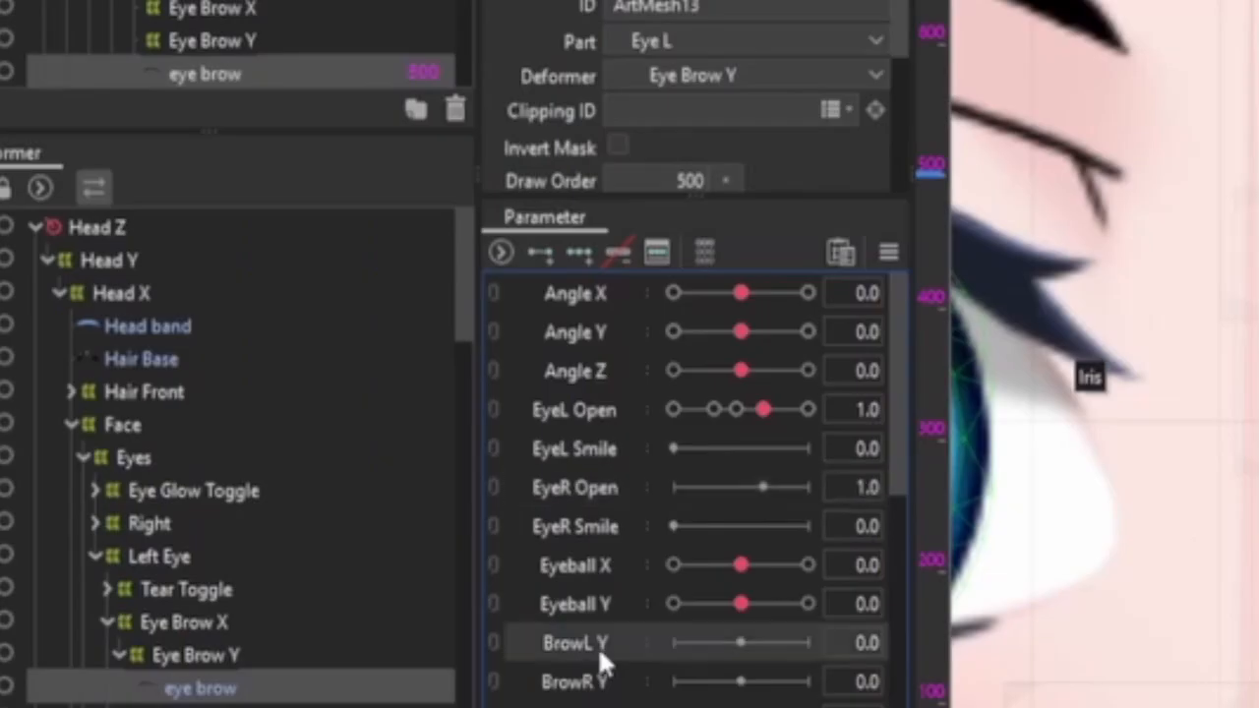
scroll(272, 562, down, 1)
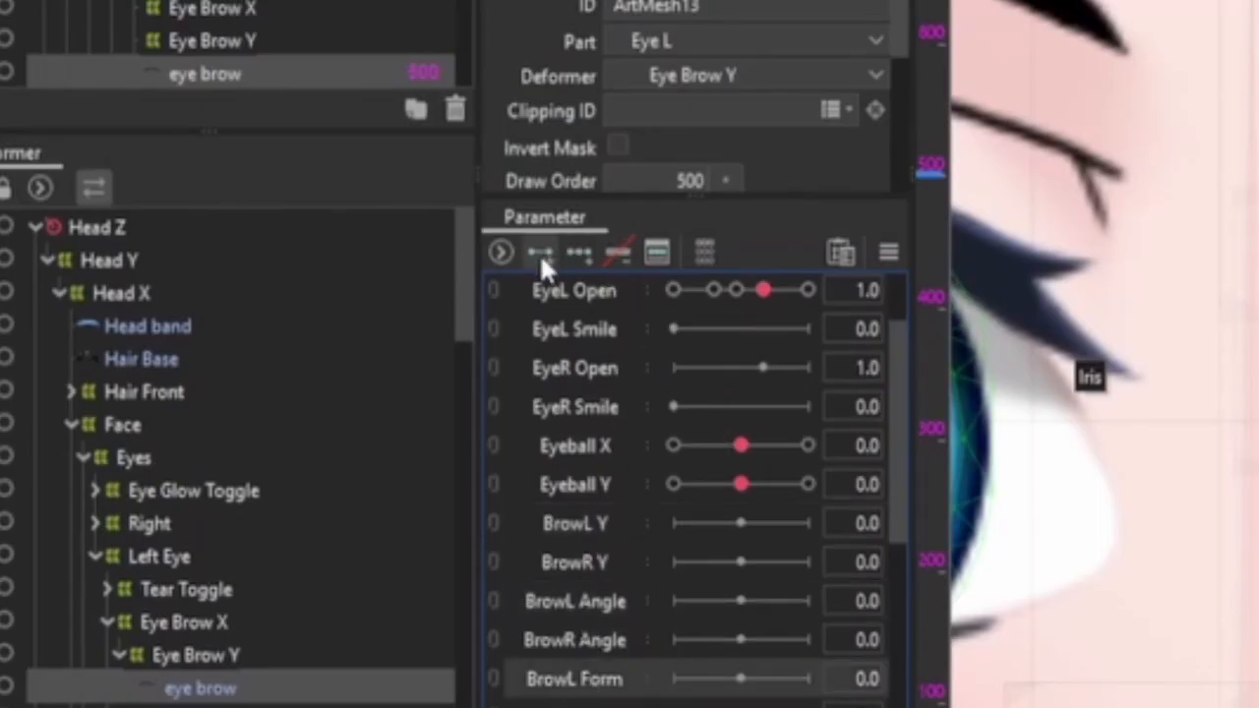
click(579, 253)
drag(744, 686, 677, 683)
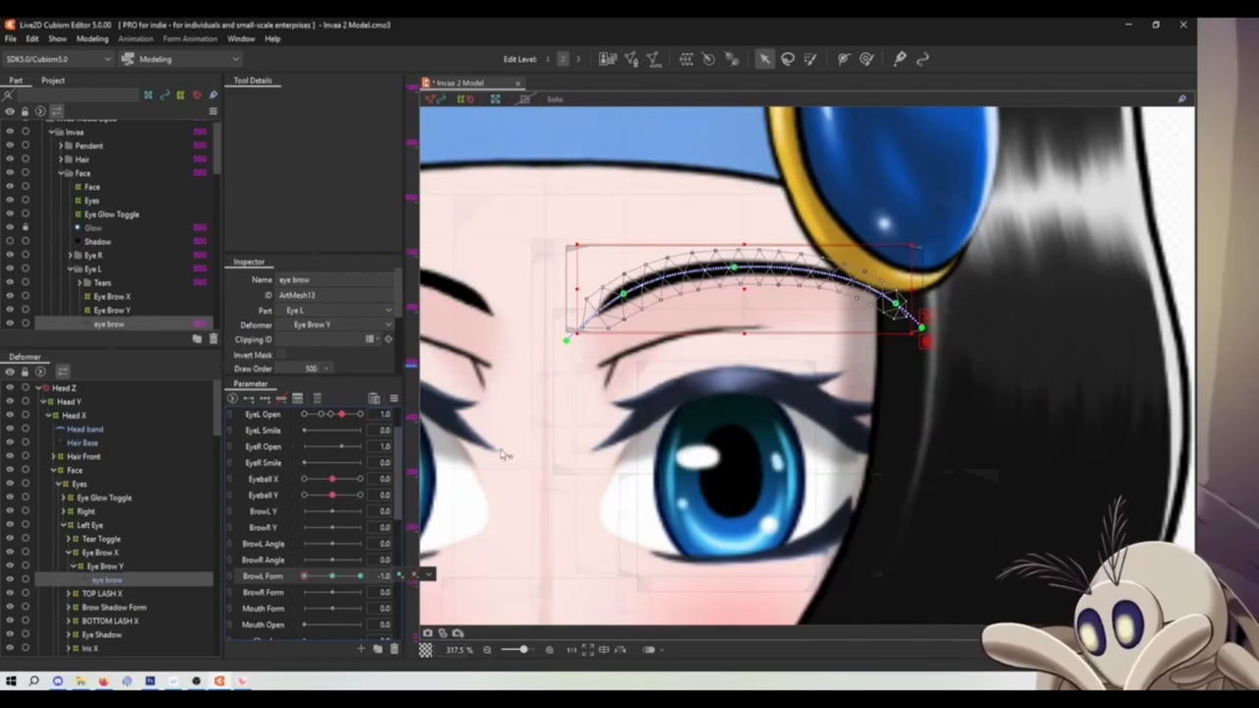
At BrowL Form 1.0, raise the left eye brow's deform path points at the inner end, middle and outer part into a higher arch
click(360, 577)
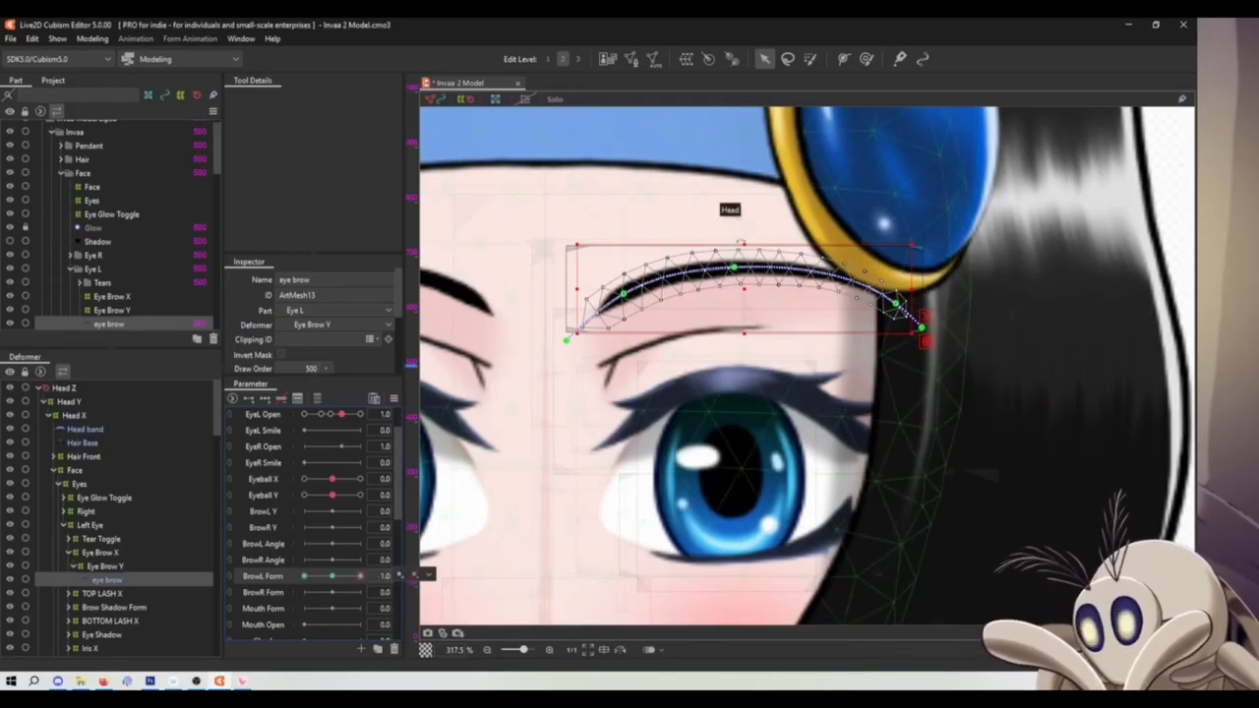
drag(737, 268, 740, 258)
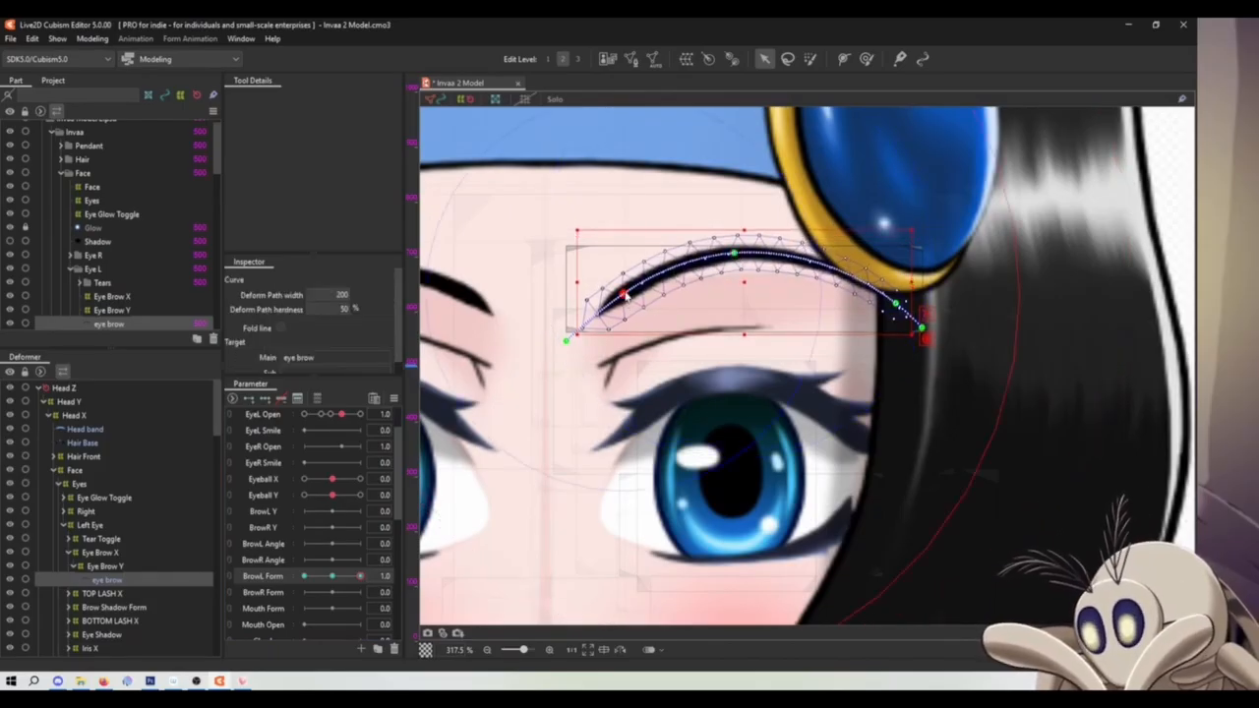
drag(625, 293, 626, 286)
drag(896, 303, 896, 294)
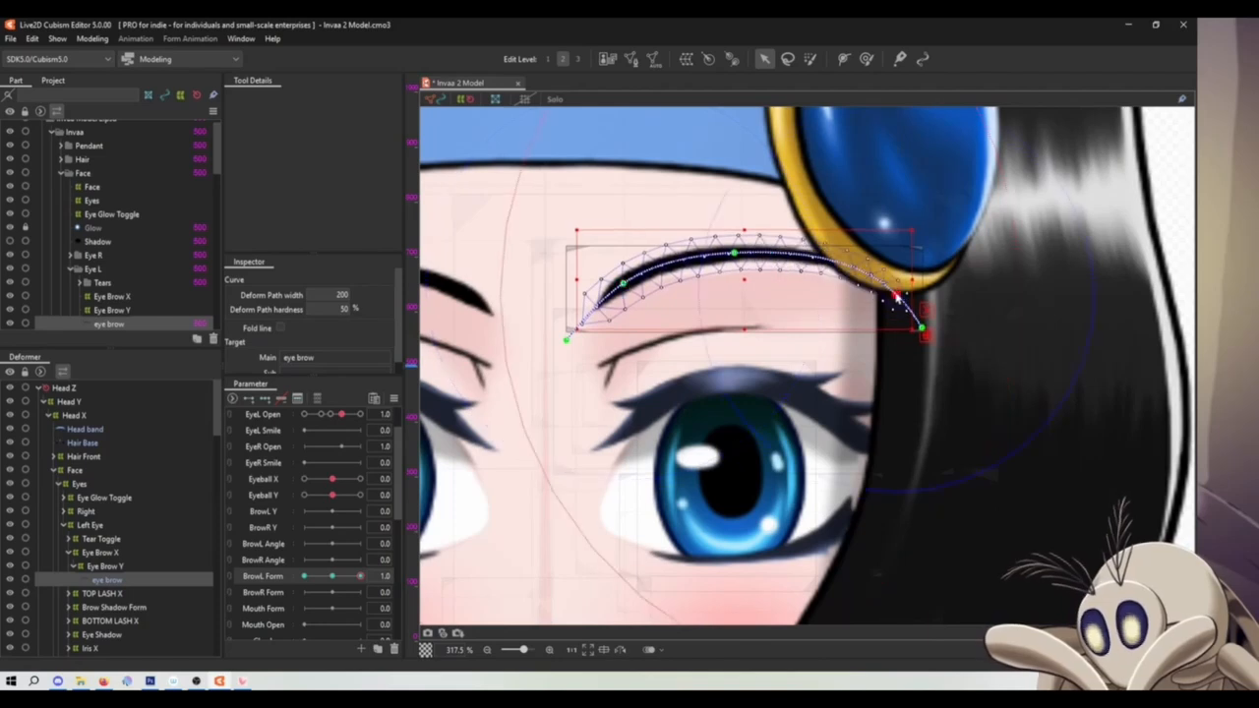
drag(625, 283, 625, 271)
drag(567, 340, 566, 316)
drag(734, 254, 736, 245)
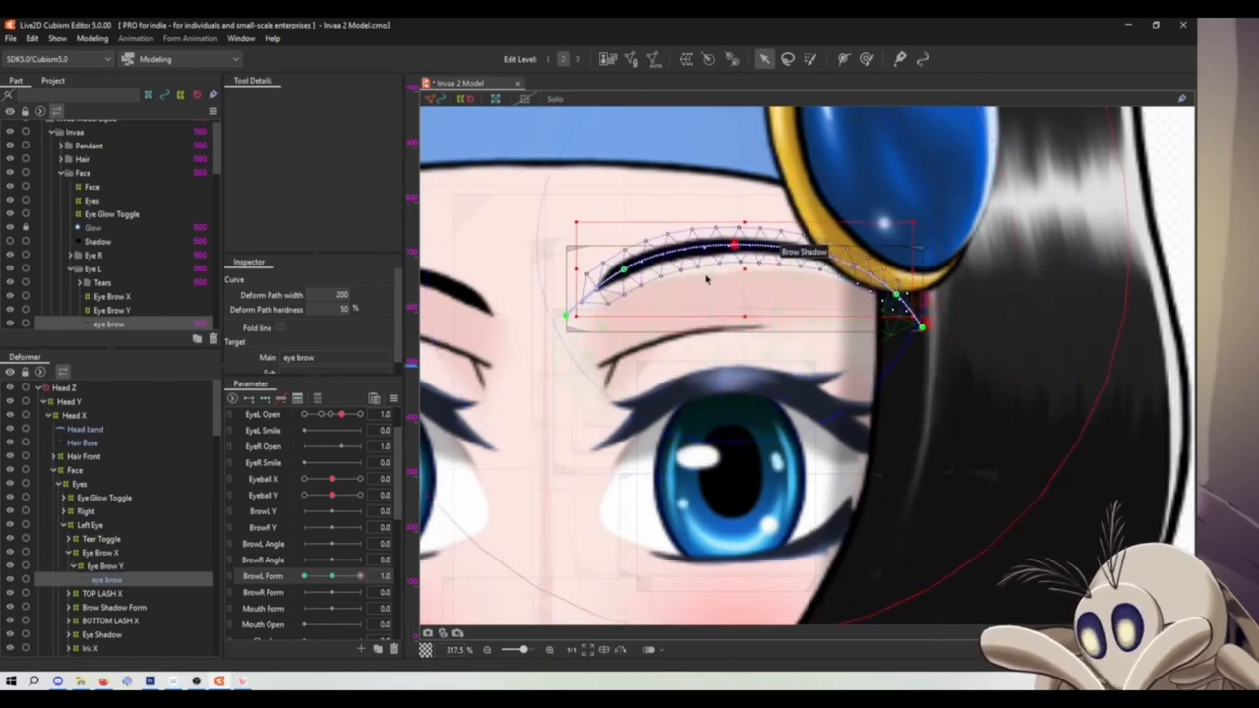
Add three BrowL Form keys to the Brow Shadow Form warp and raise its upper edge at 1.0 to follow the brow
click(575, 356)
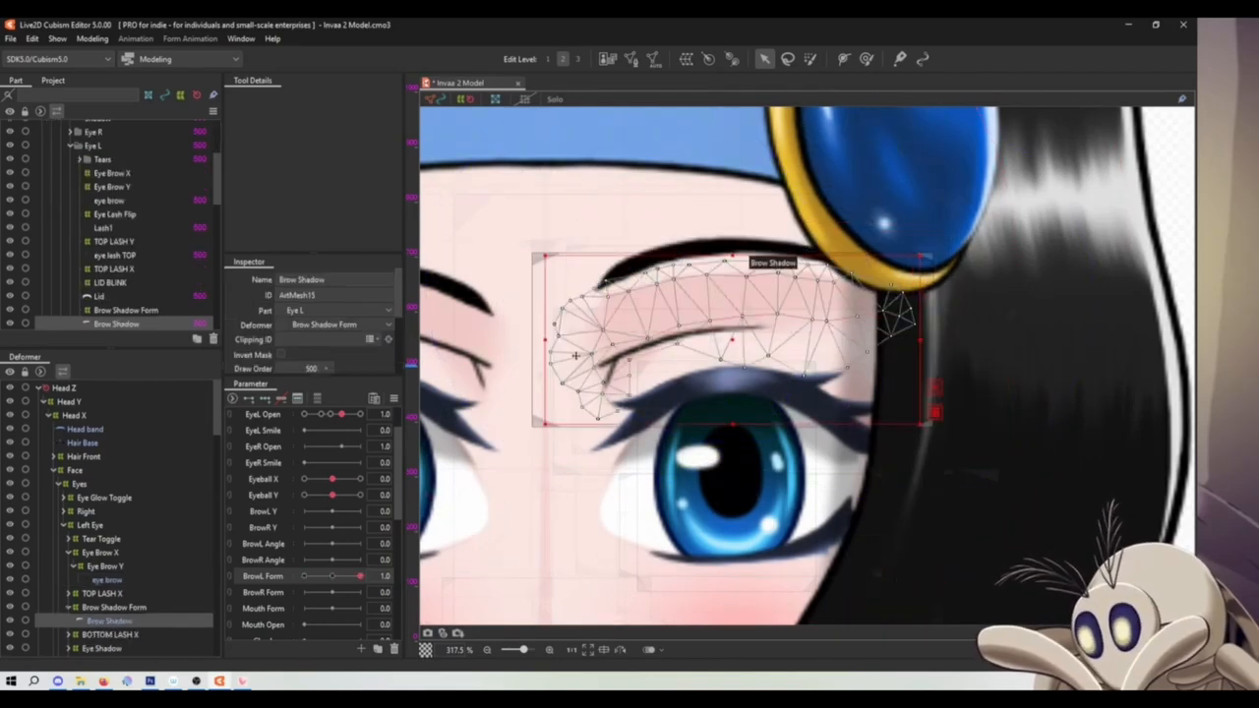
click(113, 607)
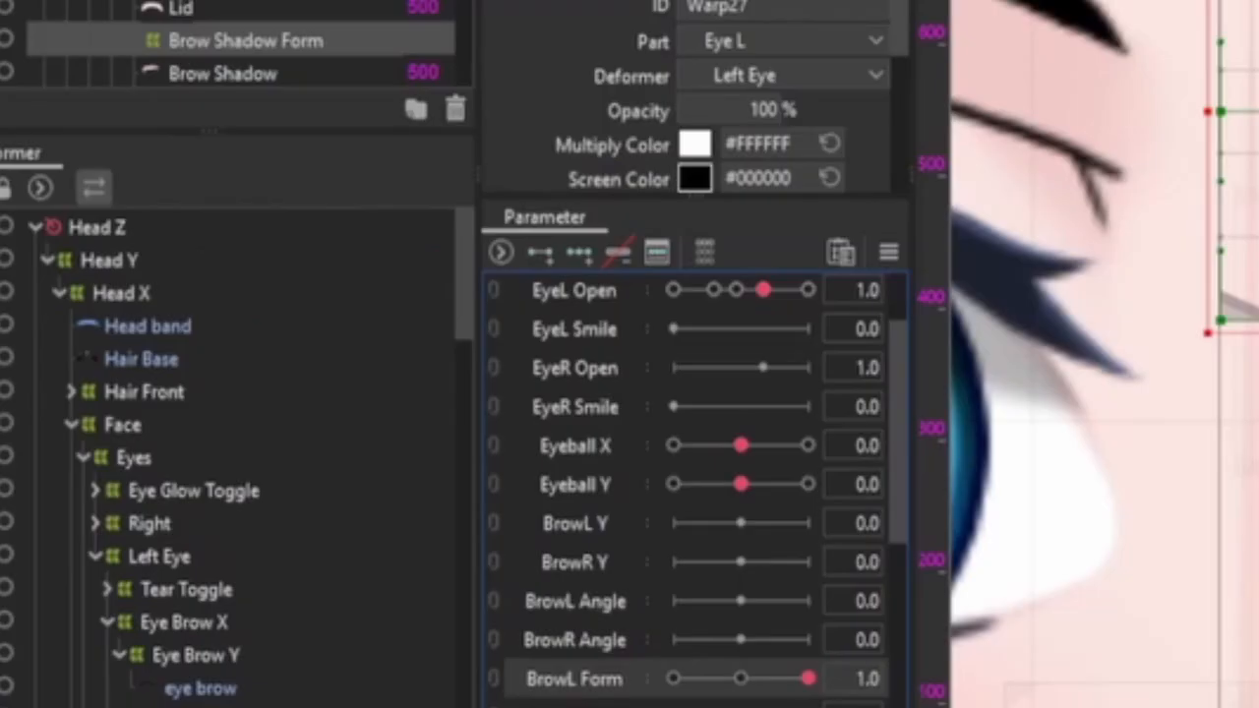
click(580, 252)
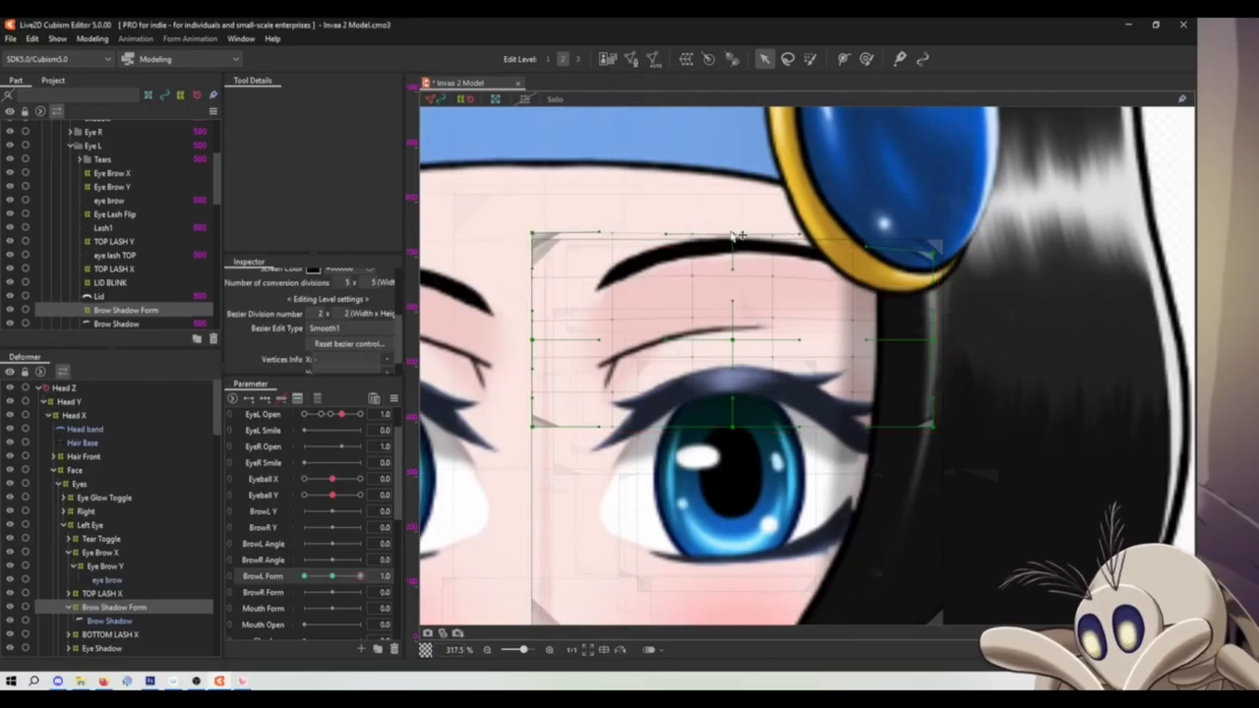
At BrowL Form -1.0, lower the eye brow path's middle and outer points and raise its inner end into a worried curve
drag(360, 576, 224, 593)
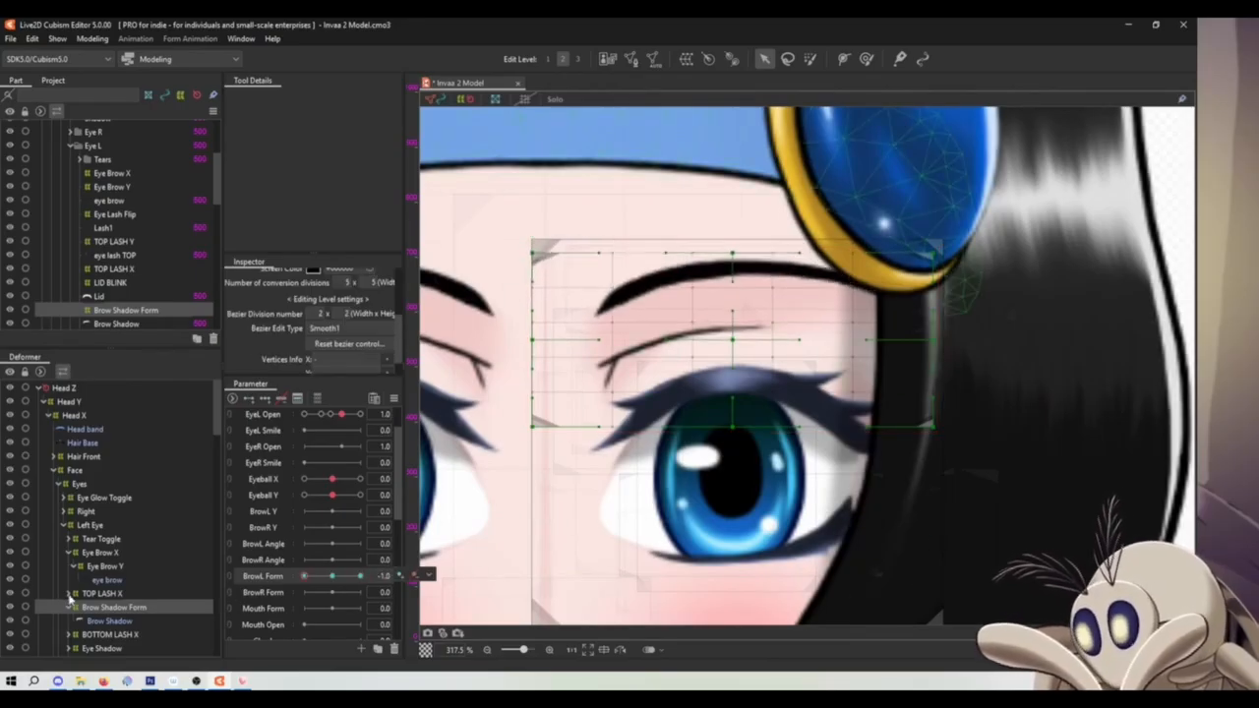
click(107, 580)
drag(736, 270, 736, 289)
drag(888, 303, 896, 317)
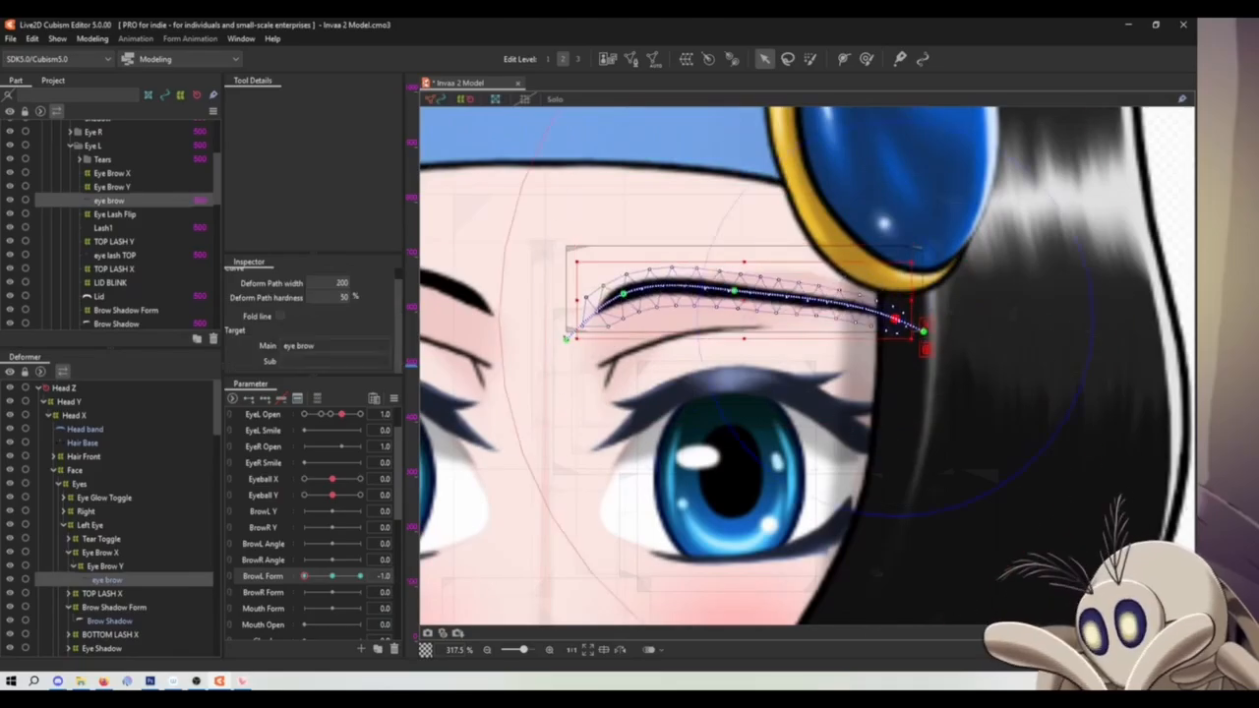
drag(567, 334, 563, 256)
drag(736, 289, 737, 303)
drag(564, 255, 588, 255)
Lower the upper rows of the Brow Shadow Form warp at BrowL Form -1.0 and raise its inner upper corner to match the brow
click(114, 607)
drag(523, 165, 960, 335)
drag(733, 273, 733, 303)
drag(532, 303, 533, 194)
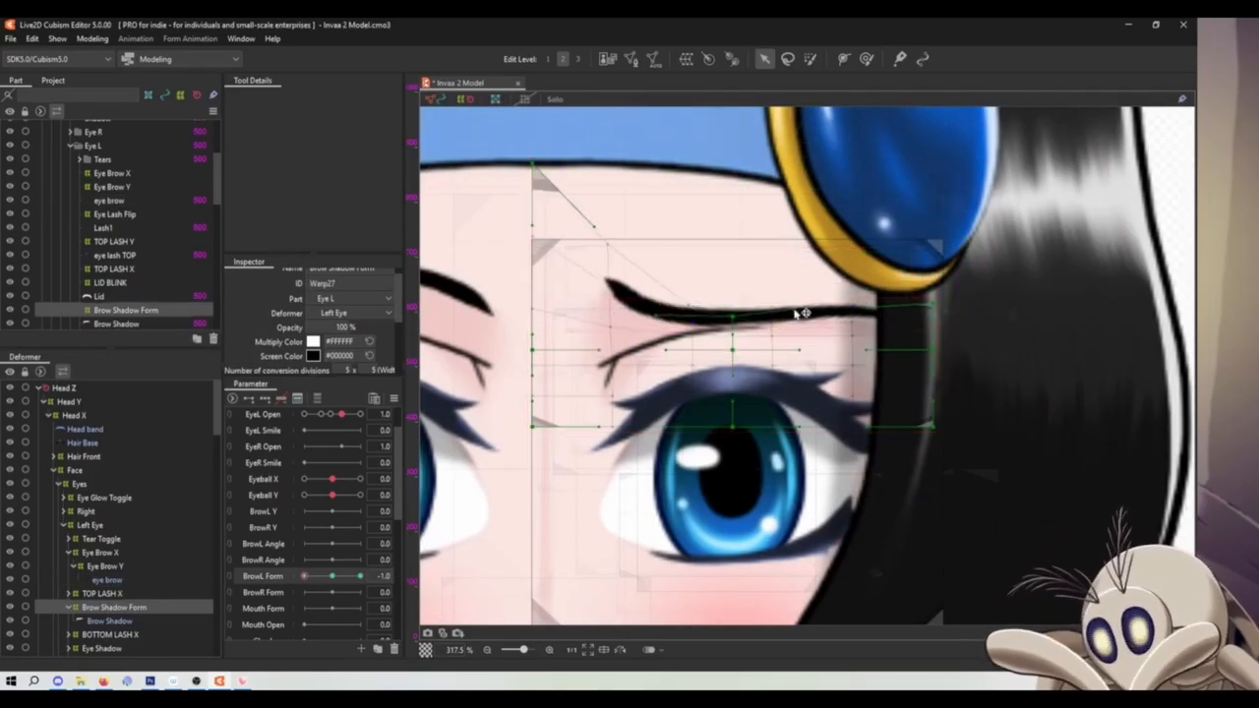
Refine the inner end of the eye brow's deform path at BrowL Form -1.0 and save the model
scroll(850, 305, down, 3)
click(108, 580)
scroll(759, 325, up, 4)
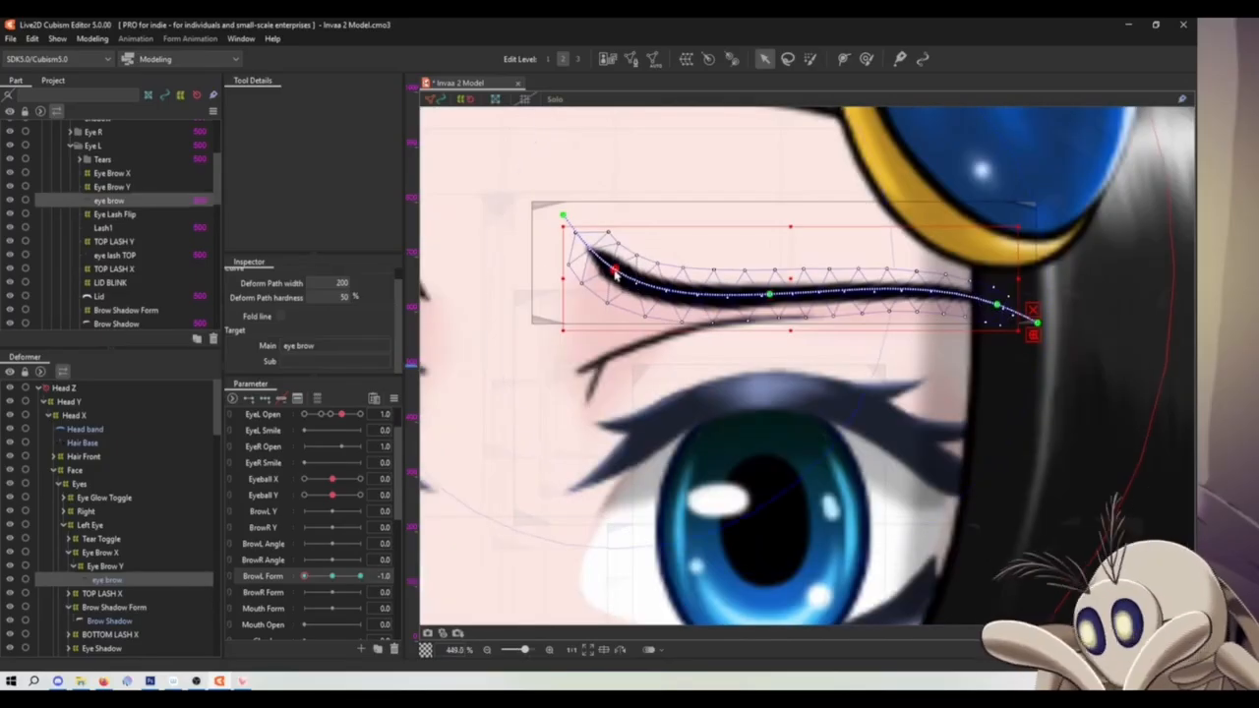
drag(562, 214, 562, 230)
key(ctrl+s)
Return BrowL Form to 1.0 and create a warp deformer named Eye Brow Angle around the eye brow, under Eye Brow Y
click(360, 577)
click(100, 553)
click(74, 567)
click(69, 594)
click(74, 568)
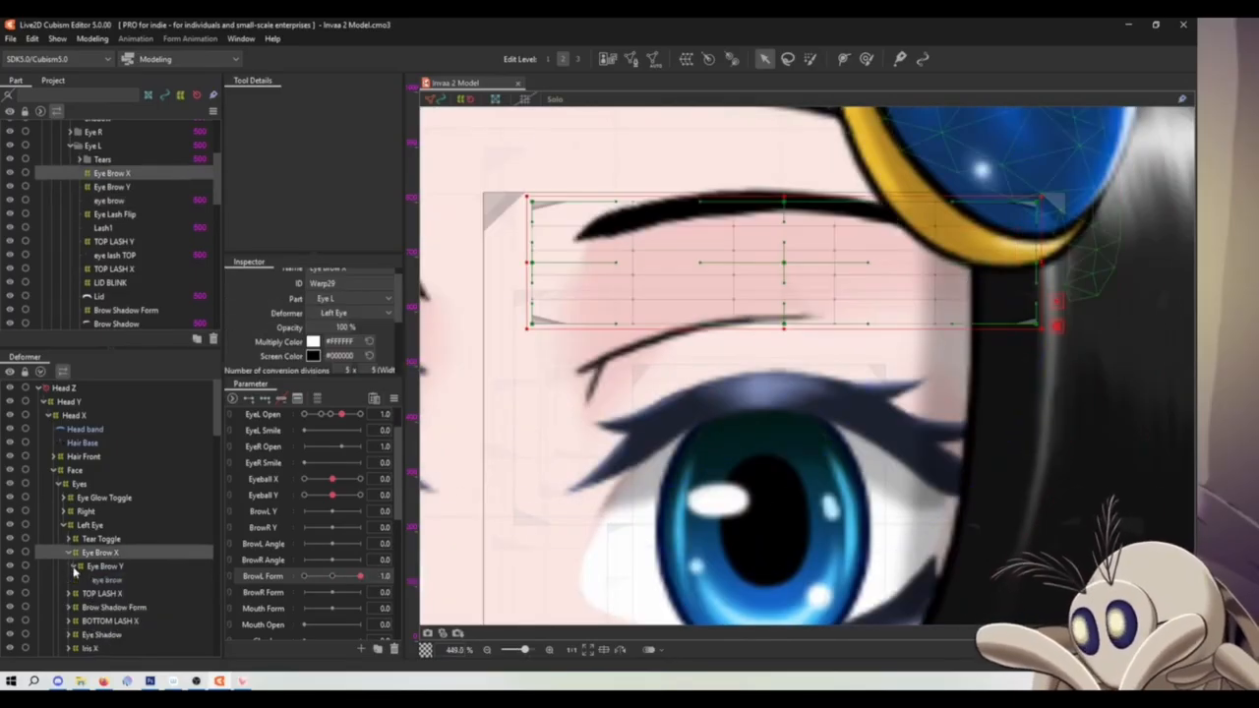
click(107, 580)
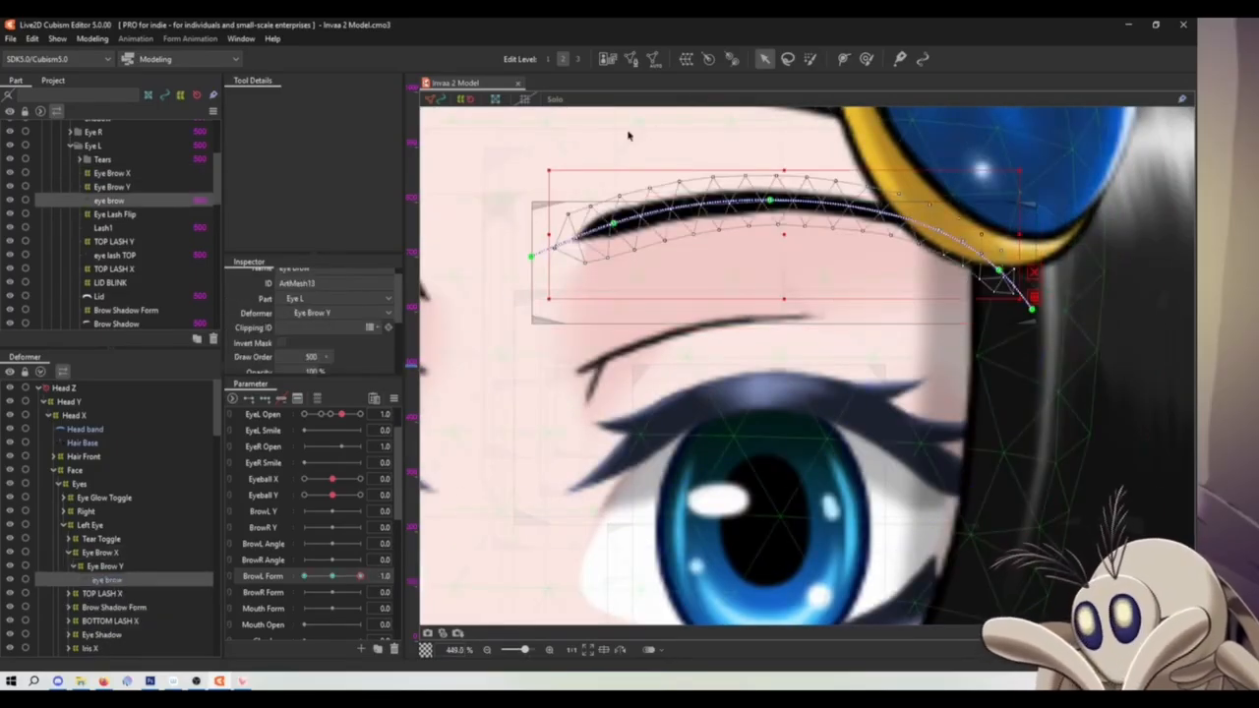
click(689, 65)
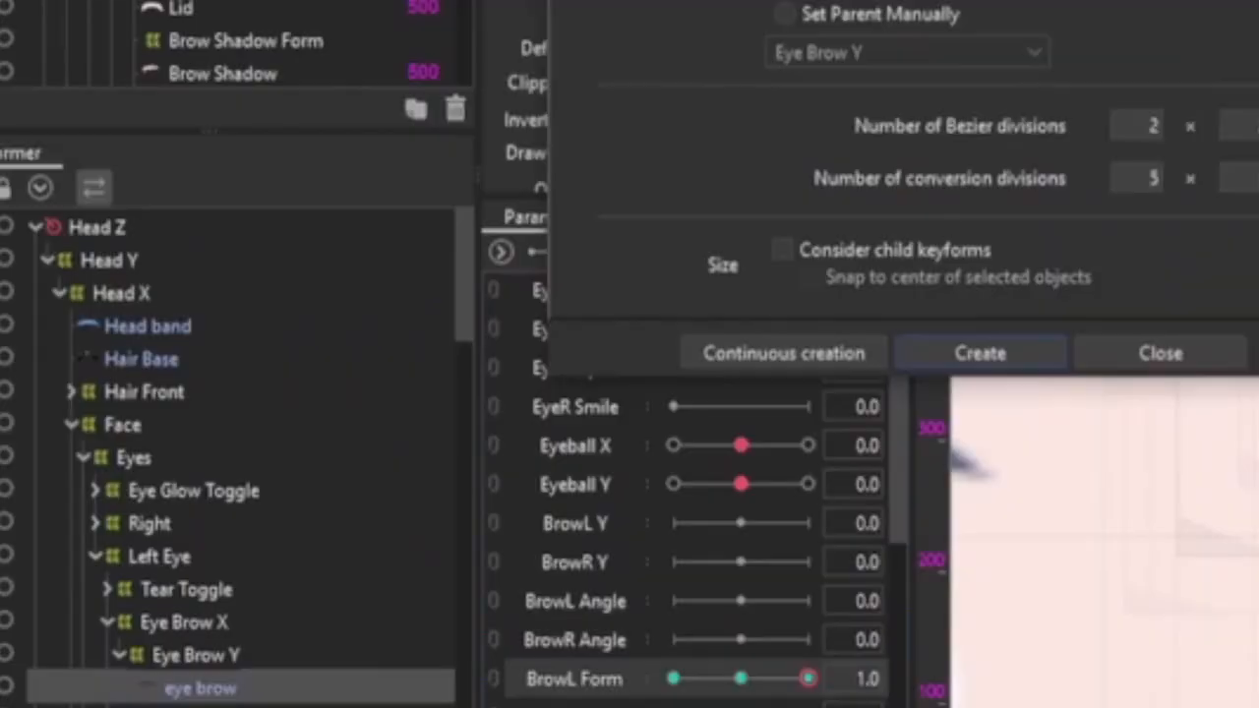
key(Return)
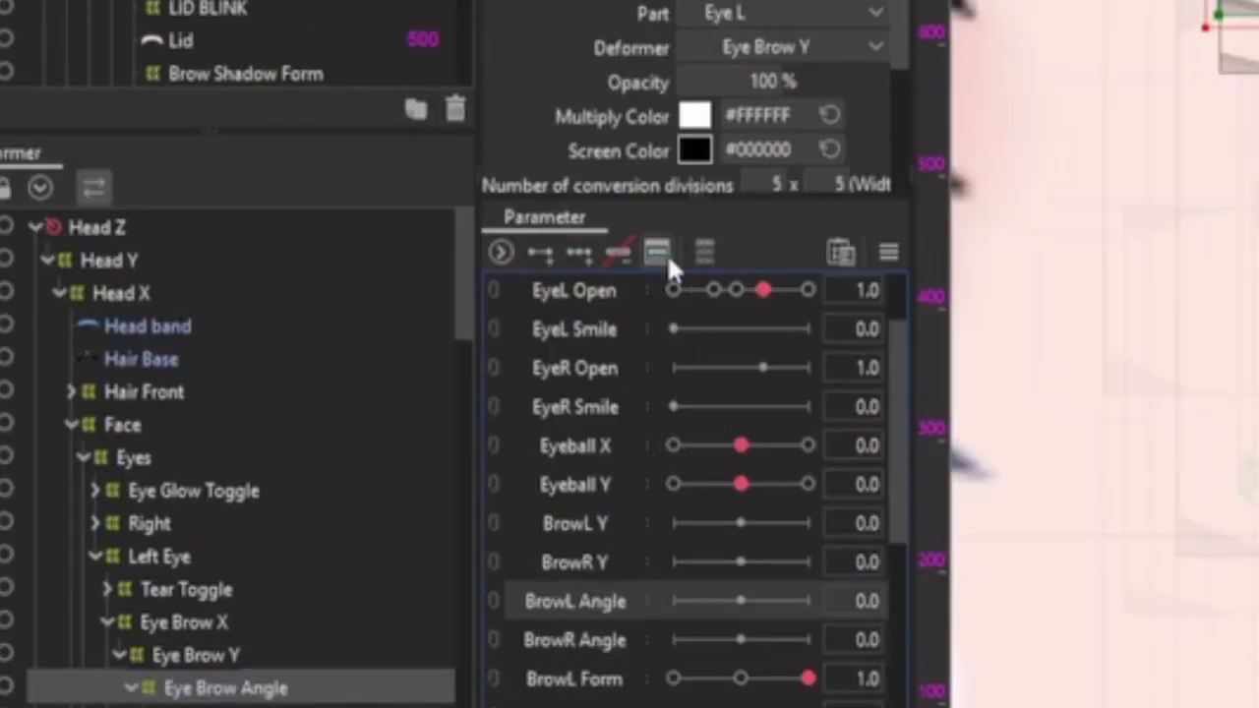
Add three BrowL Angle keys to the Eye Brow Angle warp and rotate it at -1.0 so the brow's inner end tilts down
click(579, 254)
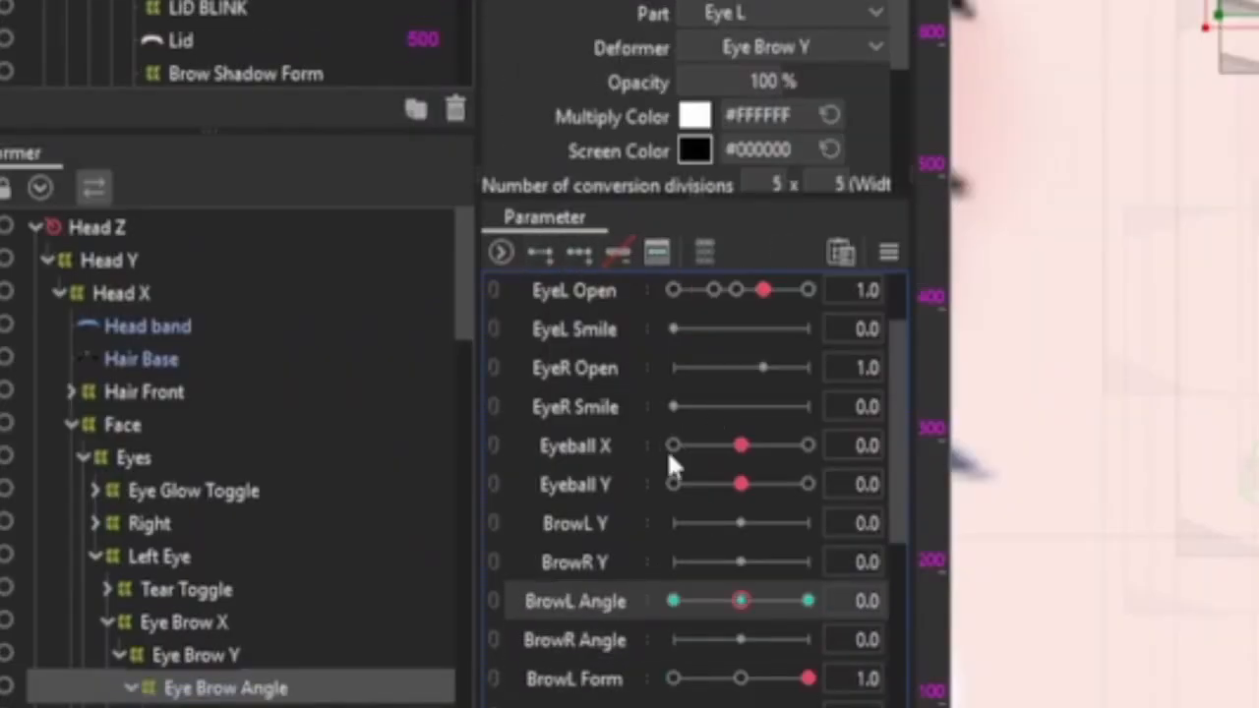
drag(740, 604, 668, 607)
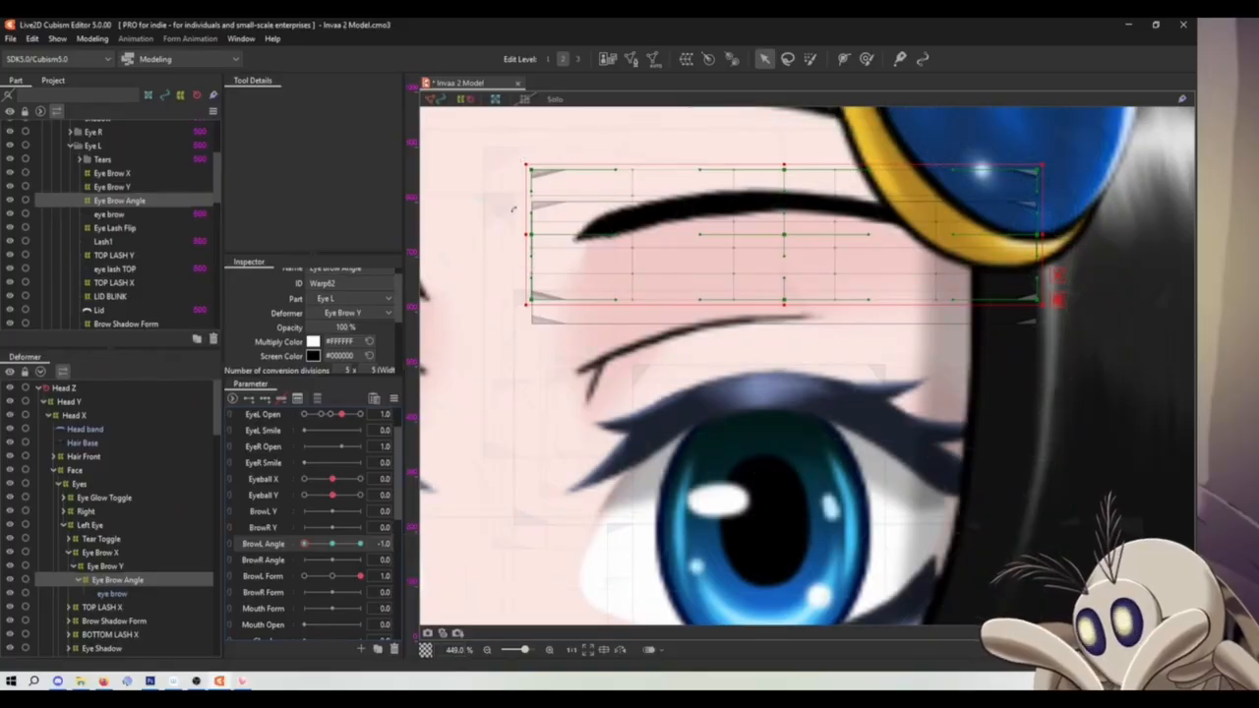
drag(512, 208, 512, 239)
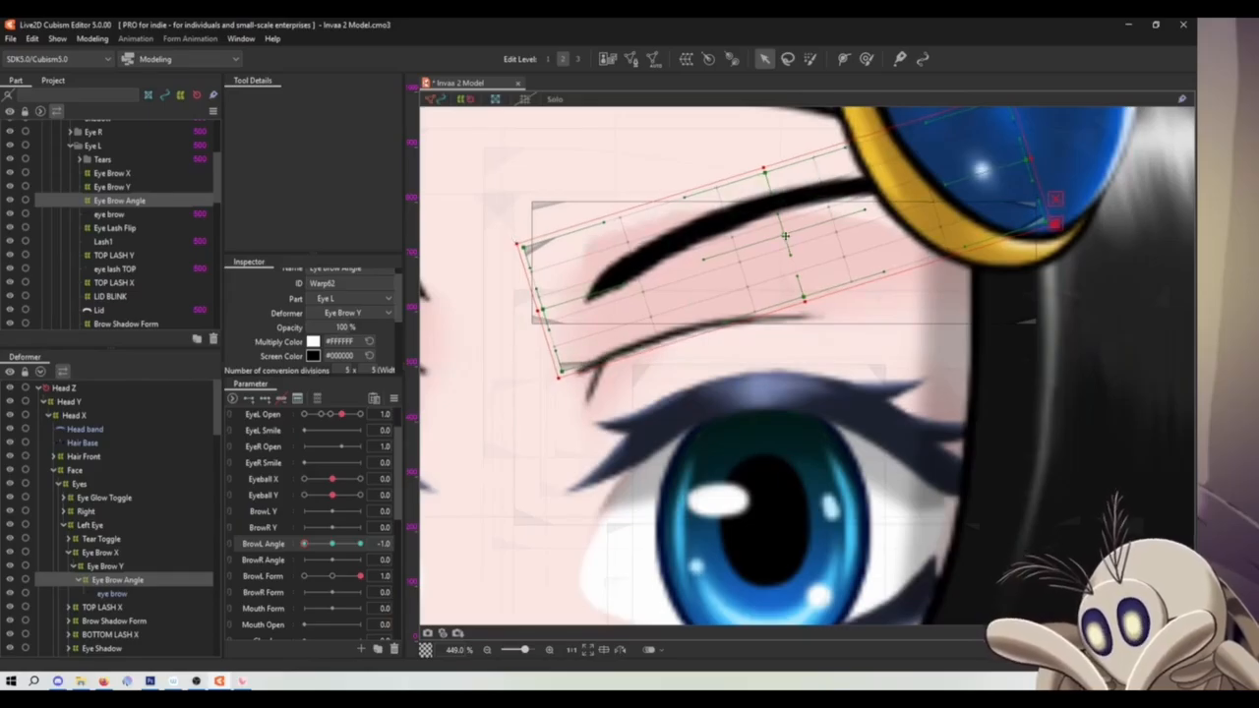
click(332, 542)
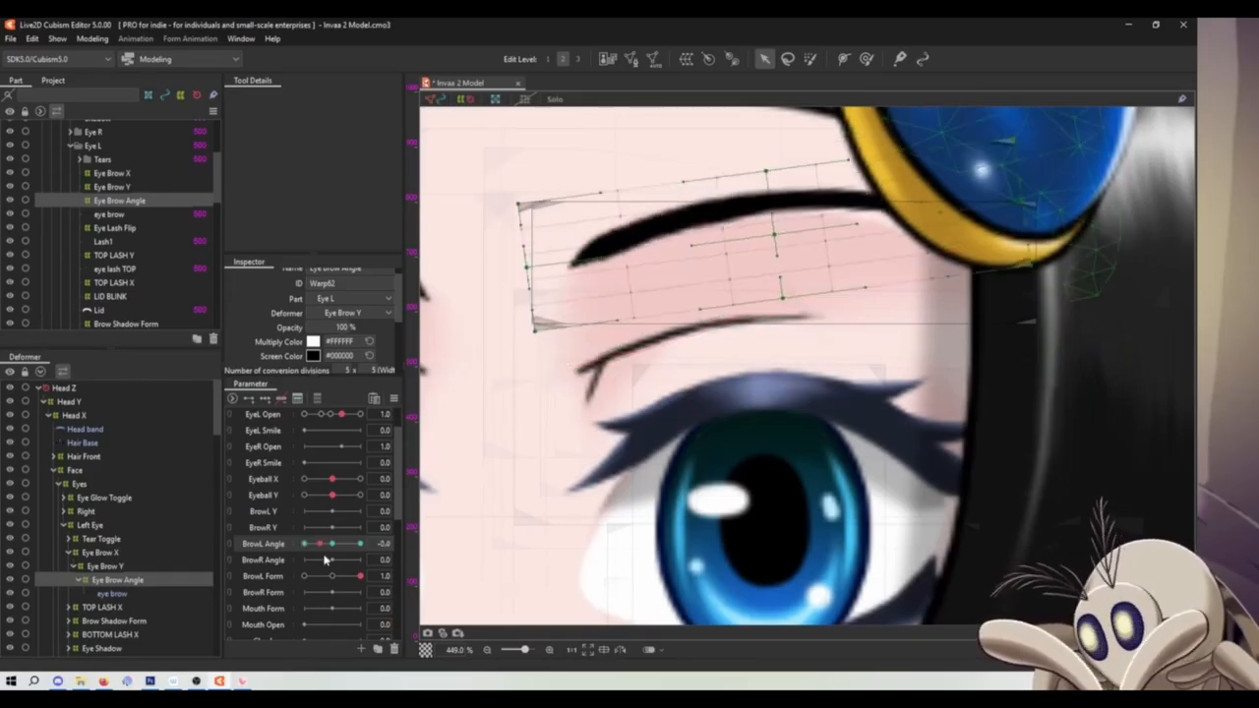
At BrowL Angle 1.0, rotate the Eye Brow Angle warp so the brow's inner end tilts up and shift it slightly outward
mouse_move(326, 560)
mouse_down()
mouse_move(345, 560)
mouse_move(306, 569)
mouse_move(335, 561)
mouse_move(295, 541)
mouse_move(331, 544)
mouse_up()
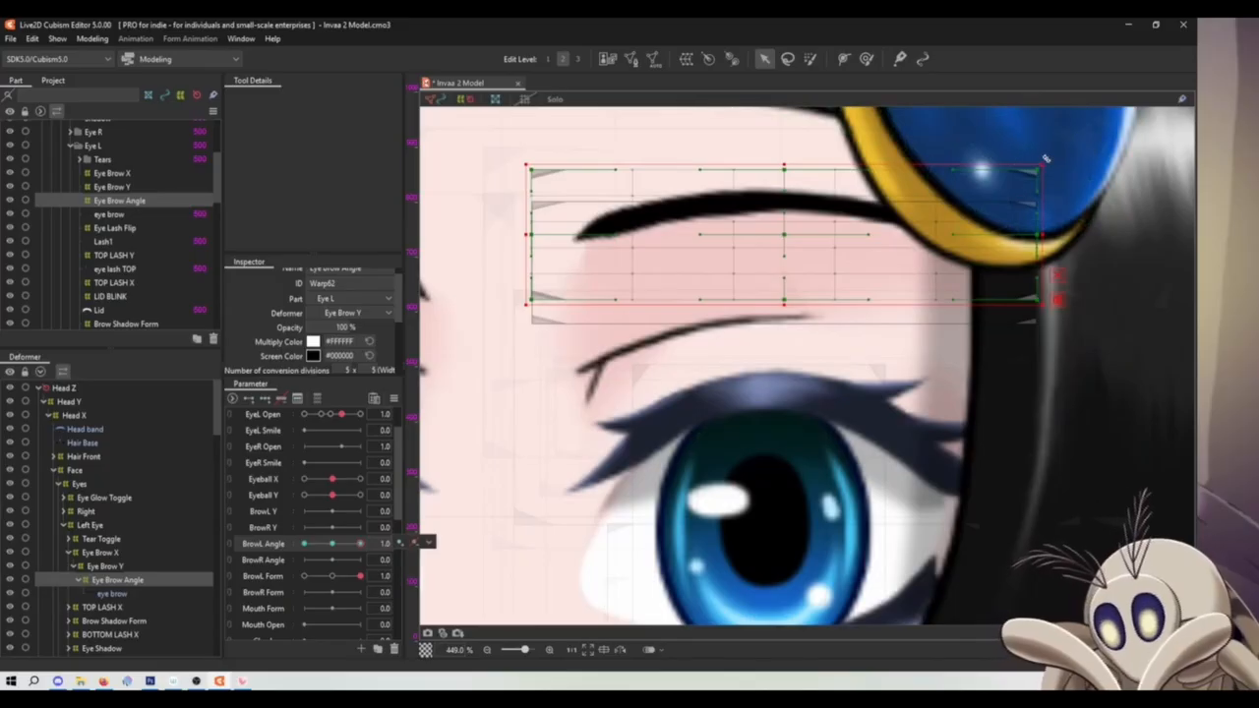
drag(1045, 157, 1072, 223)
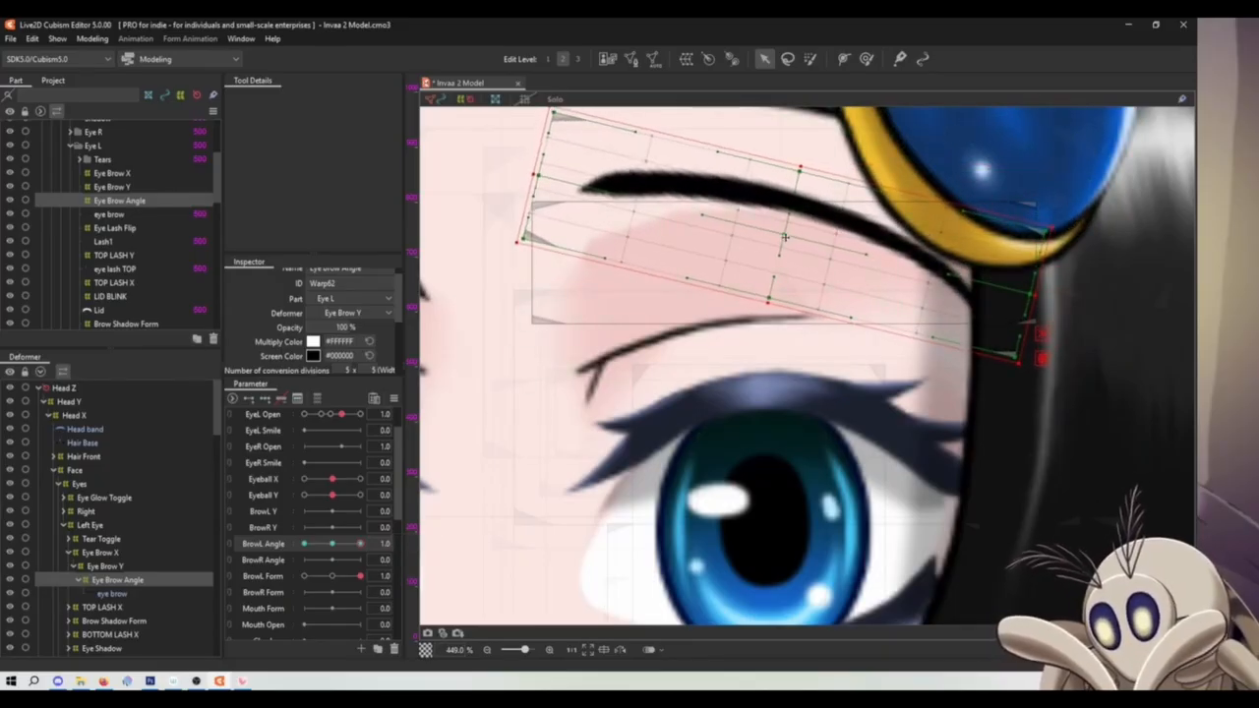
drag(784, 237, 803, 237)
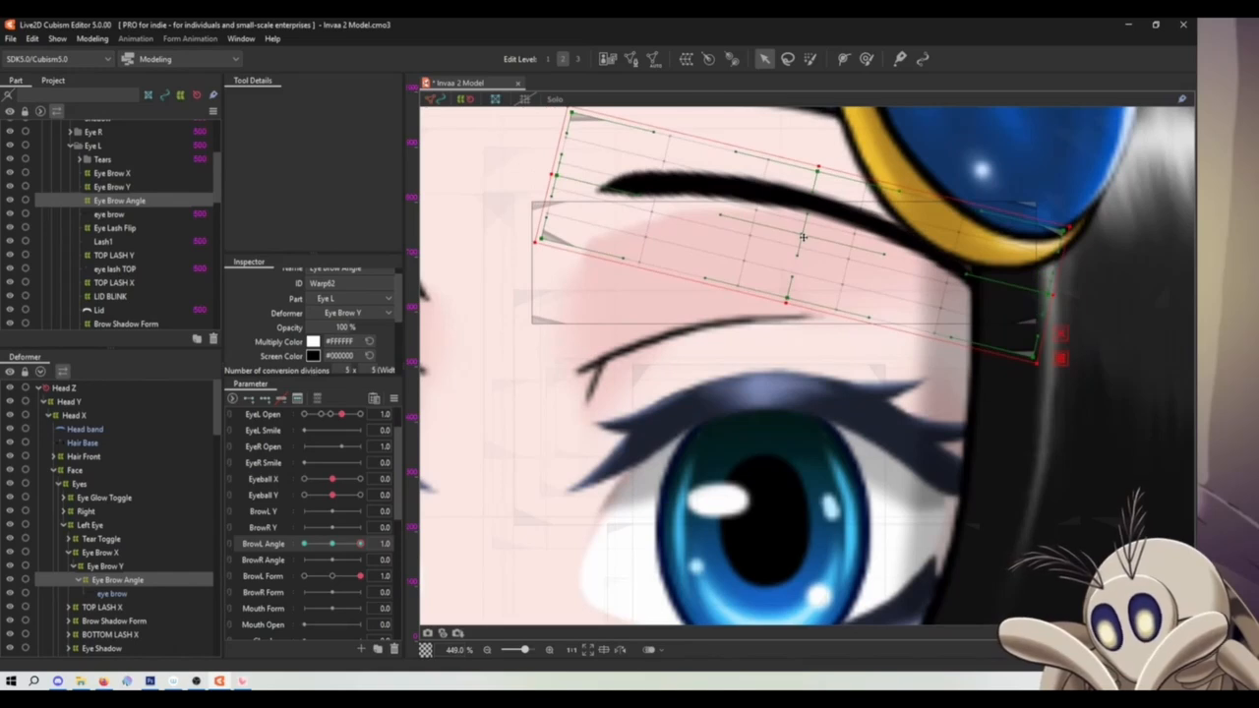
Add three BrowL Y keys to the Eye Brow Y warp, moving it up at 1.0 and down at -1.0
click(108, 567)
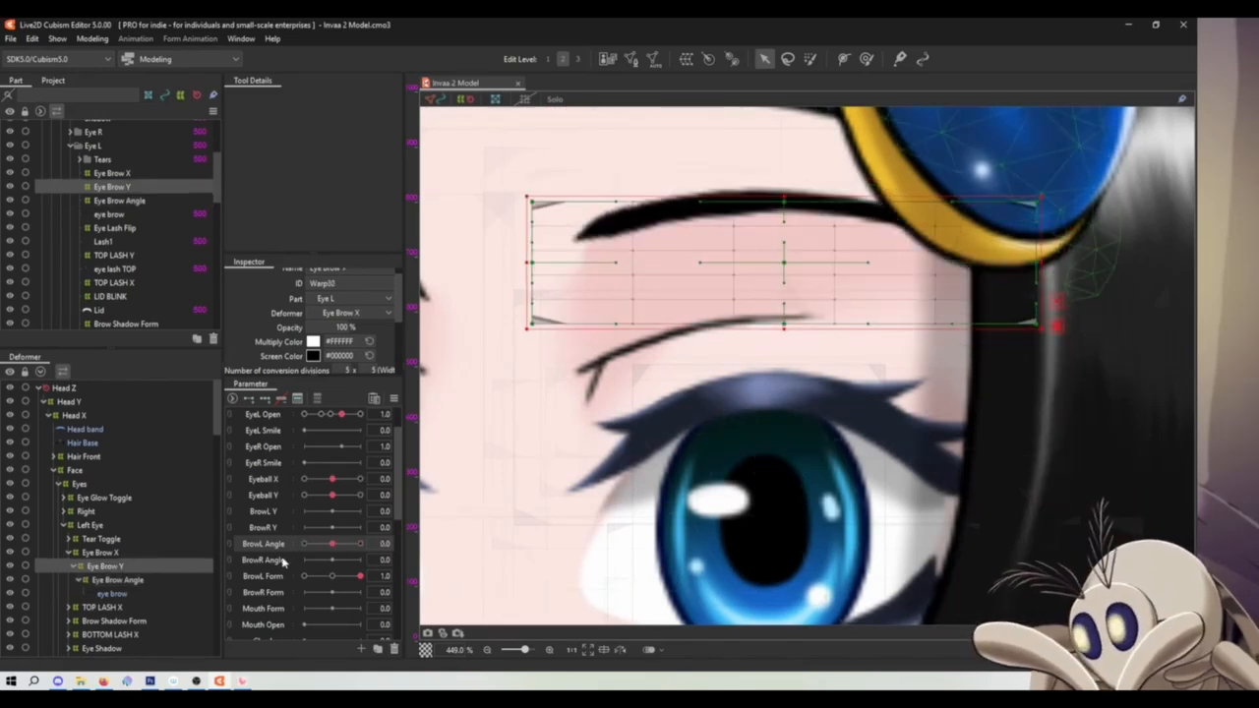
click(266, 400)
click(360, 511)
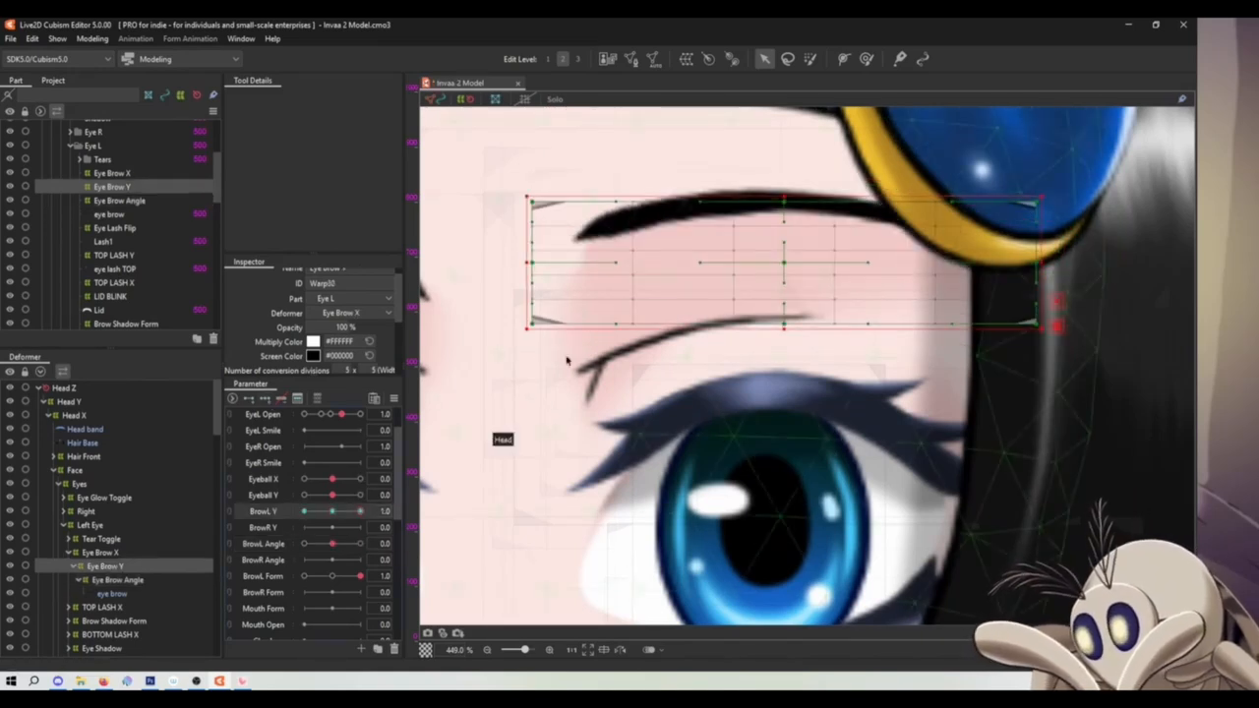
drag(782, 266, 783, 227)
click(304, 511)
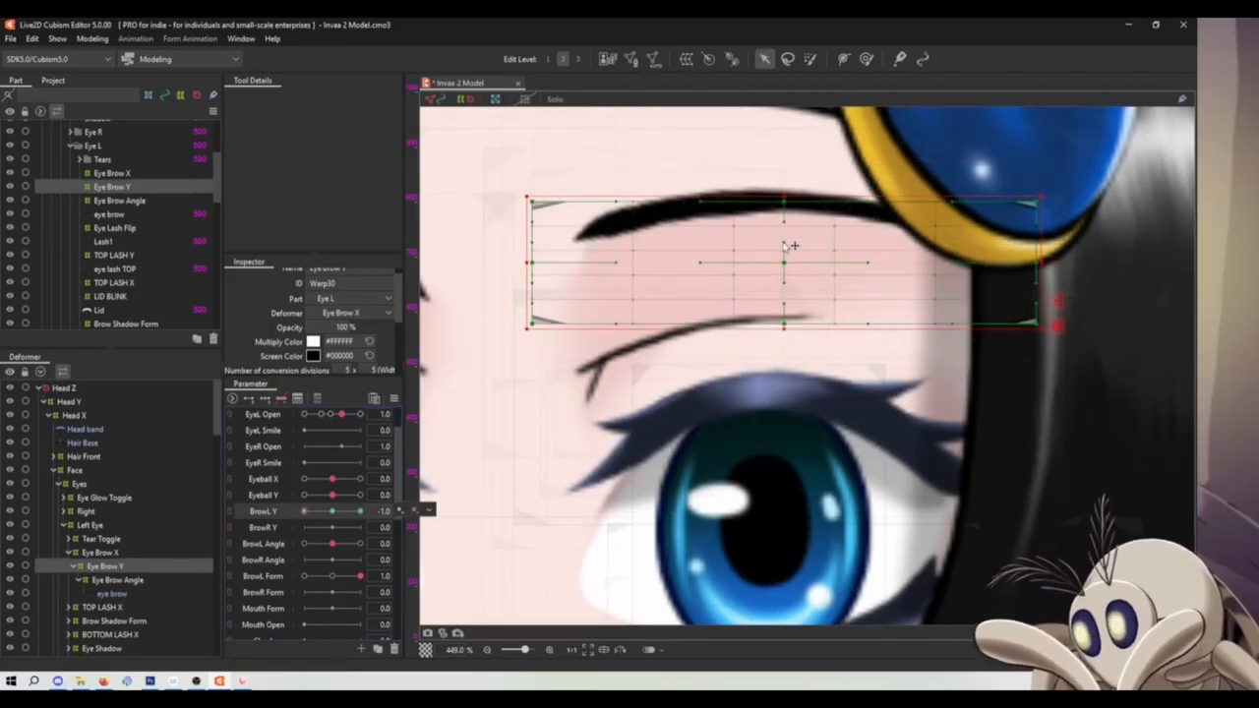
drag(784, 270, 784, 313)
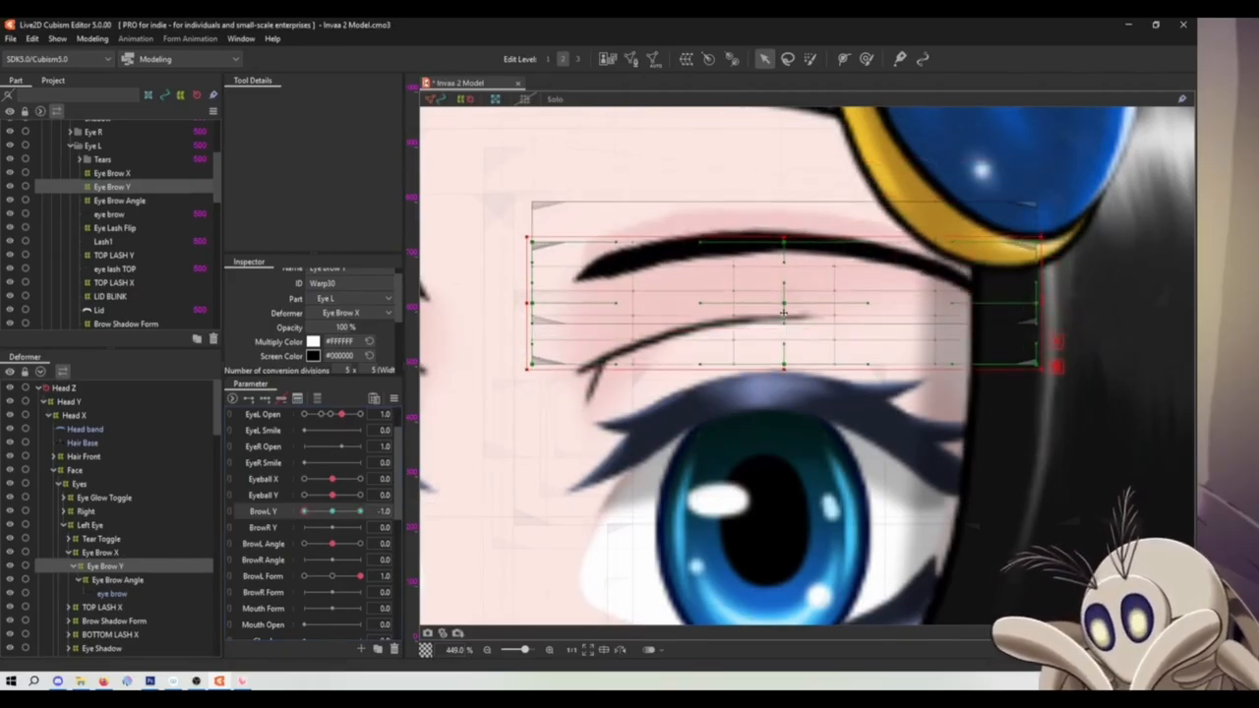
Reset BrowL Form to 0.0 and preview the brow's vertical movement, returning BrowL Y to 0.0
click(331, 577)
drag(334, 513, 274, 526)
click(332, 513)
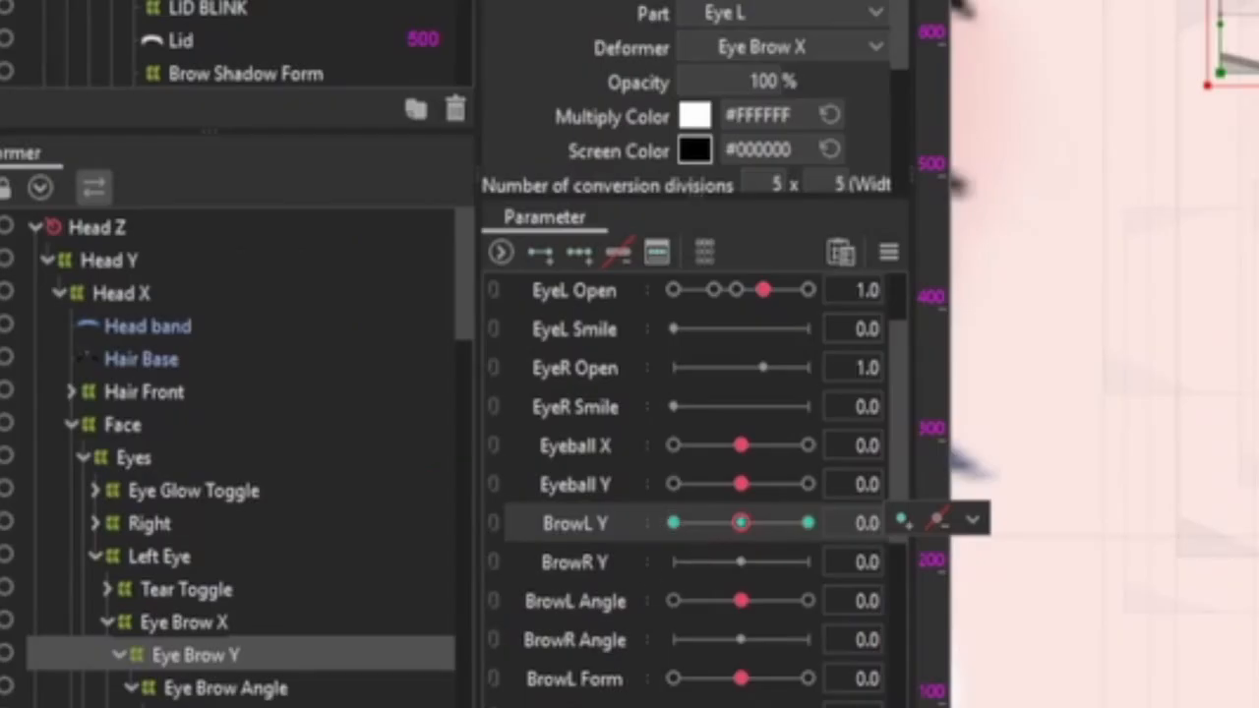
Create a warp deformer named Brow Shadow Y as the parent of Brow Shadow Form
scroll(236, 443, down, 3)
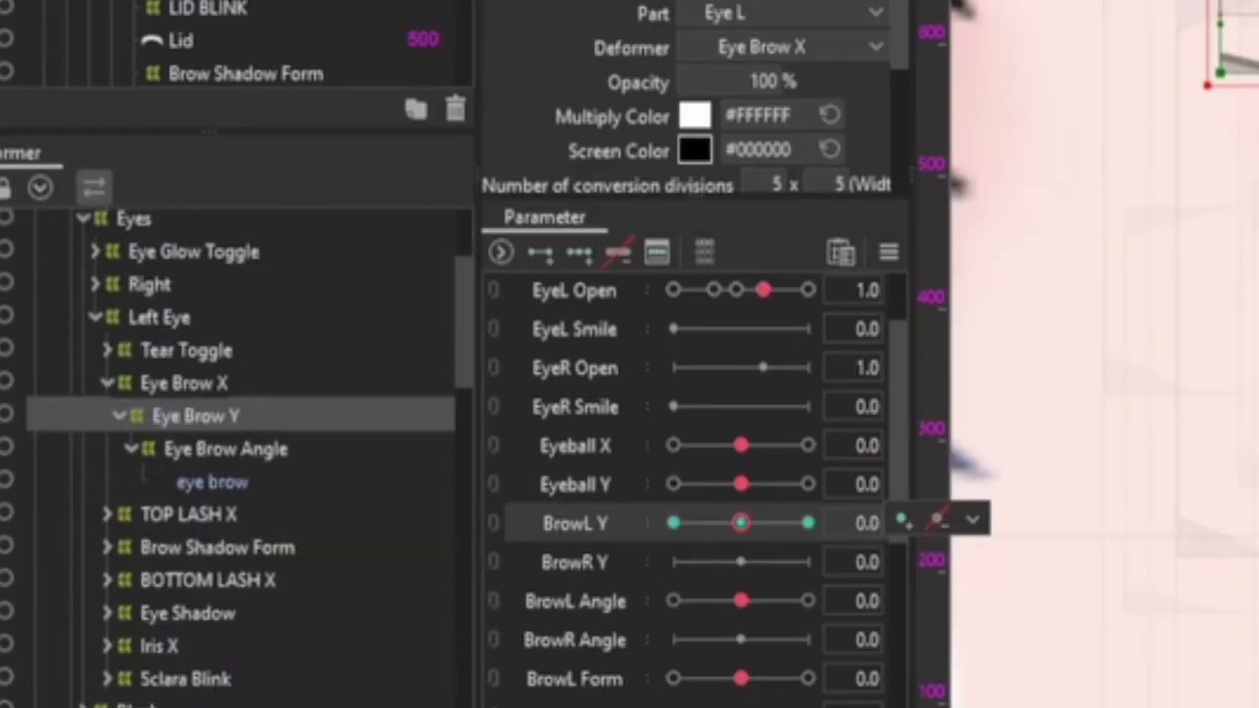
click(221, 547)
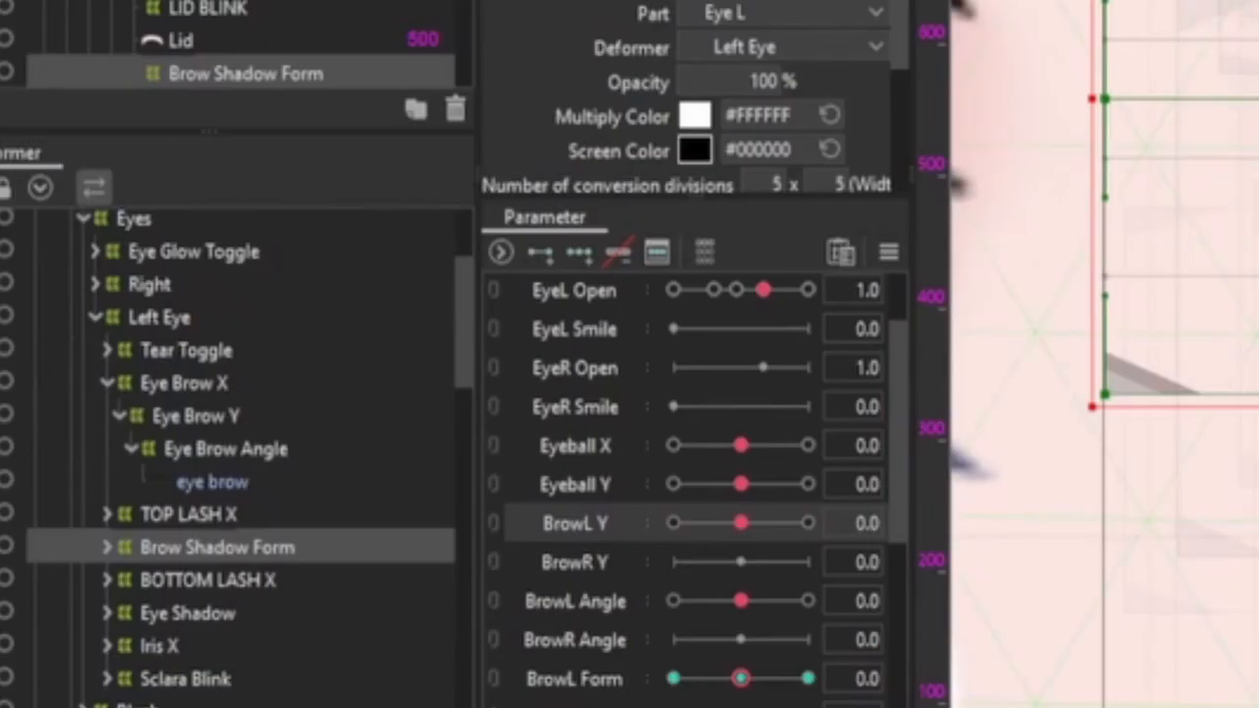
click(685, 59)
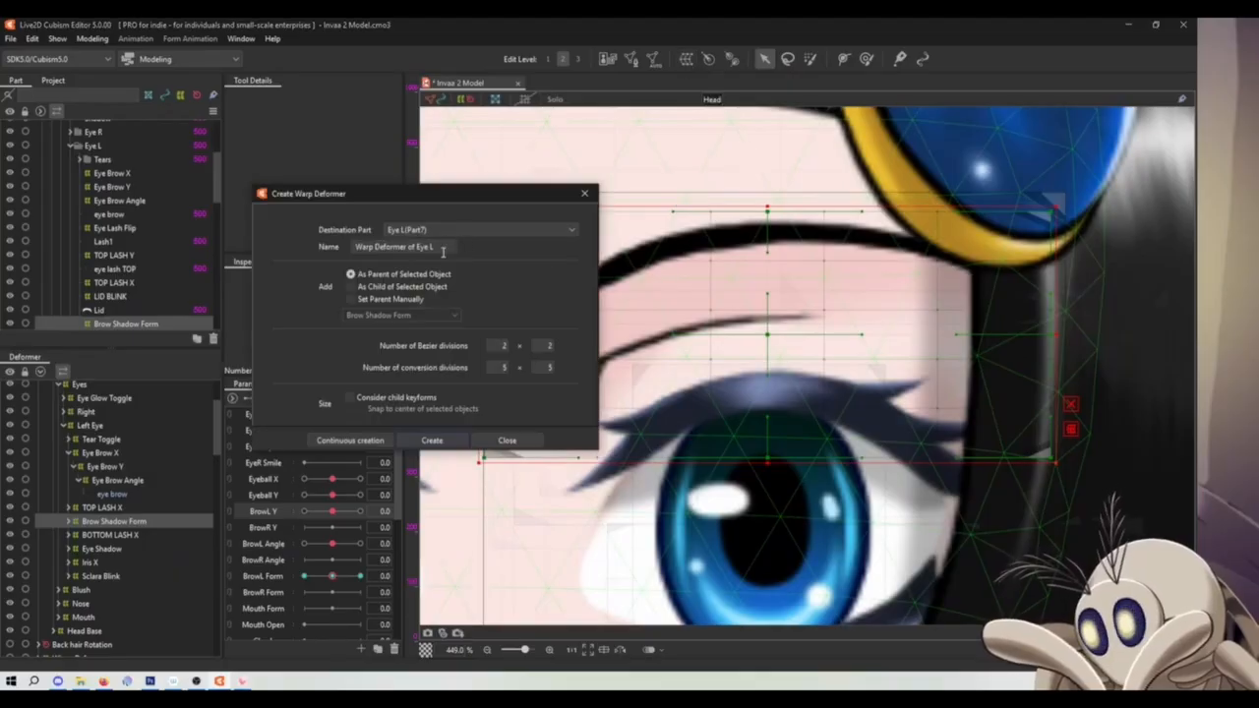
drag(443, 252, 341, 249)
text(B)
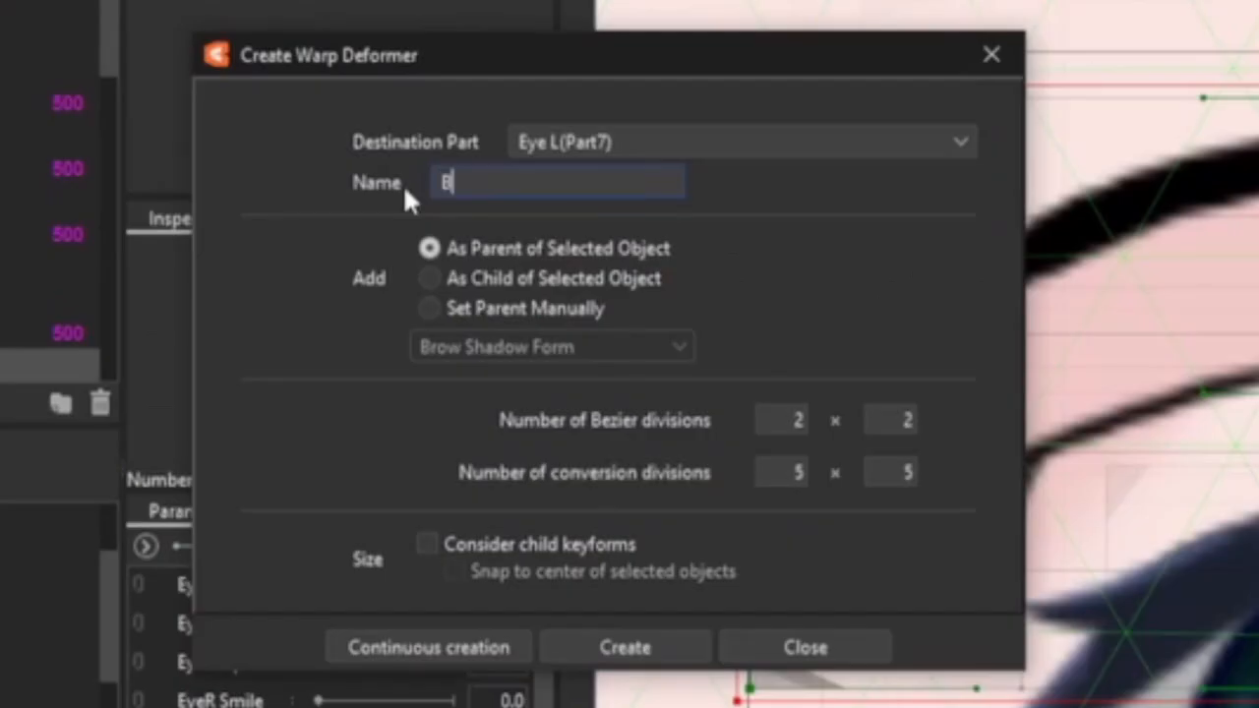
text(row Sha)
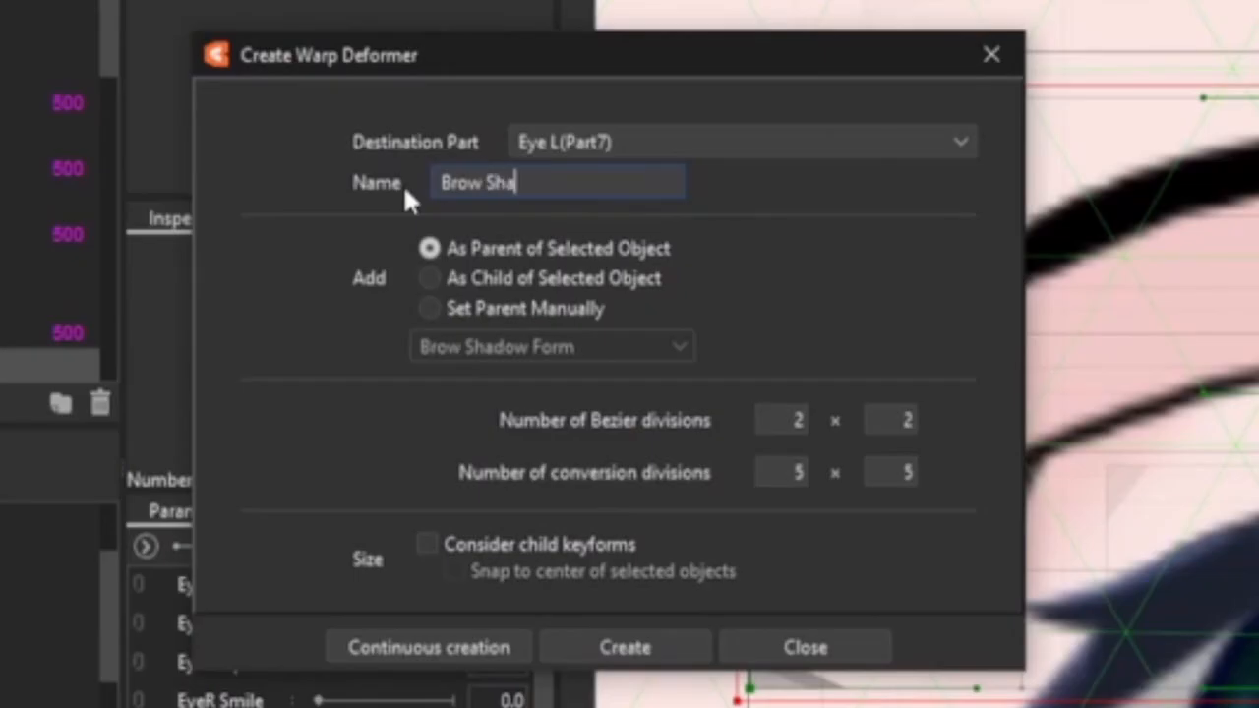
text(dow Y)
key(Return)
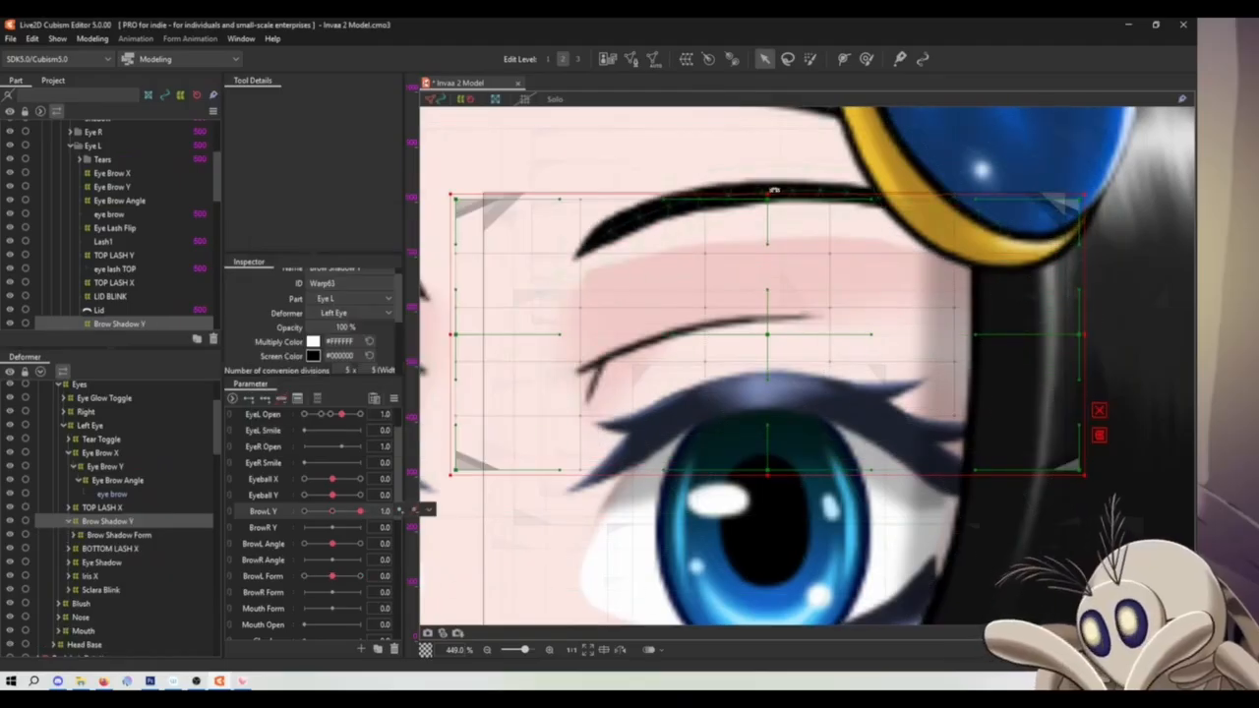
drag(770, 195, 768, 155)
drag(768, 475, 769, 498)
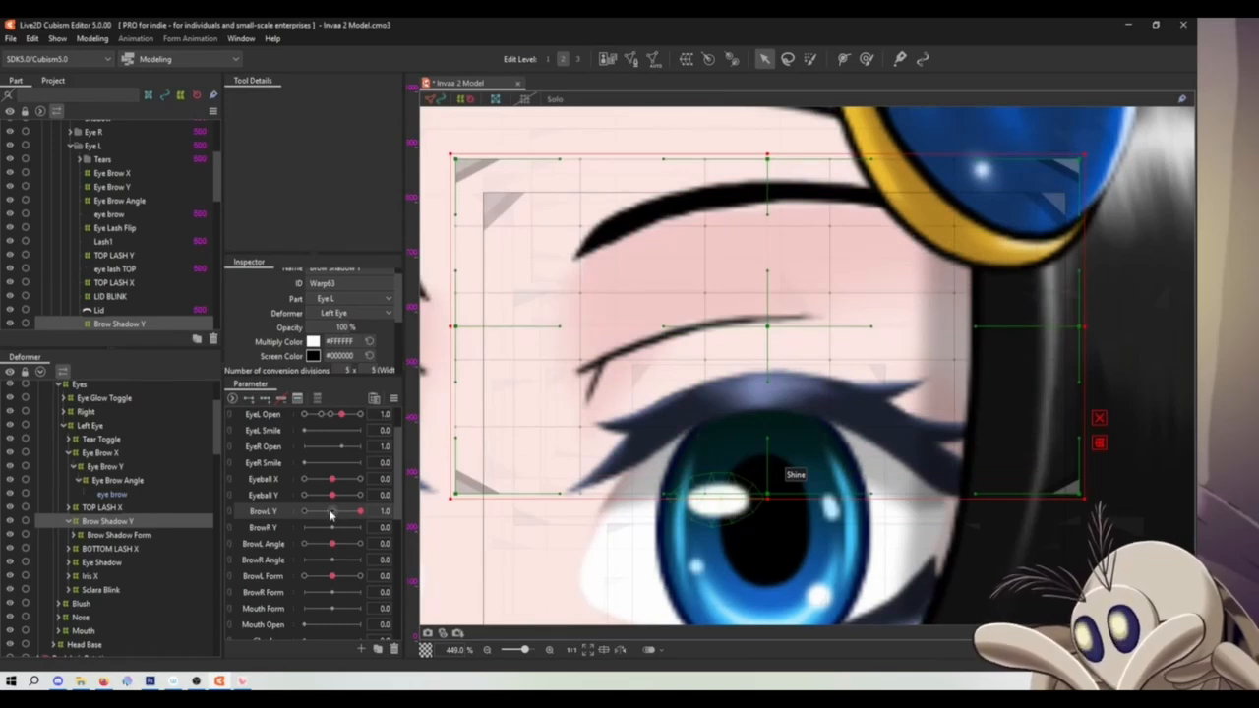
drag(331, 513, 408, 515)
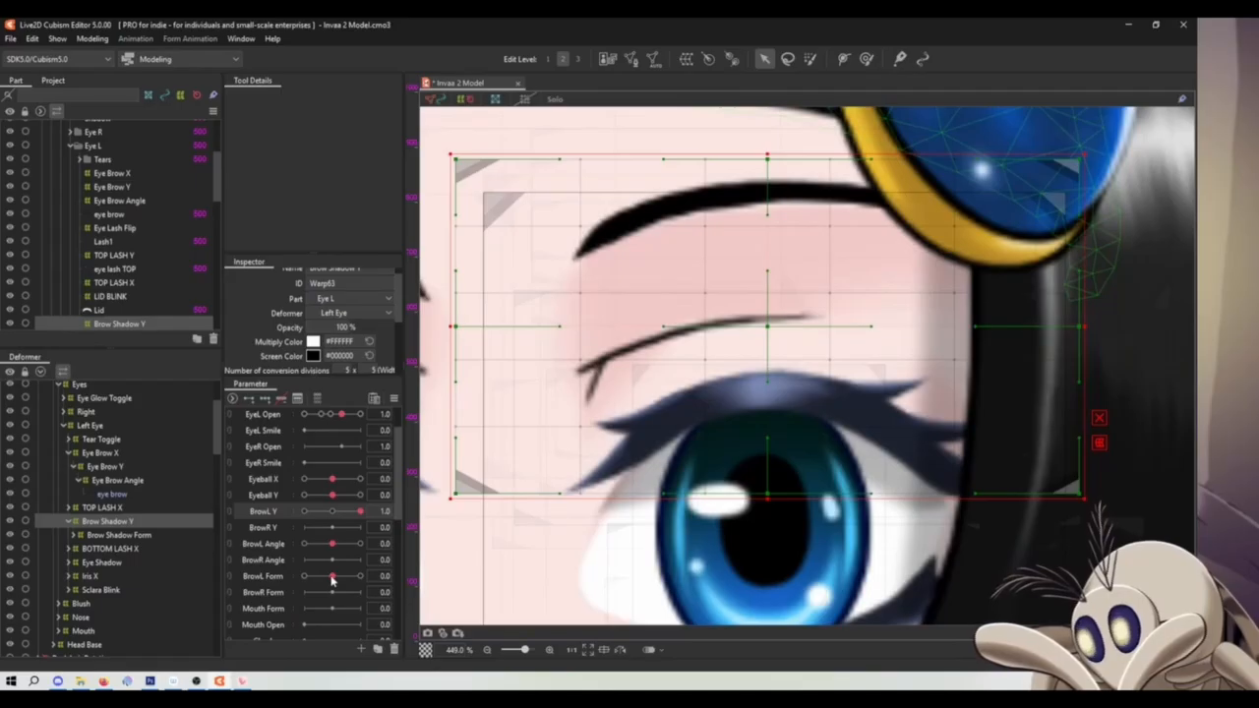
drag(332, 581, 370, 573)
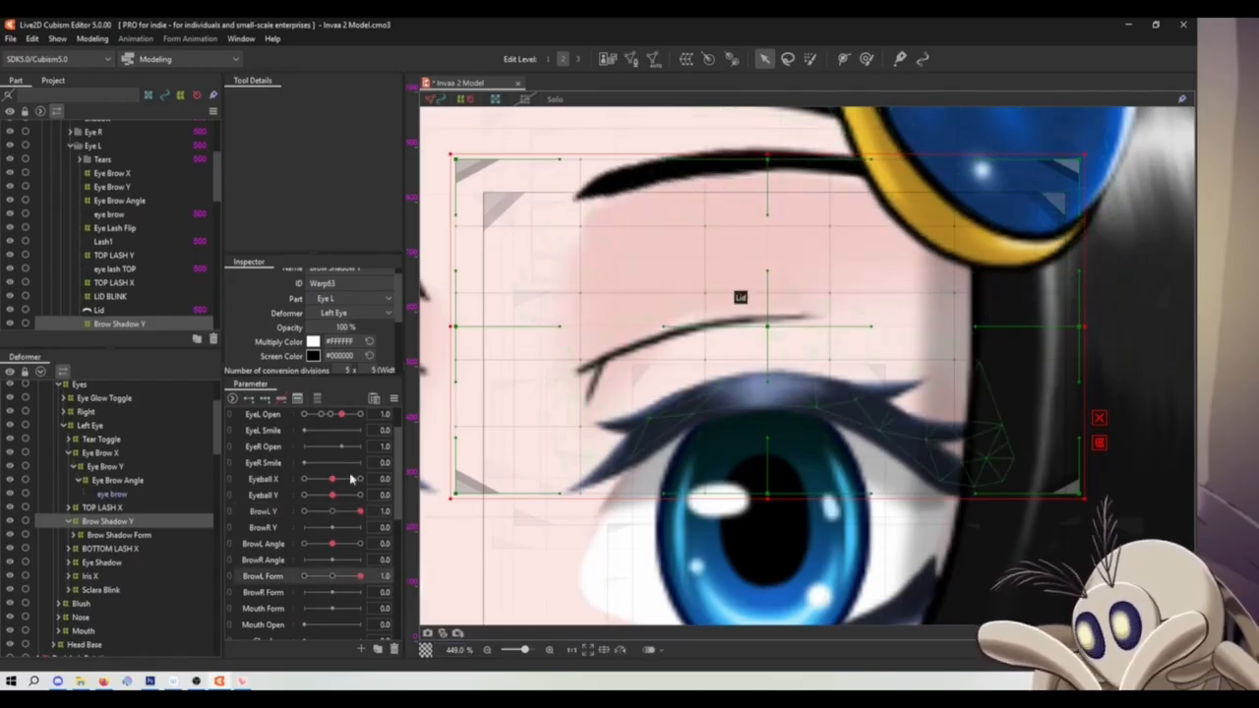
click(122, 550)
click(122, 536)
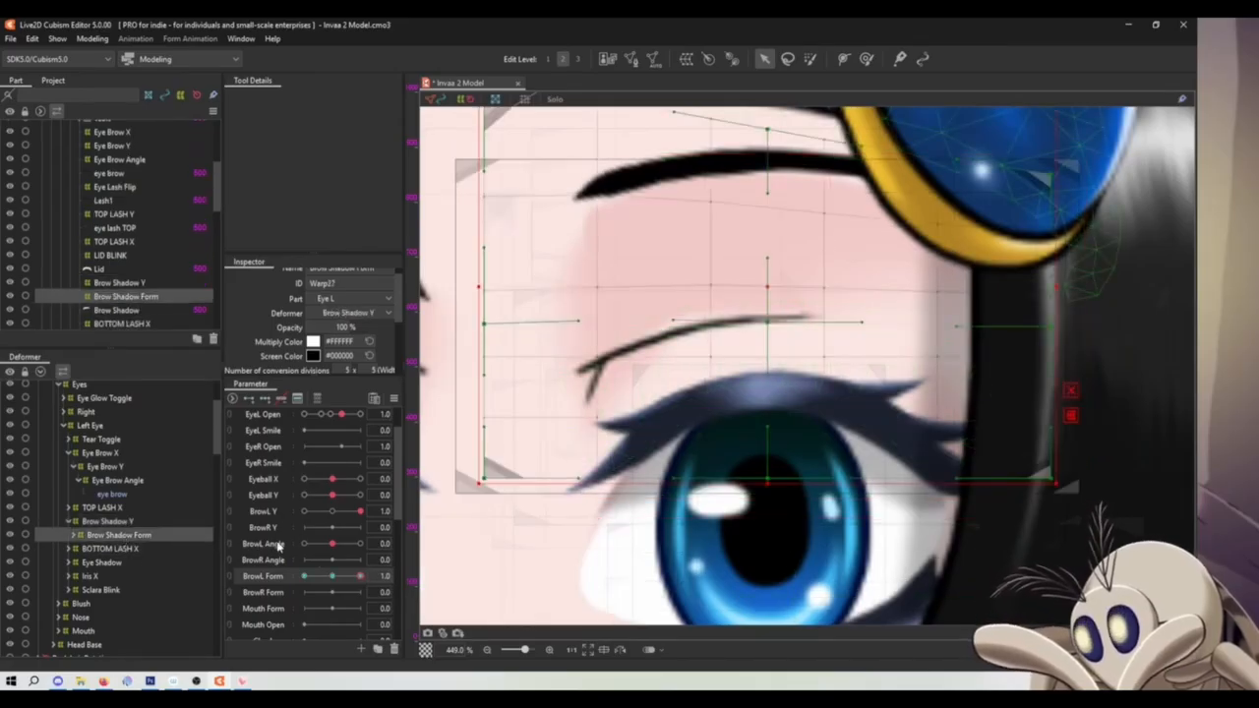
click(332, 577)
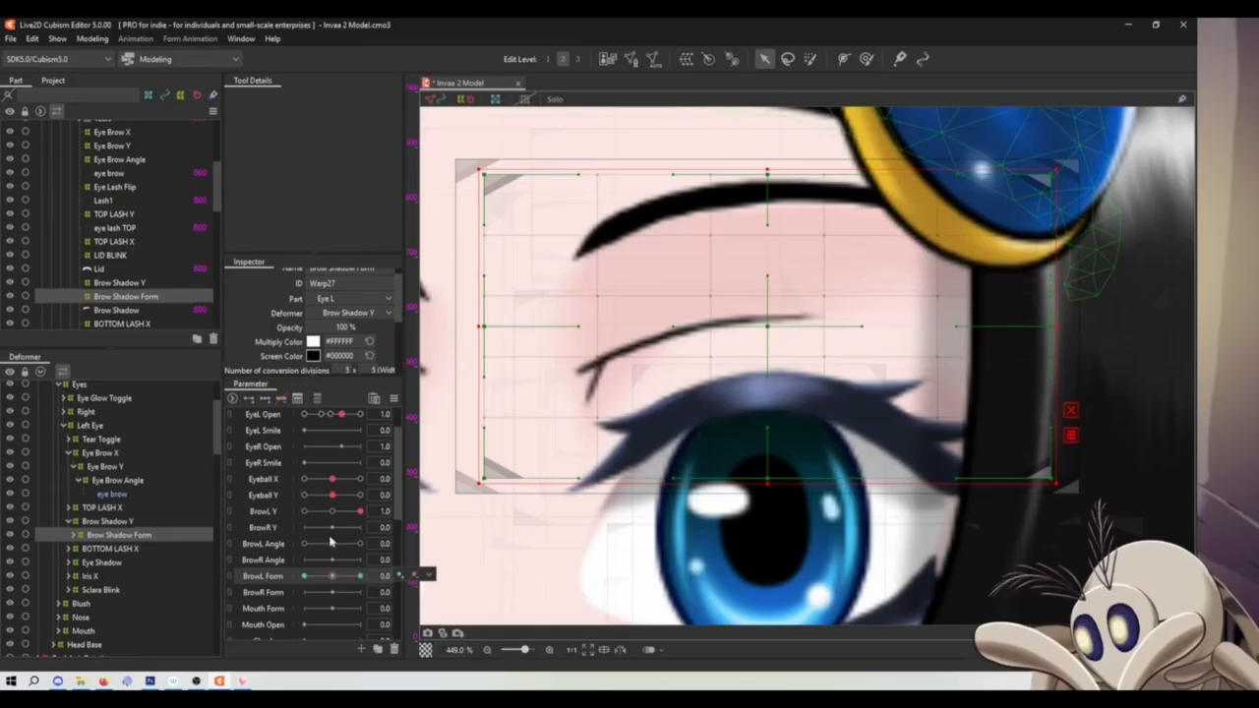
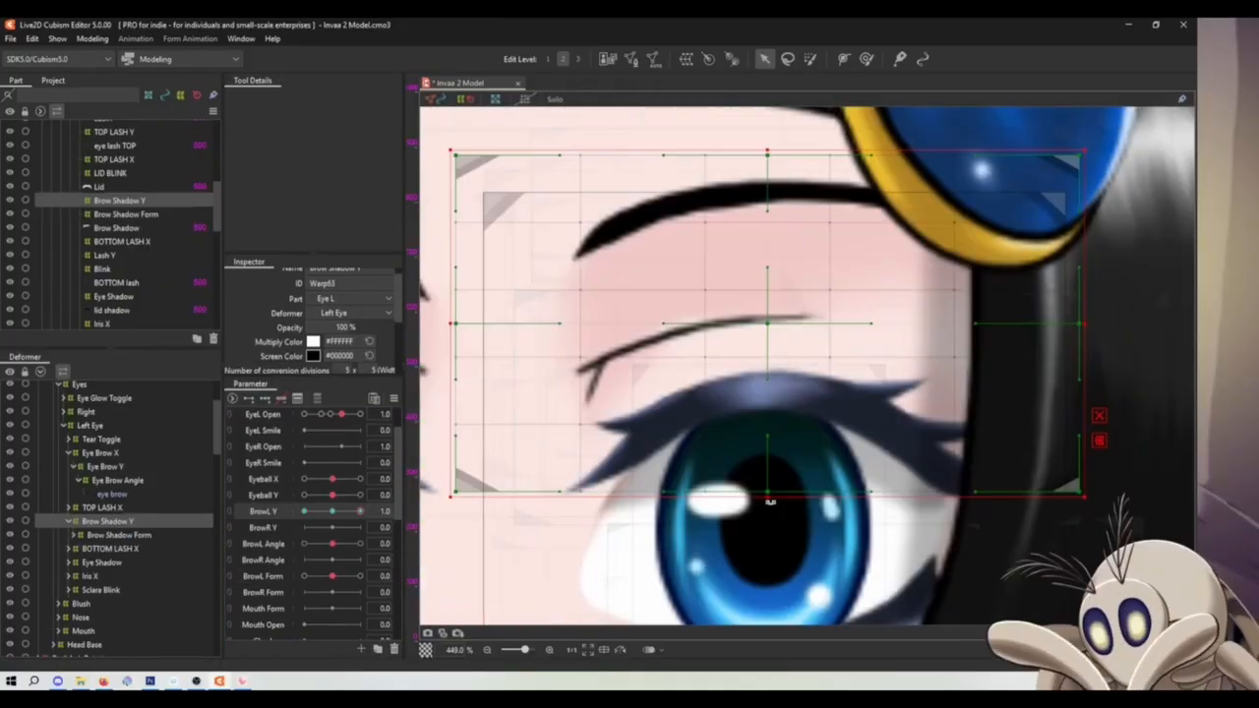
Shape the Brow Shadow Y warp for BrowL Y, raising its upper points at 1.0 and lowering them at -1.0, and return BrowL Y to 0.0
drag(770, 502, 770, 480)
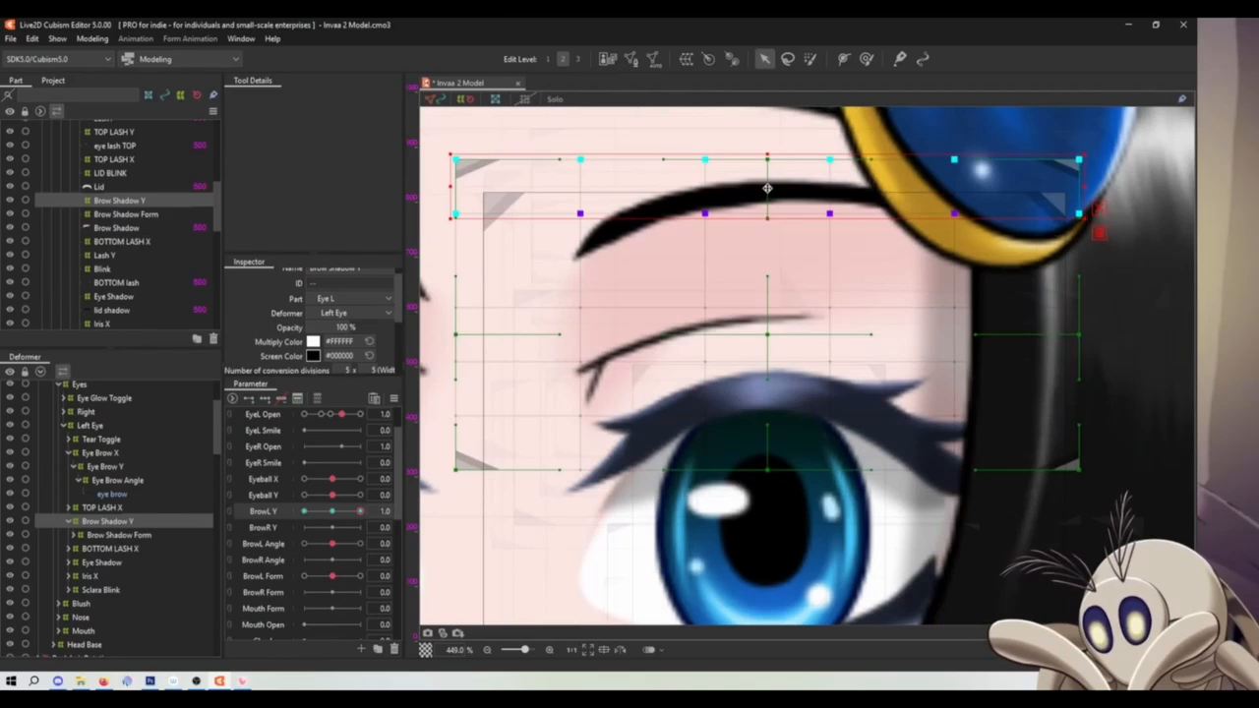
drag(767, 188, 765, 186)
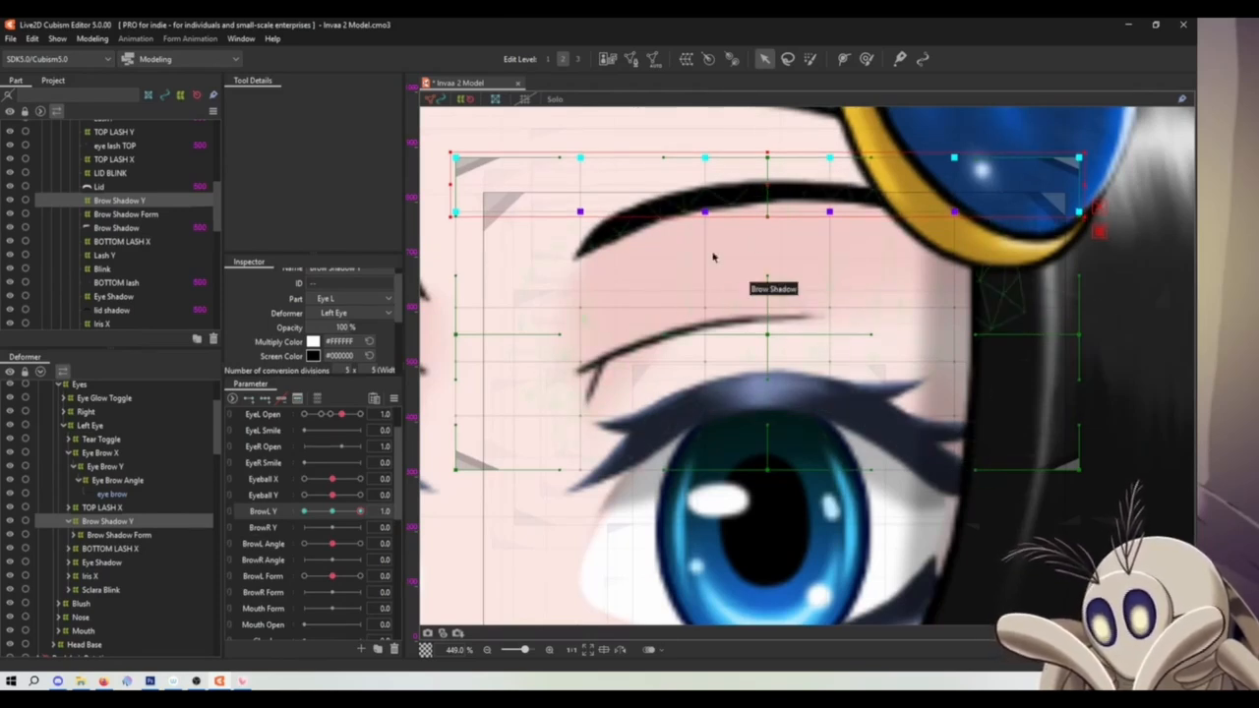
drag(362, 510, 253, 522)
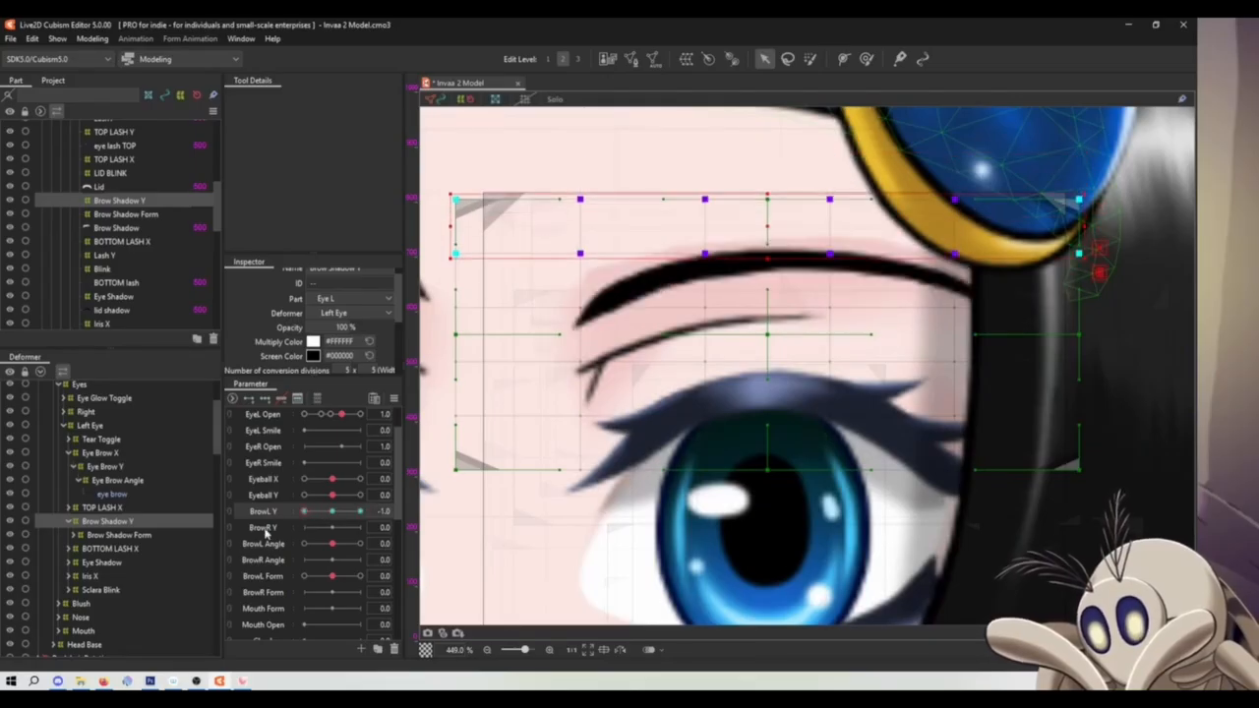
click(757, 242)
drag(437, 168, 1066, 336)
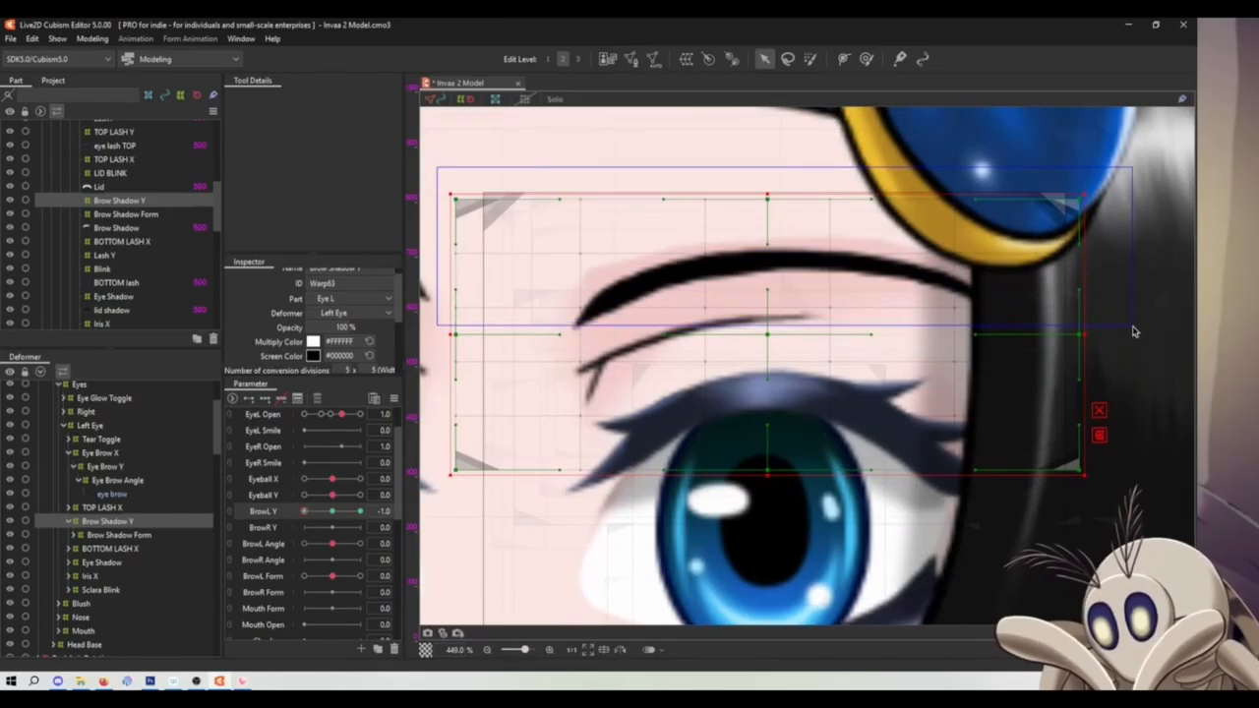
drag(1133, 331, 1131, 331)
drag(767, 255, 782, 285)
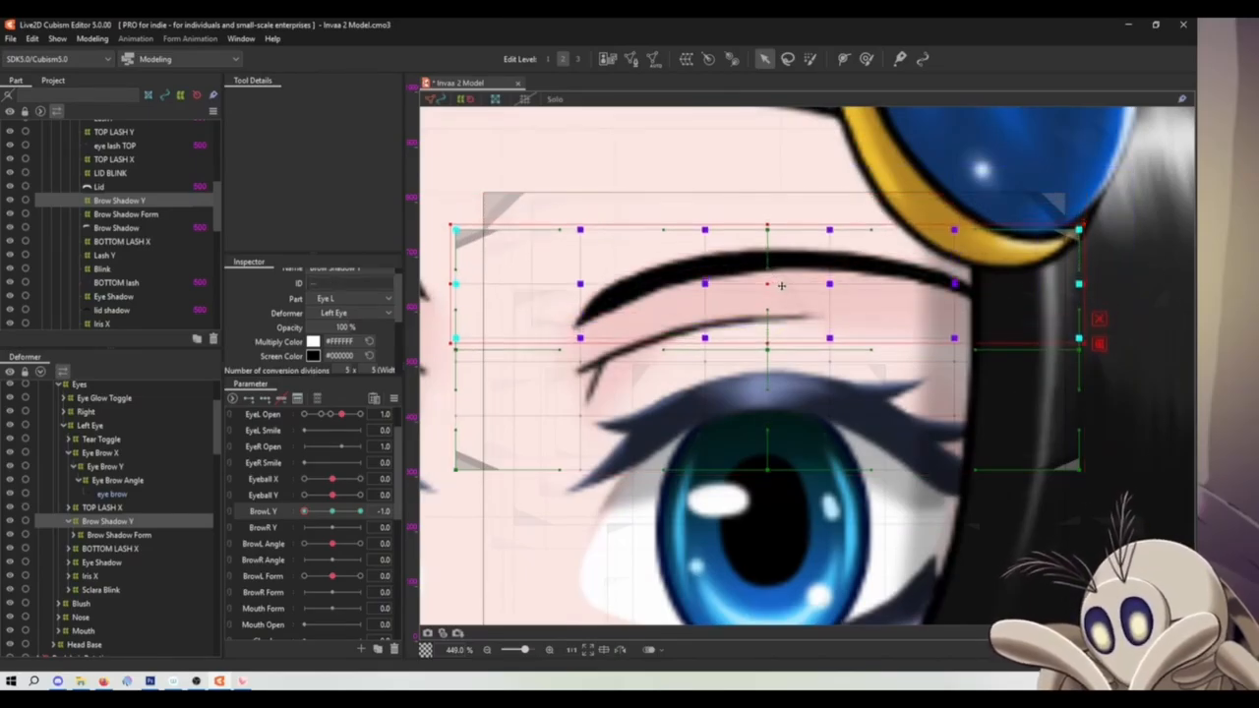
click(333, 512)
click(687, 59)
text(Brow Shadow X)
click(427, 439)
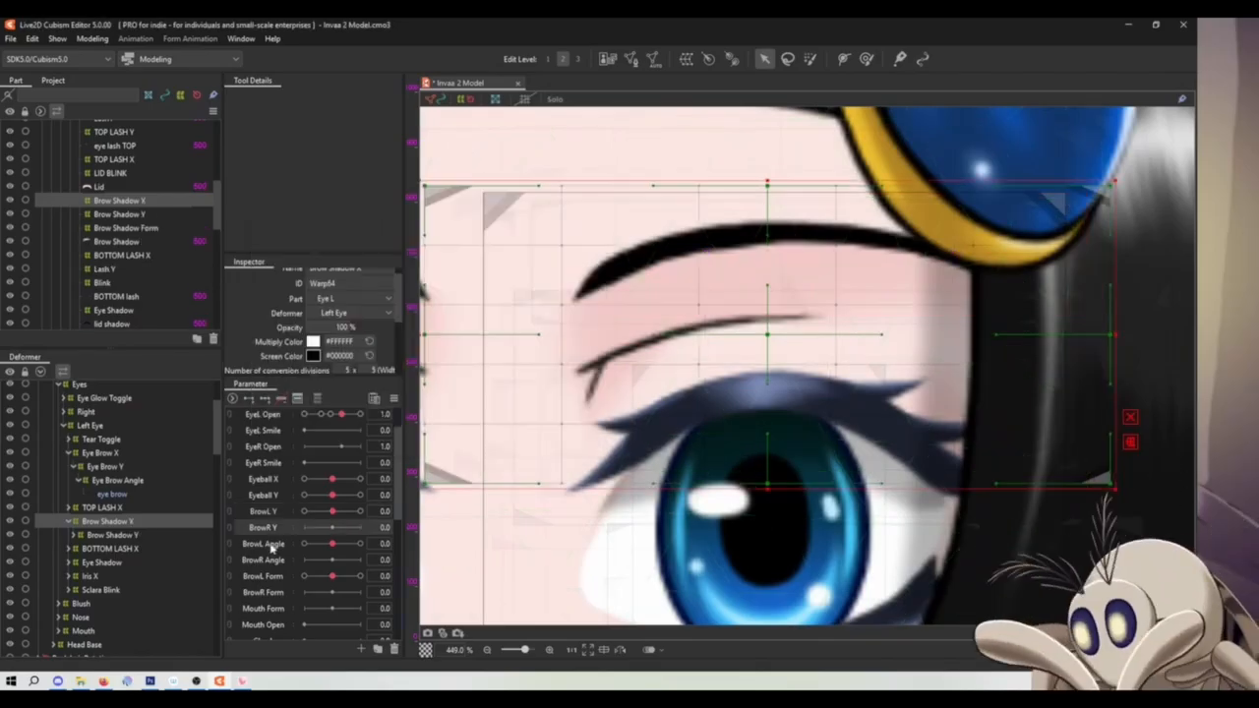
click(304, 511)
click(332, 511)
scroll(324, 510, down, 1)
mouse_move(332, 494)
mouse_down()
mouse_move(325, 503)
mouse_move(333, 495)
mouse_up()
scroll(334, 315, up, 1)
text(Brow Sh)
drag(309, 280, 513, 284)
click(336, 279)
key(BackSpace)
click(304, 493)
click(265, 399)
key(ctrl+z)
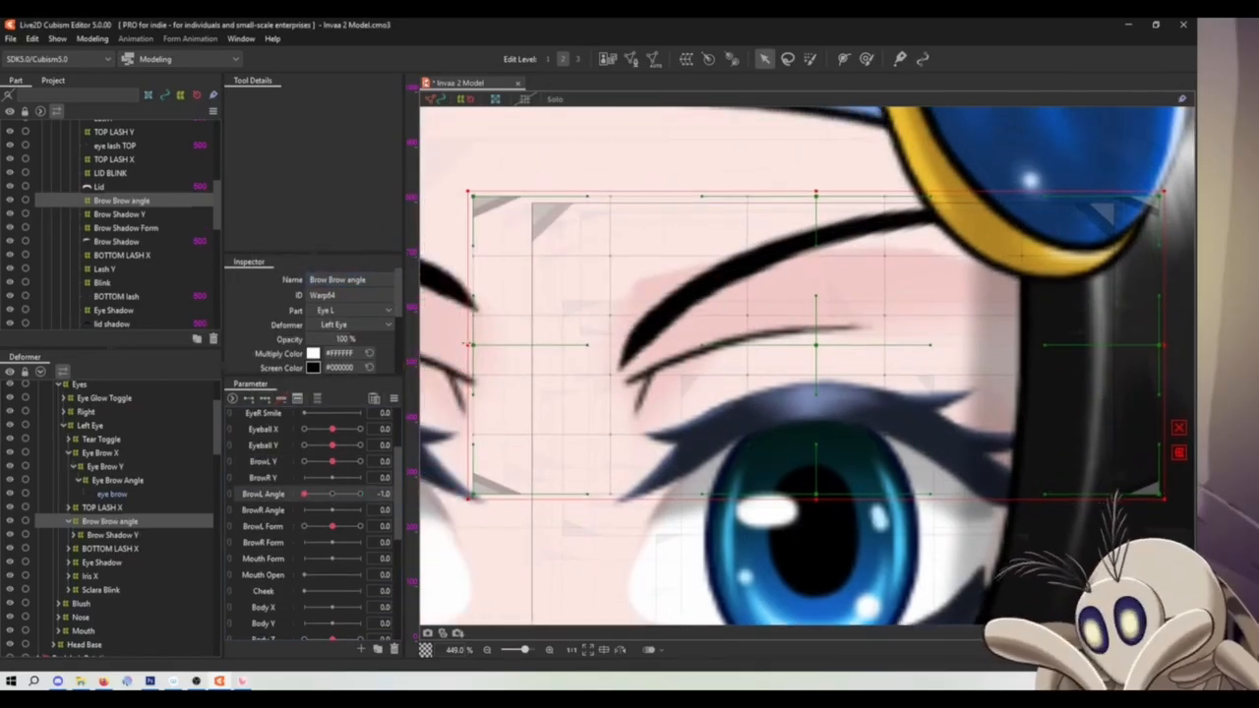
drag(471, 190, 530, 296)
key(Delete)
Create a warp deformer named Brow Angle as the parent of Brow Shadow Form, inside Brow Shadow Y
click(69, 522)
click(123, 535)
click(685, 59)
text(Brow Angle)
click(430, 437)
Add three BrowL Angle keys to the Brow Angle warp, lowering its inner edge at -1.0 and its outer edge at 1.0
click(264, 398)
drag(505, 345, 526, 395)
drag(1003, 286, 824, 359)
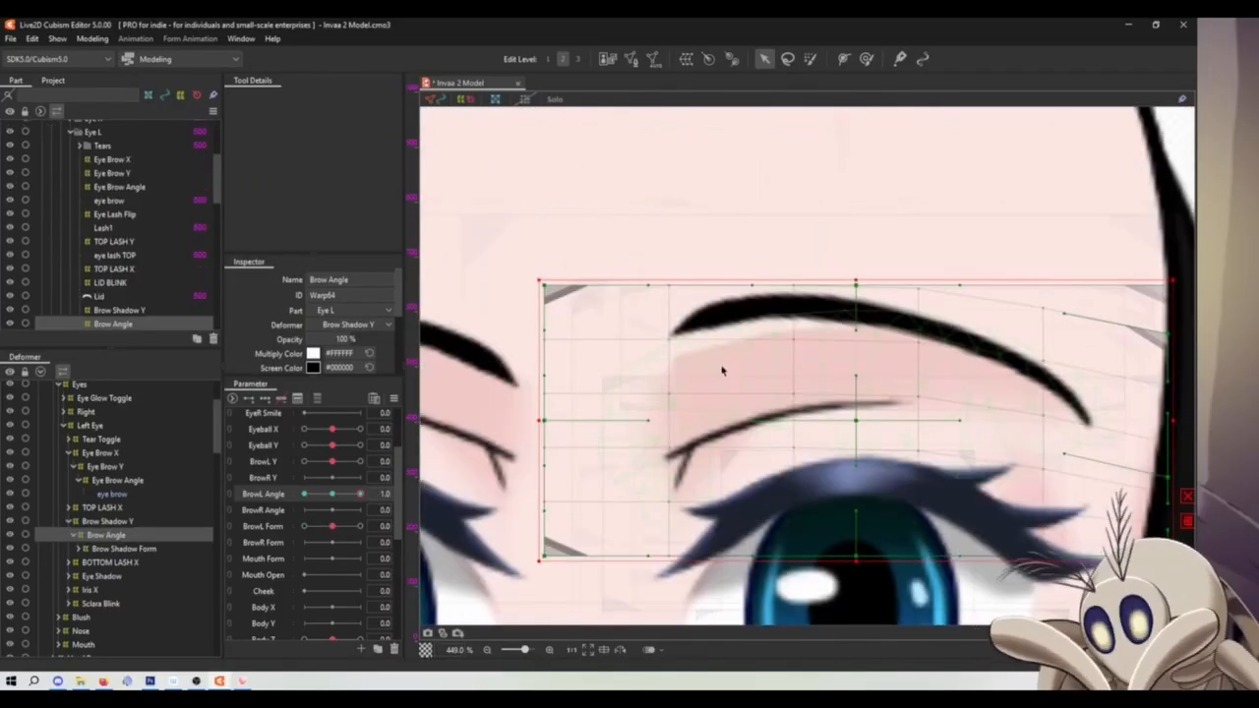
drag(722, 365, 497, 317)
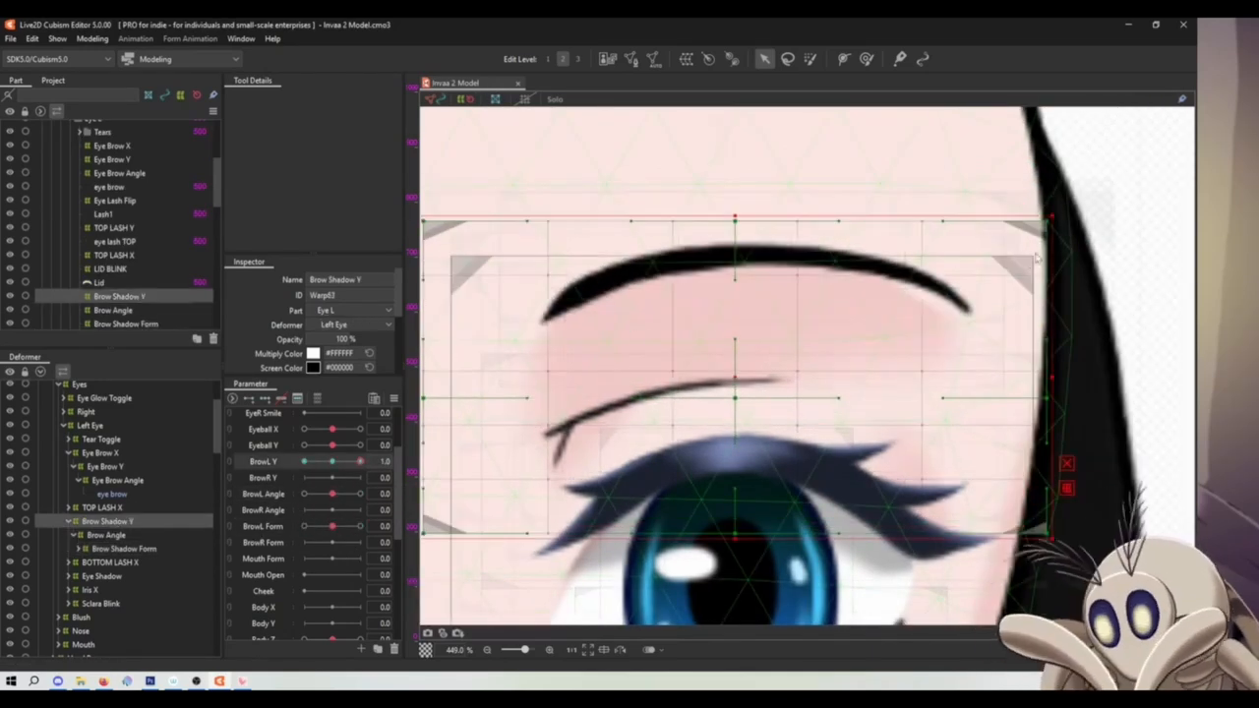
At BrowL Y 1.0, raise the outer edge points of the Brow Shadow Y warp to follow the eyebrow
drag(1047, 222, 1046, 202)
drag(1046, 398, 1047, 373)
drag(332, 529, 369, 497)
Refine the Brow Angle warp's points at combined BrowL Y, BrowL Angle and BrowL Form keys so the shadow follows the eyebrow
click(108, 535)
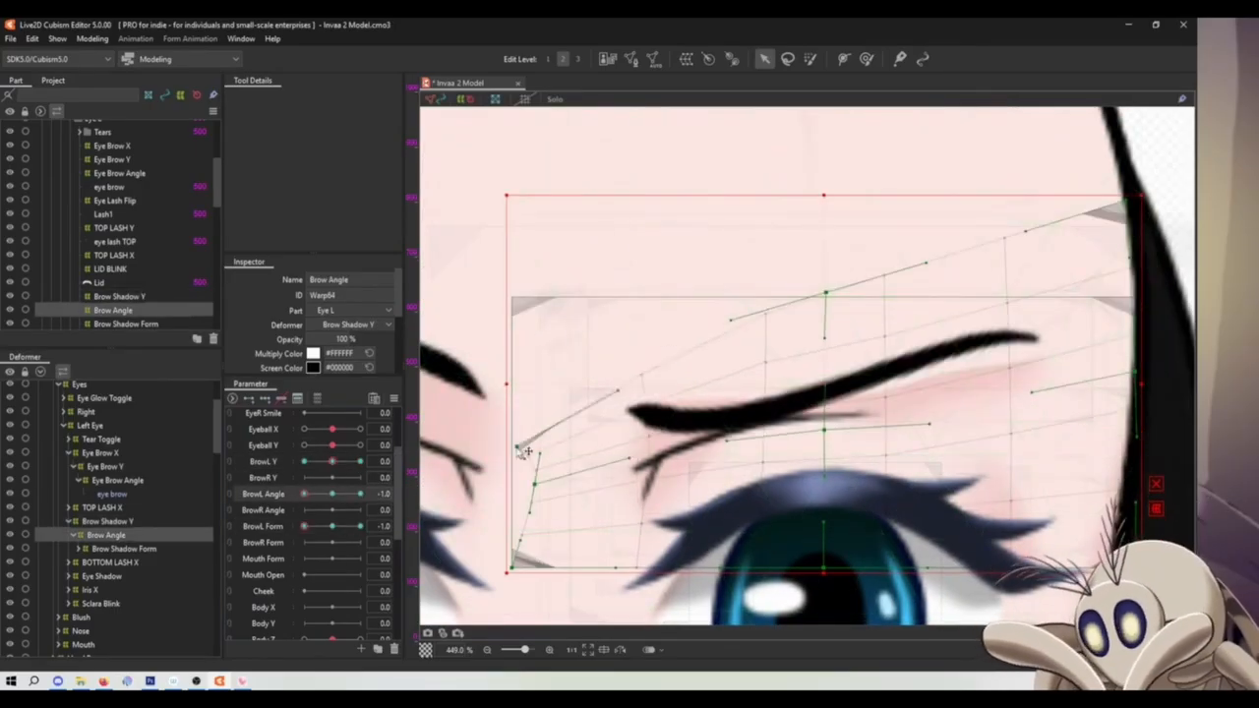
drag(798, 342, 563, 399)
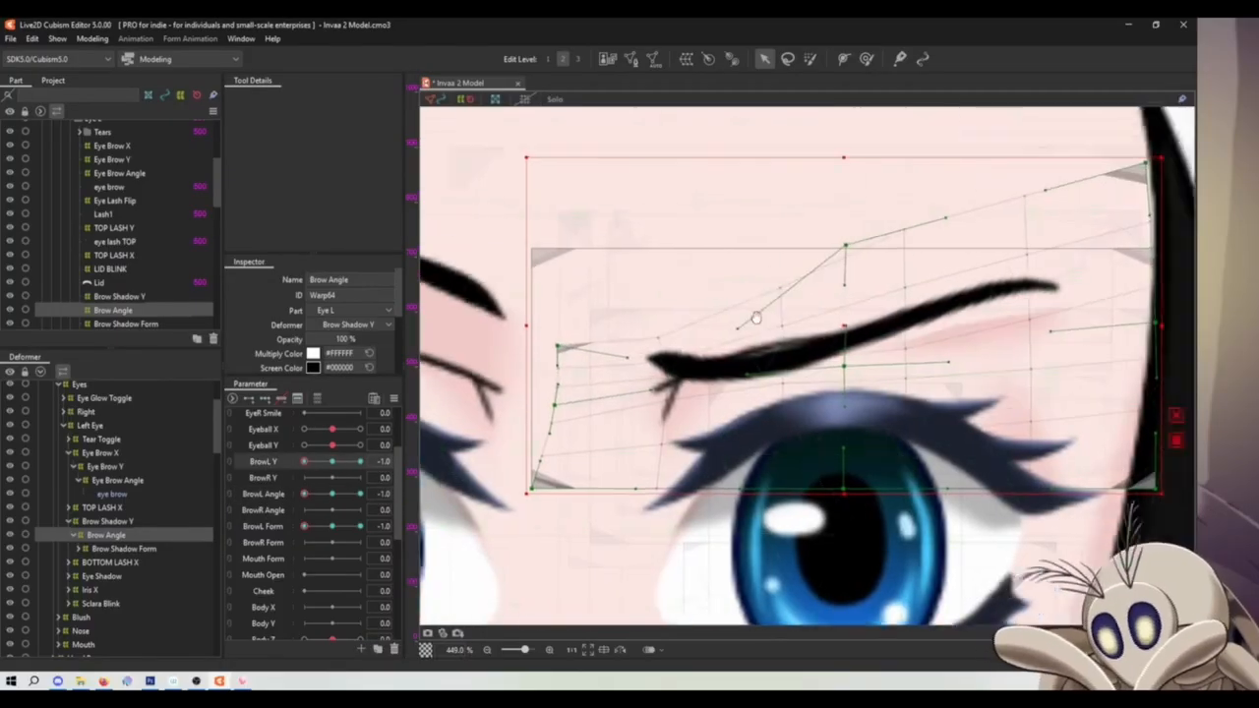
scroll(755, 318, down, 2)
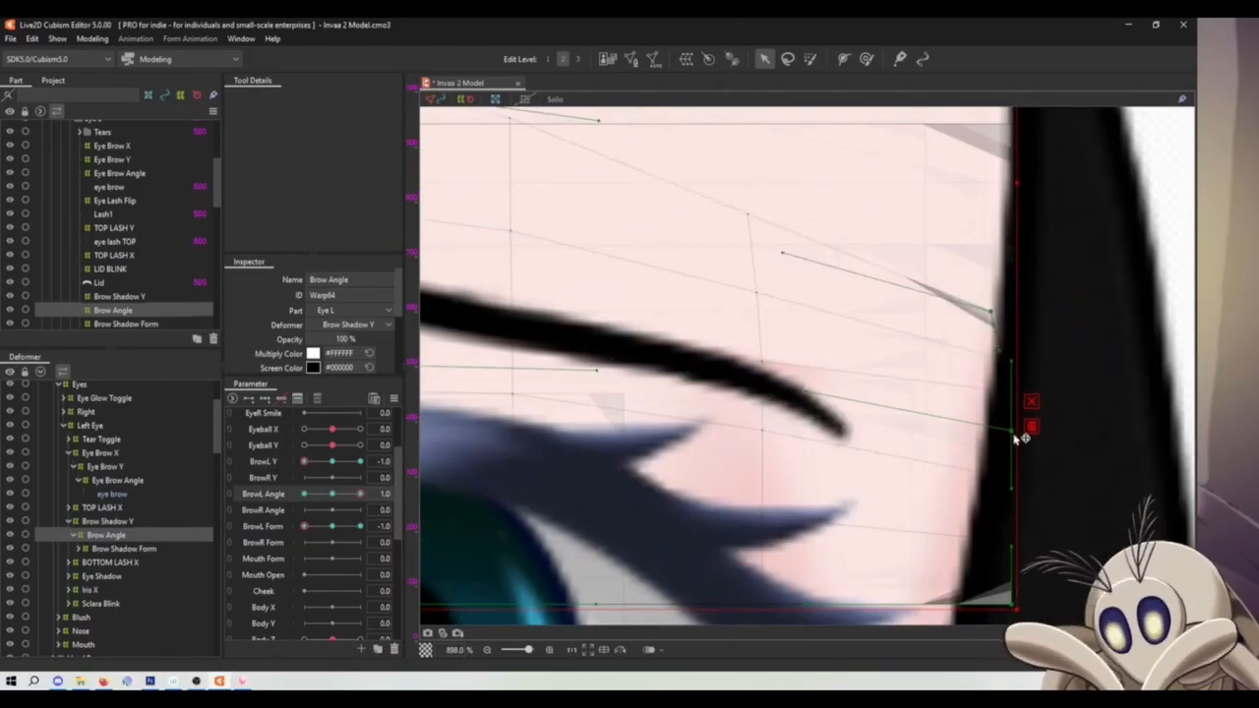
scroll(814, 446, up, 2)
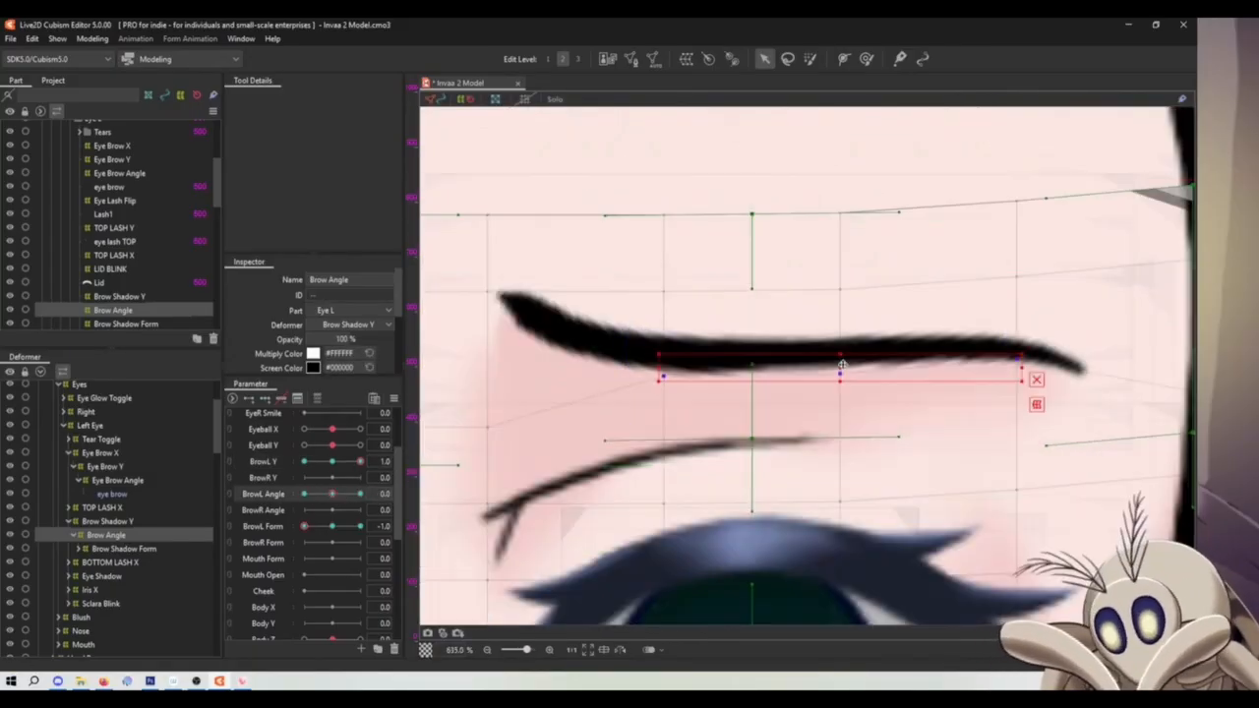
scroll(842, 365, down, 2)
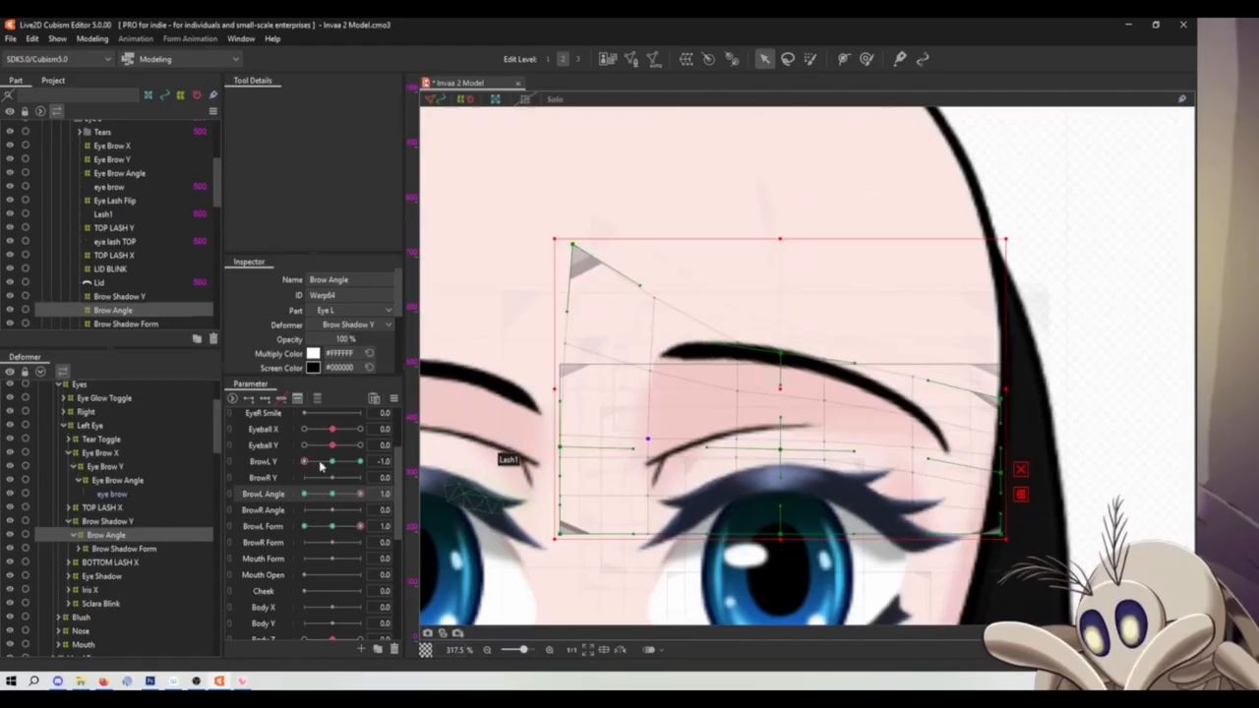
Check the brow shadow's fit across combinations of BrowL Y, BrowL Angle and BrowL Form, returning BrowL Angle and BrowL Y to 0.0
click(332, 462)
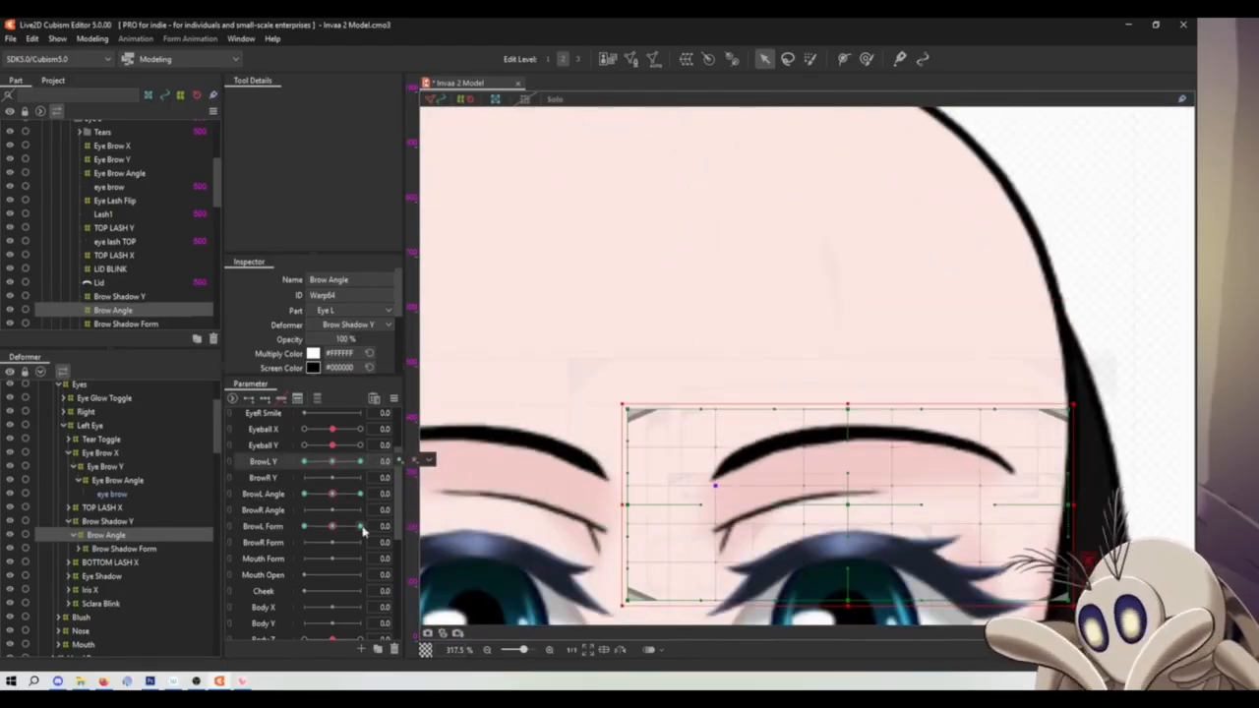
click(333, 494)
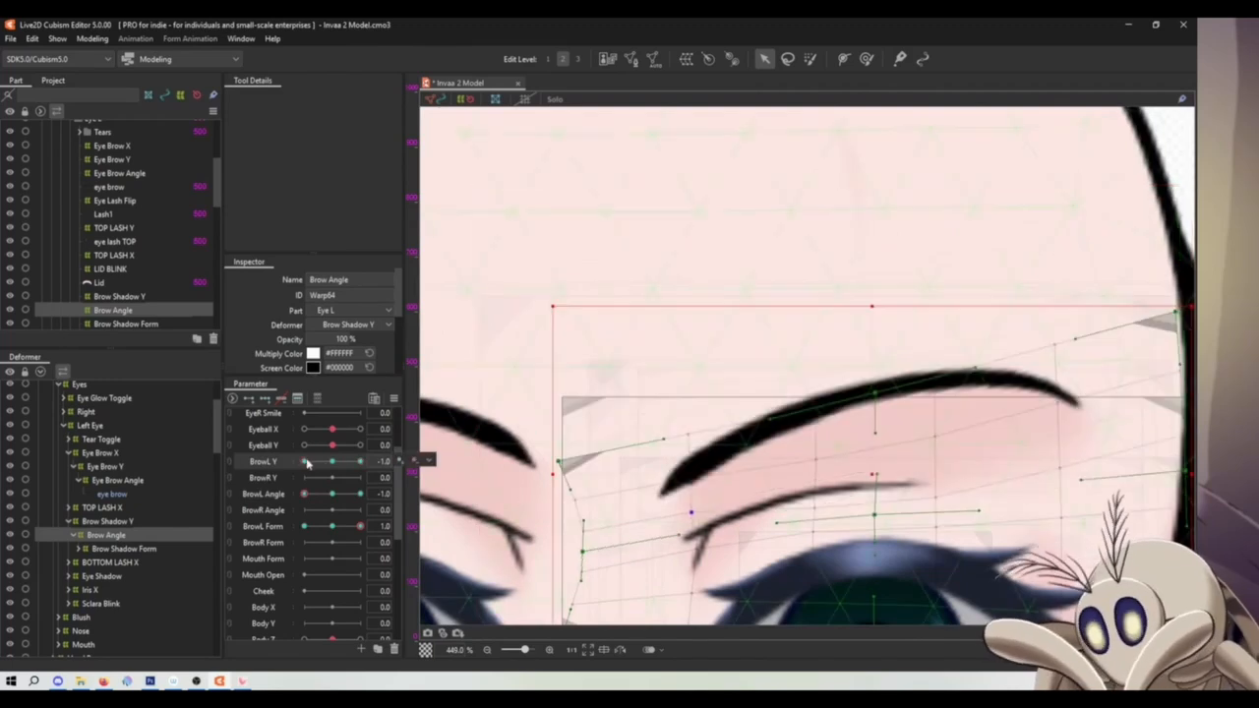
click(360, 461)
click(332, 526)
click(304, 494)
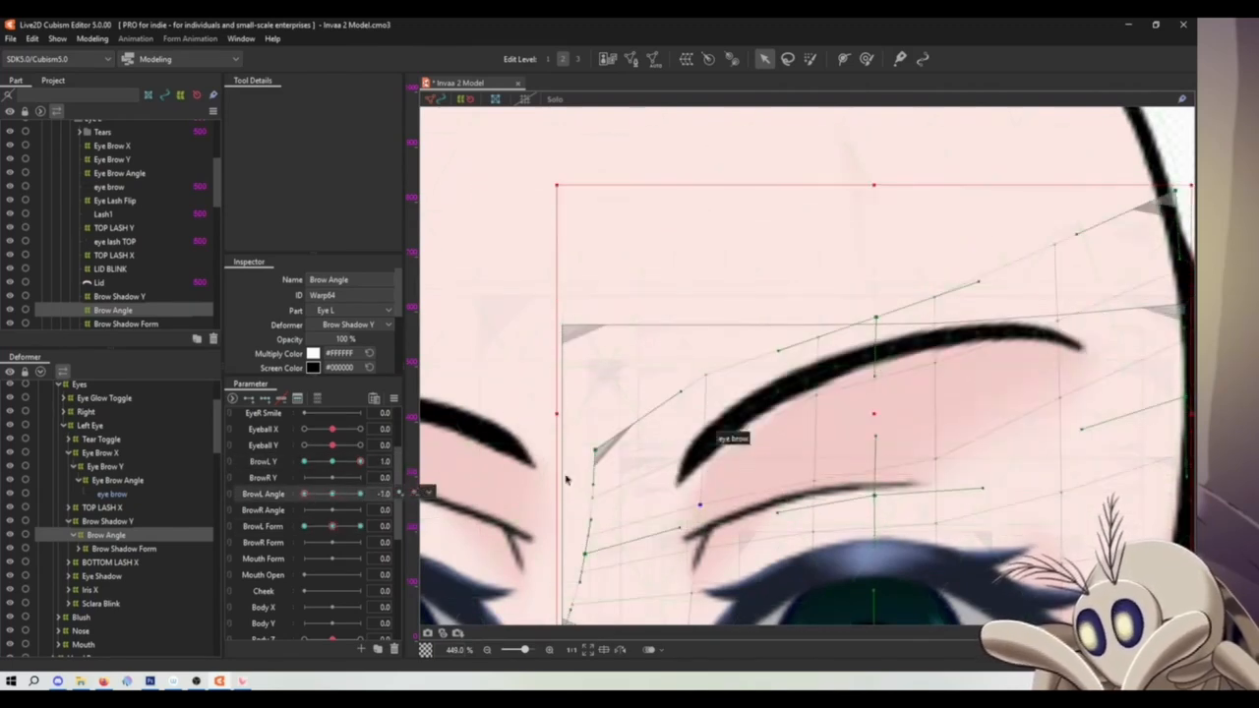
click(303, 461)
click(360, 494)
click(360, 461)
click(360, 526)
click(304, 494)
click(332, 527)
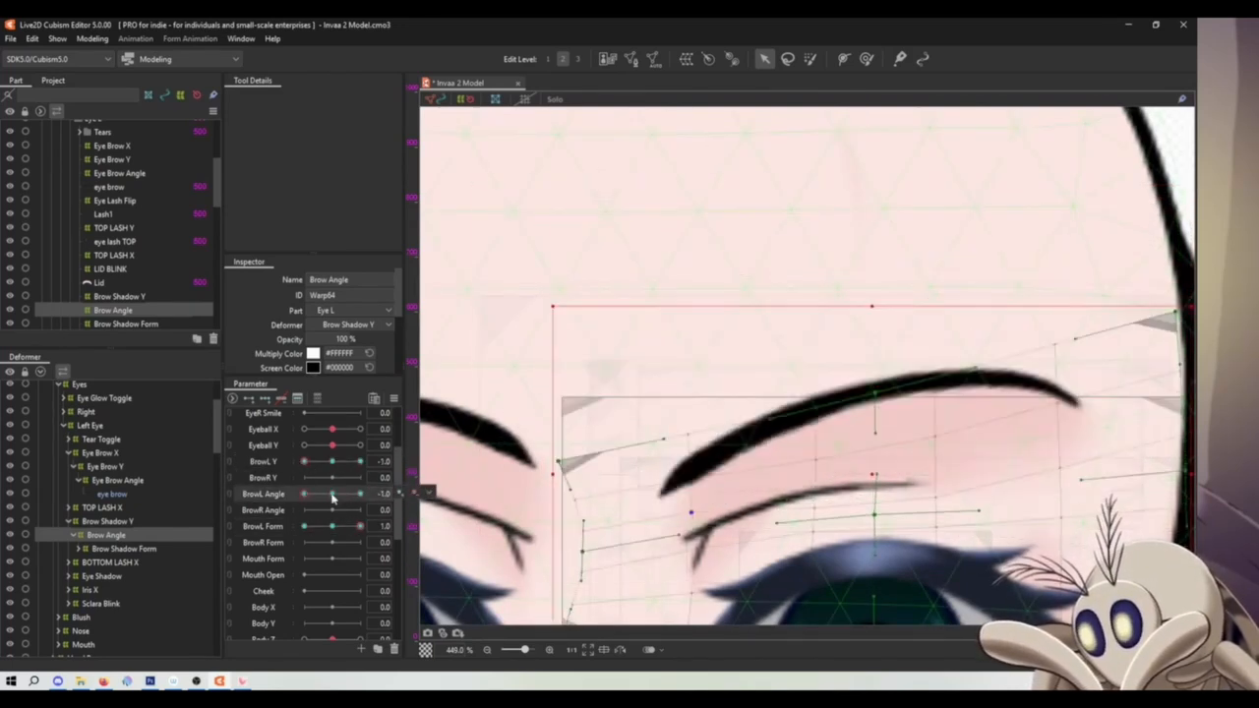
click(332, 494)
click(332, 462)
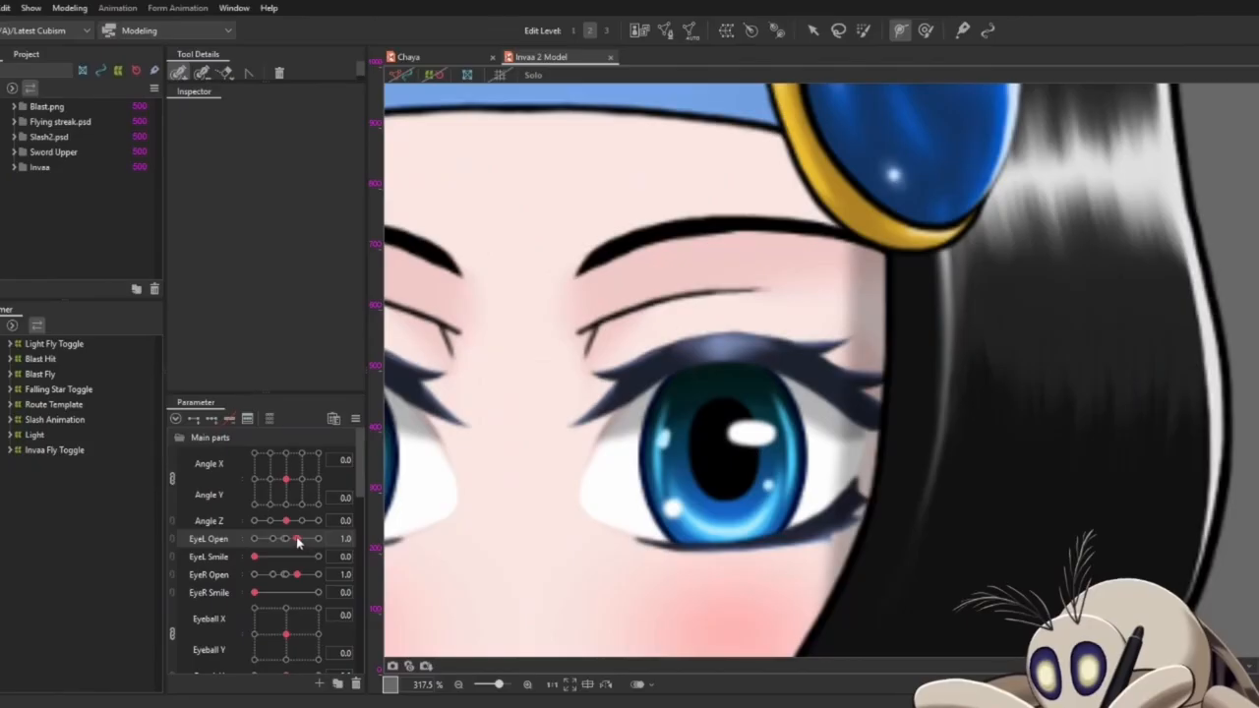
Preview the left eye's blink through EyeL Open and return it to 1.0
drag(288, 538, 246, 530)
click(298, 540)
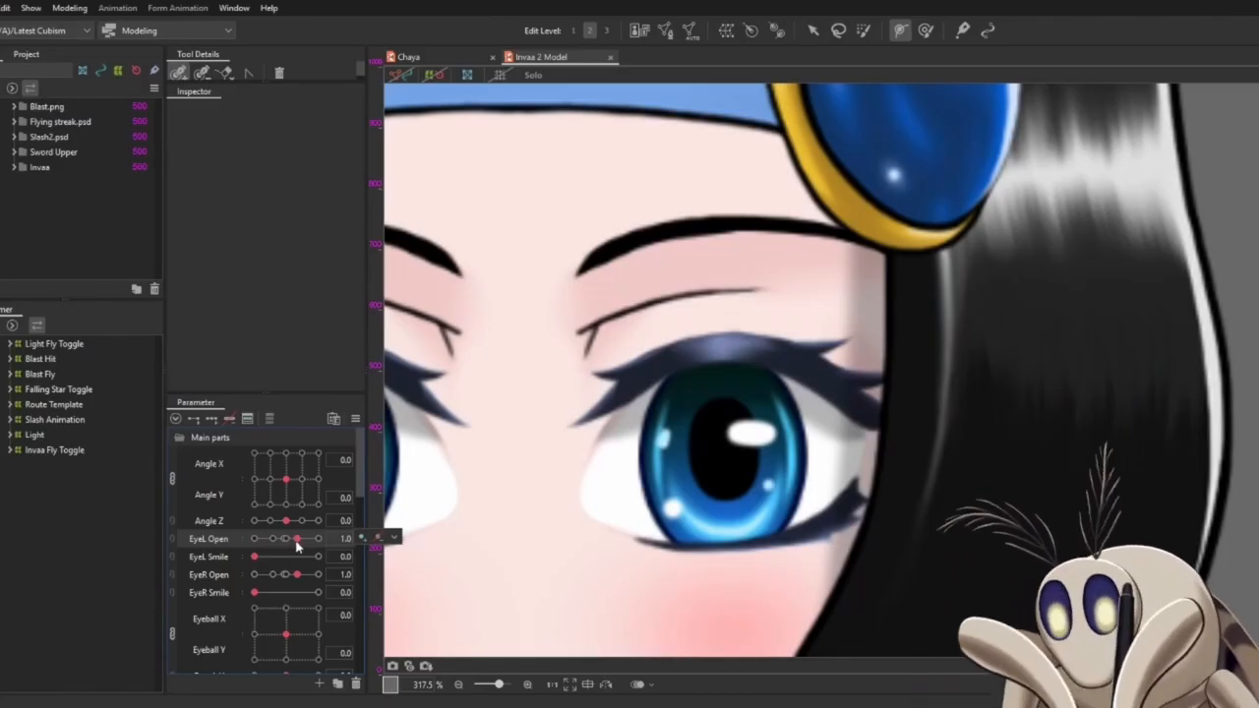